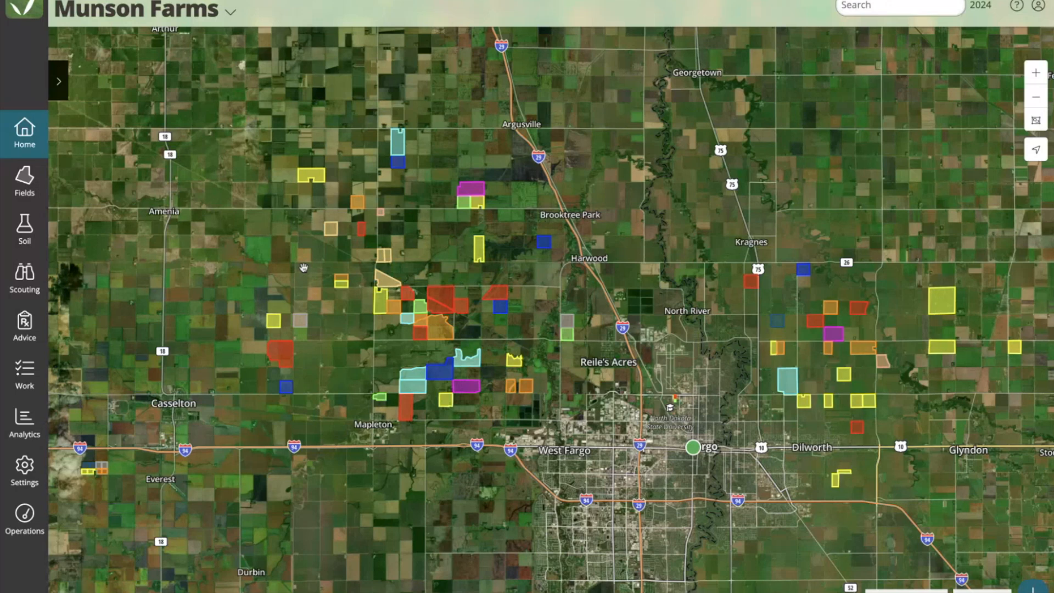
- Create a new product in the Advice products list with type Dry fertilizer and name it DAP
left_click(19, 332)
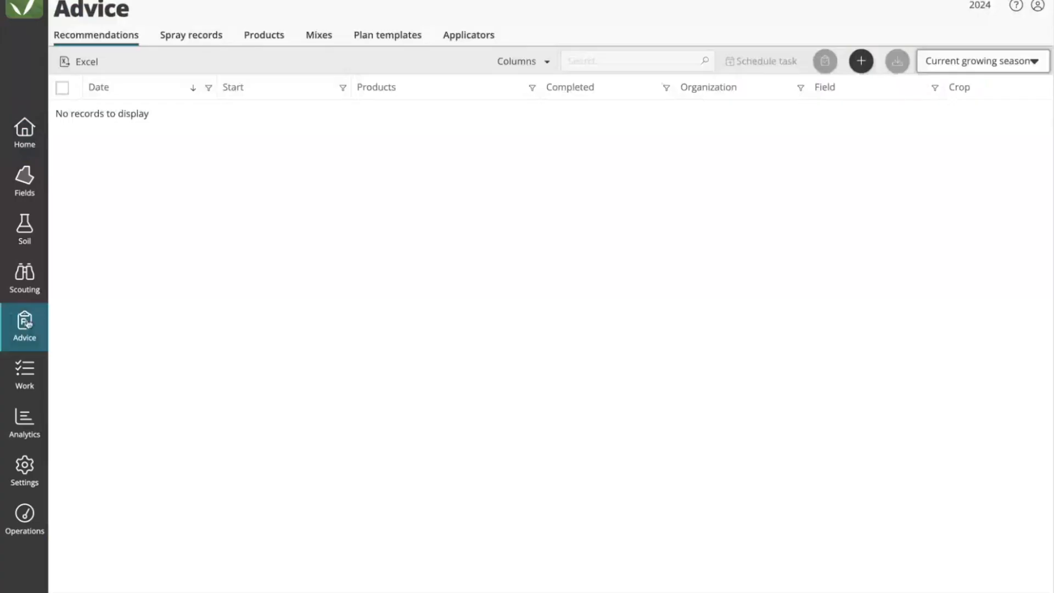
left_click(263, 36)
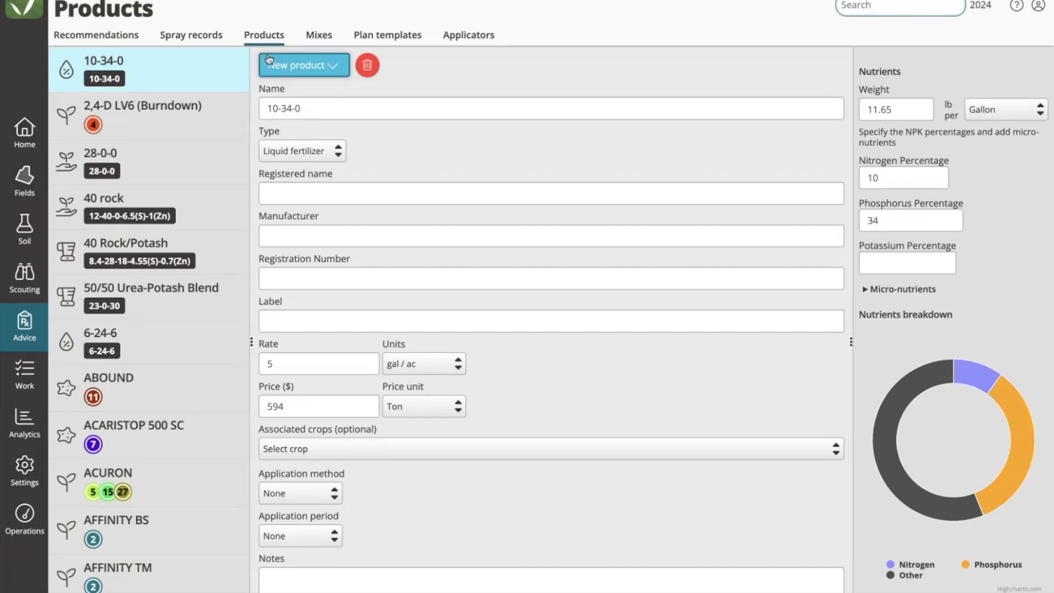
left_click(333, 68)
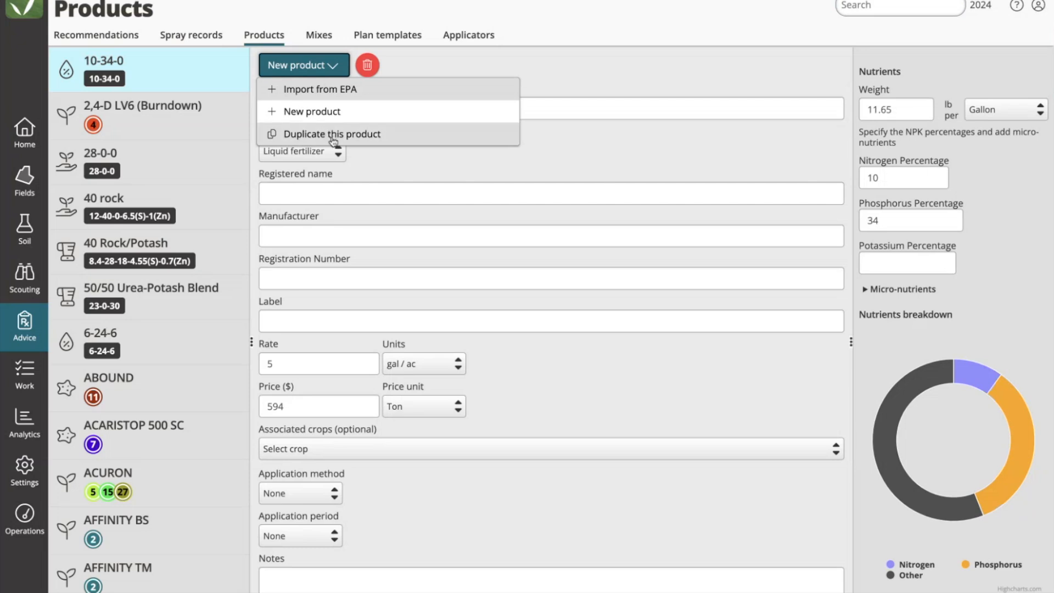
left_click(317, 114)
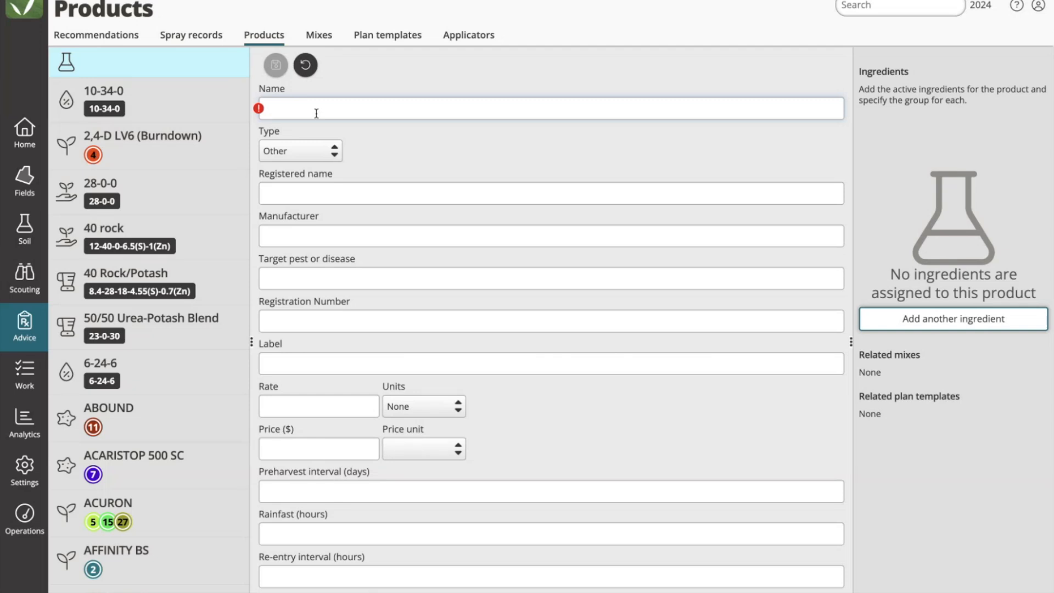
left_click(321, 153)
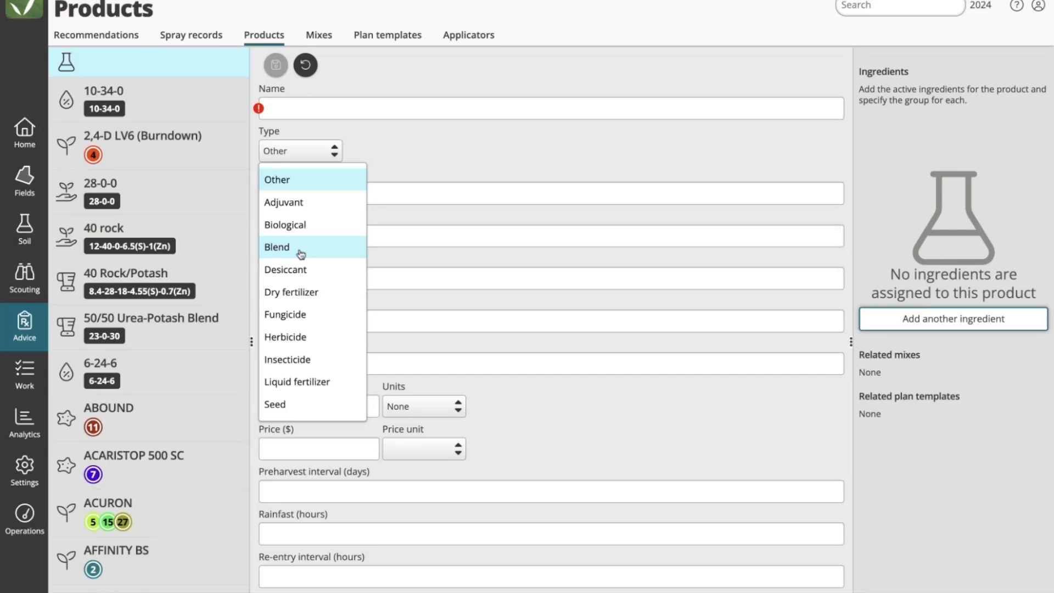
left_click(308, 292)
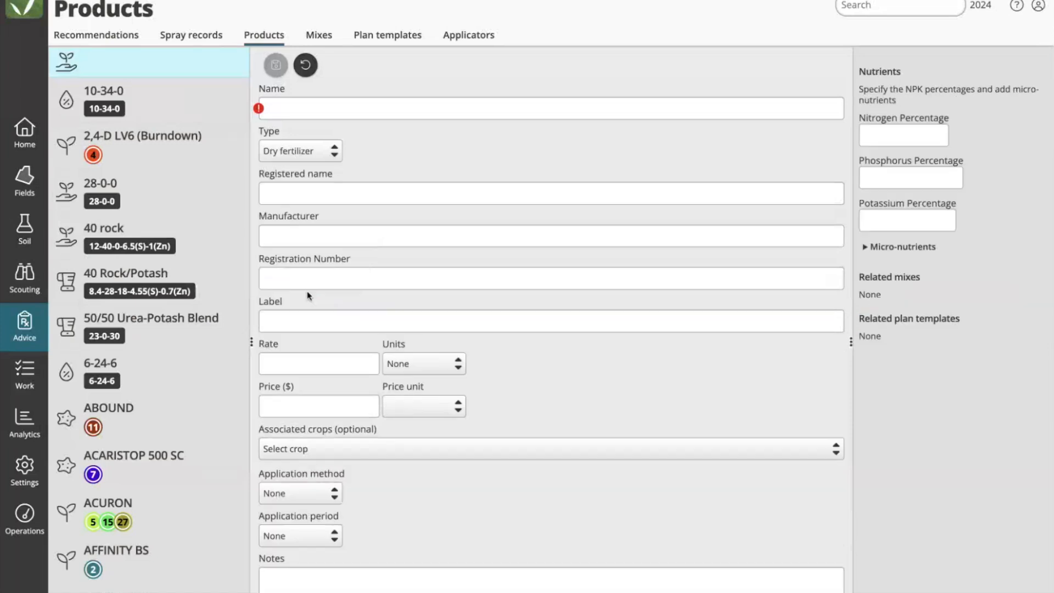
left_click(305, 108)
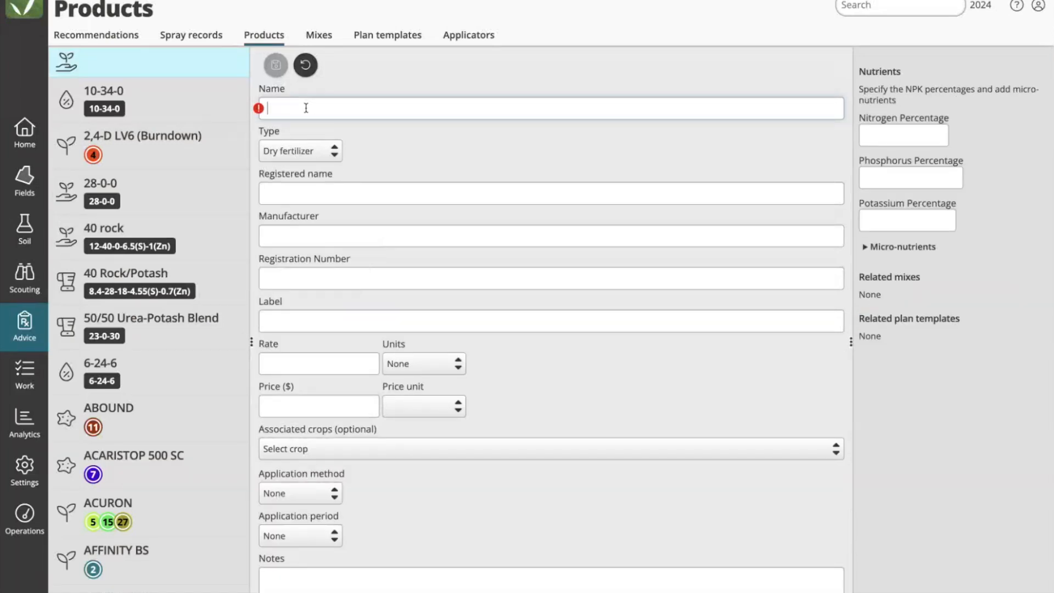
type("DAP")
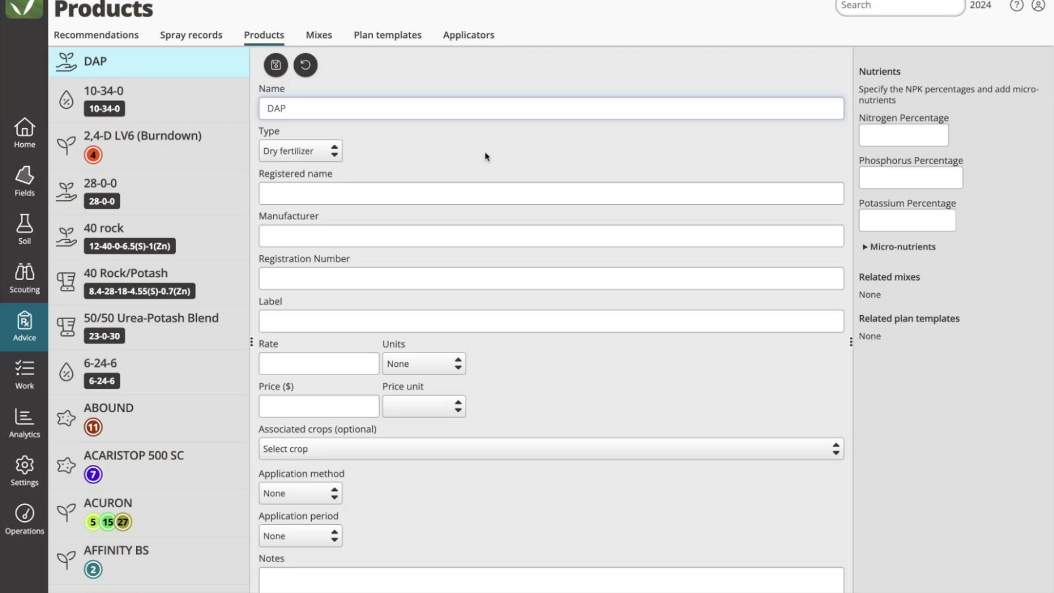
- Set DAP's nutrient percentages to 18 nitrogen, 46 phosphorus and 0 potassium
left_click_drag(859, 72, 953, 324)
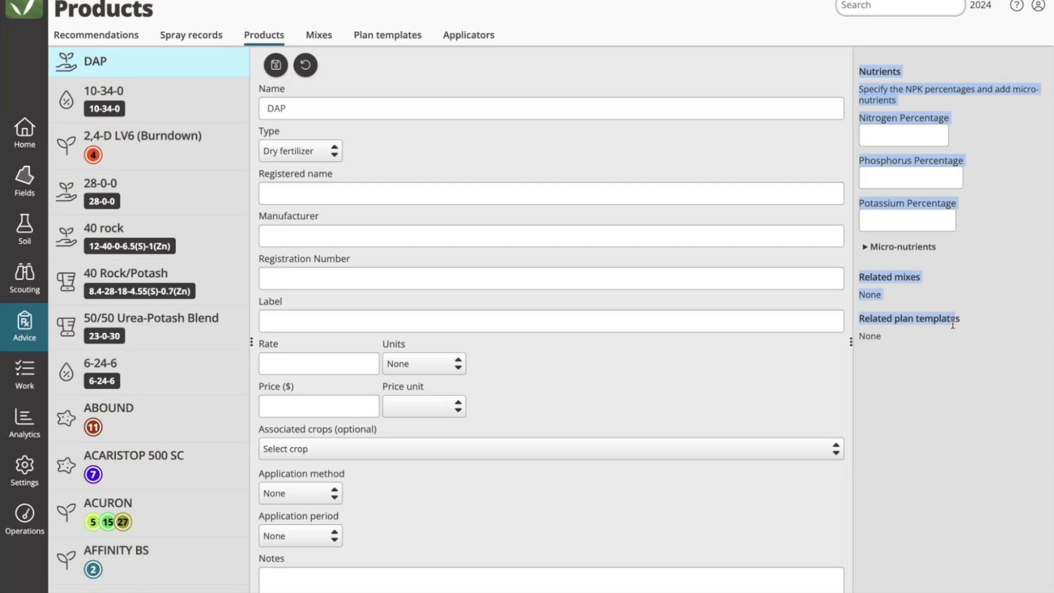
left_click(991, 161)
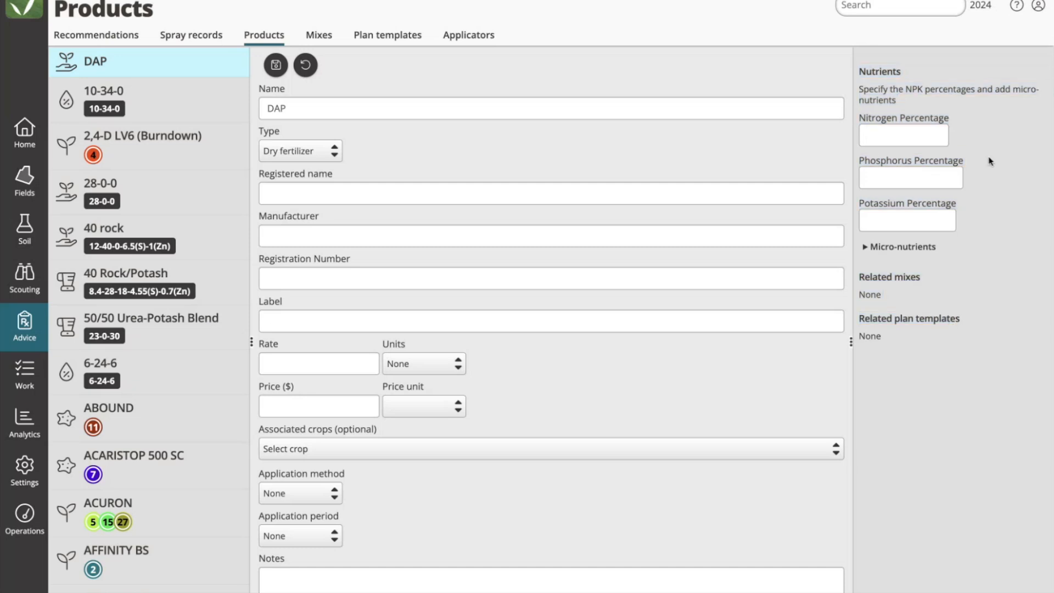
left_click(882, 136)
type("18")
key("Tab")
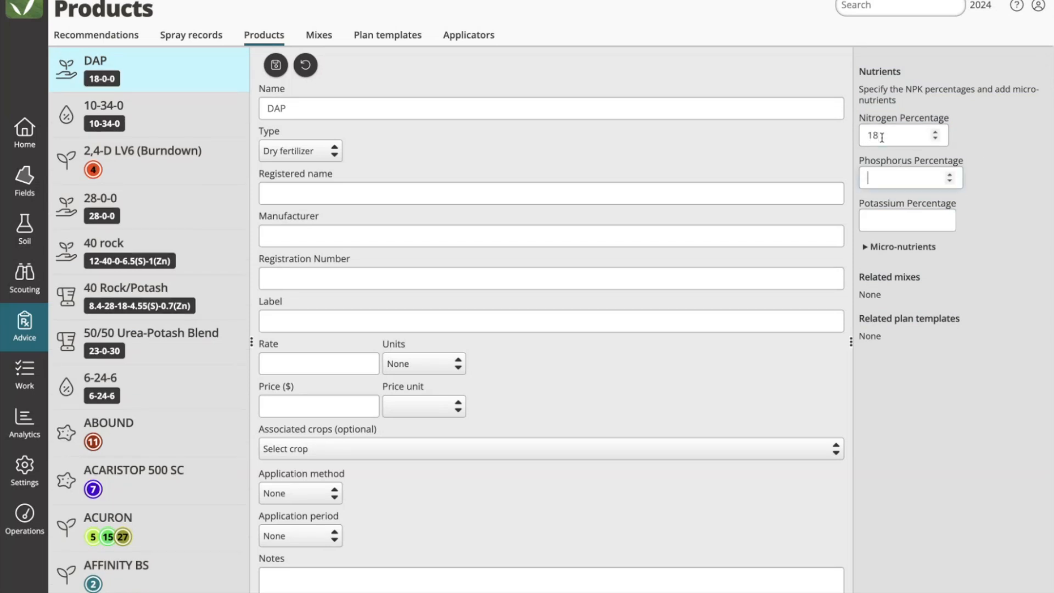
type("46")
key("Tab")
type("0")
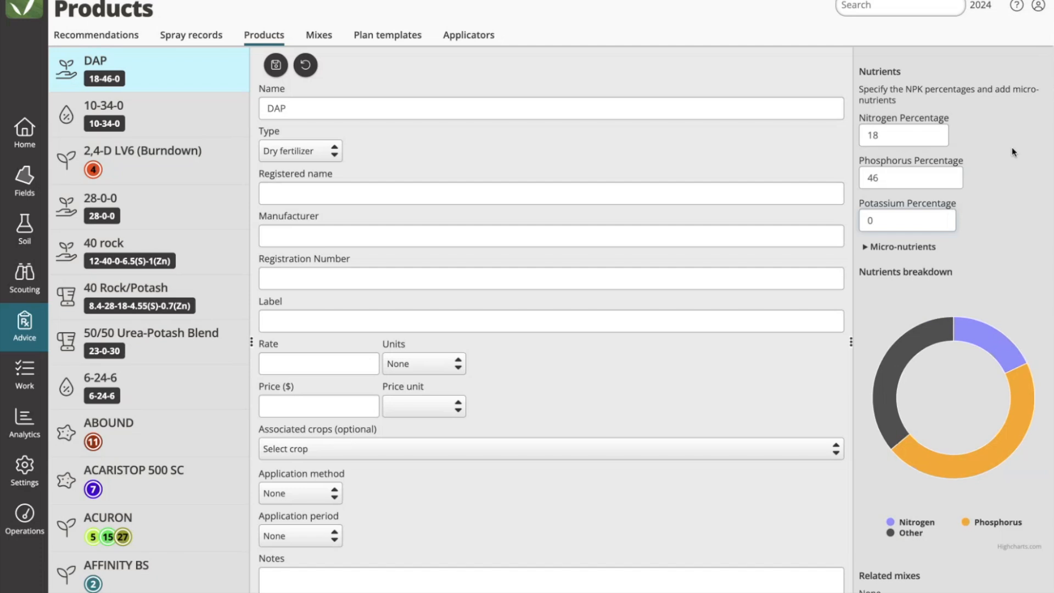
left_click(1012, 153)
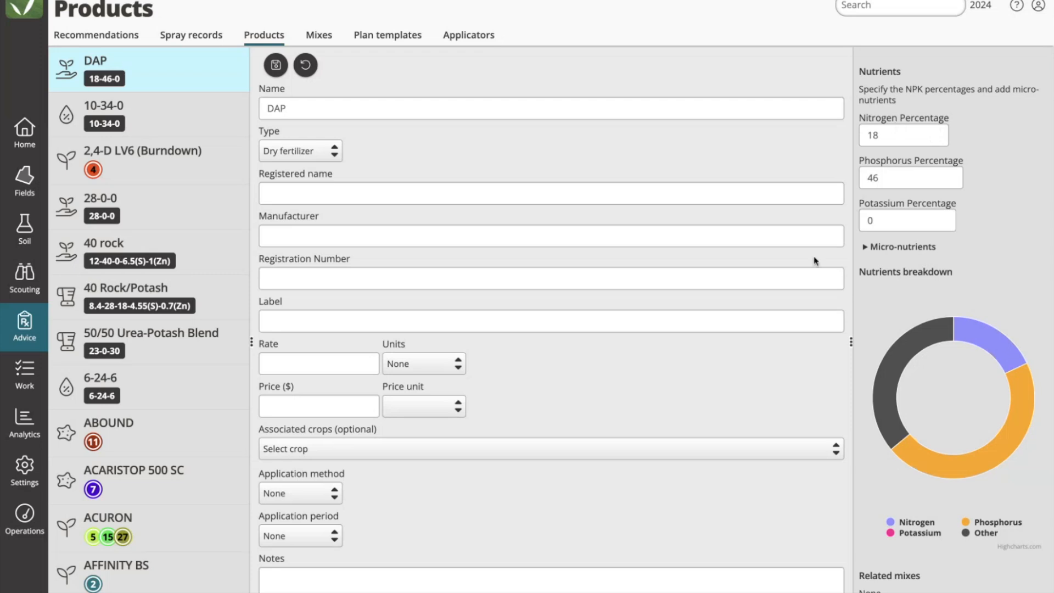
- Set DAP's application rate to 100 lbs / ac
left_click(277, 364)
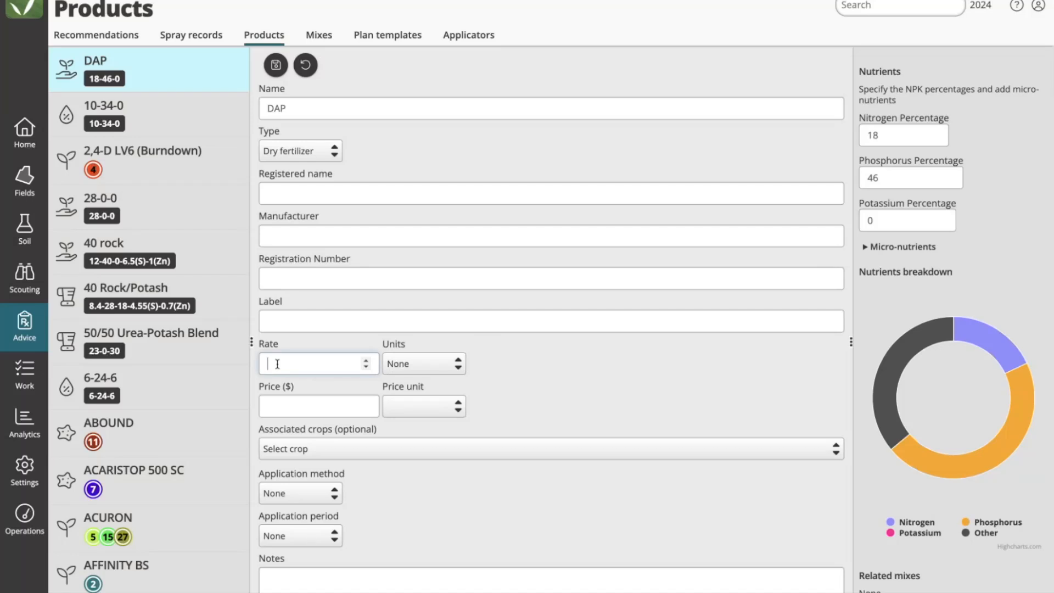
type("100")
left_click(416, 364)
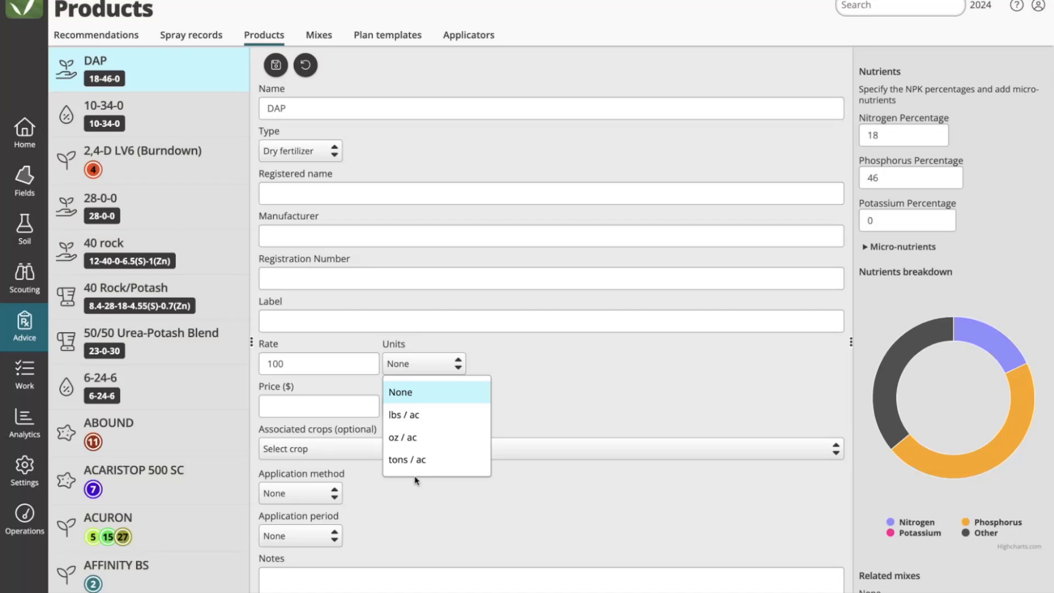
left_click(429, 415)
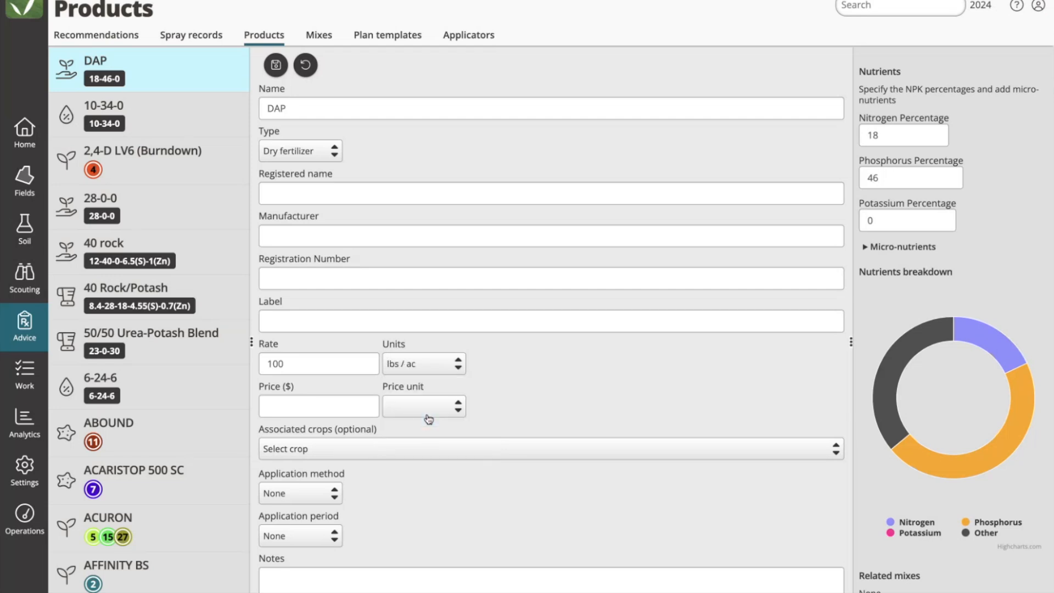
- Price DAP at $455 per Ton and save the product
left_click(348, 415)
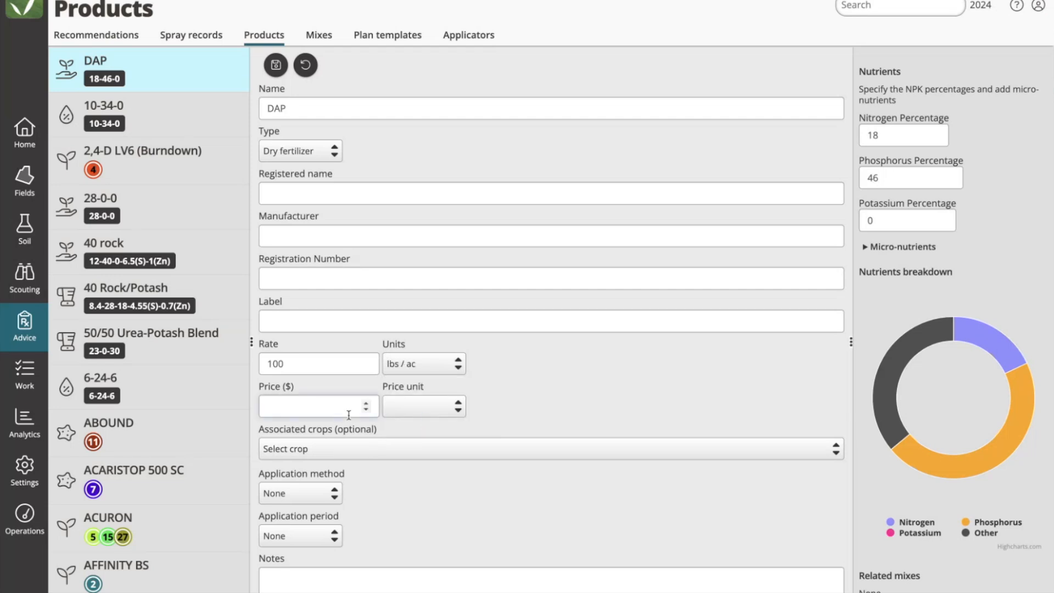
type("455")
left_click(450, 411)
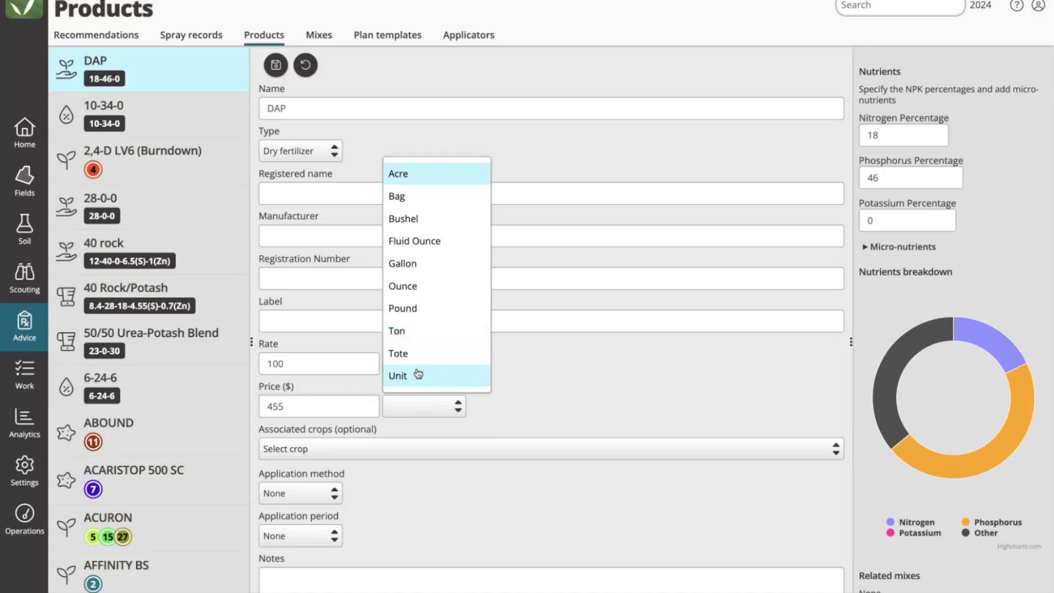
left_click(417, 332)
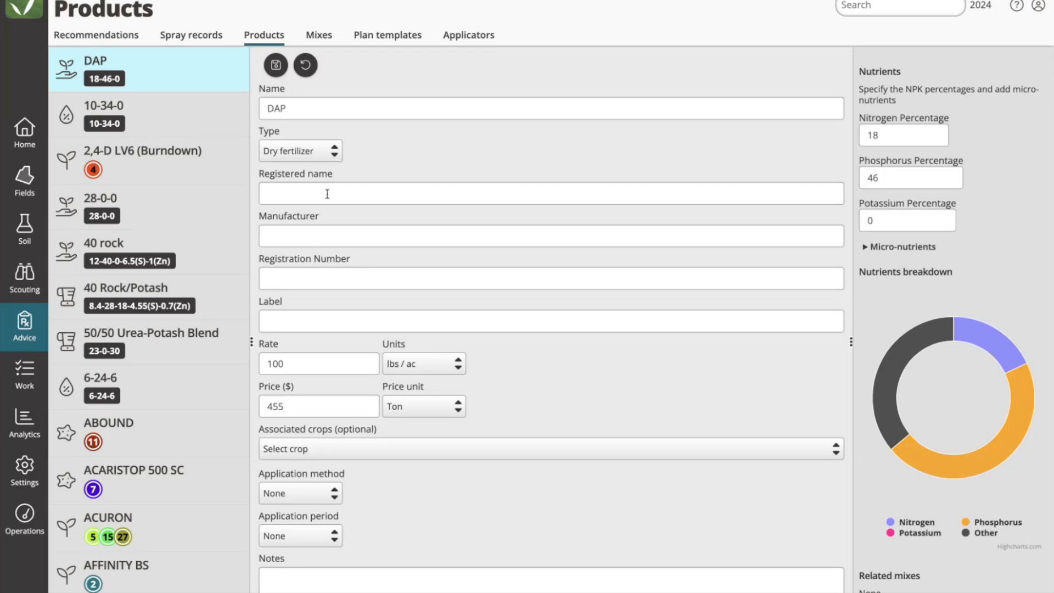
left_click(276, 66)
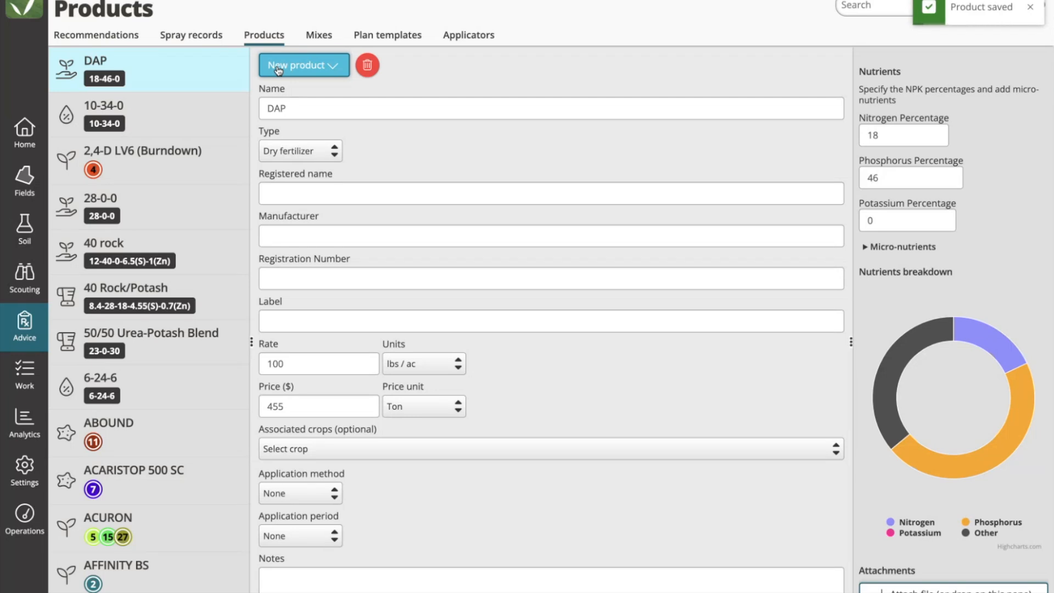
- Start another new product named UAN 32 with type Liquid fertilizer
left_click(278, 68)
left_click(309, 109)
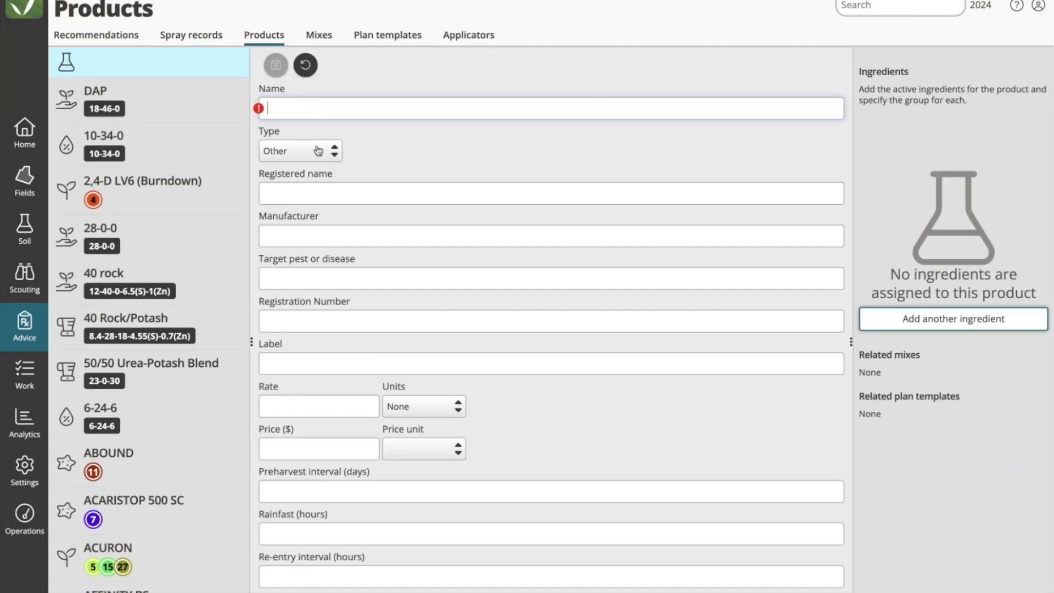
type("UAN")
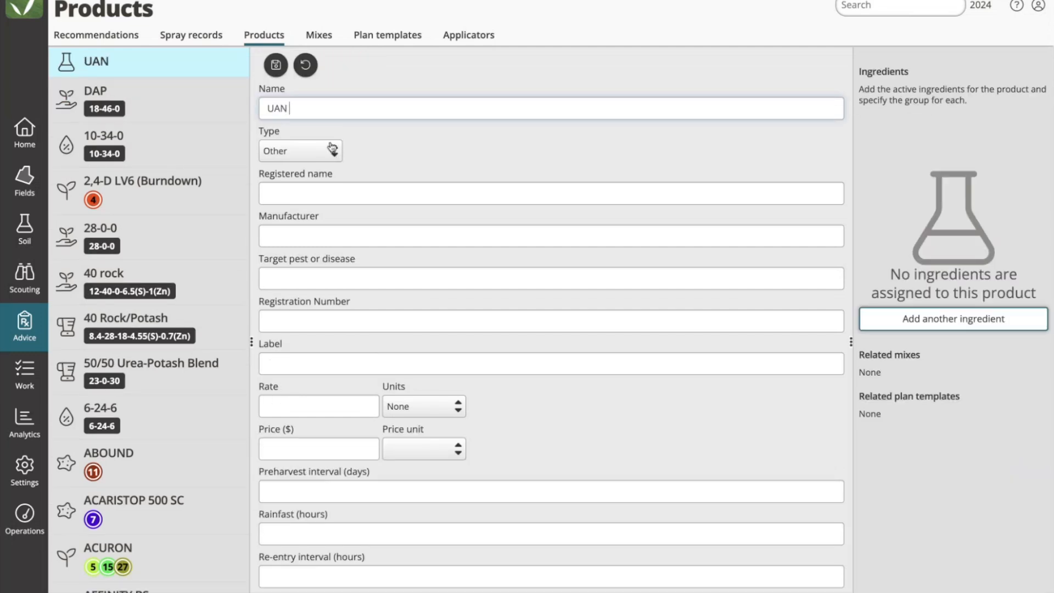
type(" 32")
left_click(329, 159)
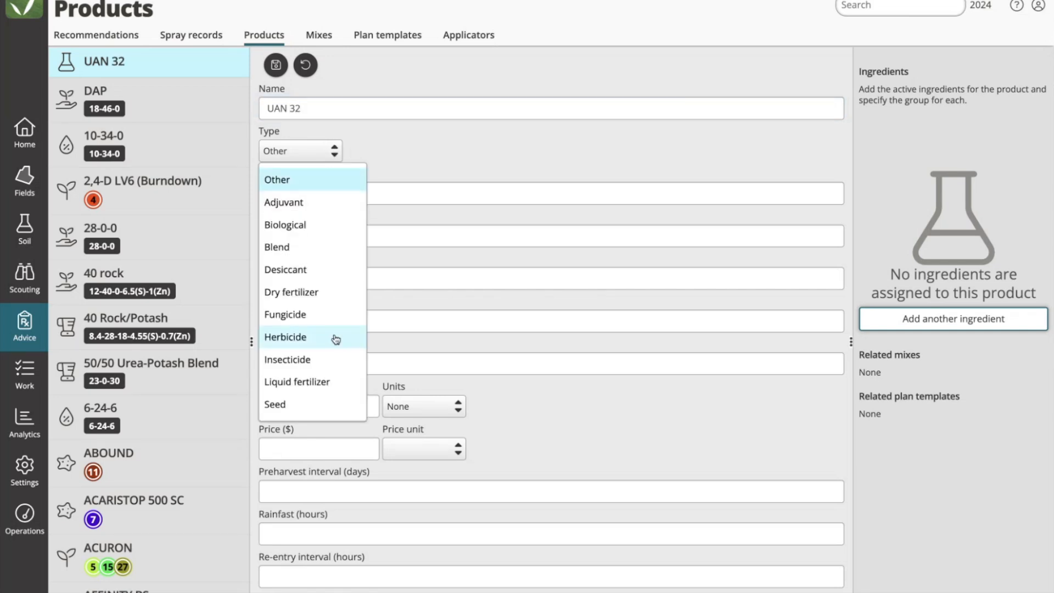
left_click(306, 381)
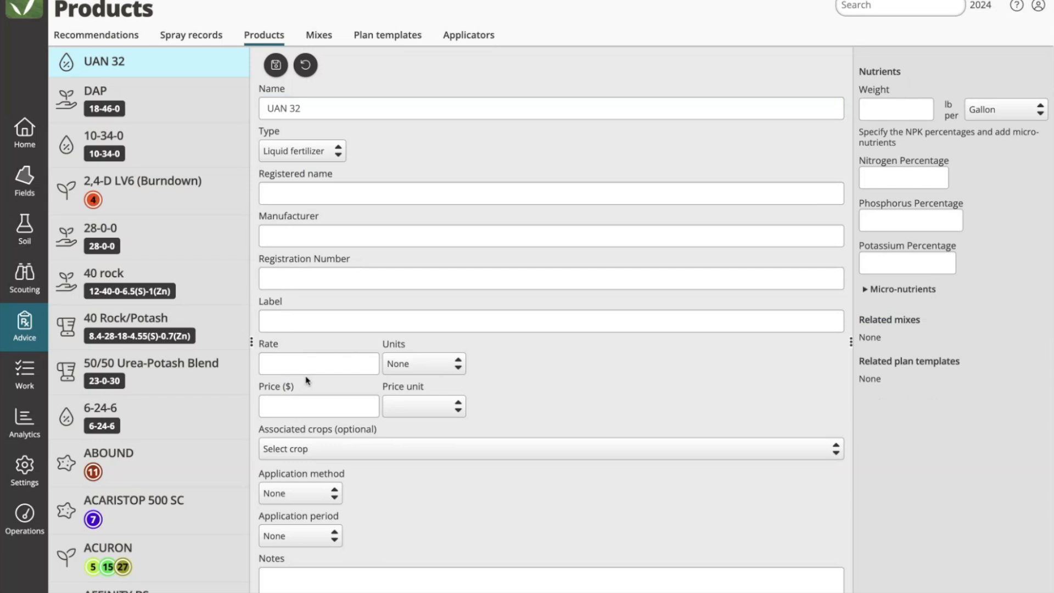
- Give UAN 32 a weight of 11.06 lb per gallon and percentages of 32 nitrogen, 0 phosphorus and 0 potassium
left_click_drag(891, 89, 860, 89)
left_click(886, 104)
type("11.06")
left_click(908, 180)
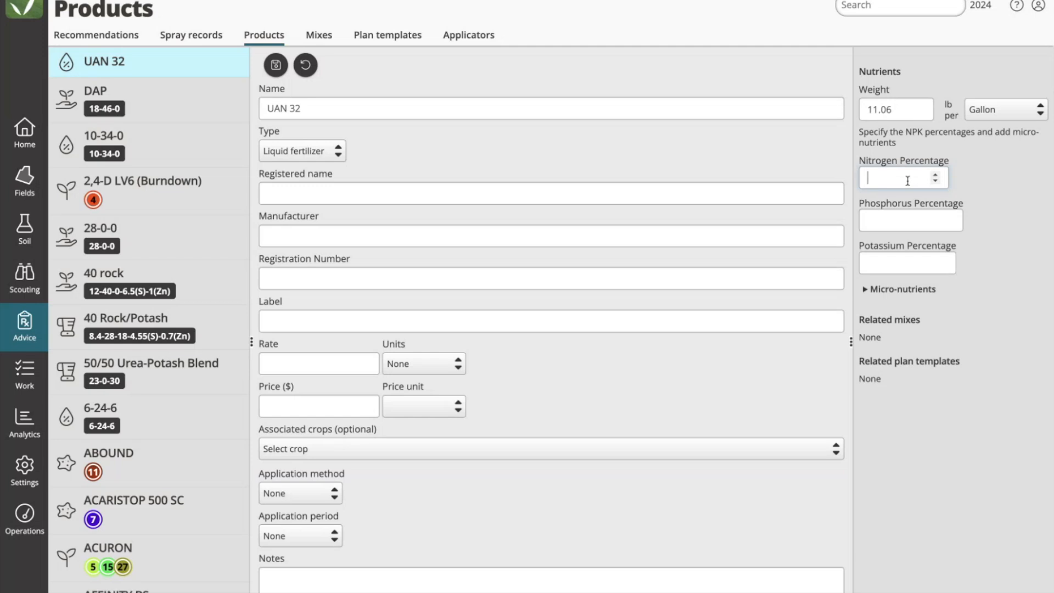
type("32")
key("Tab")
type("0")
key("Tab")
type("0")
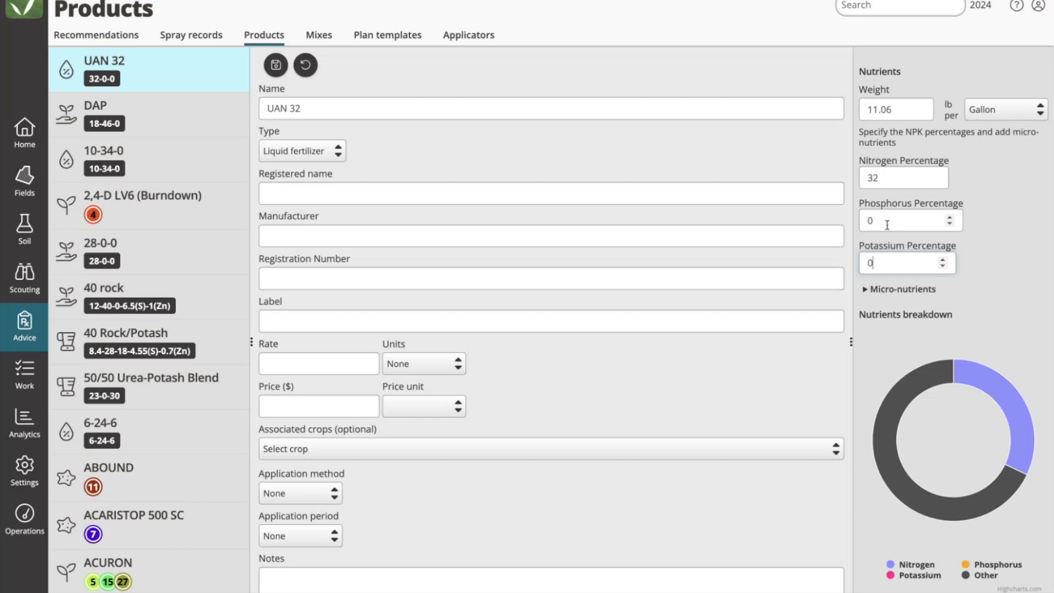
left_click(867, 290)
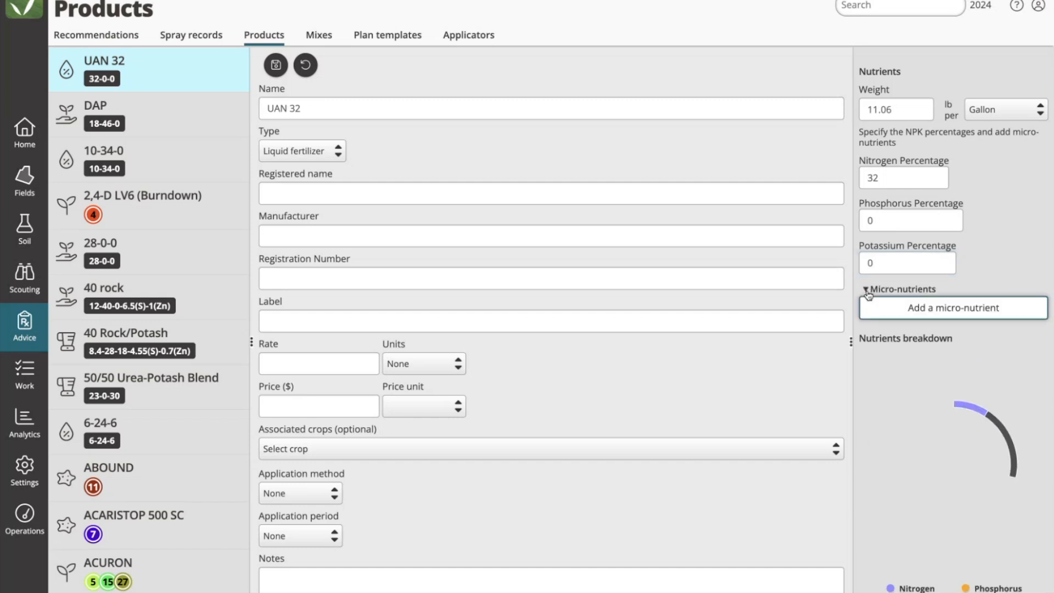
left_click(906, 309)
left_click(910, 330)
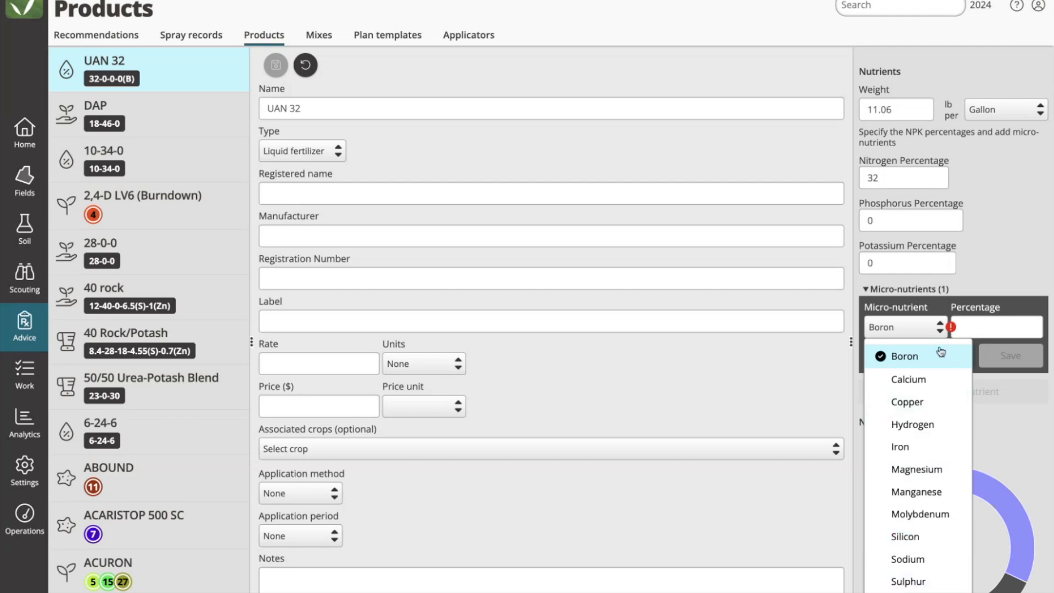
left_click(908, 581)
left_click(1002, 329)
type("13")
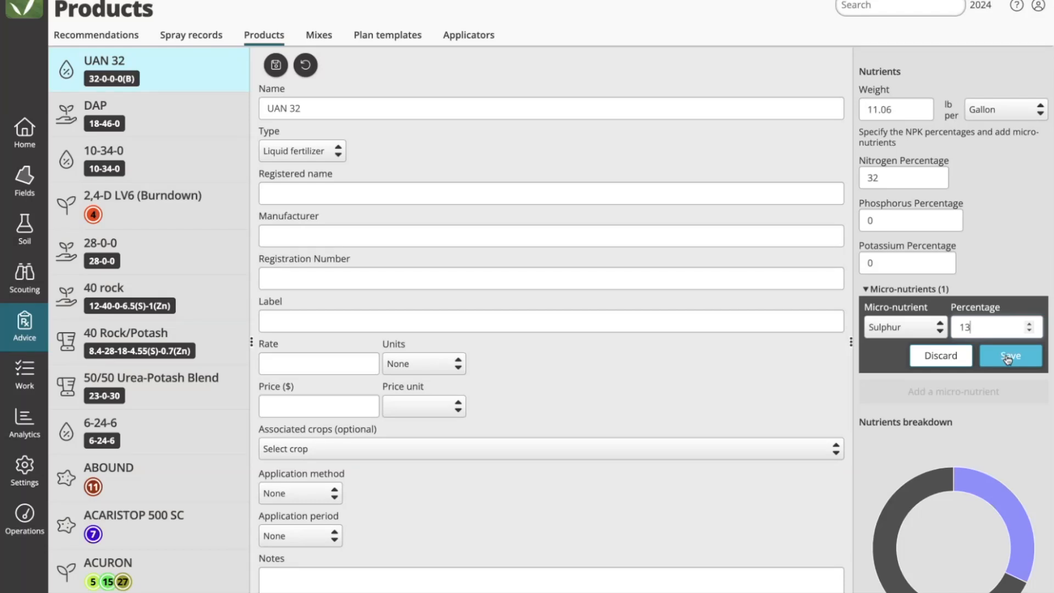
left_click(938, 356)
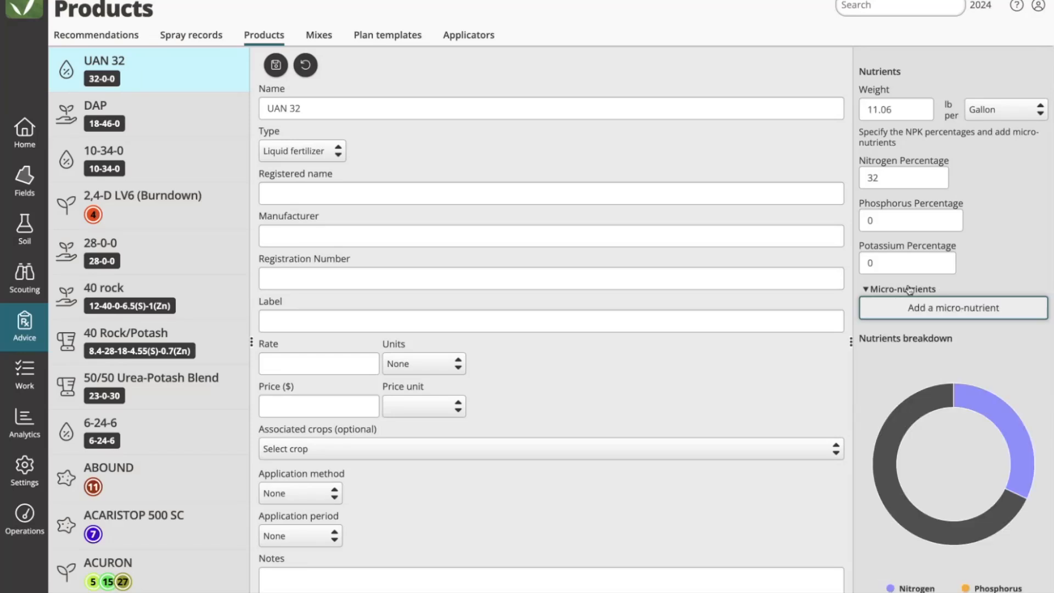
- Set UAN 32's application rate to 15 gal / ac
left_click(287, 364)
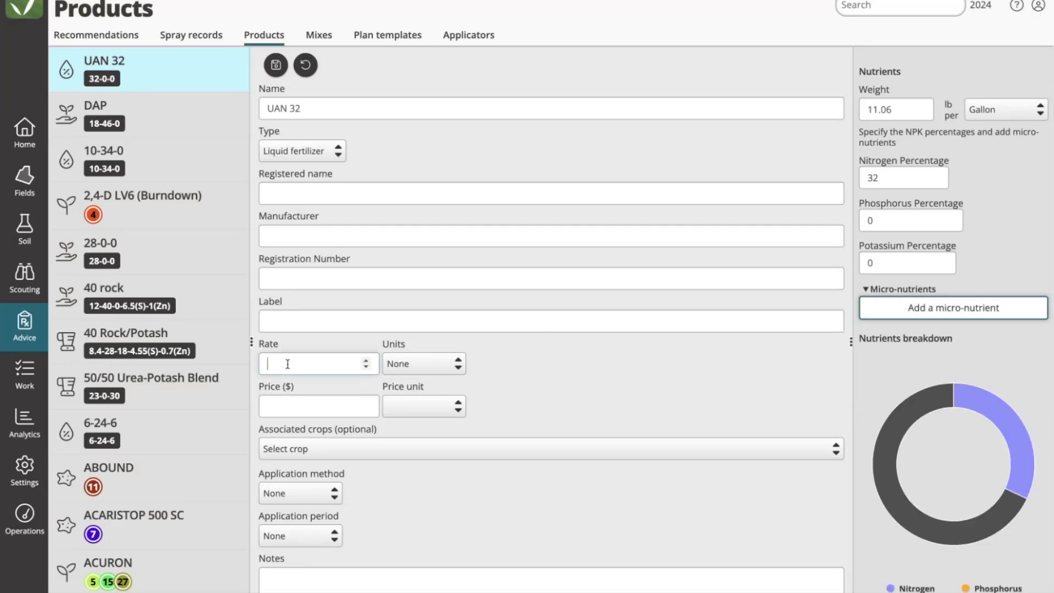
type("15")
left_click(397, 365)
left_click(415, 438)
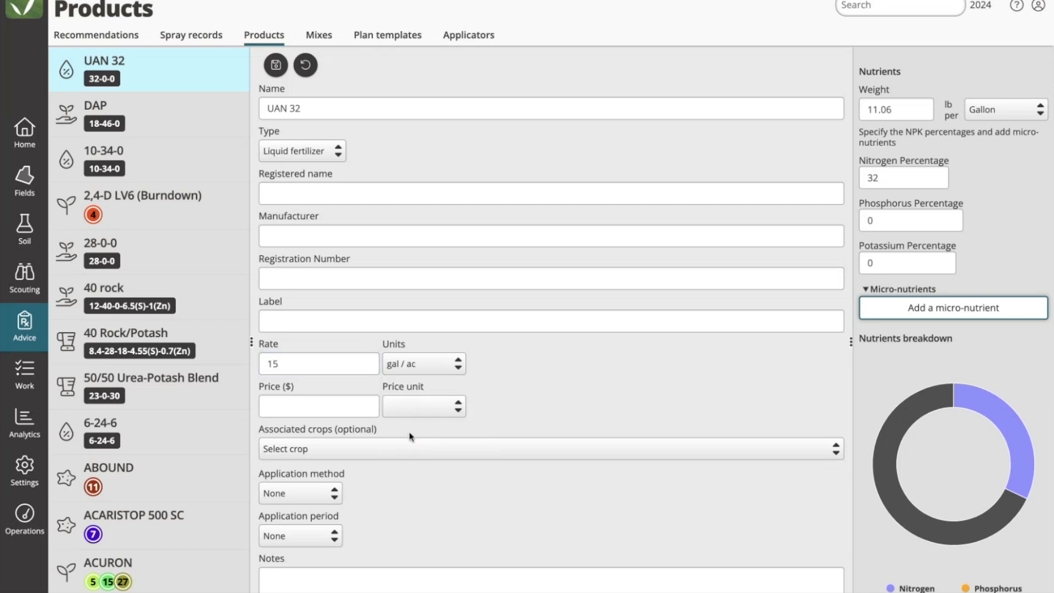
- Price UAN 32 at $351 per Ton and save the product
double_click(906, 107)
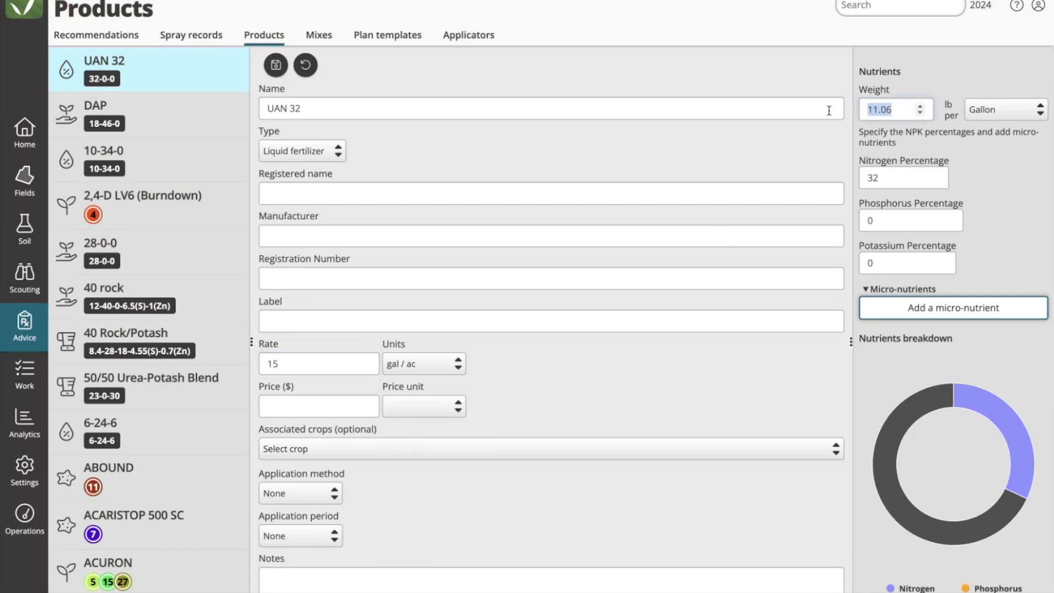
left_click(317, 408)
type("351")
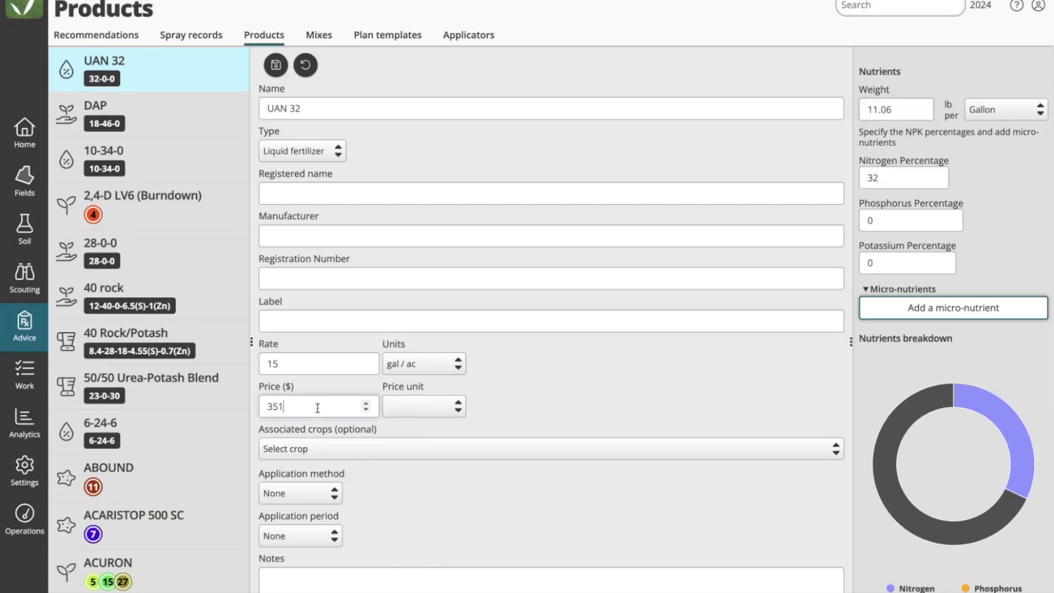
left_click(428, 407)
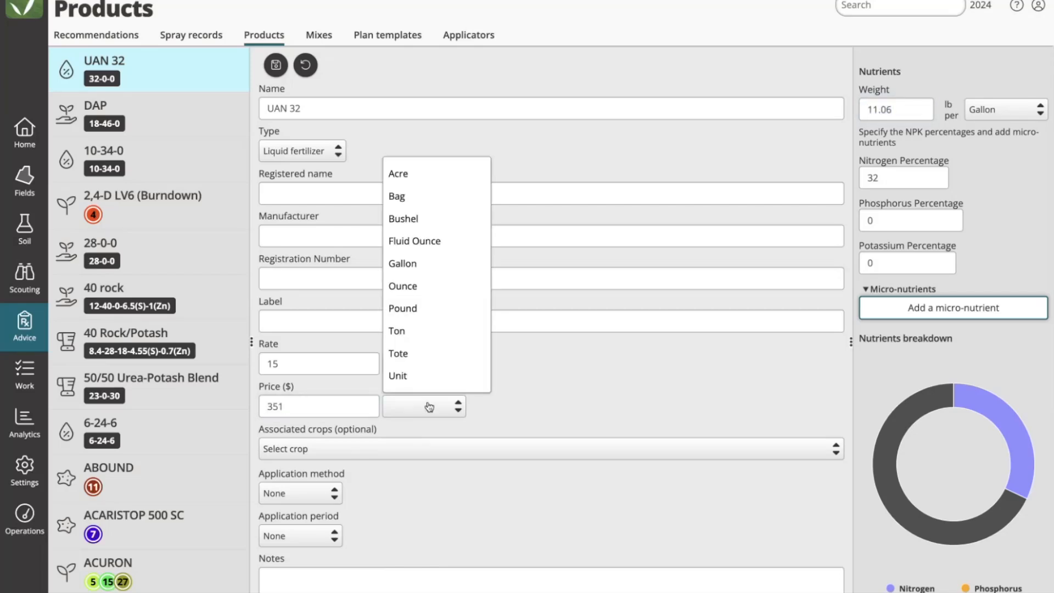
left_click(426, 330)
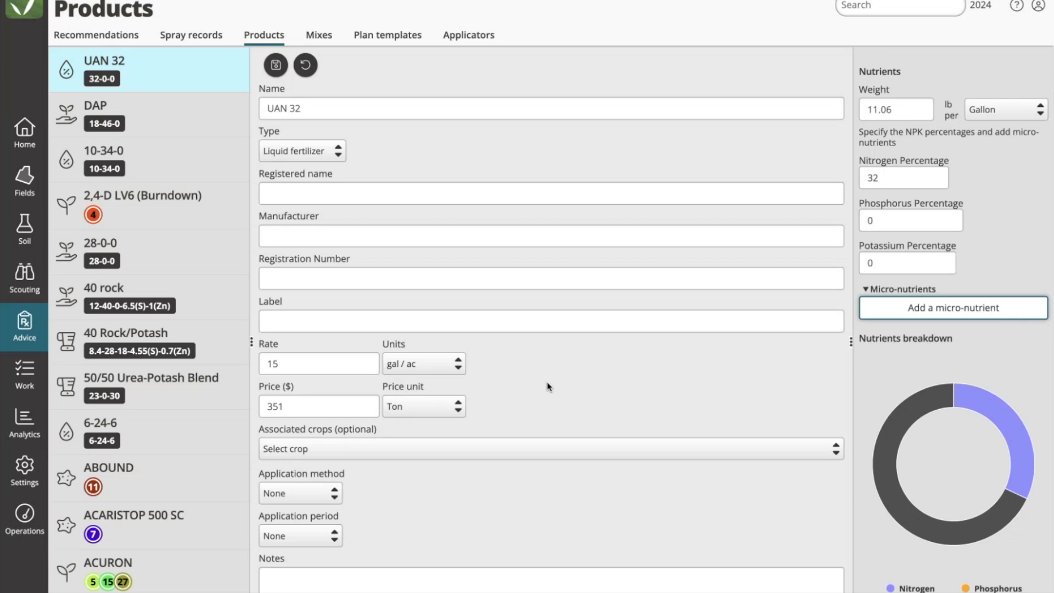
left_click(281, 70)
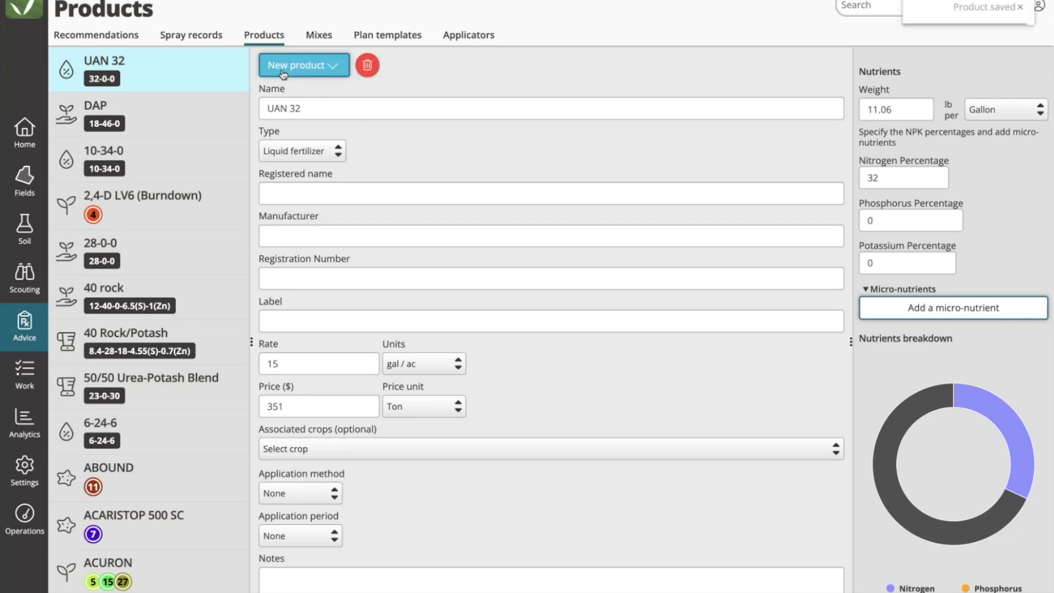
- Delete the UAN 32 product and save DAP
left_click(366, 65)
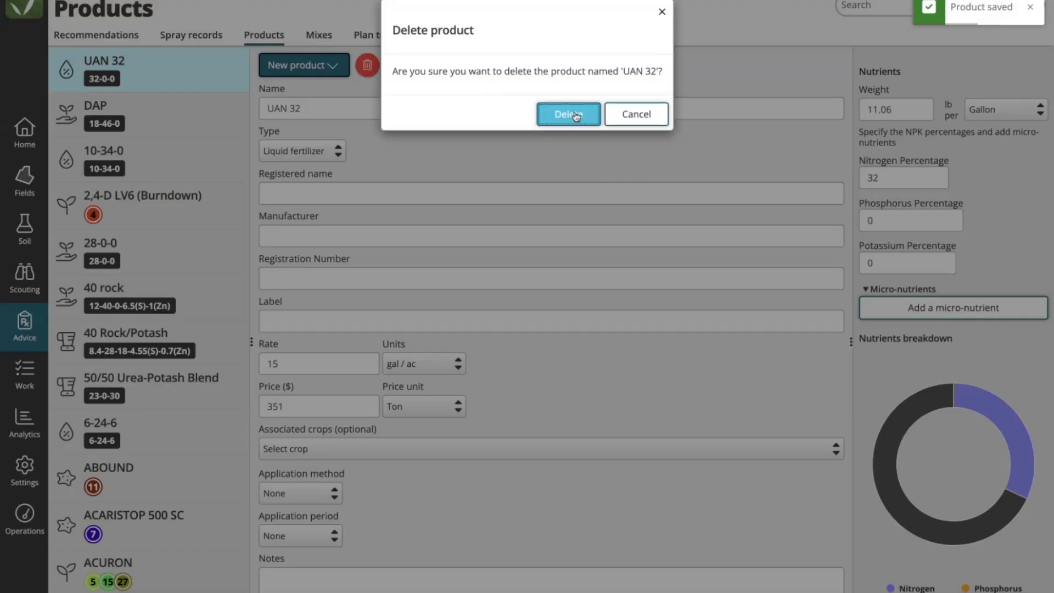
left_click(573, 115)
left_click(189, 68)
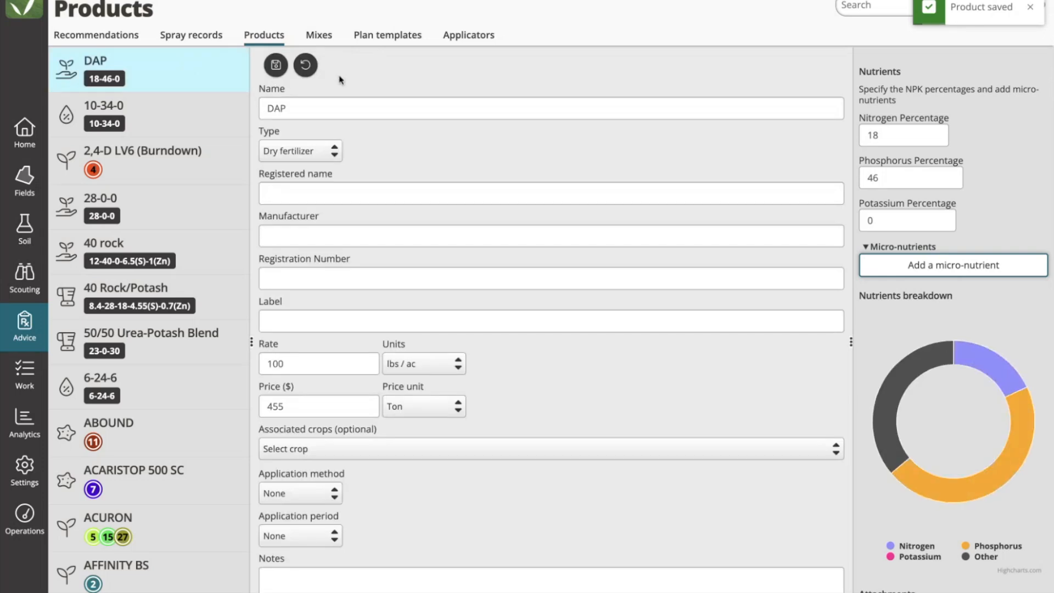
left_click(279, 67)
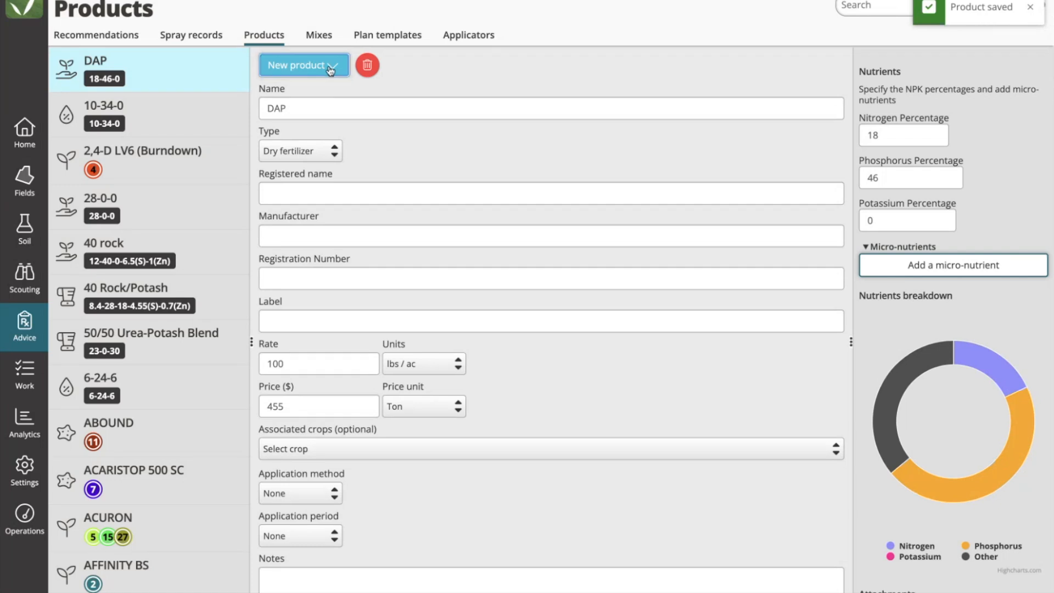
- Start a new product of type Blend and name it DAP/Urea
left_click(331, 70)
left_click(314, 109)
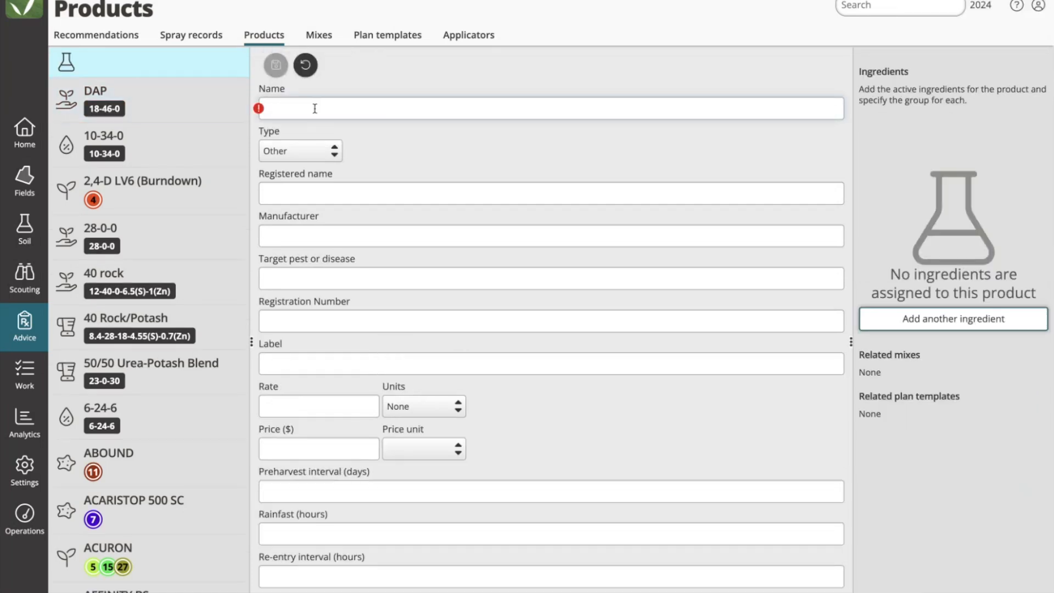
left_click(307, 144)
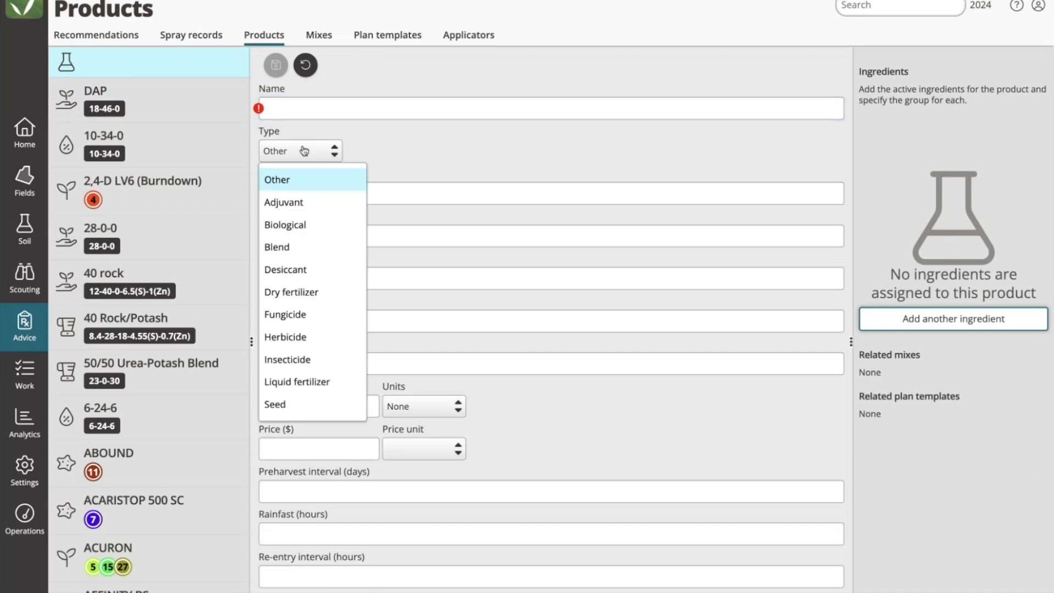
left_click(290, 246)
left_click(308, 107)
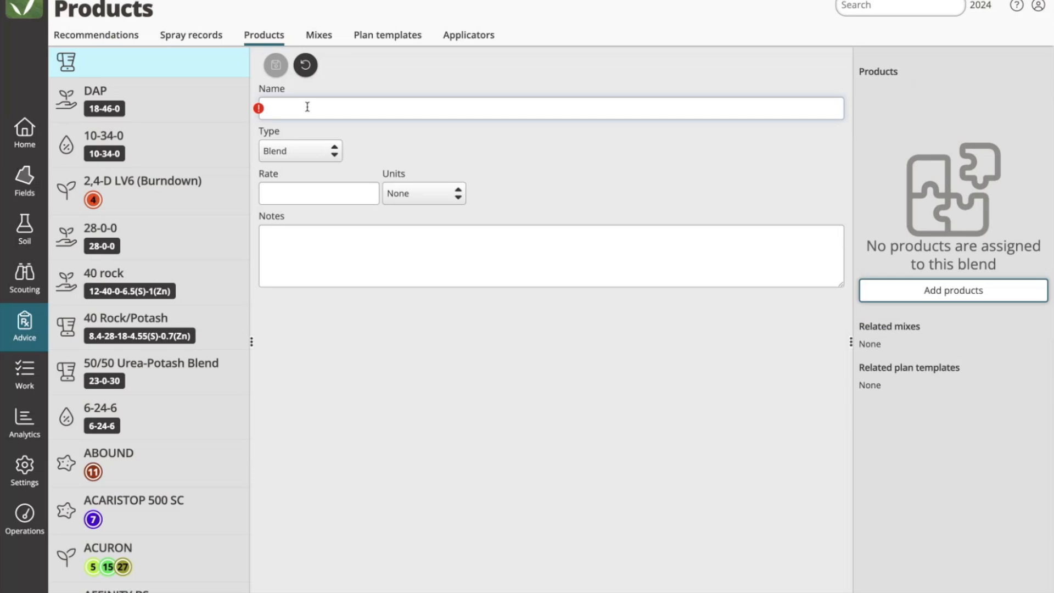
type("DAP/URea")
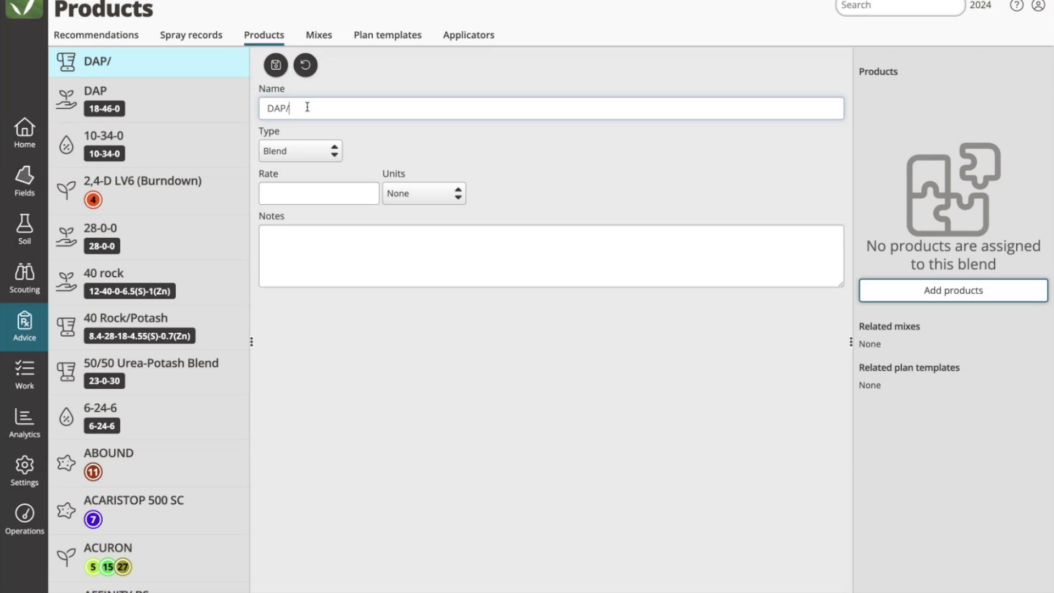
key("BackSpace")
key("BackSpace")
key("BackSpace")
type("r4ae")
key("BackSpace")
key("BackSpace")
key("BackSpace")
type("ea")
- Search the products available for the blend for urea and select Urea
left_click(928, 289)
type("urea")
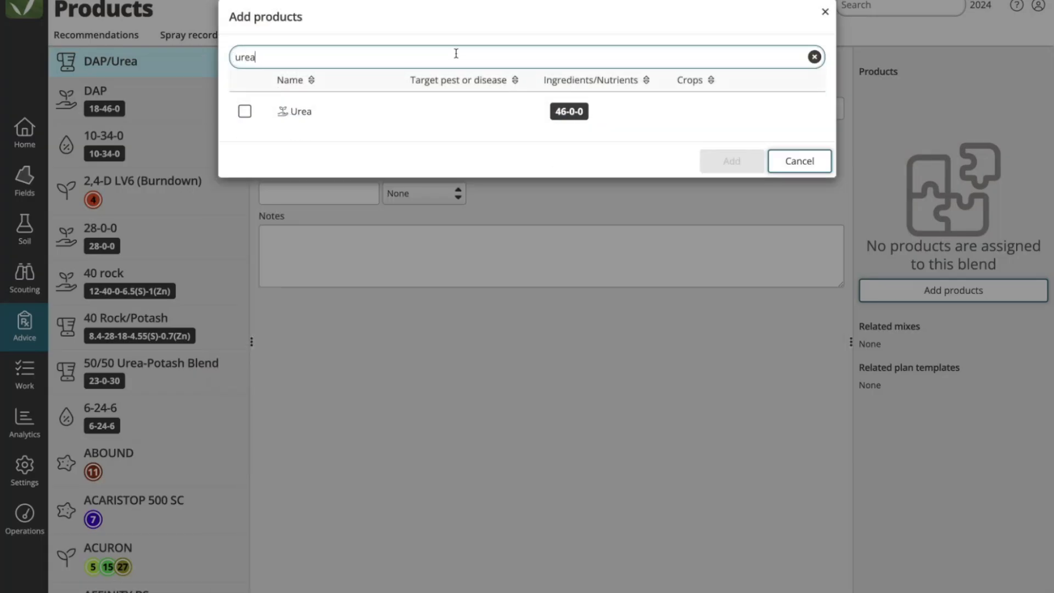
key("BackSpace")
key("BackSpace")
key("BackSpace")
key("BackSpace")
scroll(511, 341, "down", 3)
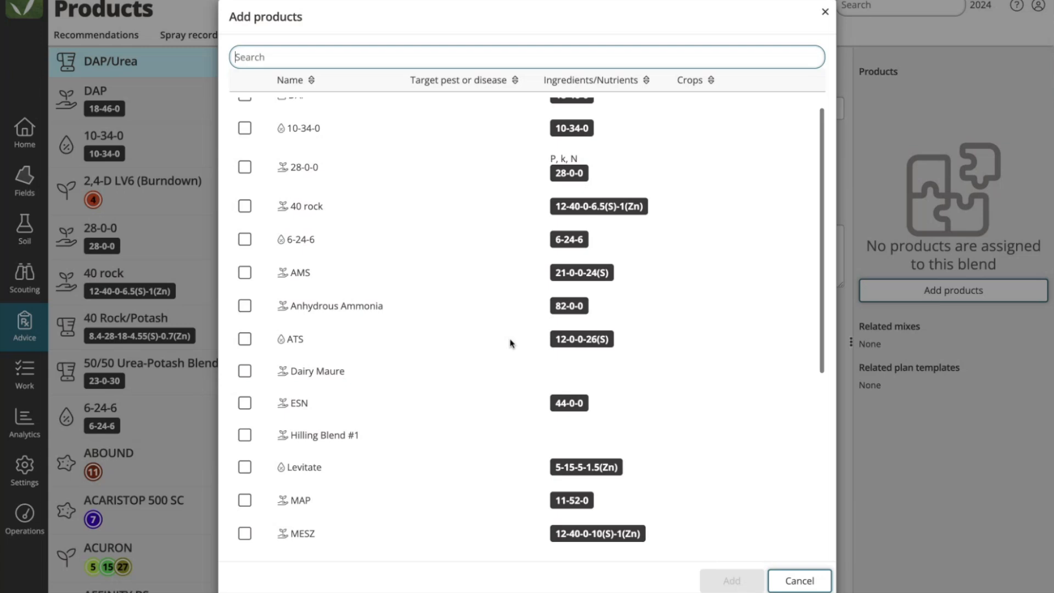
scroll(510, 343, "down", 3)
scroll(510, 343, "up", 2)
scroll(510, 343, "up", 4)
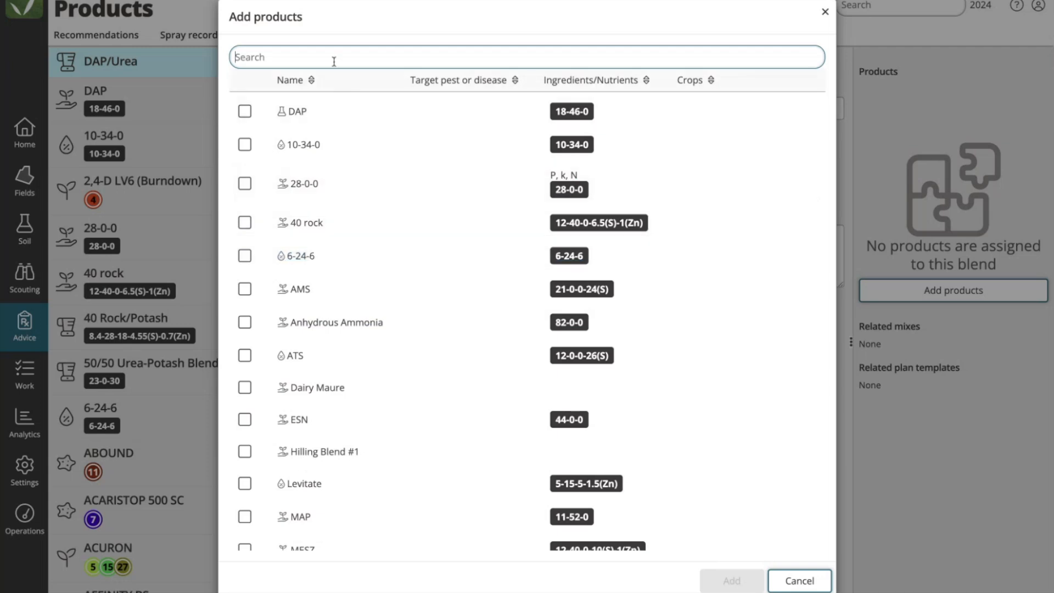
type("urea")
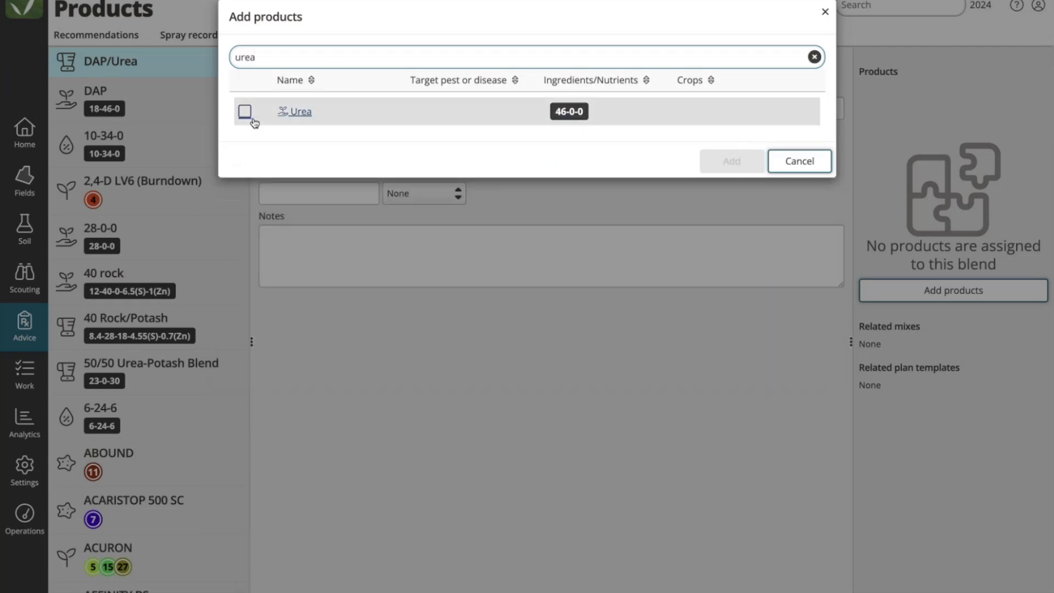
left_click(248, 115)
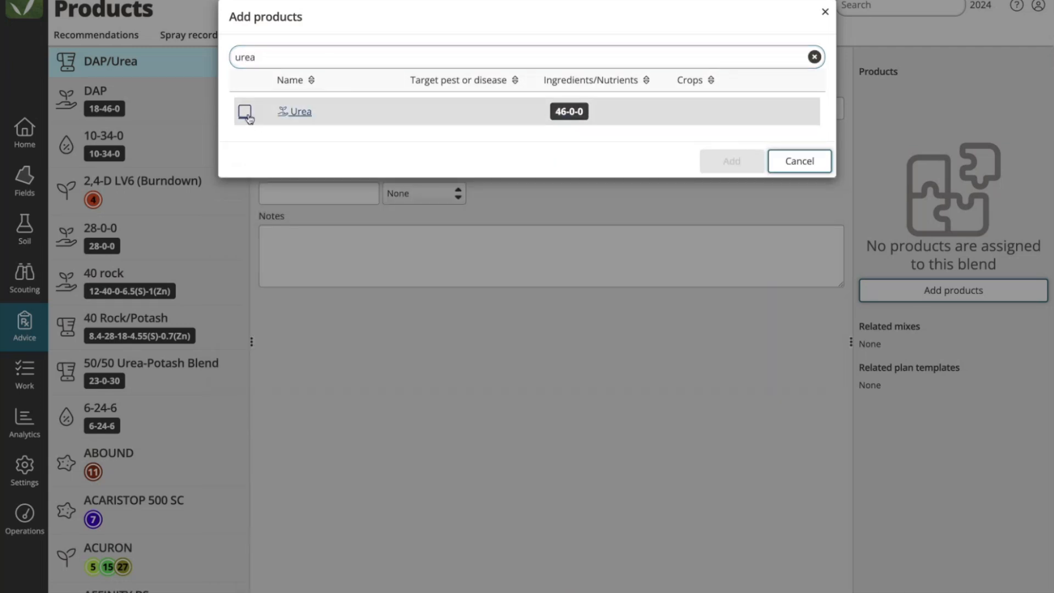
- Find and select DAP as well, and add both selected products to the blend
double_click(241, 57)
type("DAP")
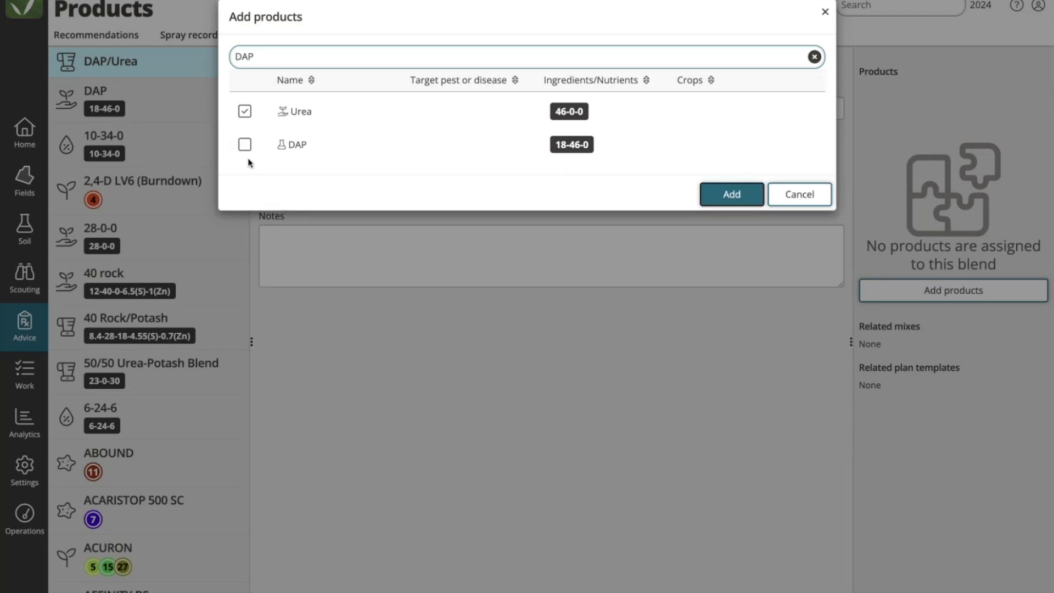
left_click(246, 146)
left_click(722, 194)
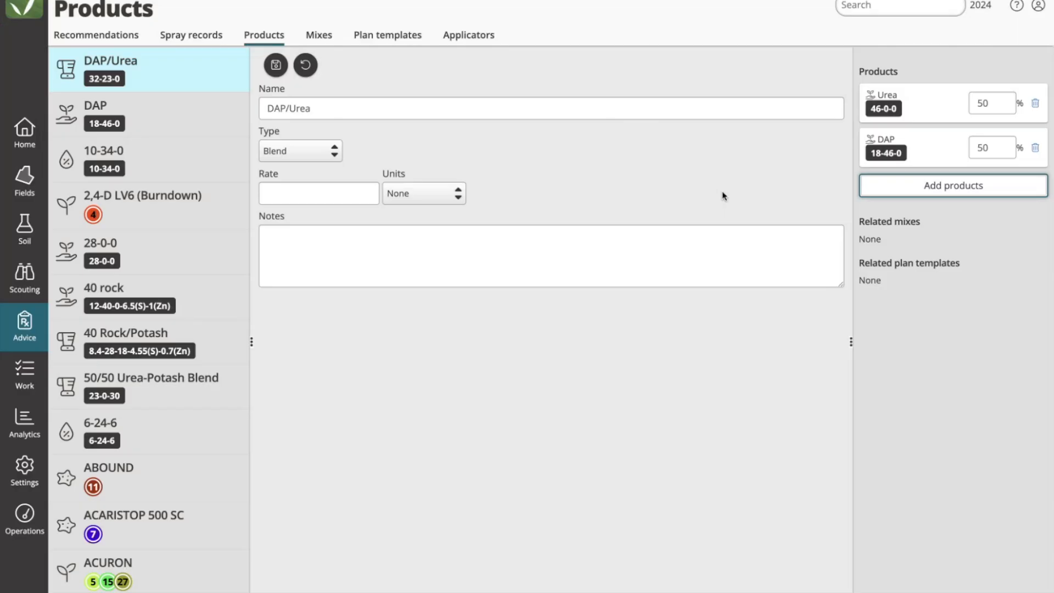
- Set the blend's proportions to 70% Urea and 30% DAP
double_click(982, 104)
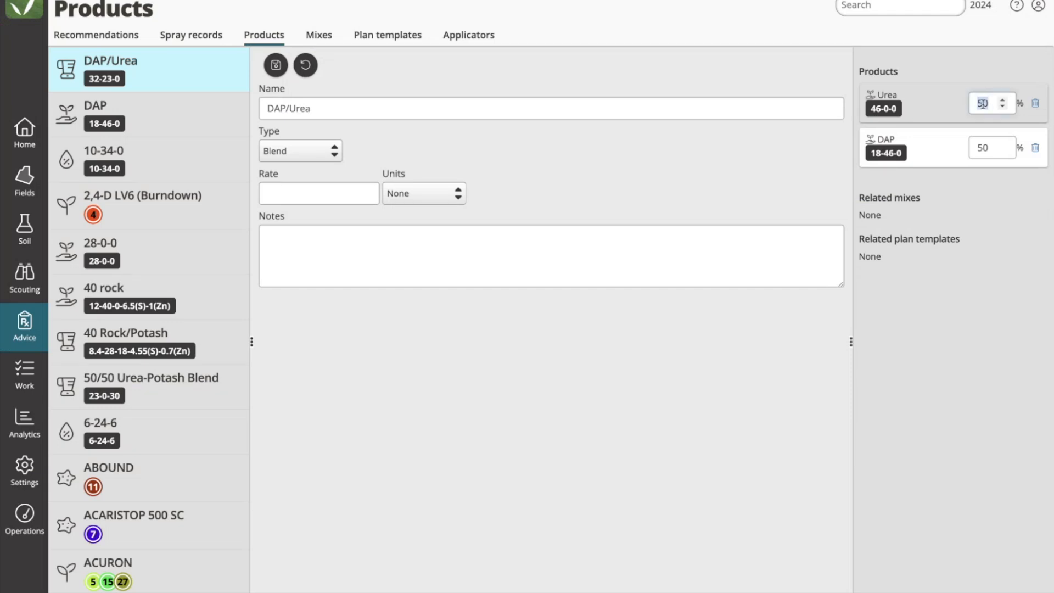
type("70")
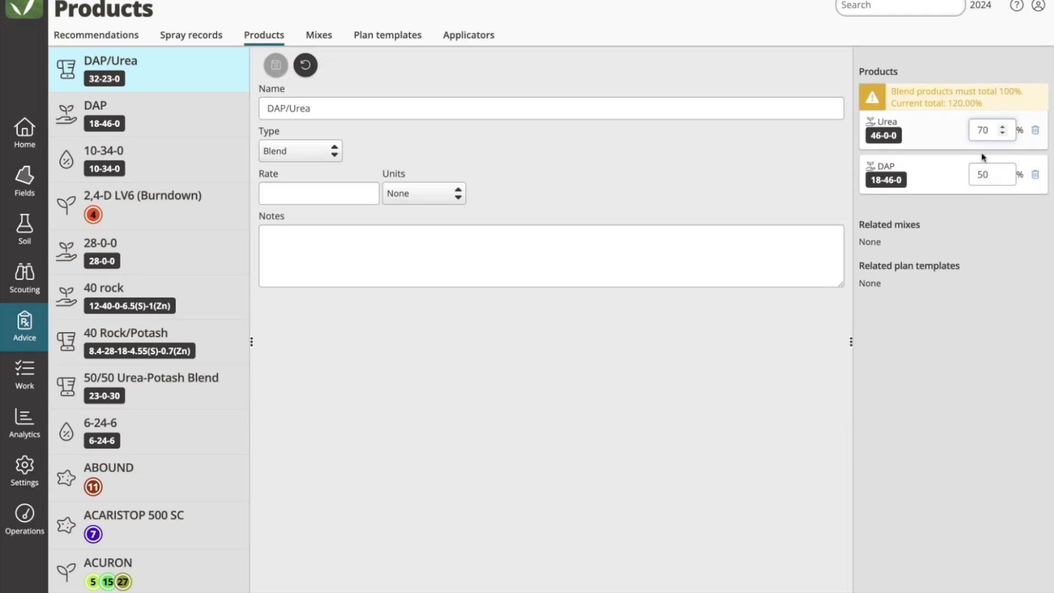
double_click(982, 174)
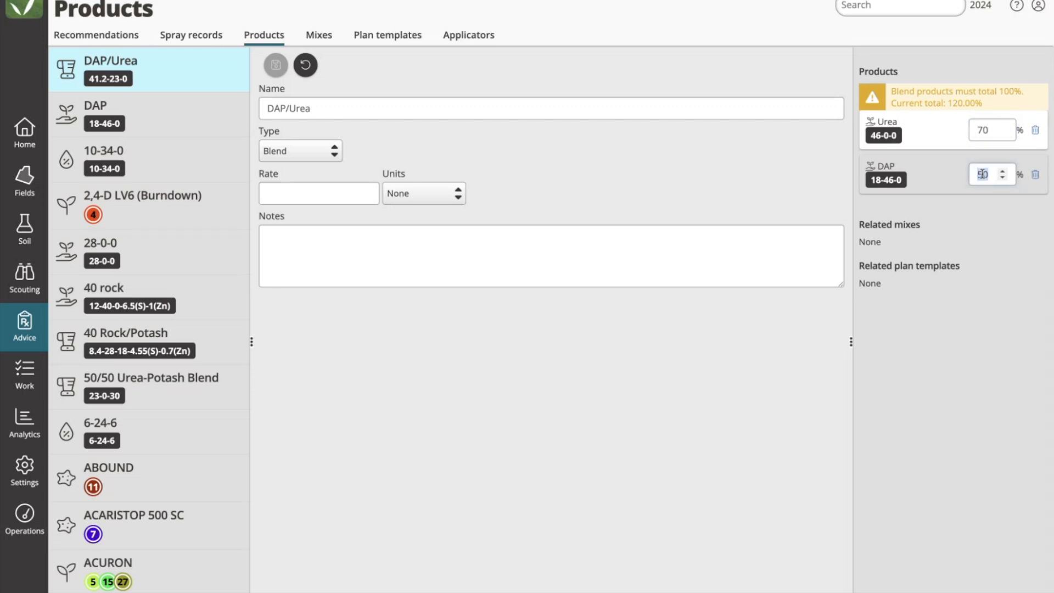
type("30")
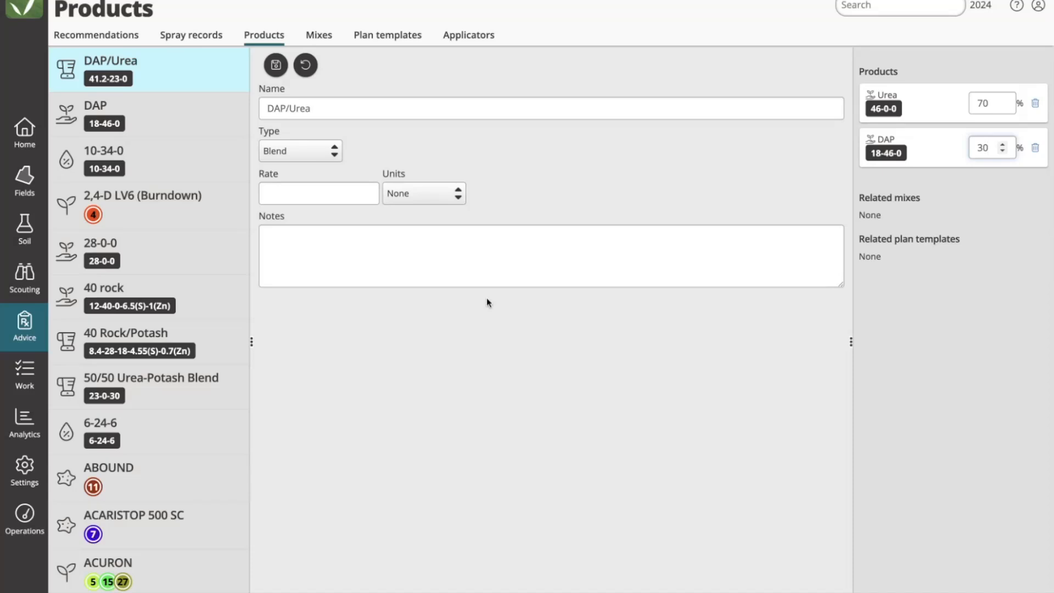
- Set the DAP/Urea blend's application rate to 250 lbs / ac and save the product
left_click(307, 199)
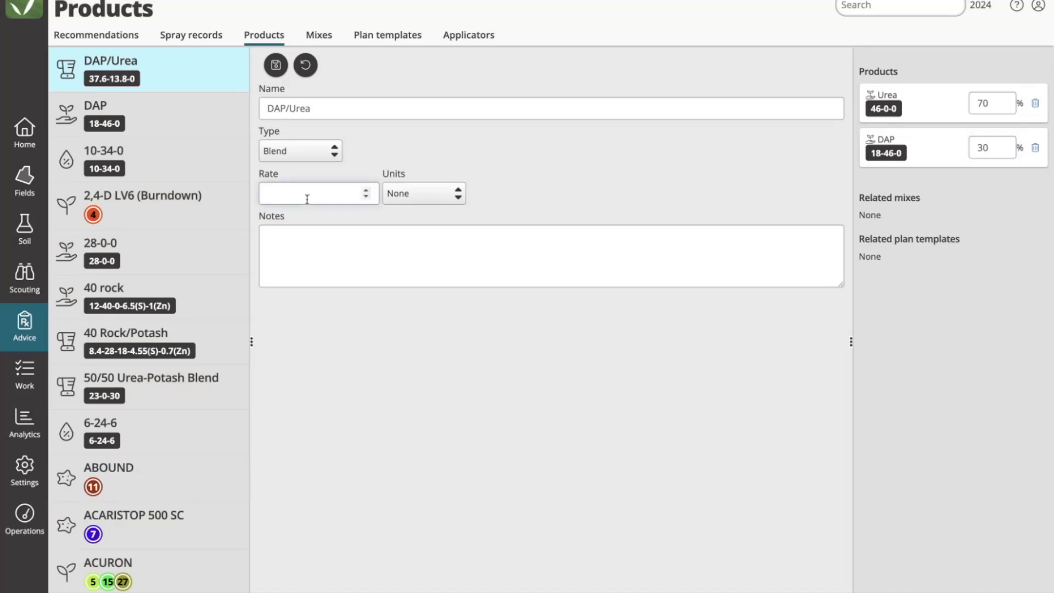
type("250")
left_click(425, 194)
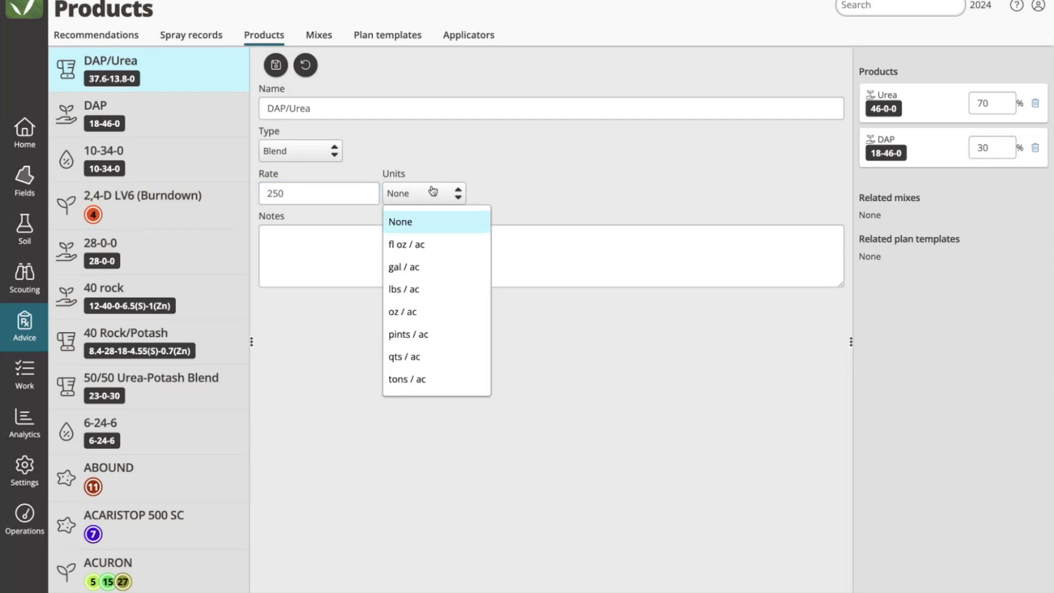
left_click(426, 289)
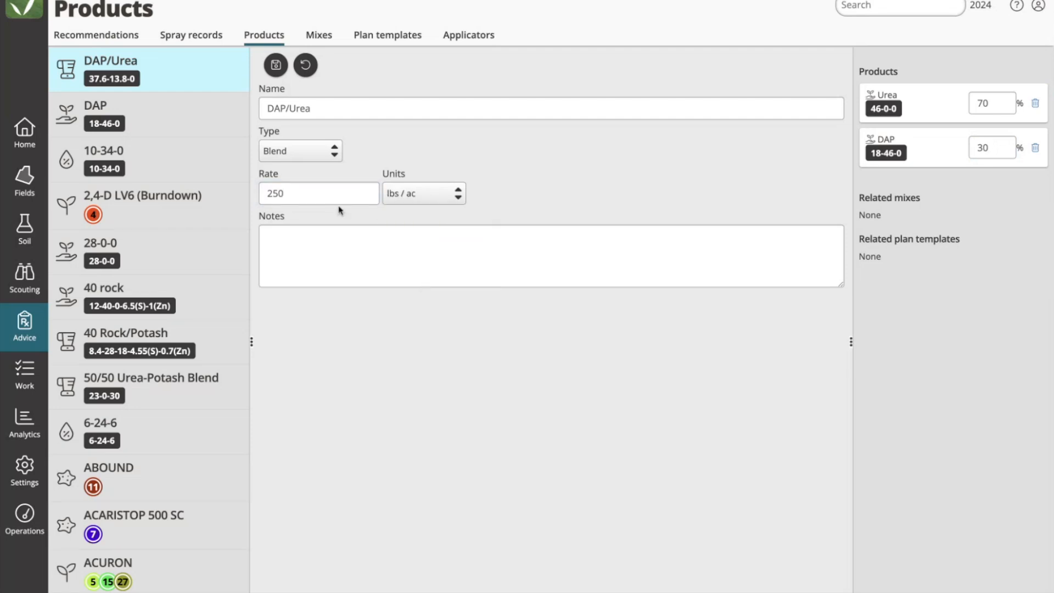
left_click(276, 66)
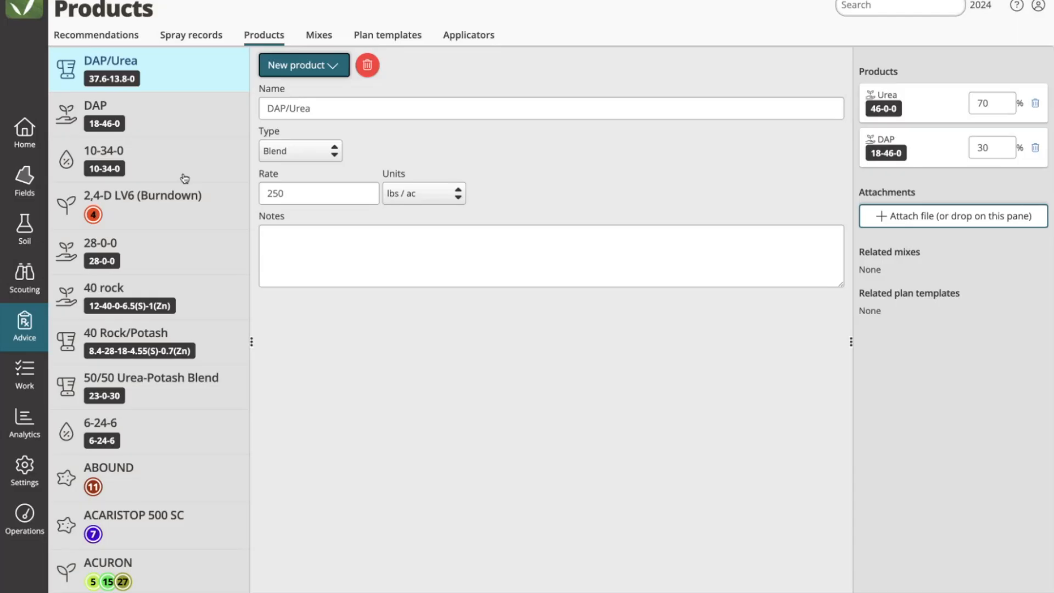
- Rename the blend as DAP/Urea Blend and save it
left_click_drag(291, 192, 263, 190)
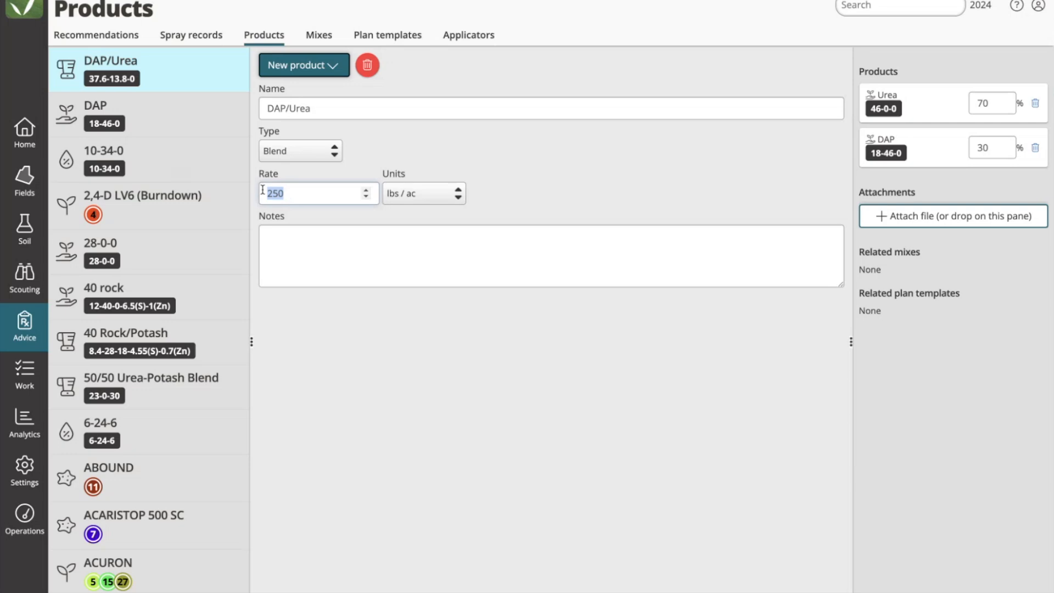
left_click(336, 108)
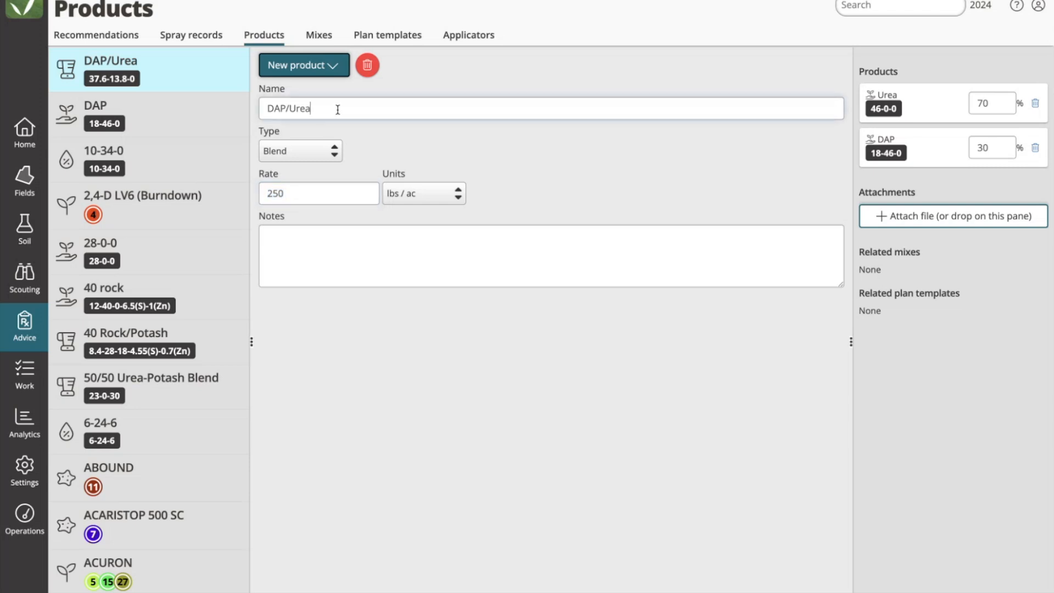
type("Blend")
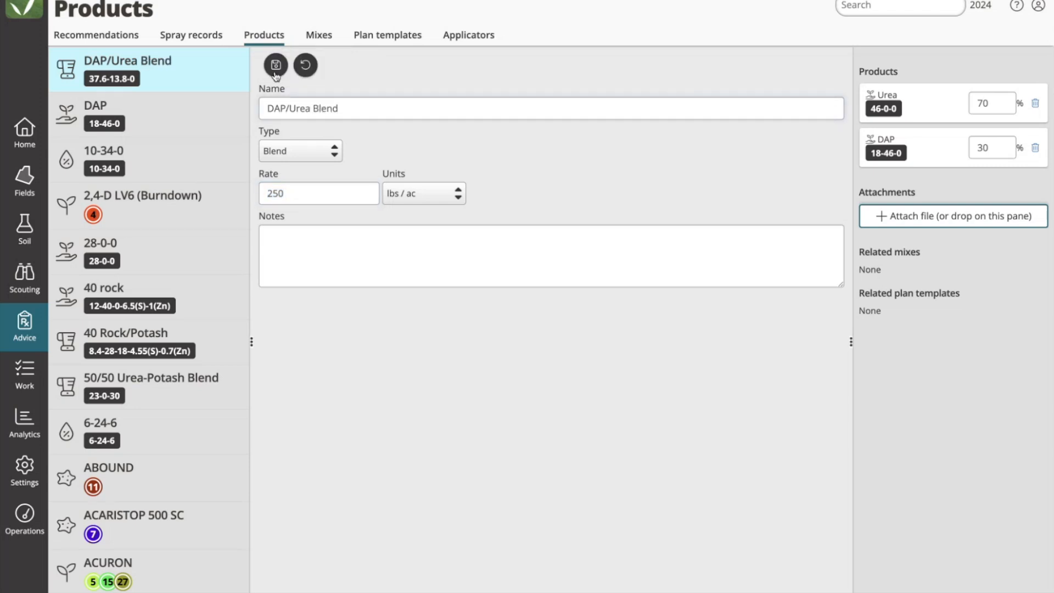
left_click(275, 66)
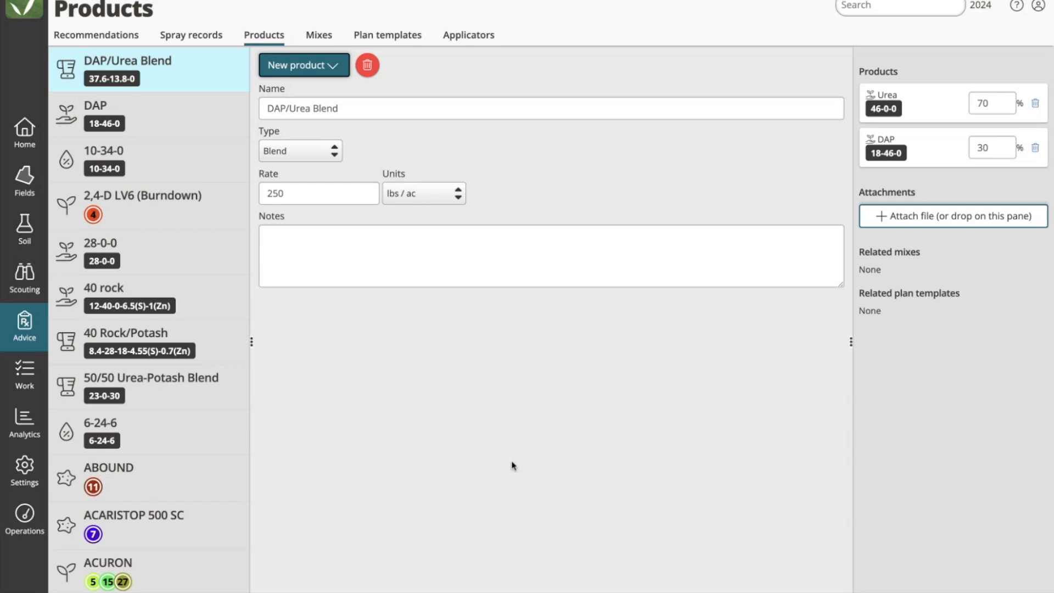
left_click(331, 66)
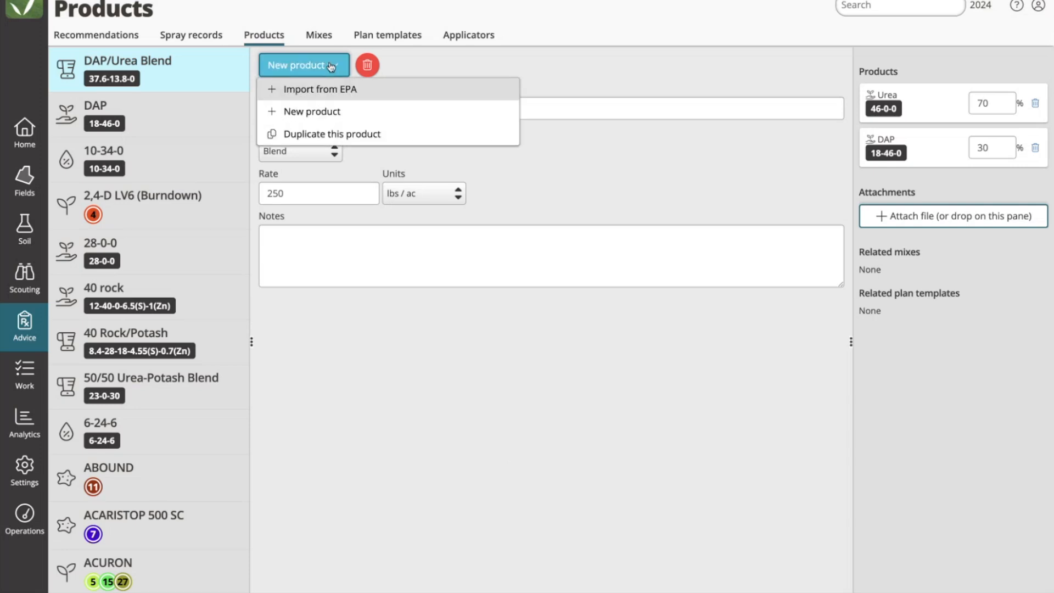
left_click(375, 483)
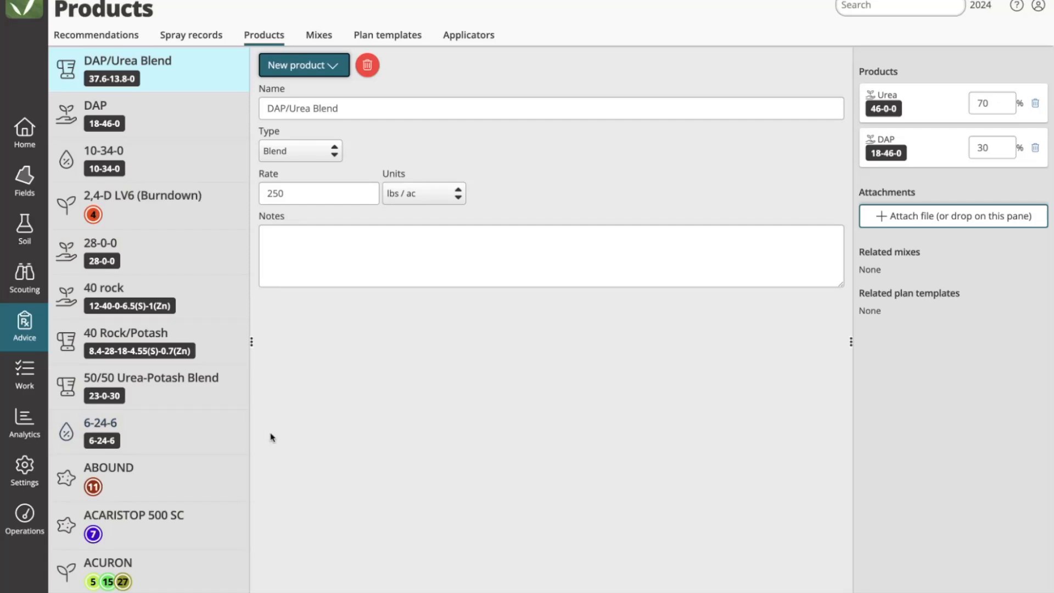
- Create a new plan template named Corn High Yield Plan
left_click(383, 37)
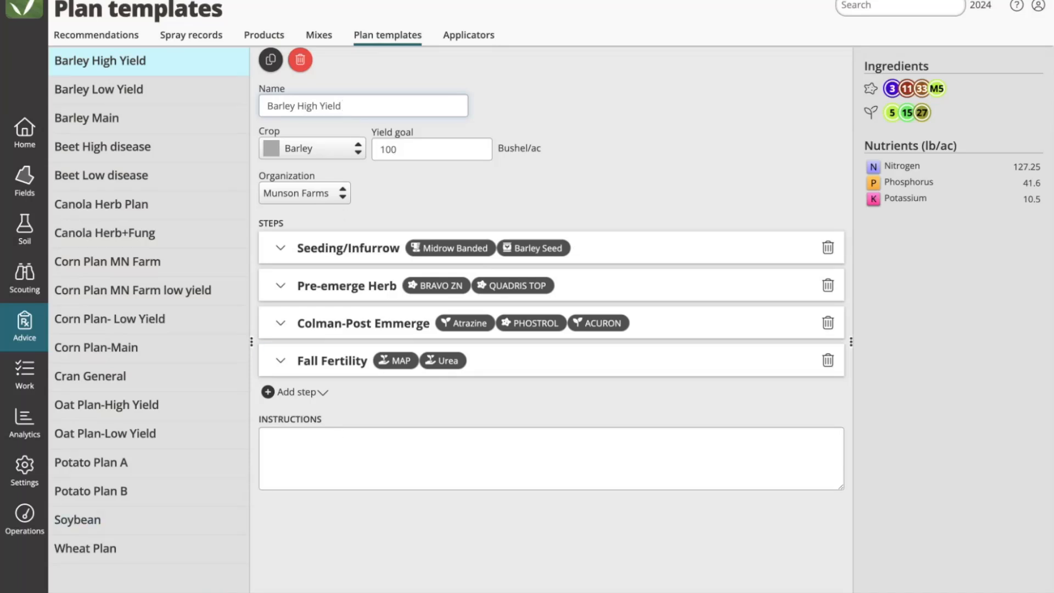
left_click(68, 591)
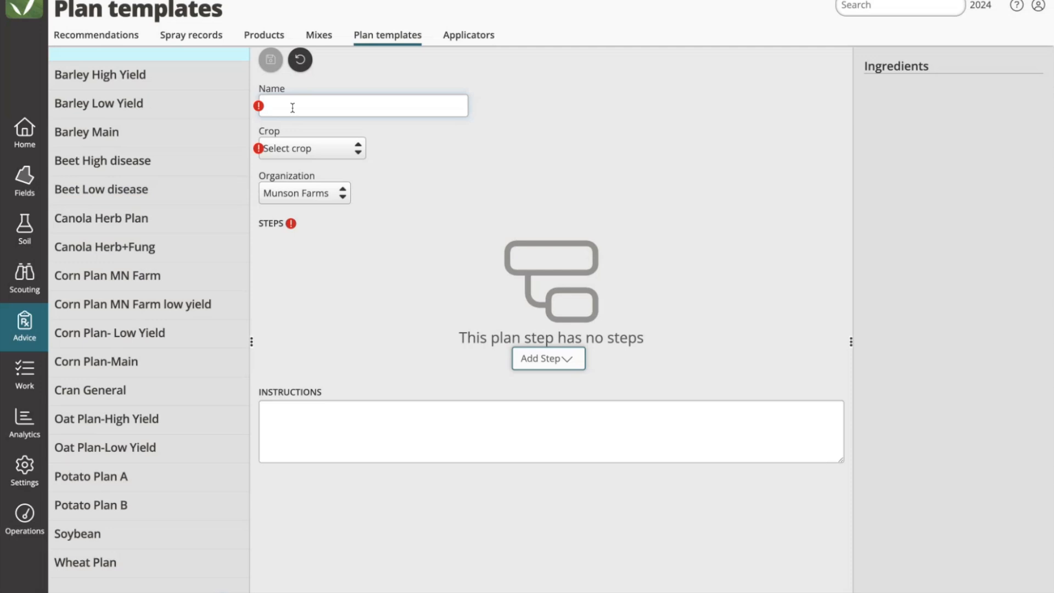
type("Co")
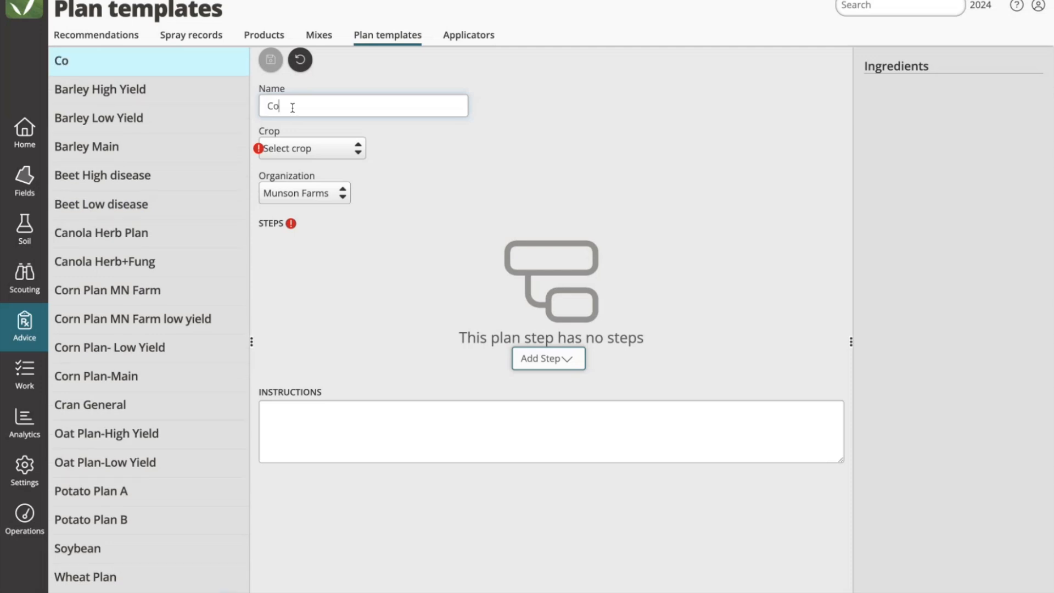
type("rn High Yield Plan")
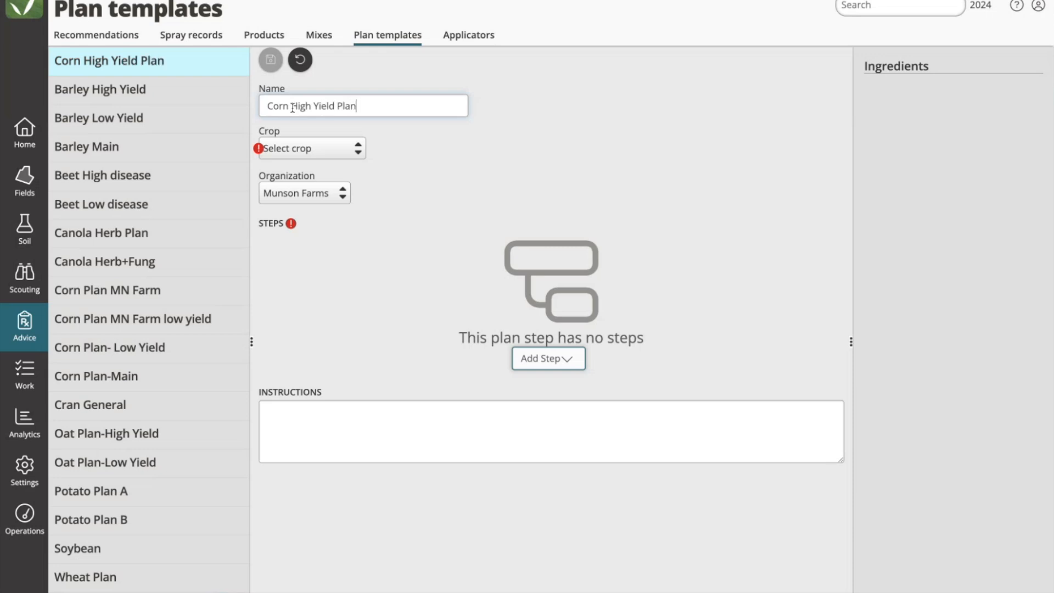
- Set the plan's crop to Corn and its yield goal to 240 Bushel/ac, and check the organization options
left_click(303, 148)
type("corn")
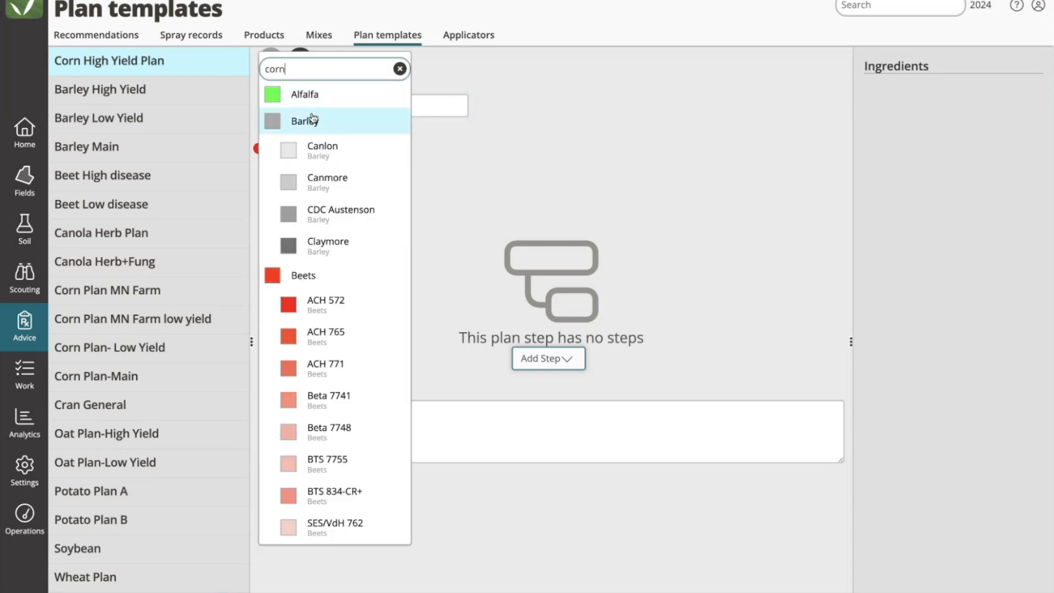
left_click(326, 97)
left_click(419, 150)
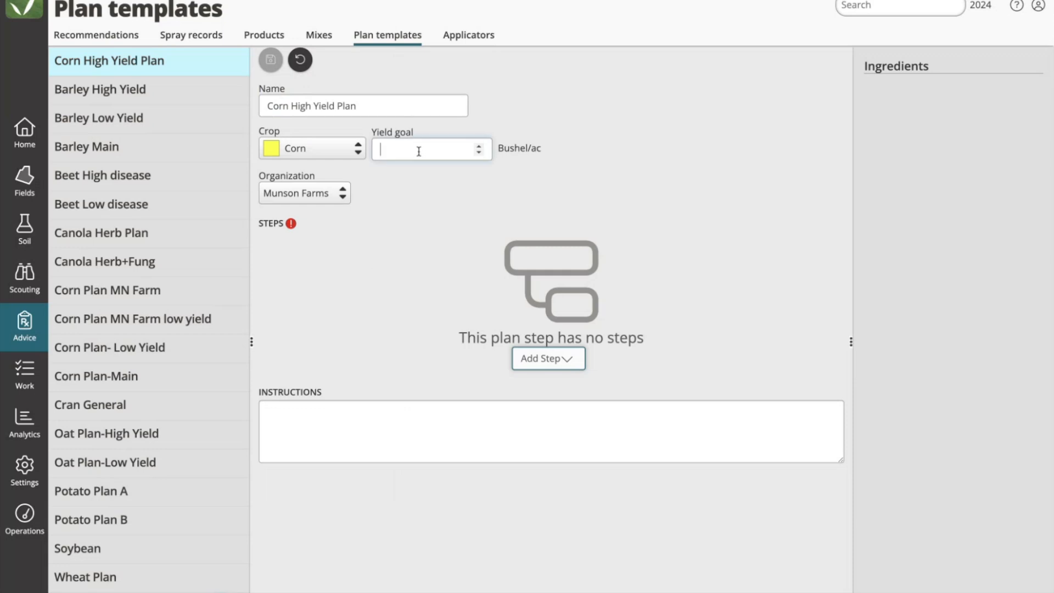
type("240")
left_click(336, 198)
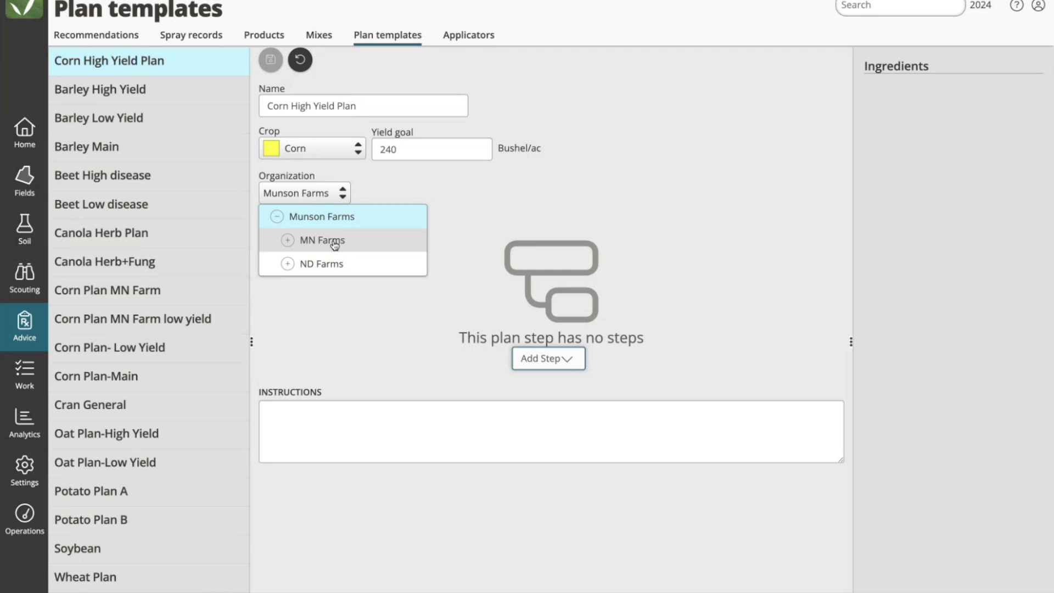
left_click(450, 193)
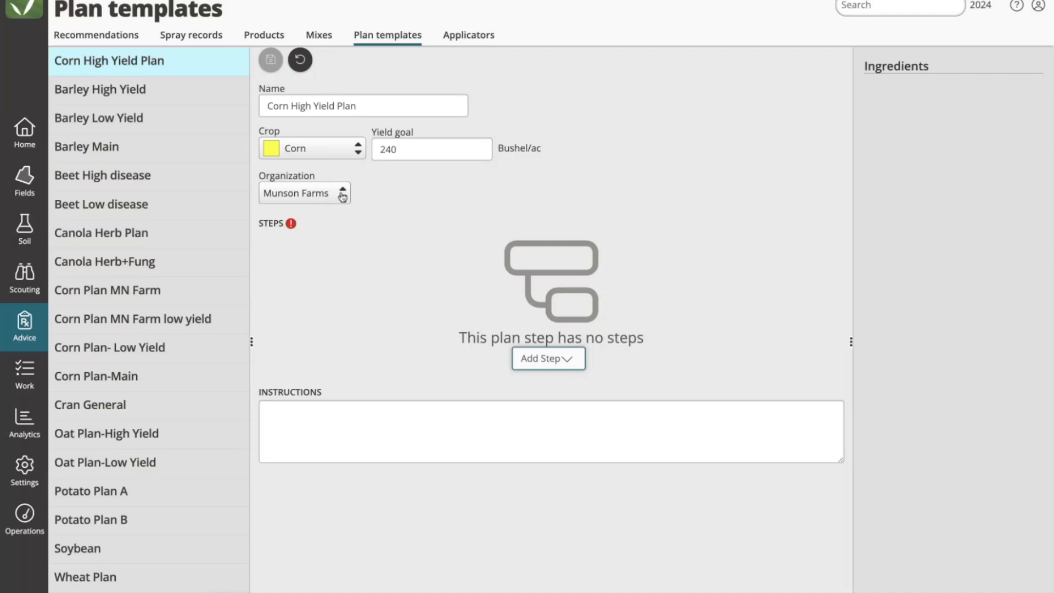
- Add a blank step named Spring Fertilizer to the corn plan
left_click(567, 361)
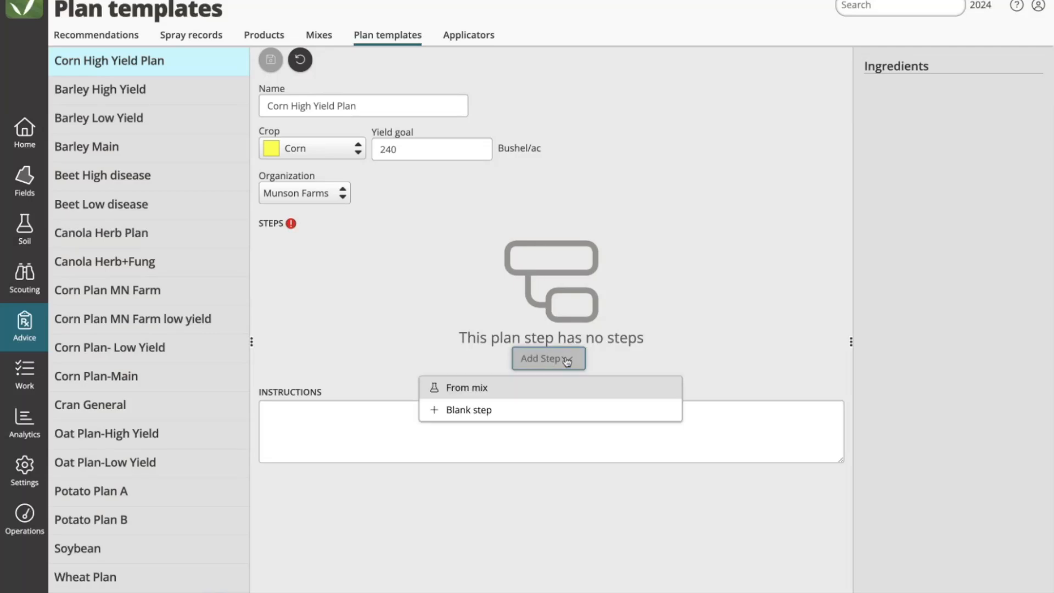
left_click(466, 410)
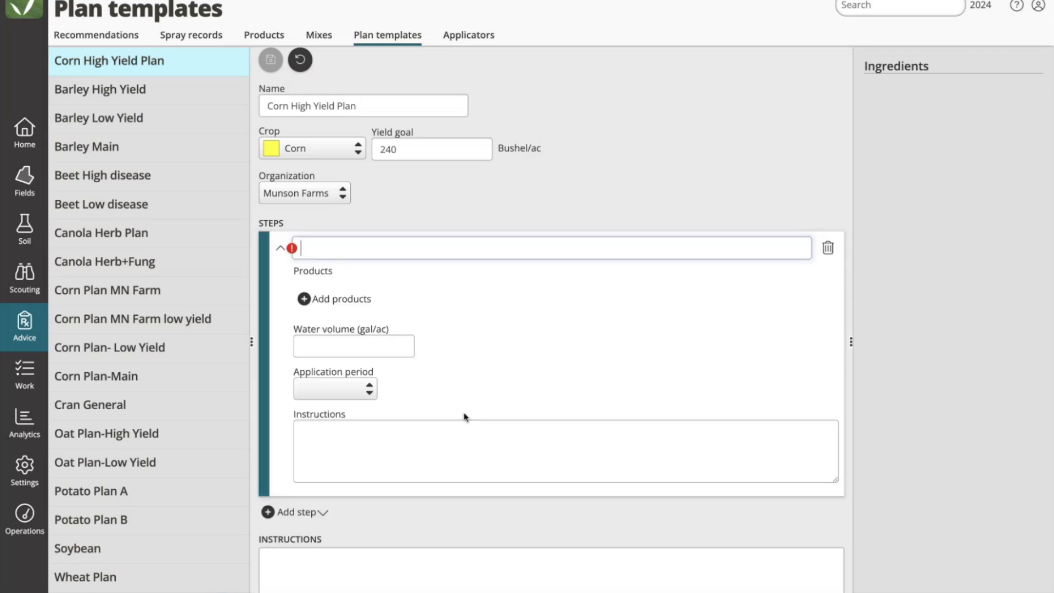
type("Spring Fert")
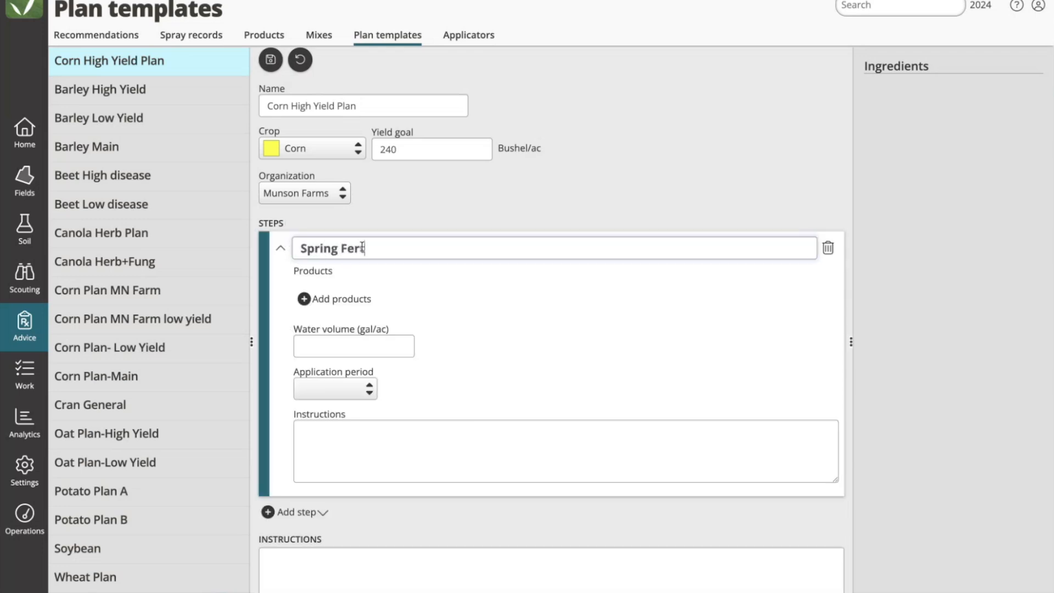
type("ilizer")
- Find Urea in the product list and add it to the Spring Fertilizer step
left_click(339, 300)
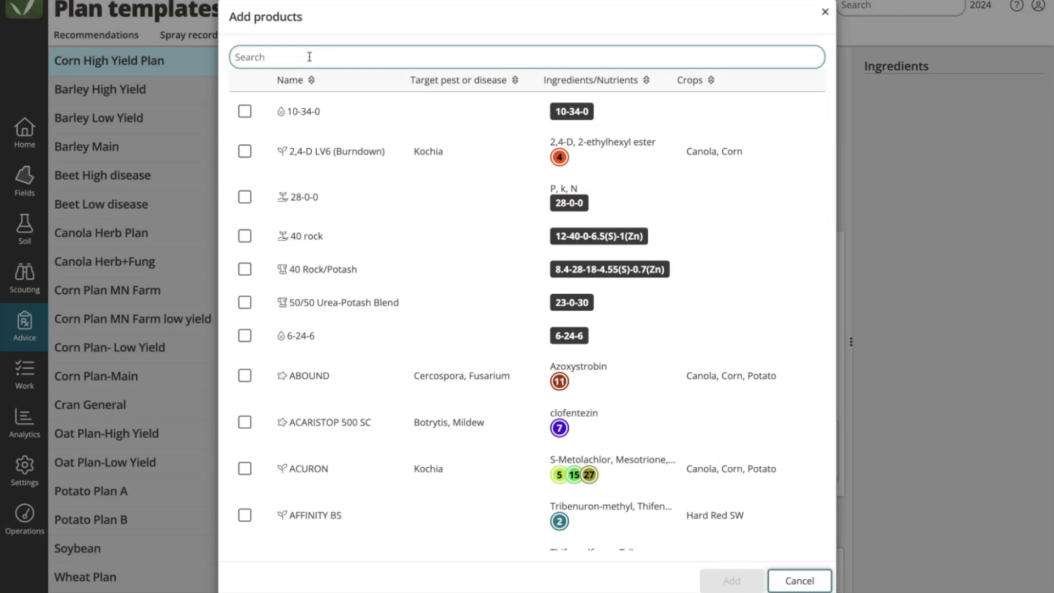
type("Urea")
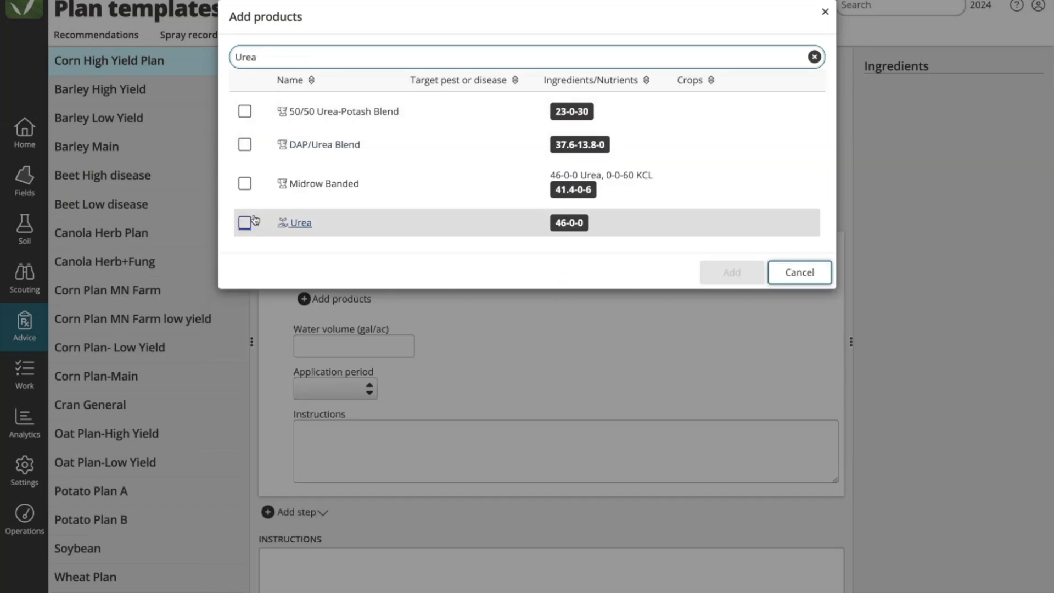
left_click(245, 224)
left_click(731, 272)
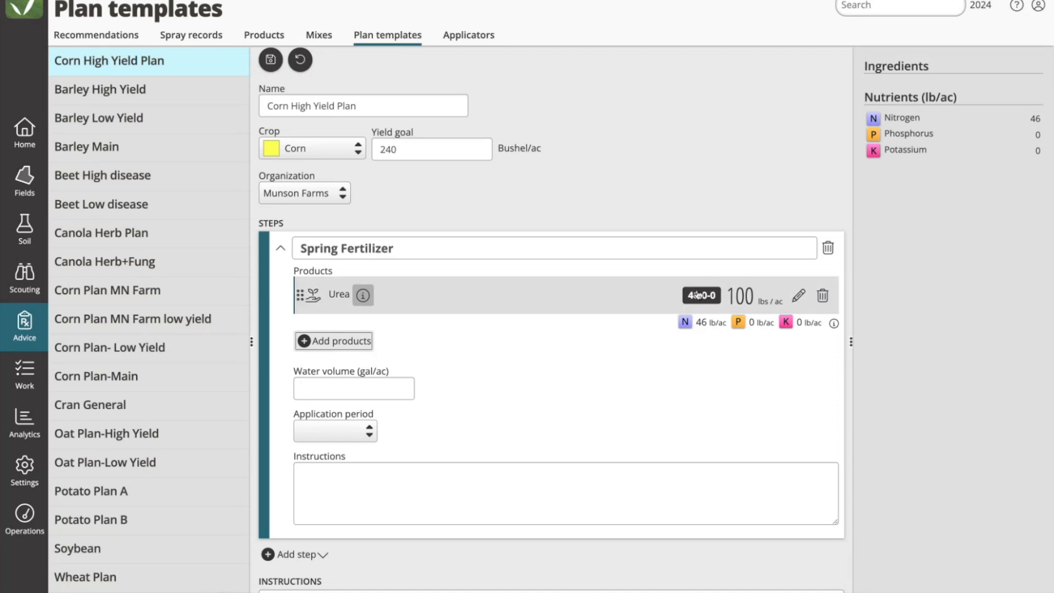
- Set the Urea rate in the Spring Fertilizer step to 150 lbs / ac
left_click(799, 296)
left_click_drag(635, 295, 583, 301)
type("150")
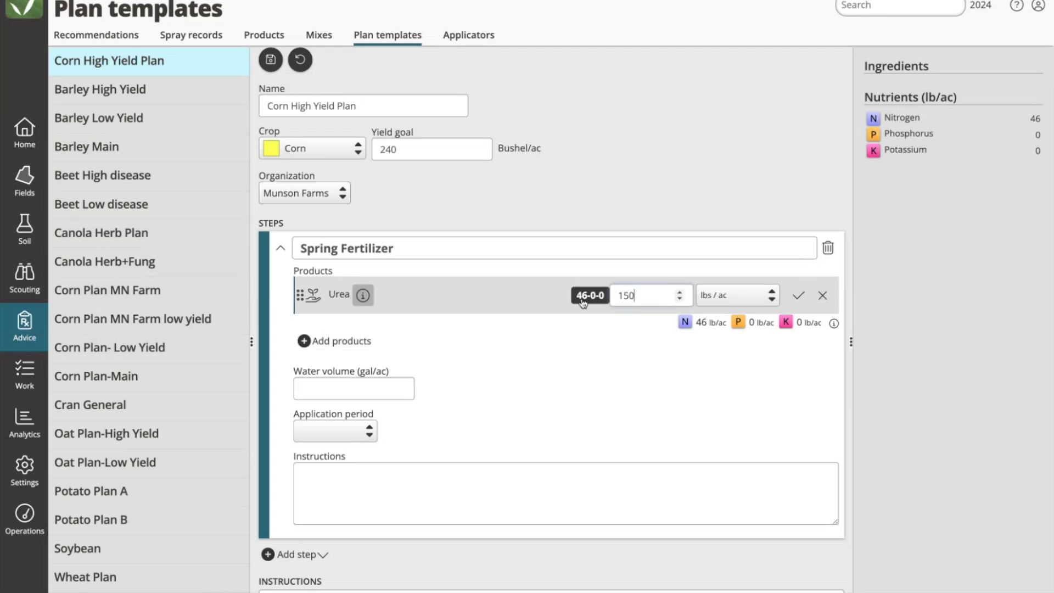
left_click(798, 297)
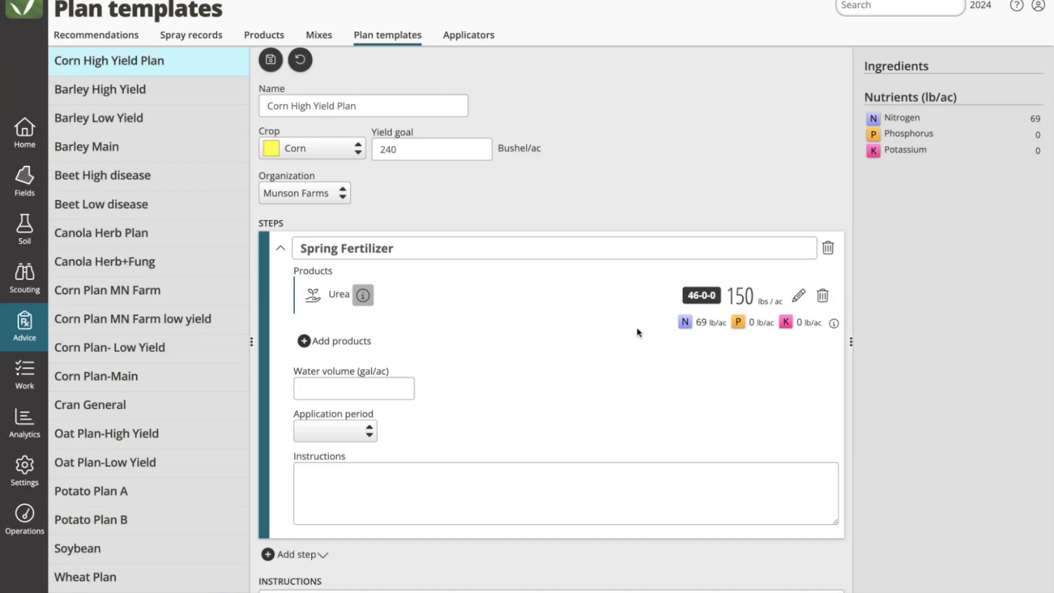
- Set the Spring Fertilizer step's application period to Pre-plant and collapse the step
left_click(349, 429)
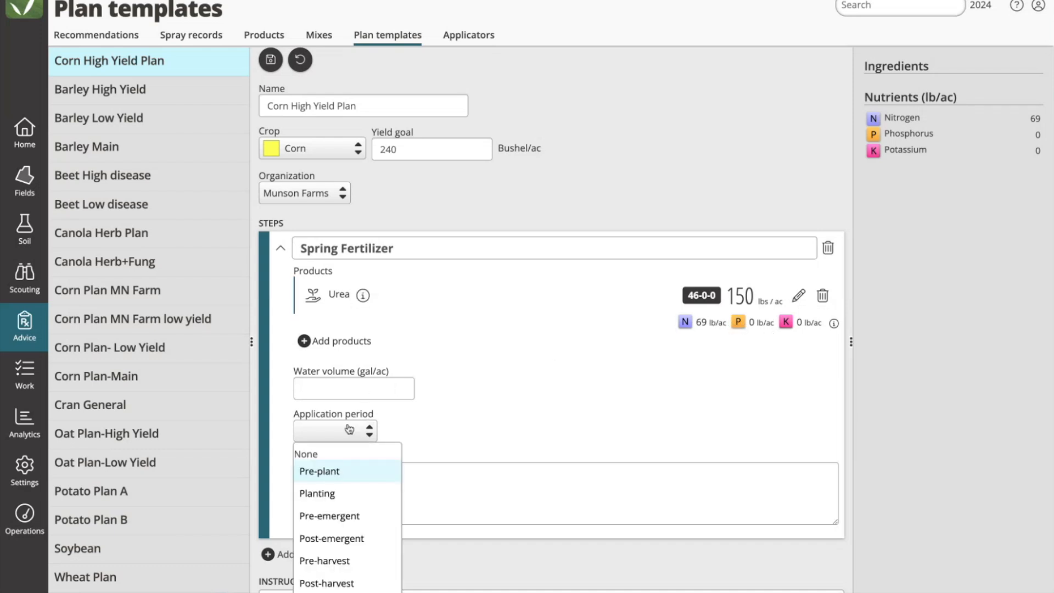
left_click(326, 476)
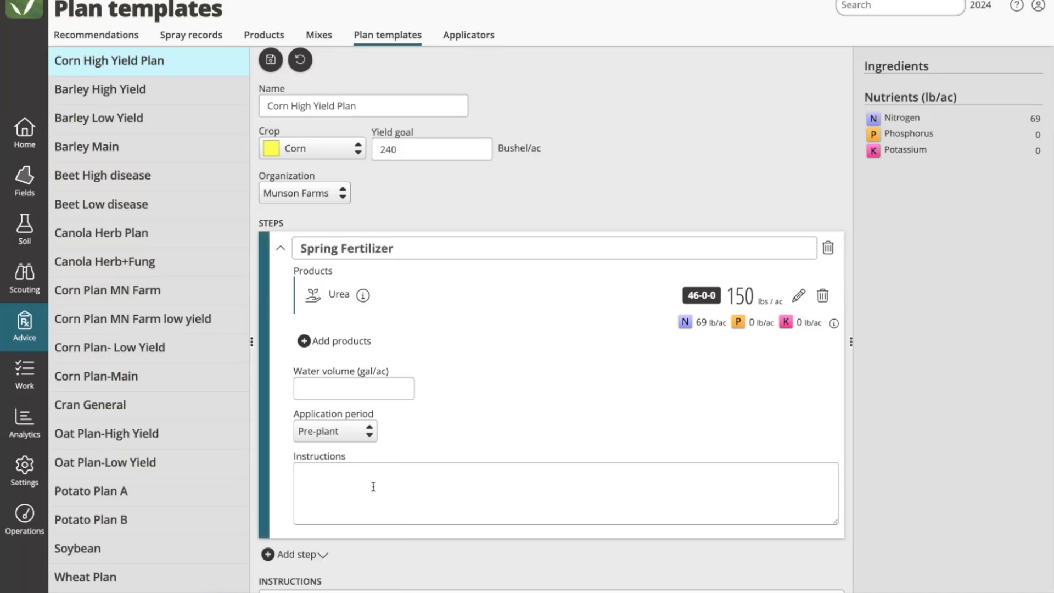
left_click(281, 248)
- Add a second blank step to the corn plan and name it Planting
left_click(311, 281)
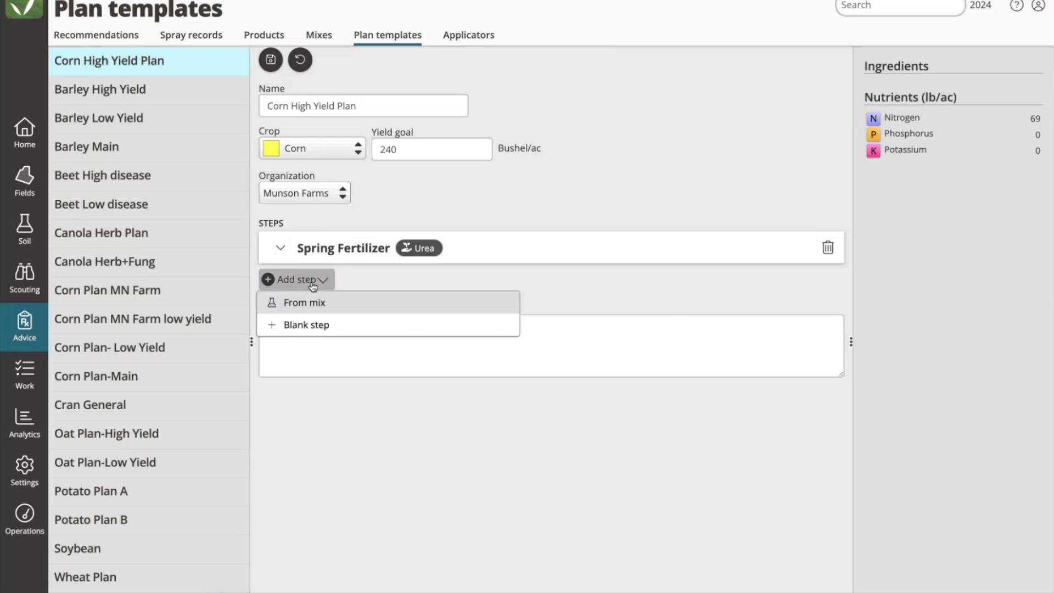
left_click(308, 326)
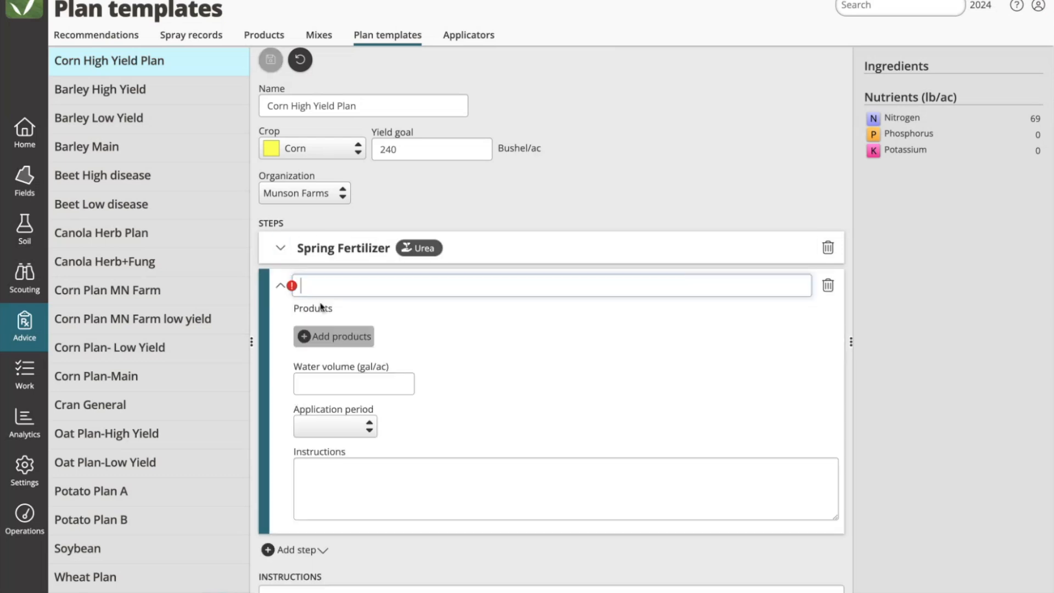
type("Seeding")
double_click(326, 285)
type("Planting")
- Find Corn Seed in the product list and add it to the Planting step
left_click(340, 341)
type("C")
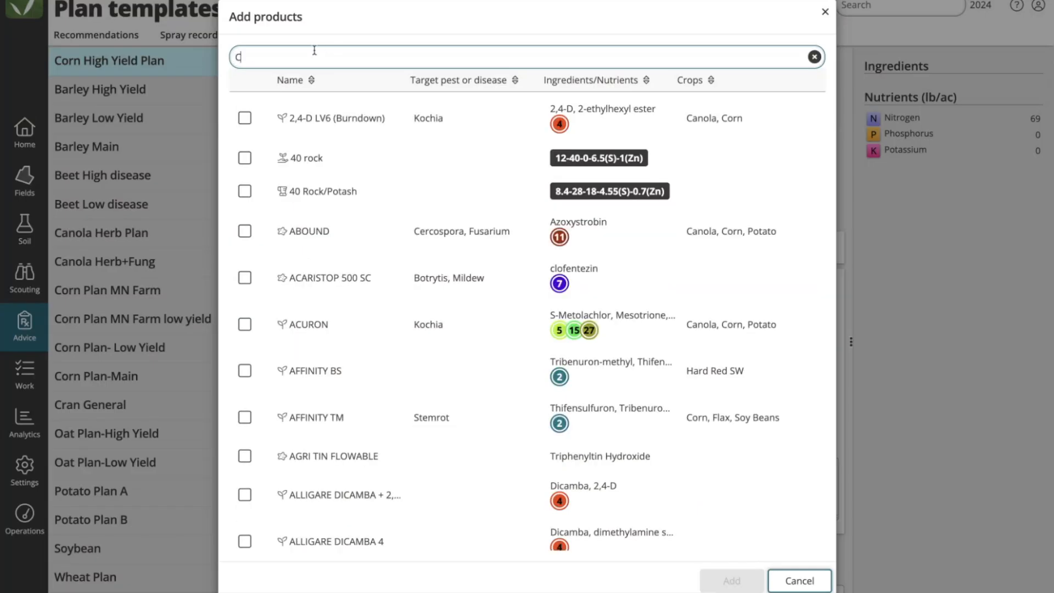
type("orn")
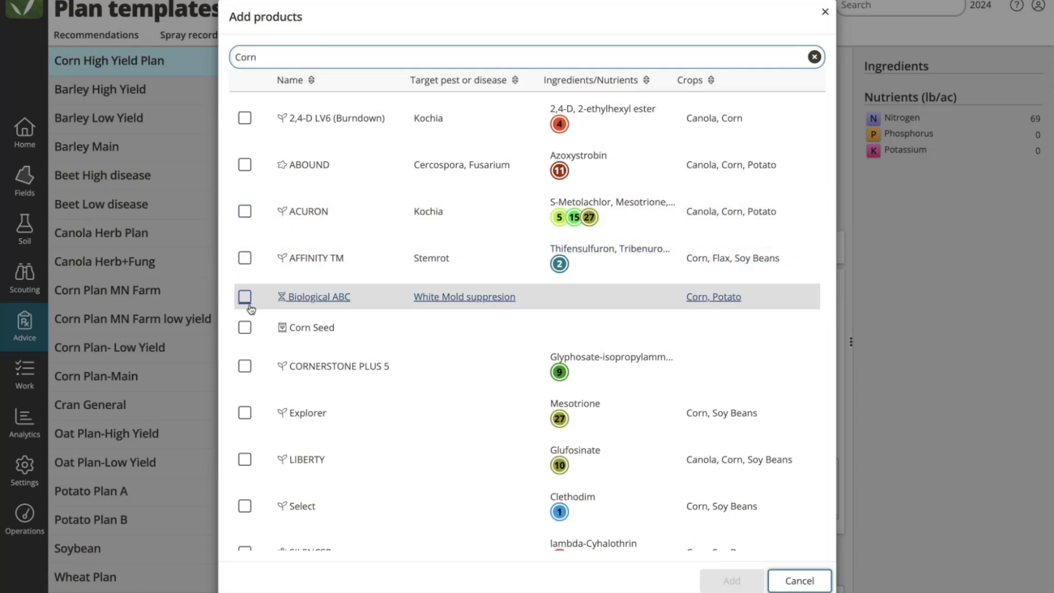
left_click(245, 329)
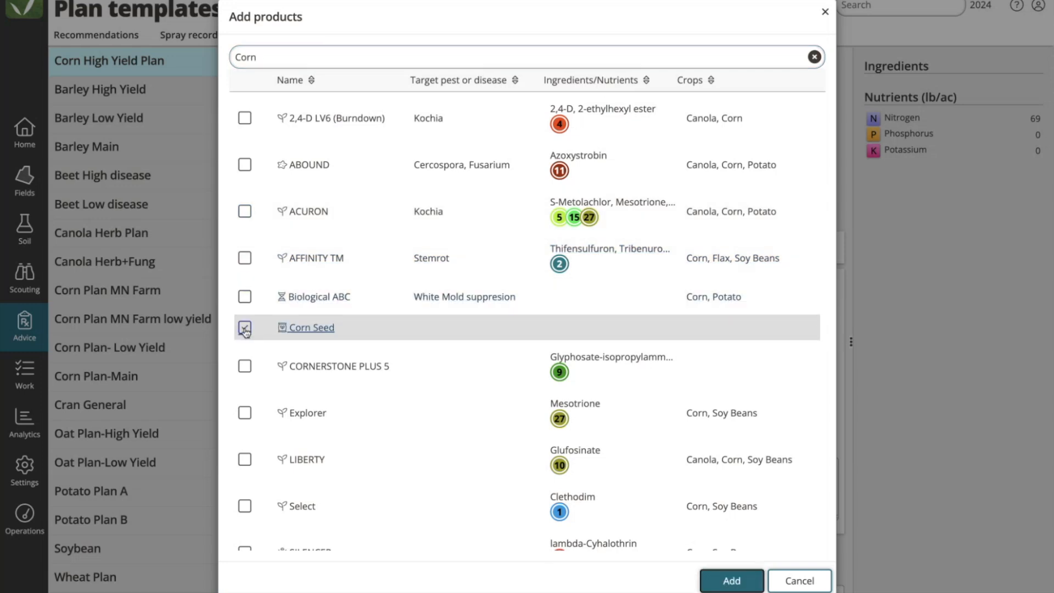
left_click(723, 577)
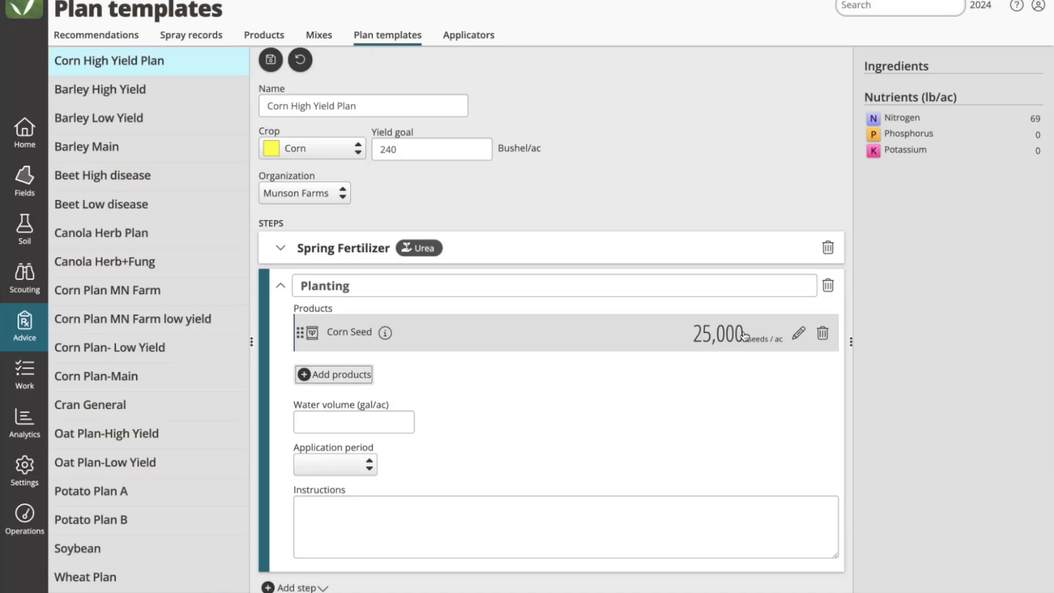
- Find Midrow Banded in the product list and add it to the Planting step
left_click(331, 376)
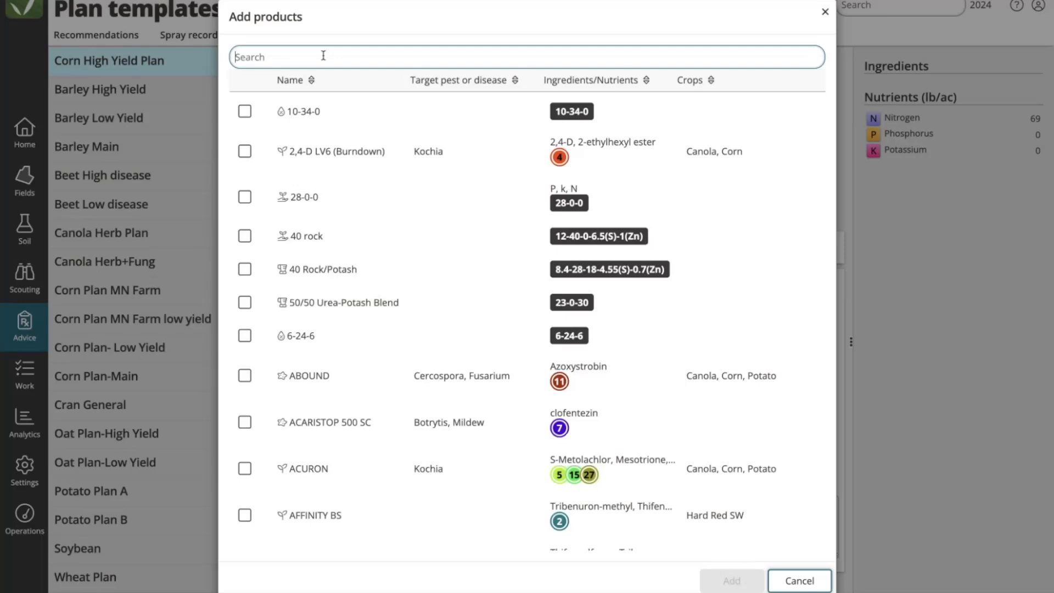
type("mid")
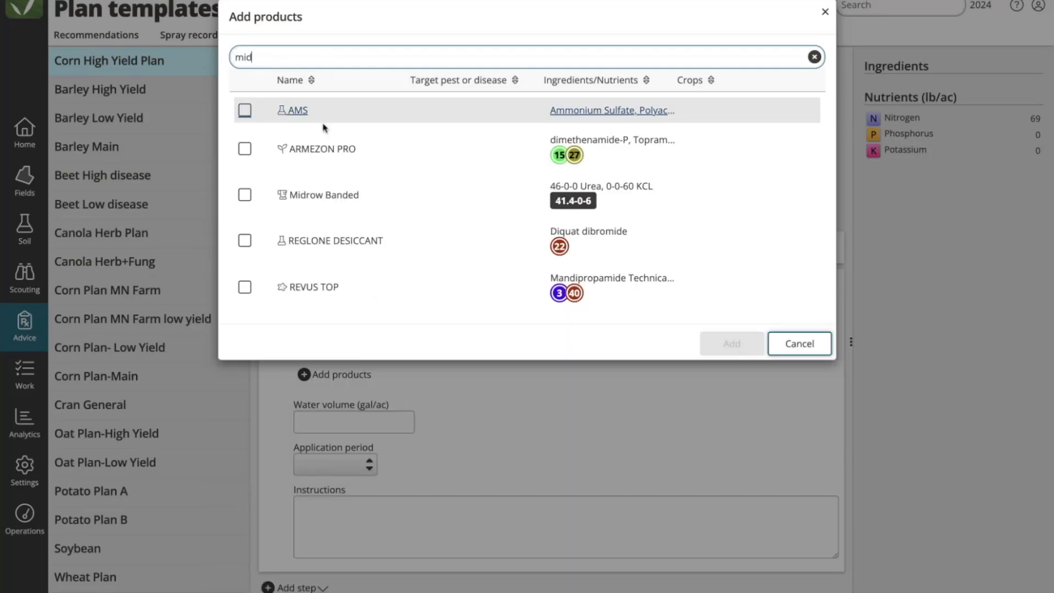
left_click(245, 195)
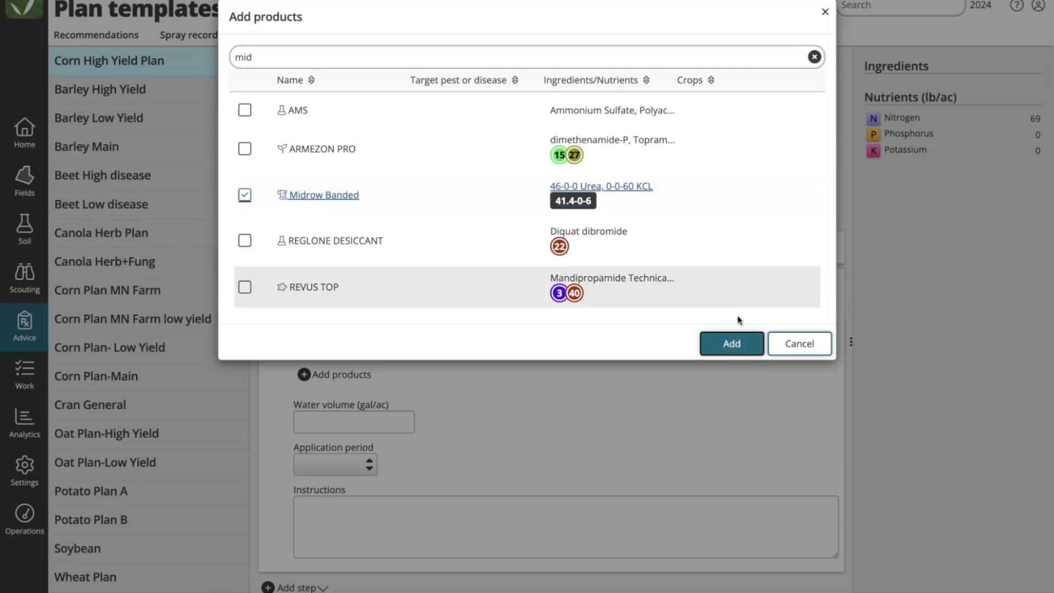
left_click(733, 345)
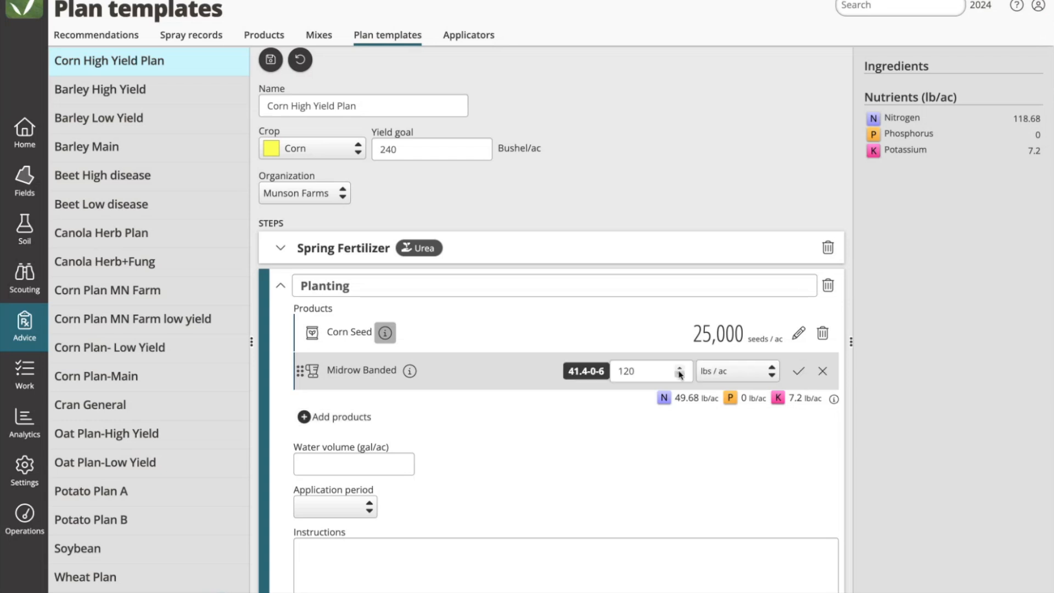
- Set the Midrow Banded rate to 80 lbs / ac and collapse the Planting step
double_click(616, 372)
type("80")
left_click(798, 371)
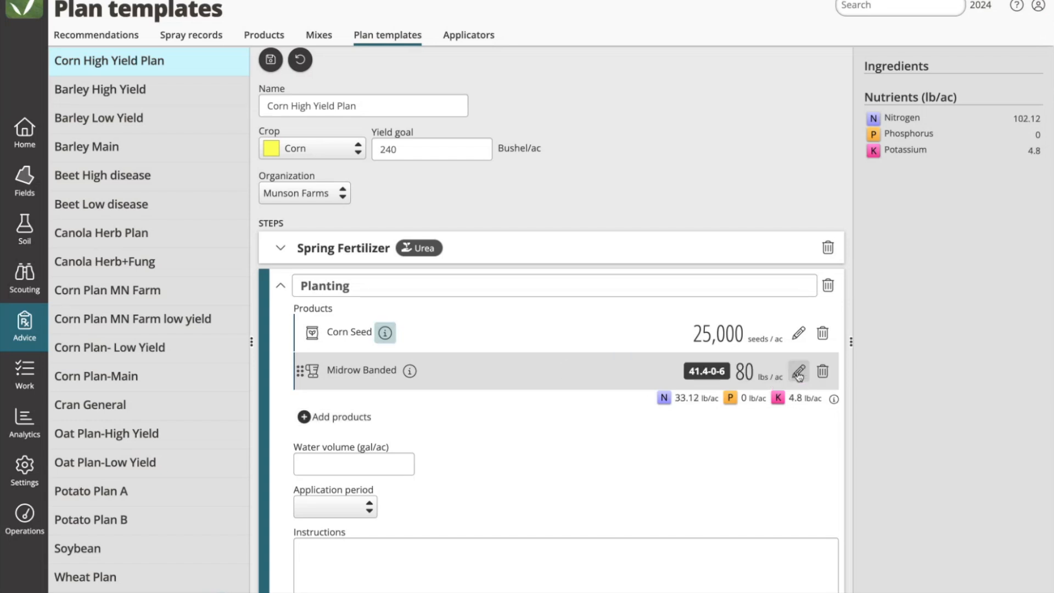
left_click(280, 290)
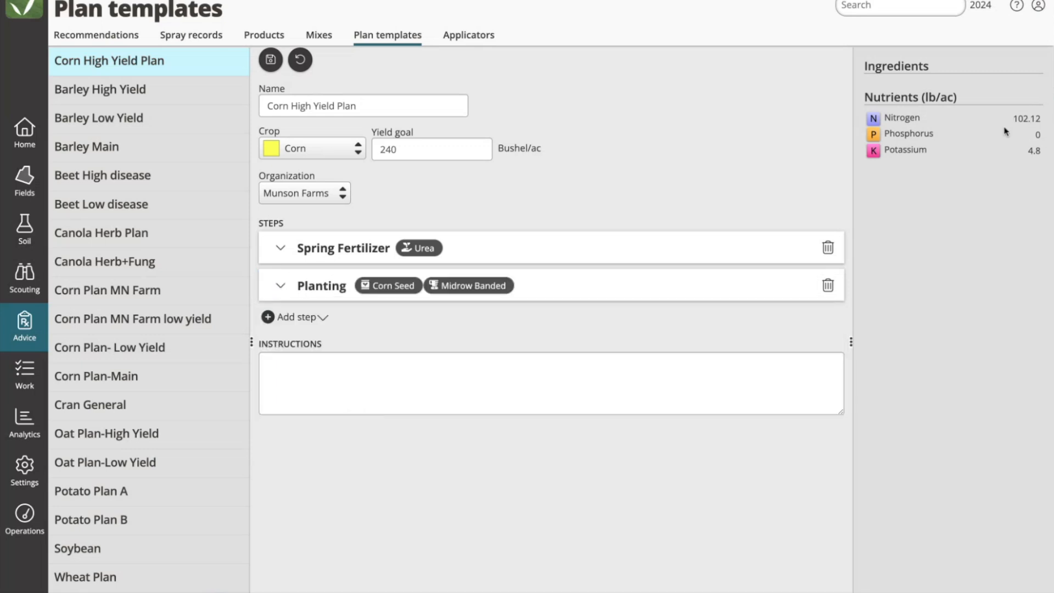
- Expand both plan steps to compare their products' nutrients with the plan's nutrient totals, and collapse them again
left_click(283, 251)
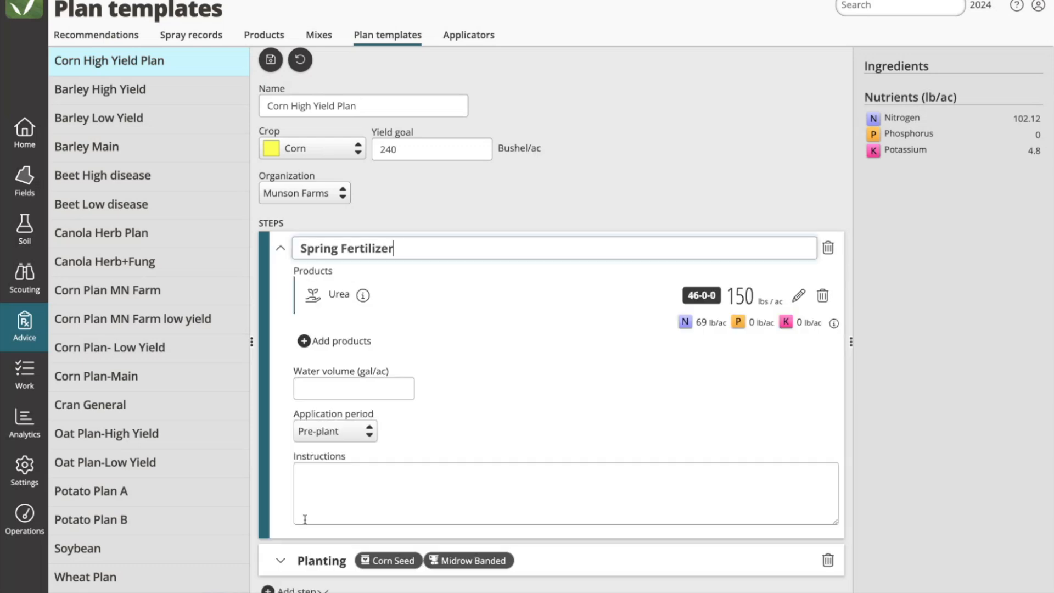
left_click(281, 565)
scroll(421, 497, "down", 3)
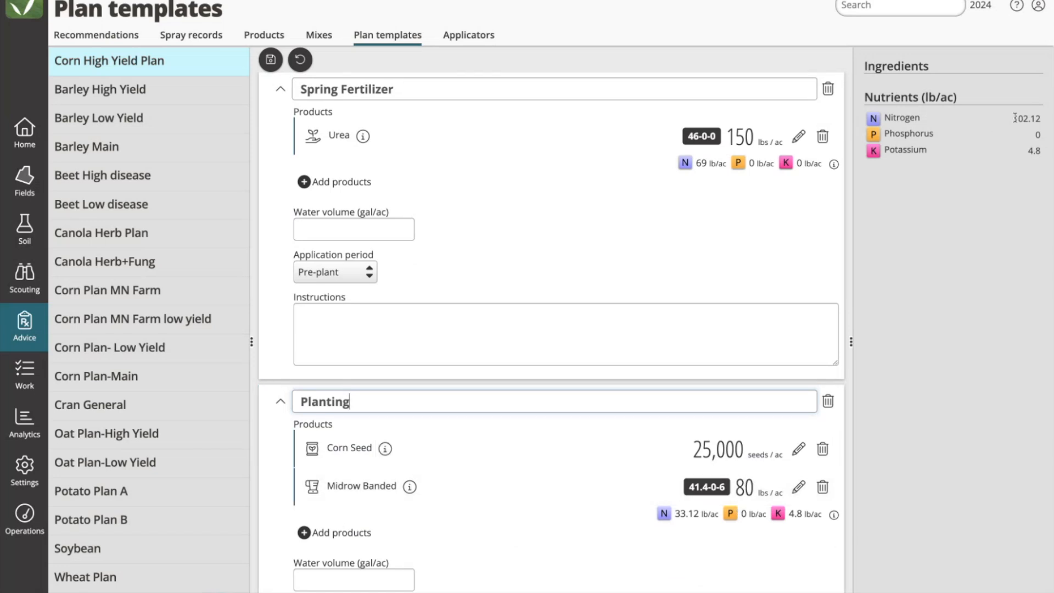
left_click_drag(994, 130, 1048, 121)
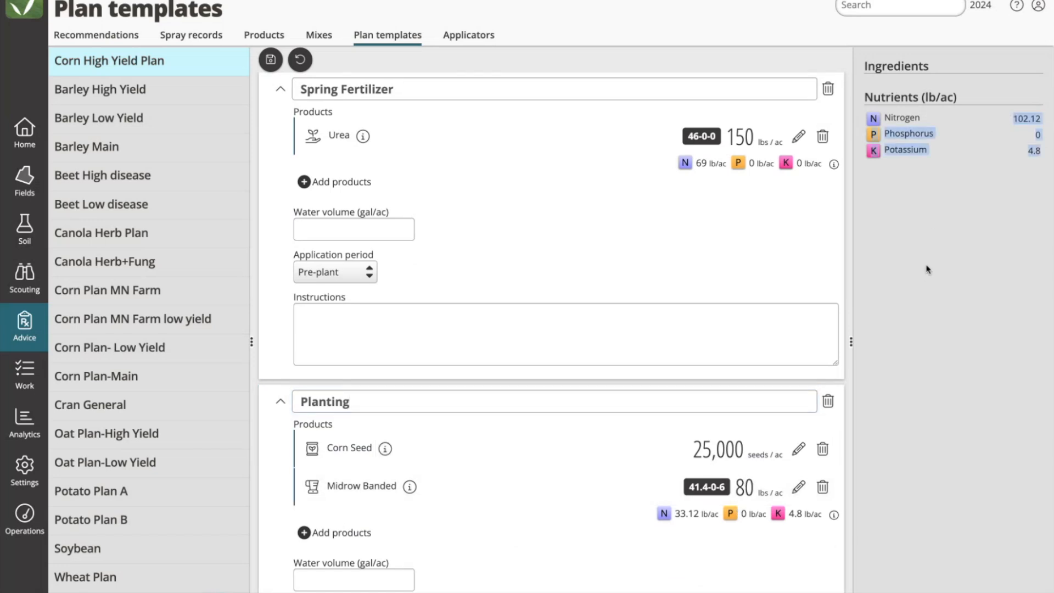
left_click(951, 257)
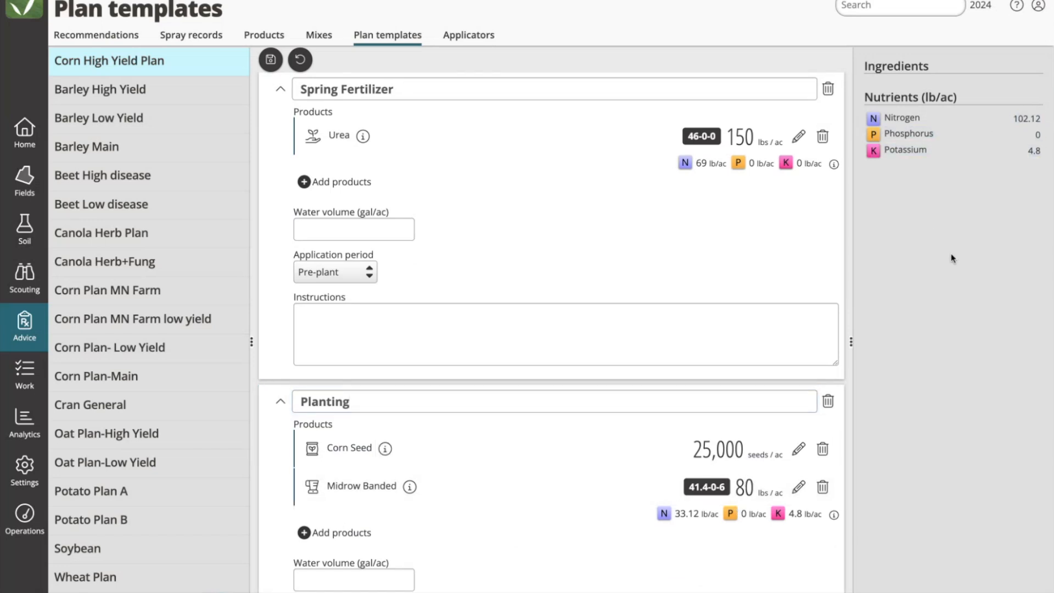
left_click(281, 90)
left_click(280, 177)
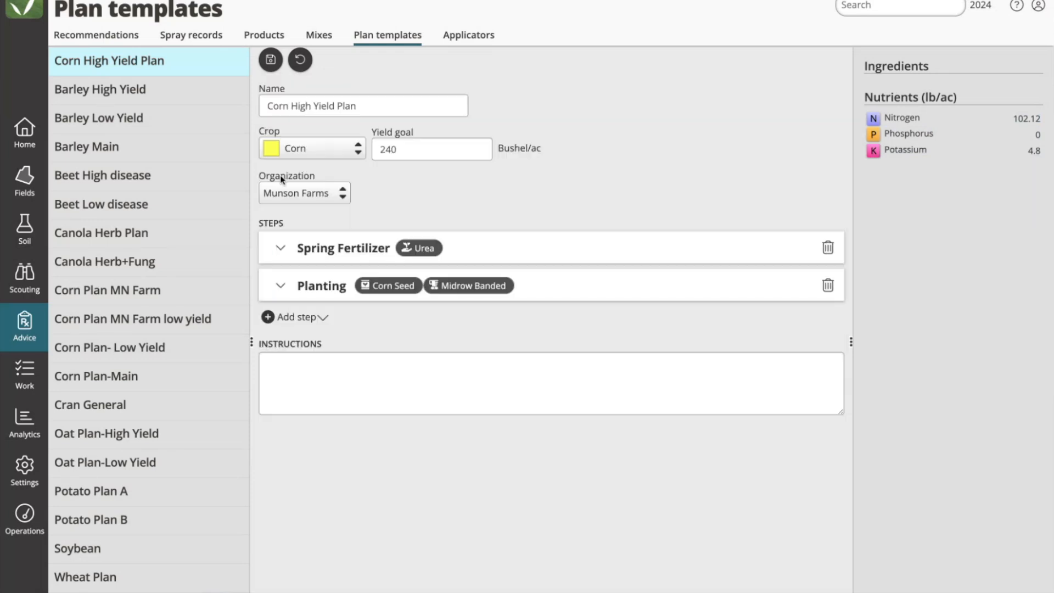
- Set the Planting step's application period to Planting and collapse the step
left_click(281, 286)
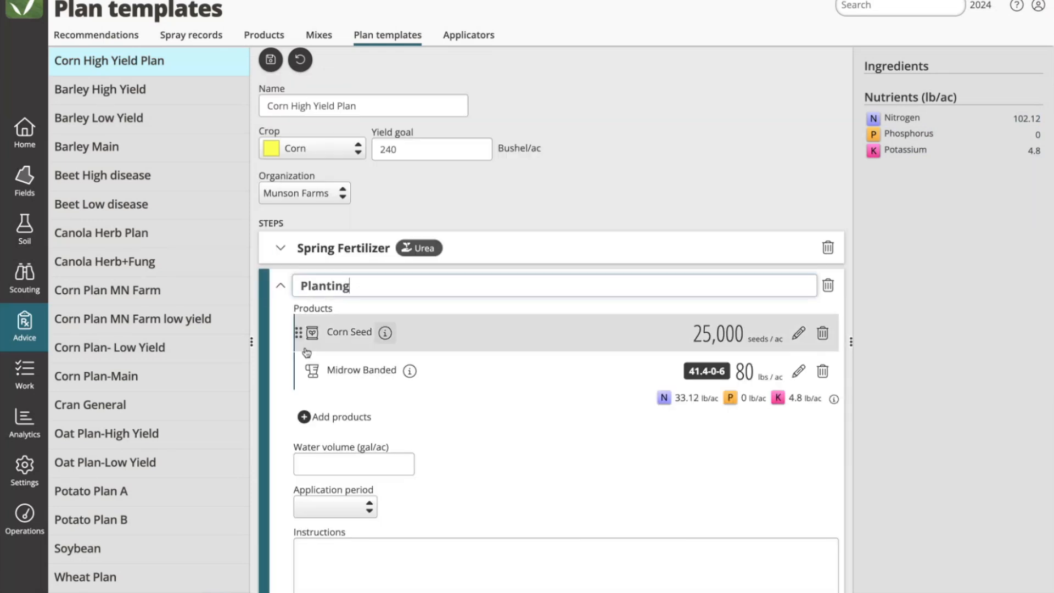
left_click(360, 515)
left_click(329, 384)
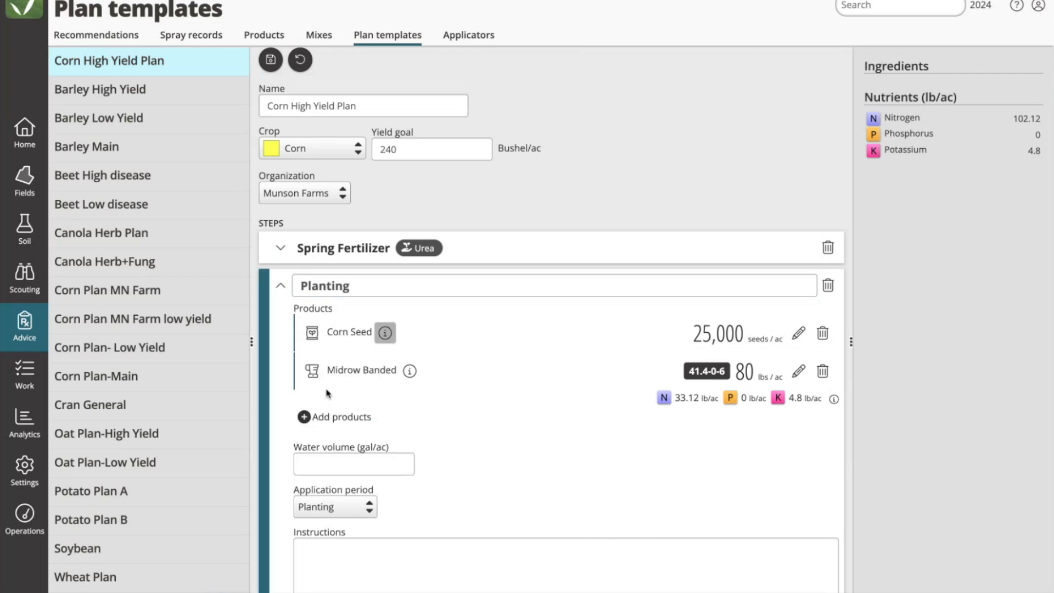
left_click(278, 288)
- Add a plan step from a mix, searching for "Post" and choosing Colman-Post Emmerge
left_click(314, 323)
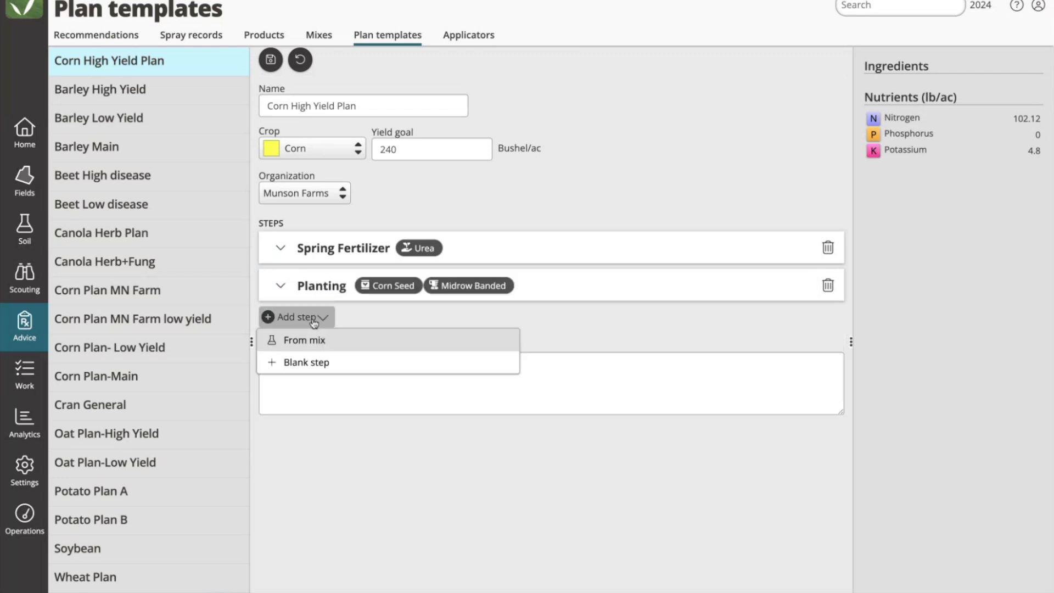
left_click(316, 341)
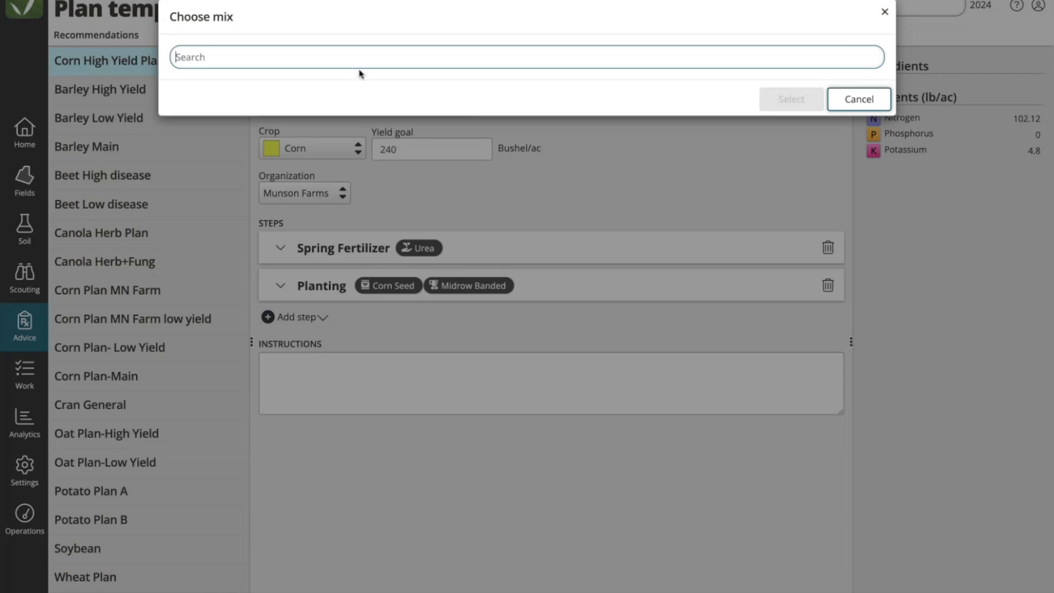
type("Post")
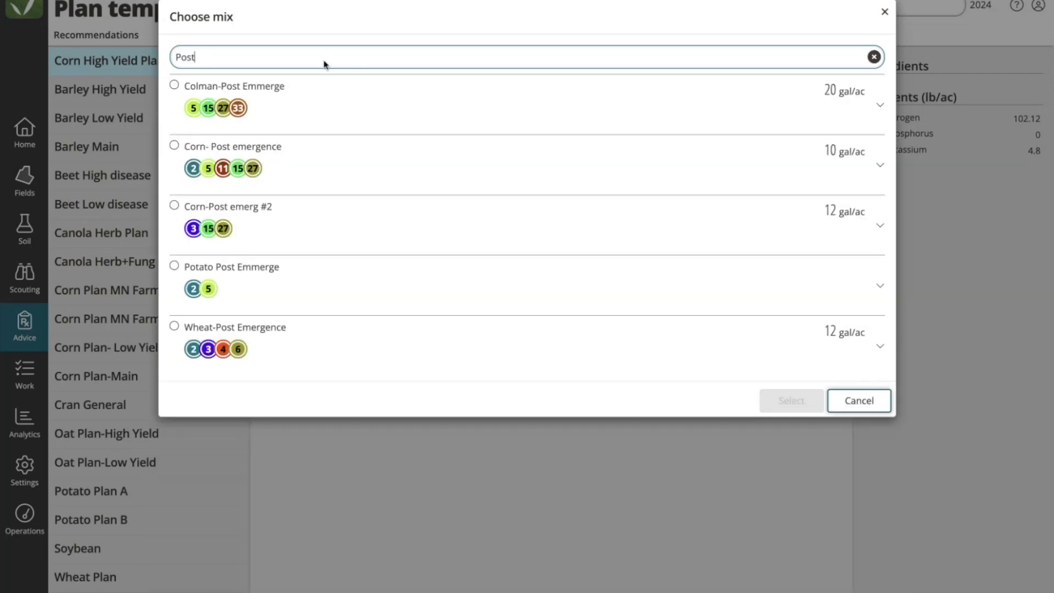
left_click(293, 97)
left_click(796, 490)
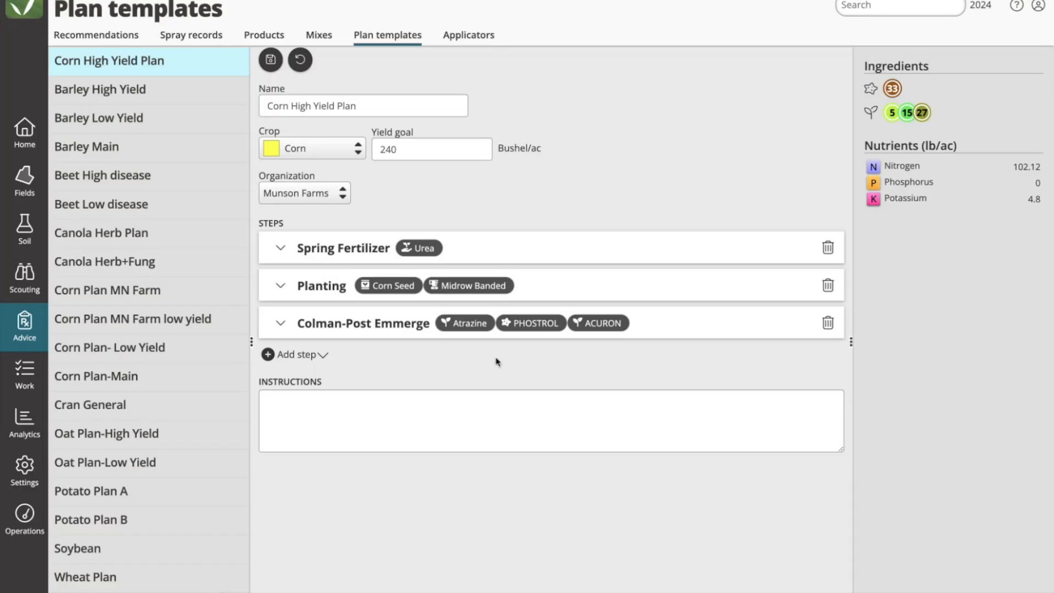
- Set the Colman-Post Emmerge step's application period to Post-emergent and collapse the step
left_click(357, 331)
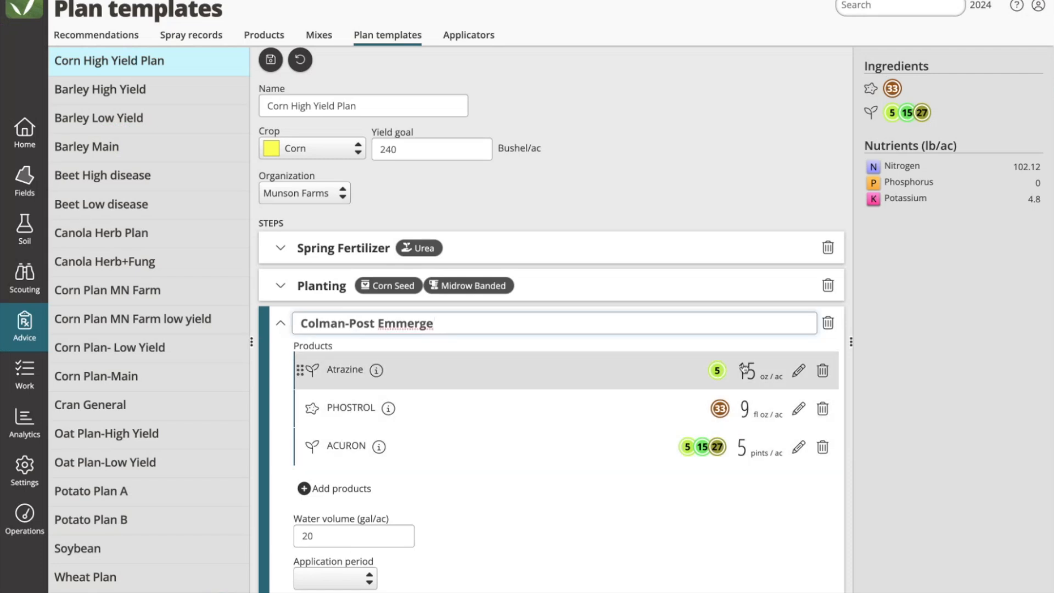
scroll(753, 414, "down", 2)
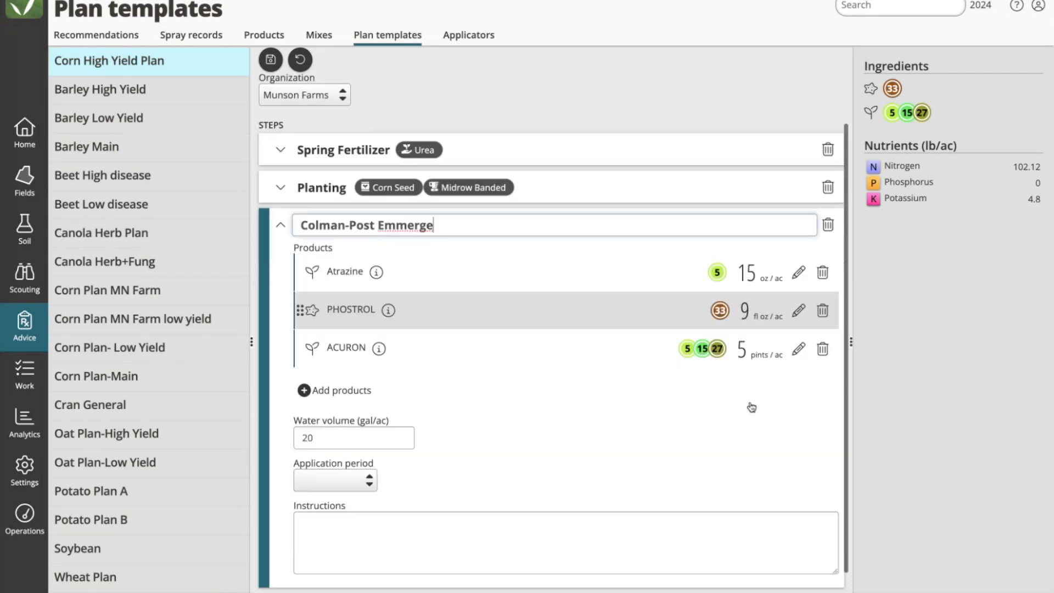
left_click(364, 482)
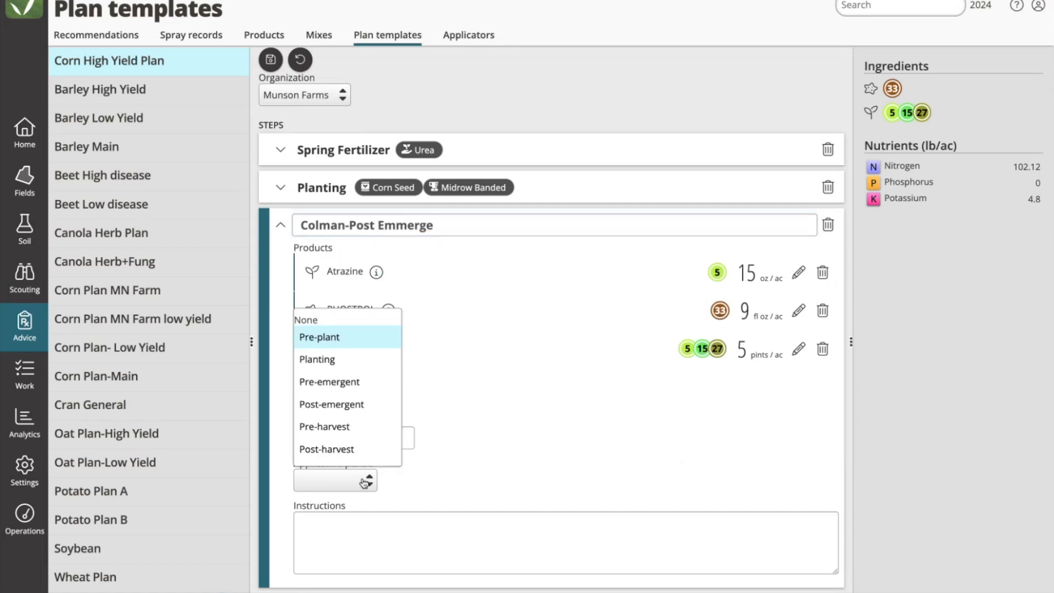
left_click(349, 408)
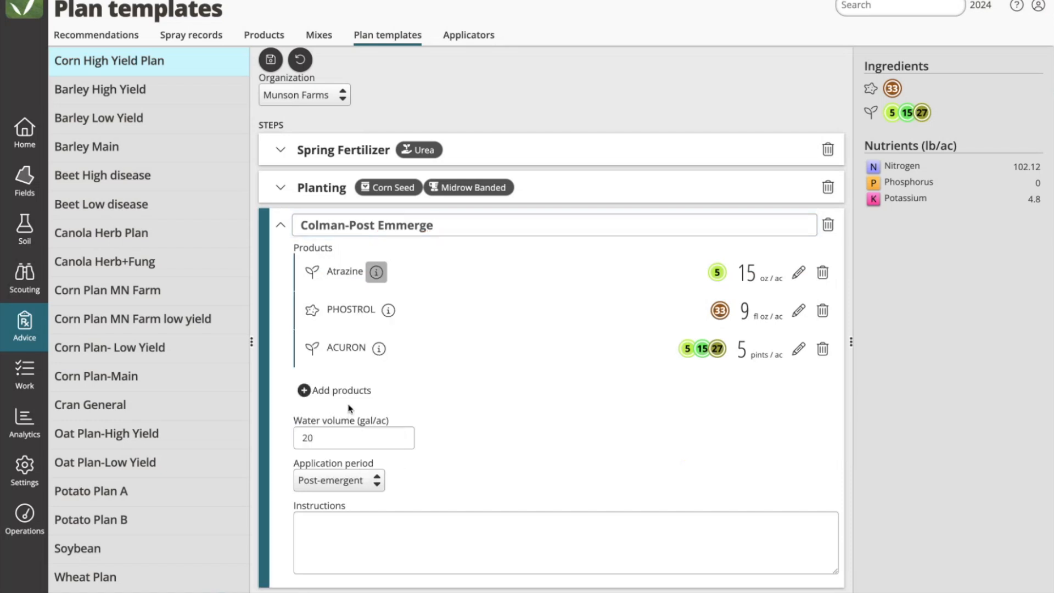
left_click(281, 224)
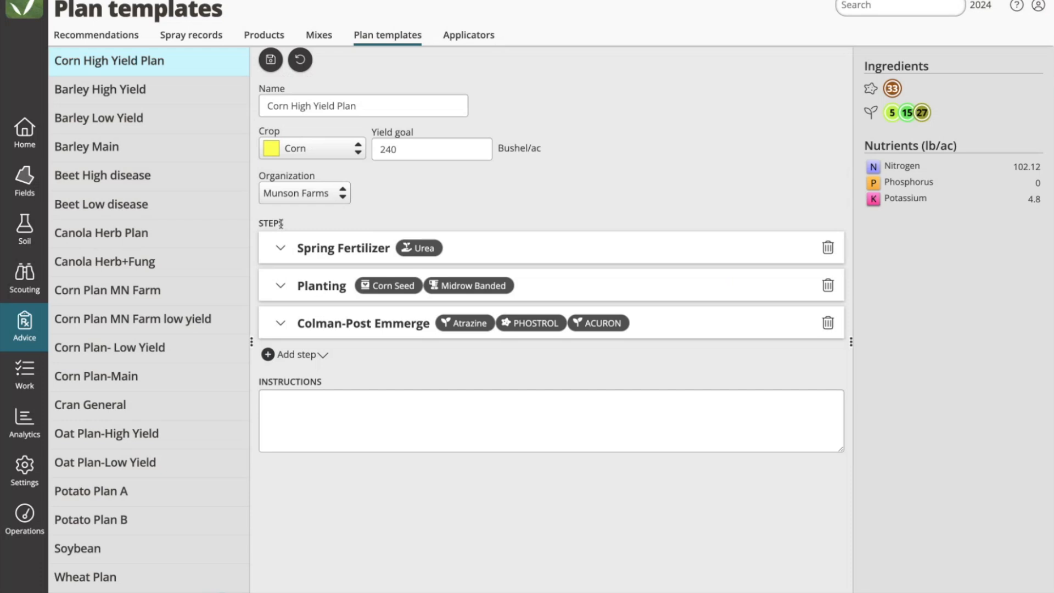
- Add a blank plan step named Fall Fert and add the 28-0-0 product to it
left_click(317, 356)
left_click(303, 400)
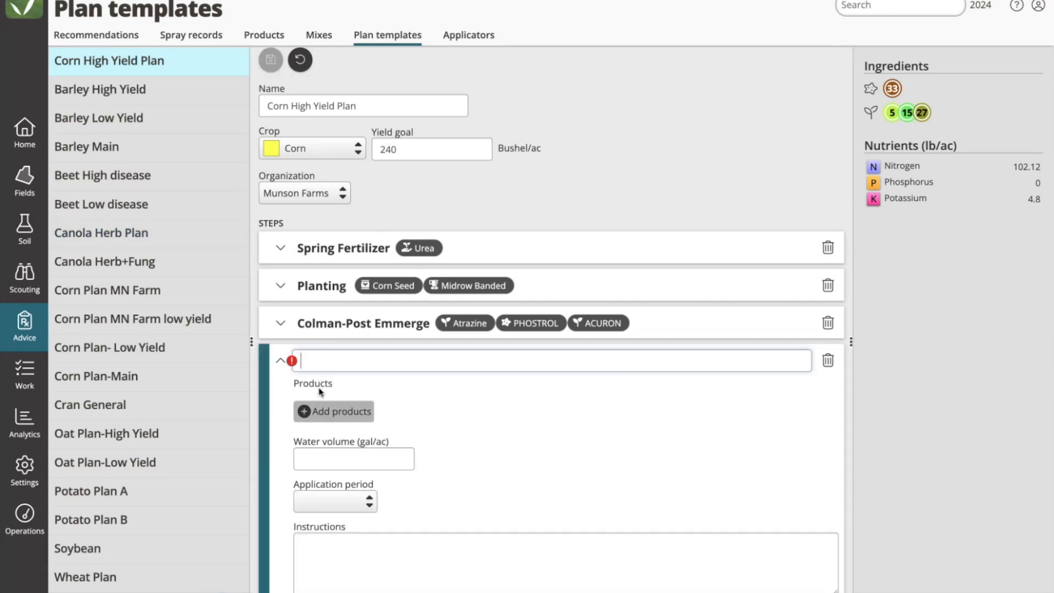
type("Fall Fert")
left_click(337, 411)
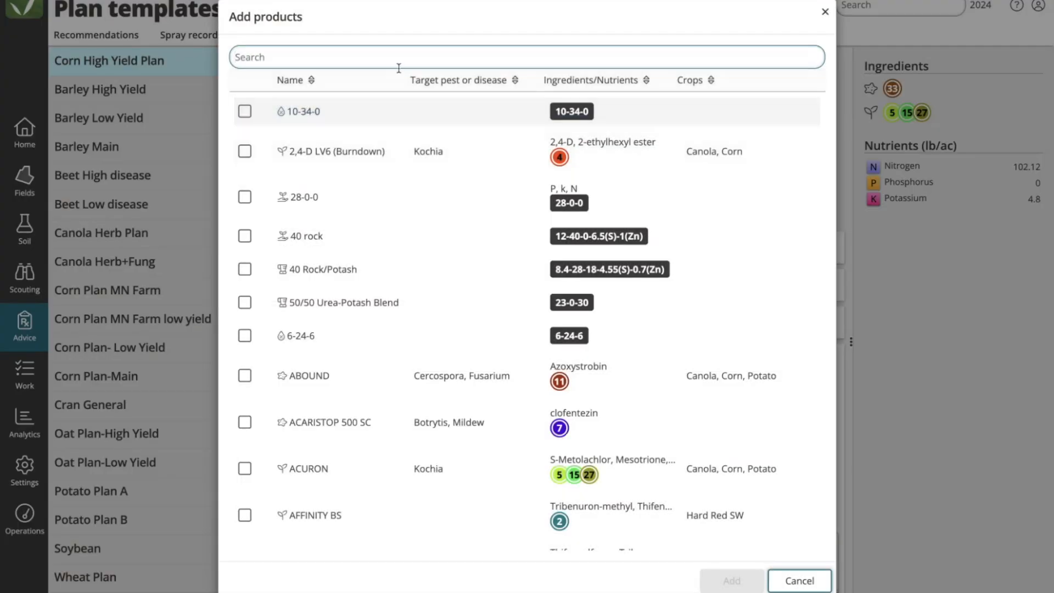
left_click(244, 196)
left_click(732, 580)
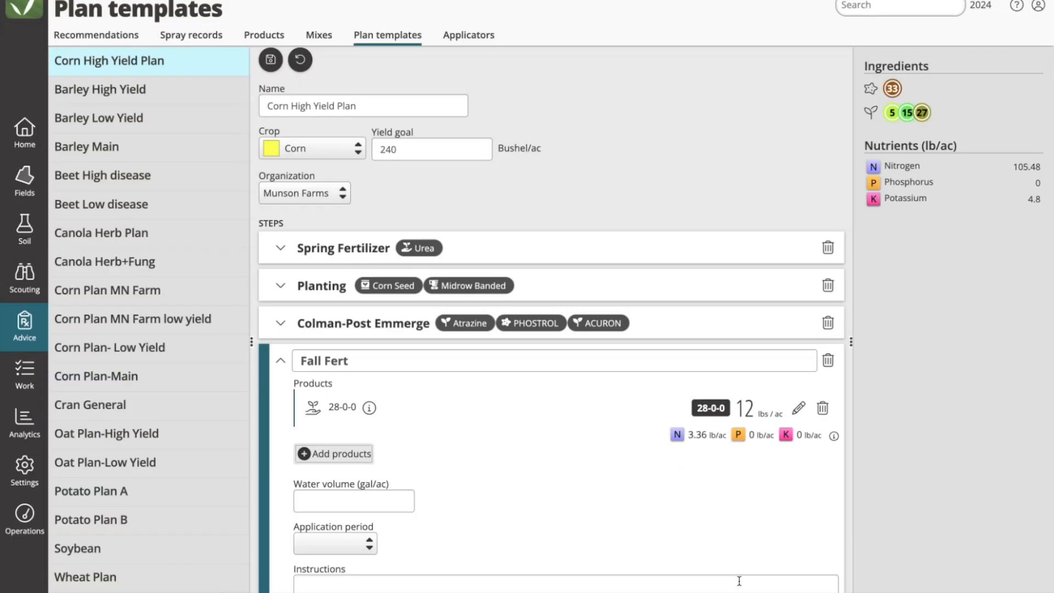
- Set the 28-0-0 rate in the Fall Fert step to 30 lbs / ac and save the plan template
left_click(799, 408)
left_click_drag(637, 409, 601, 406)
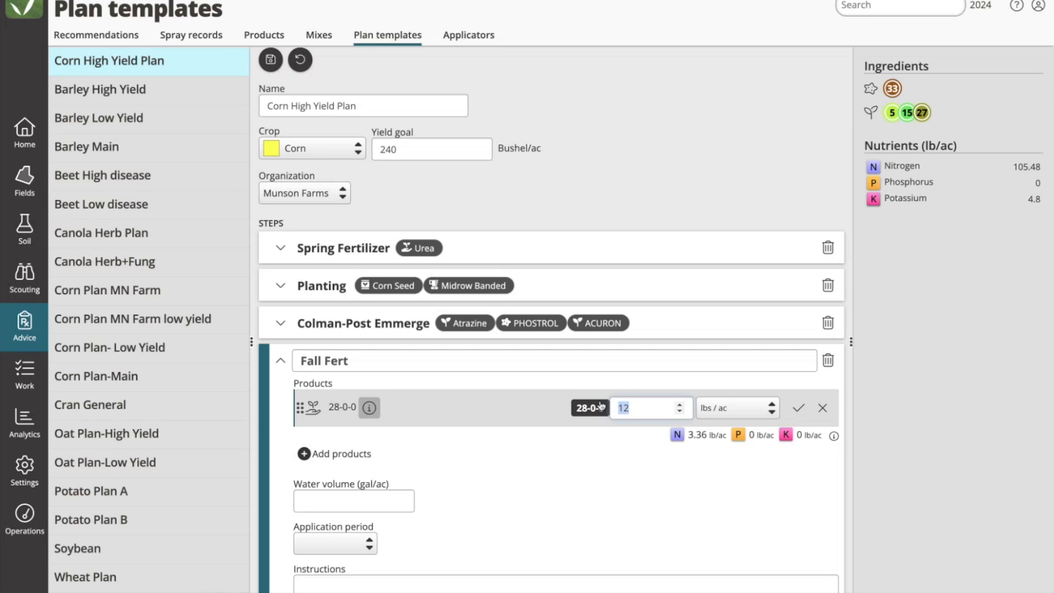
type("30")
left_click(798, 407)
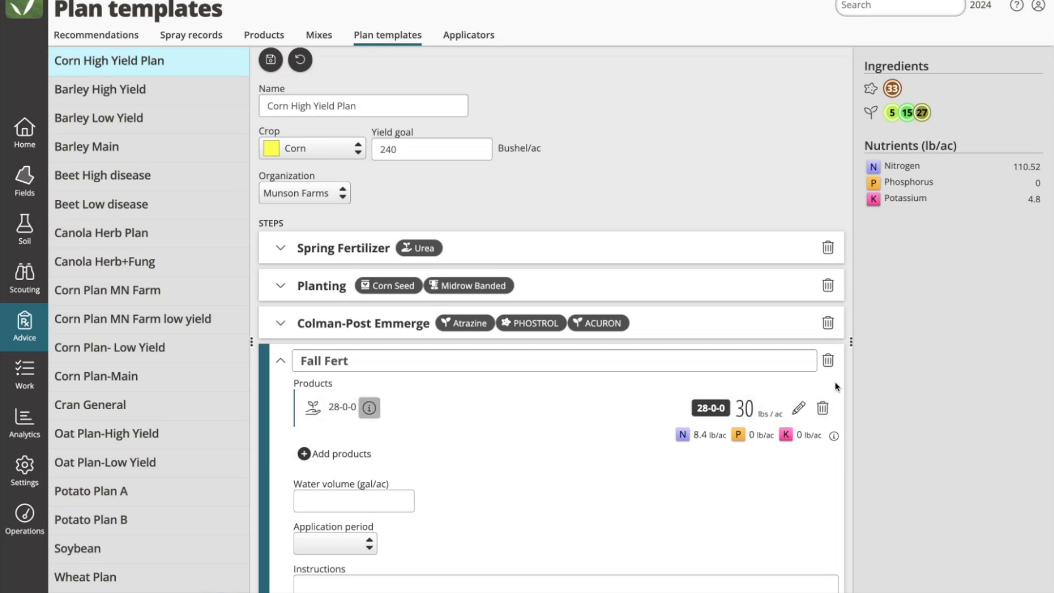
left_click(281, 360)
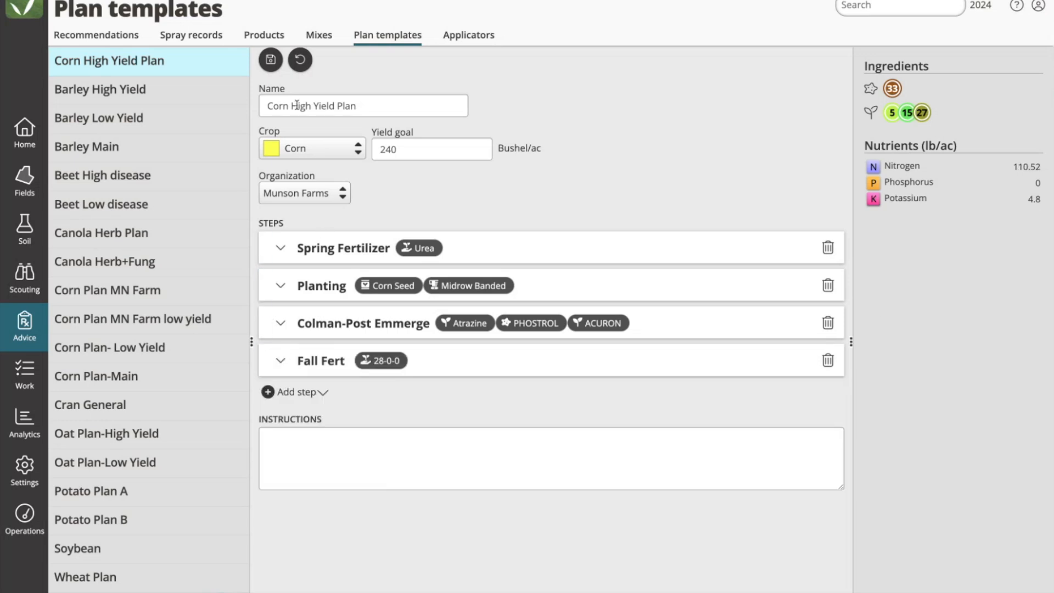
left_click(270, 60)
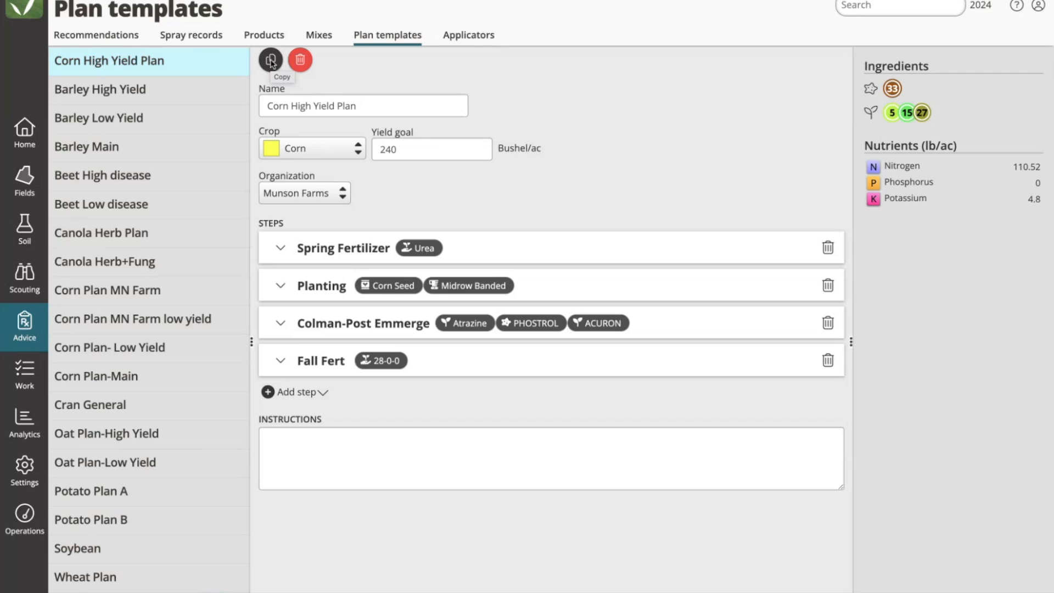
- In the crop settings, set Corn's nutrients per yield unit to 1.5 lb N, 2 lb P and 1.75 lb K, and save the crop
left_click(23, 475)
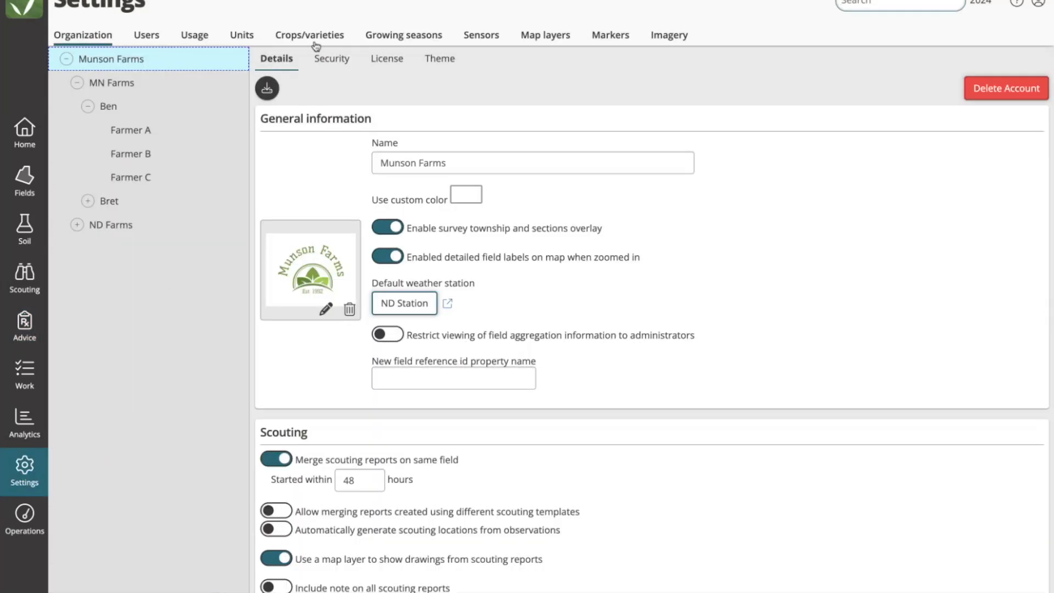
left_click(310, 35)
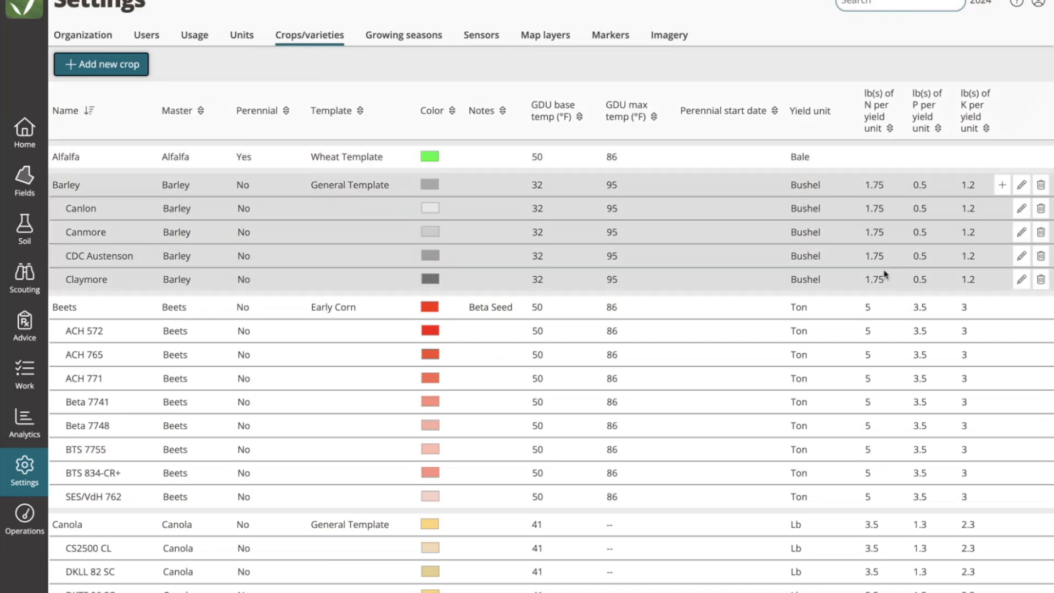
scroll(885, 274, "down", 2)
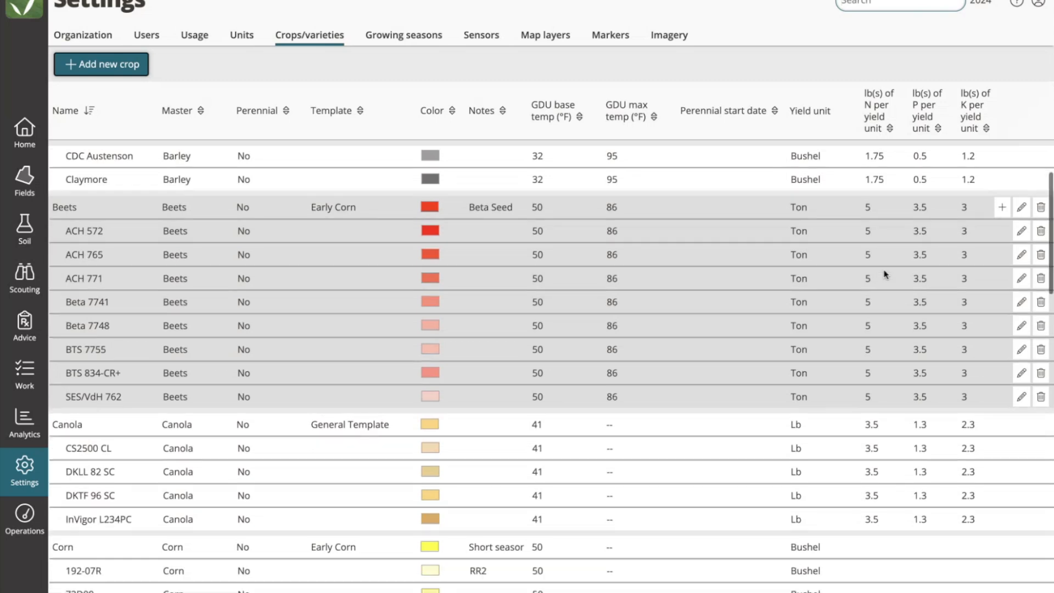
scroll(885, 274, "down", 6)
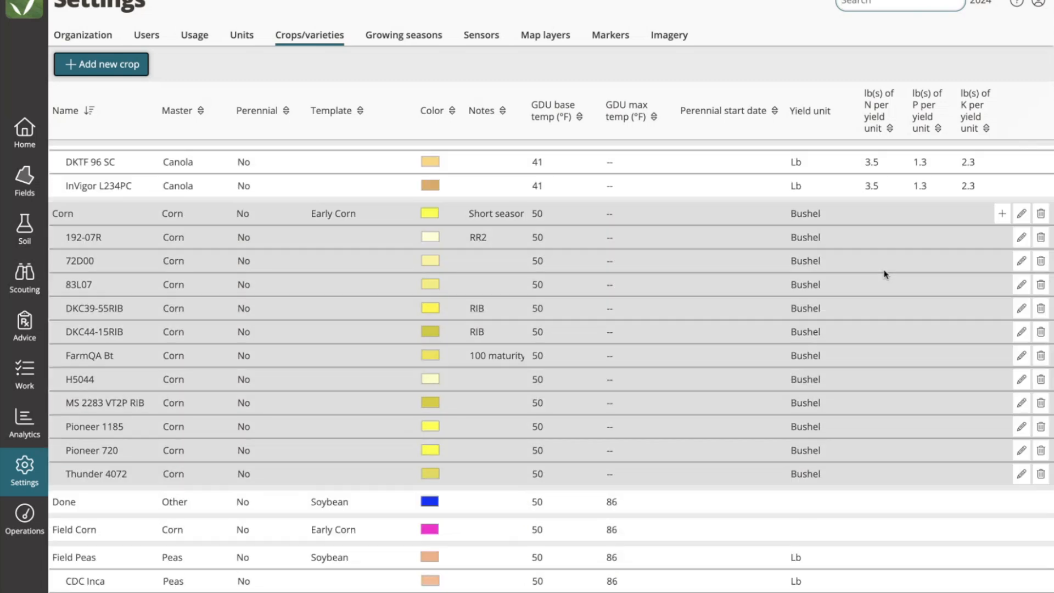
scroll(884, 275, "down", 1)
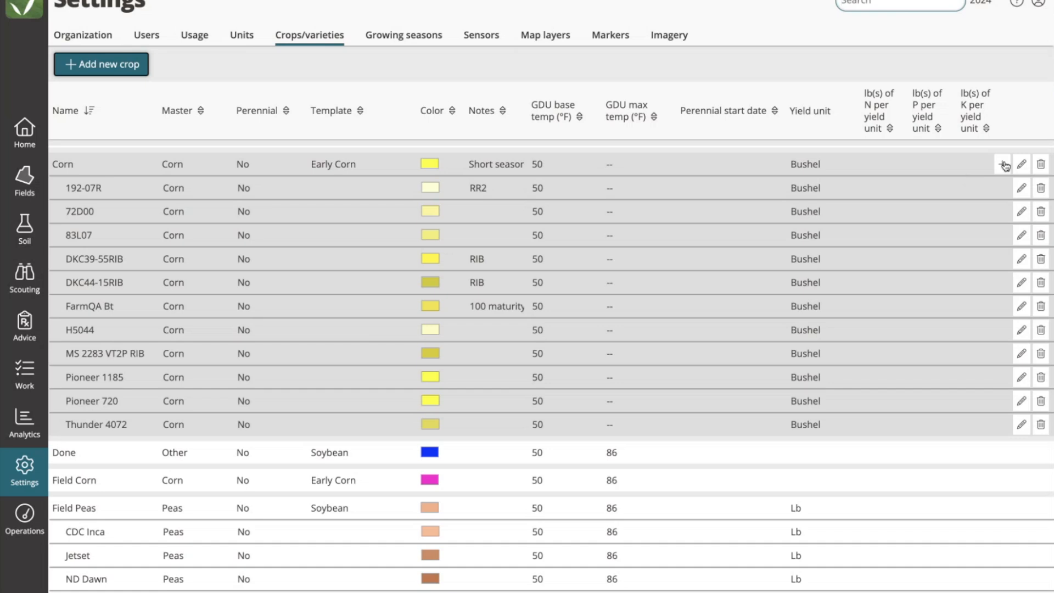
left_click(1022, 164)
left_click(874, 171)
type("1.5")
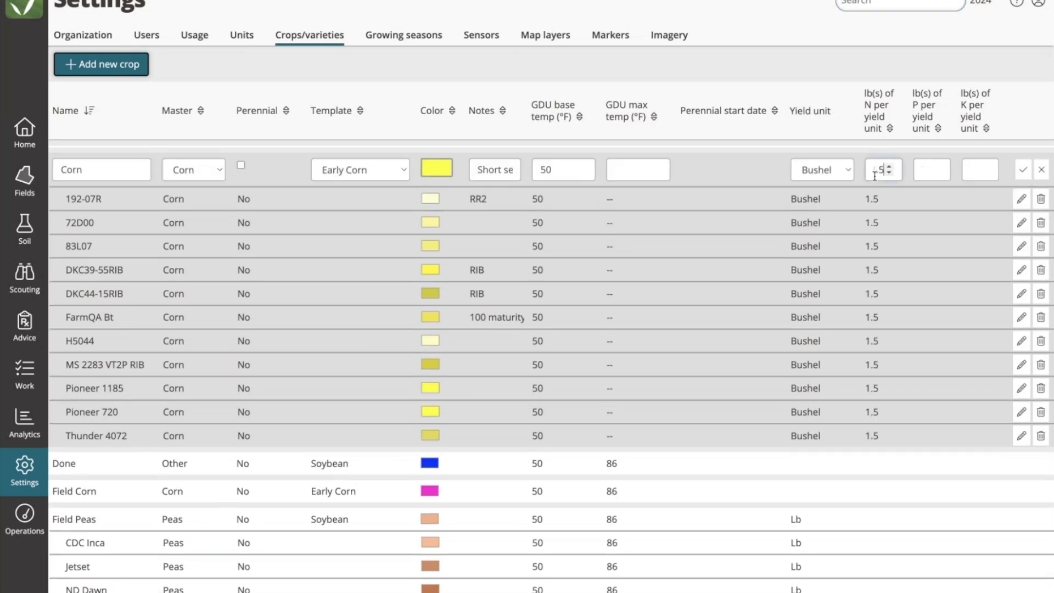
left_click(929, 171)
type("2")
left_click(972, 170)
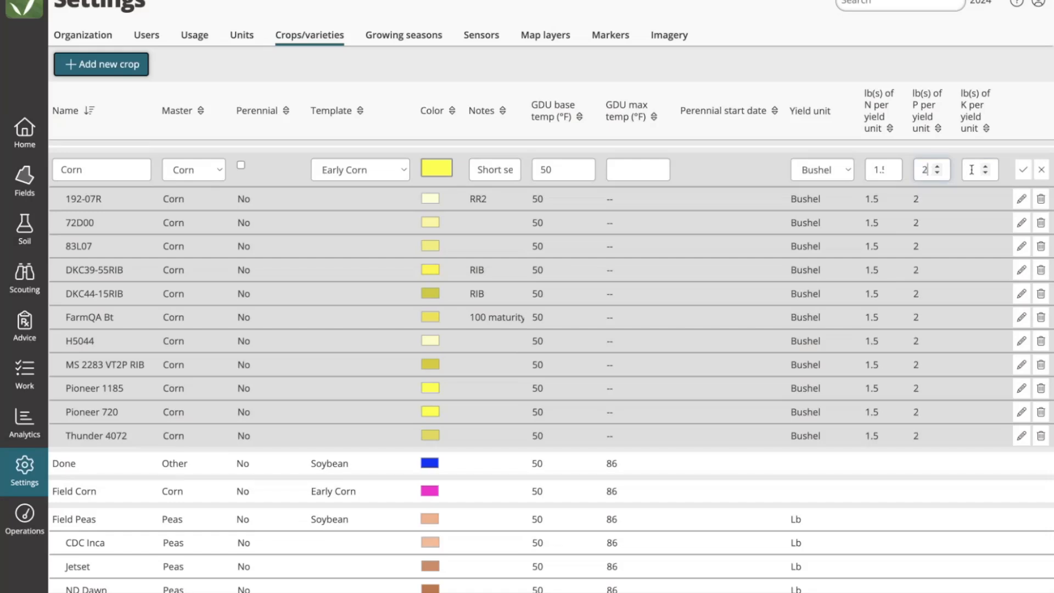
type("1.75")
left_click(1023, 170)
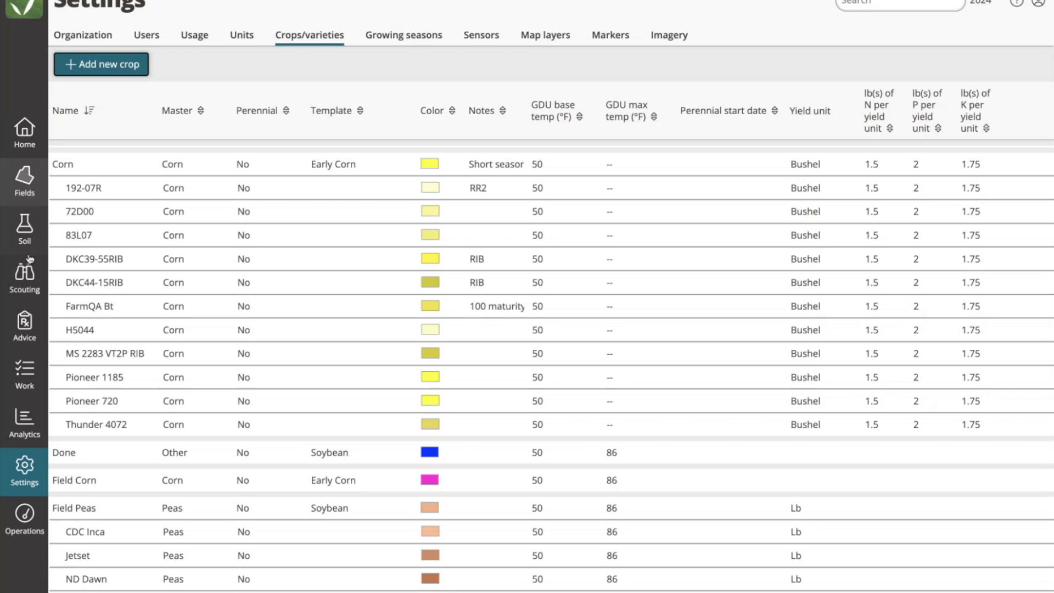
- Search the Advice products for "Corn" and open the Corn Seed product
left_click(24, 324)
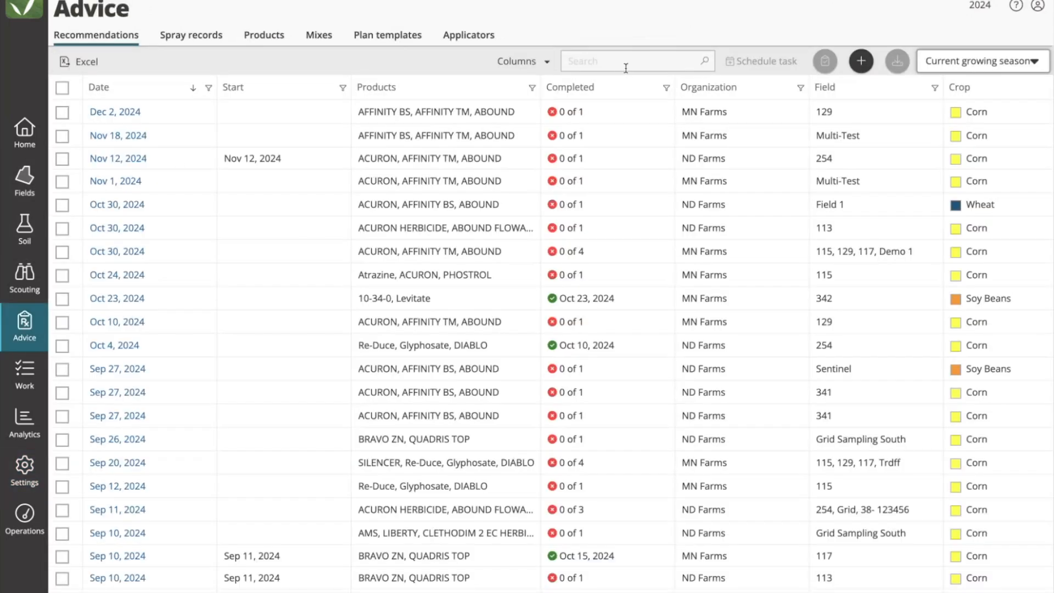
left_click(258, 37)
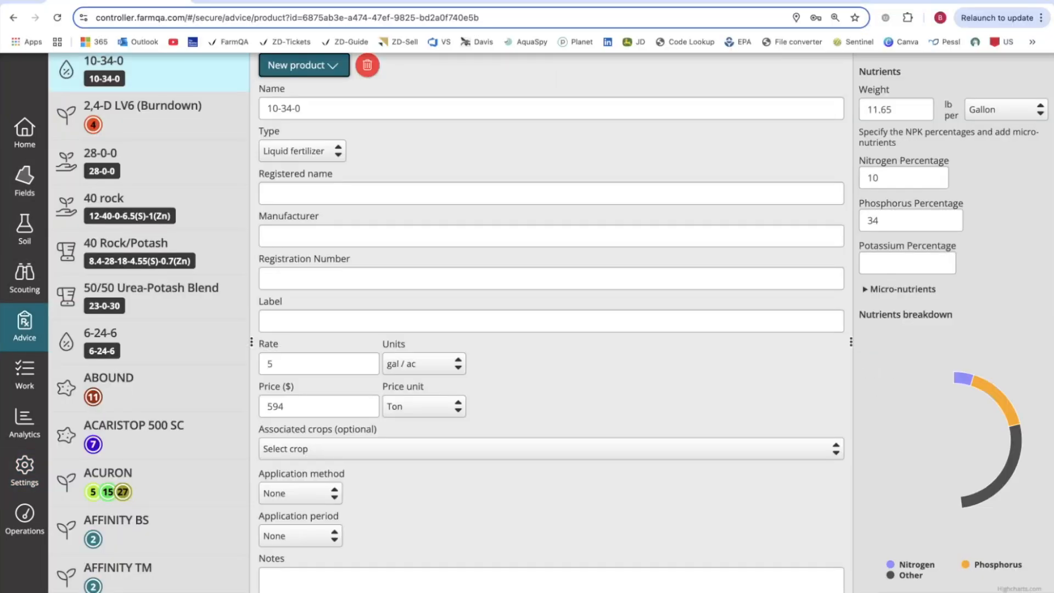
type("Corn")
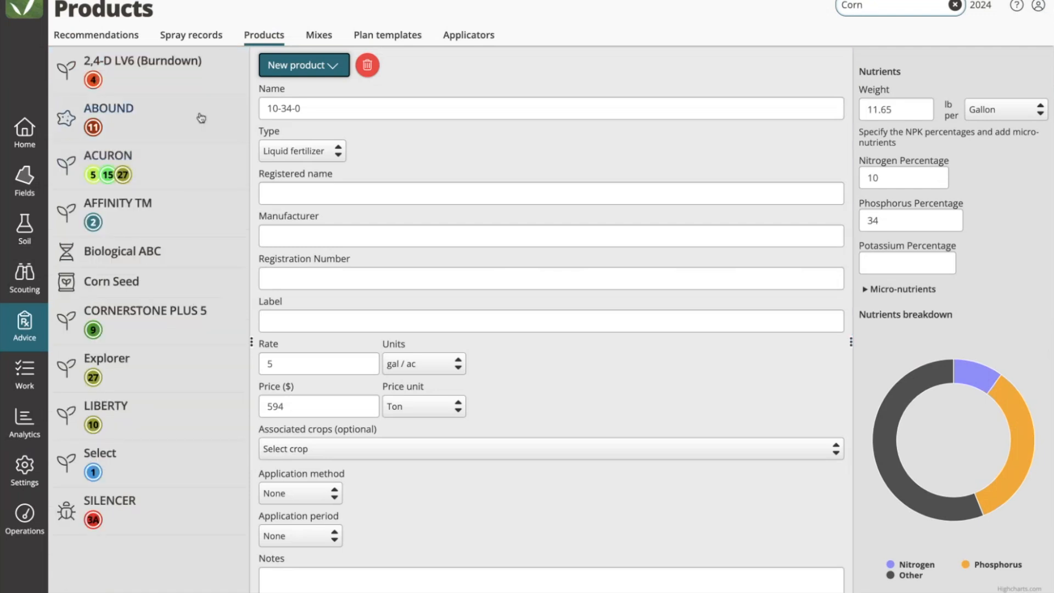
left_click(155, 281)
- Review Corn Seed's name, type and seed-per-bag settings, then set its totals to display in bags and save it
scroll(502, 406, "down", 2)
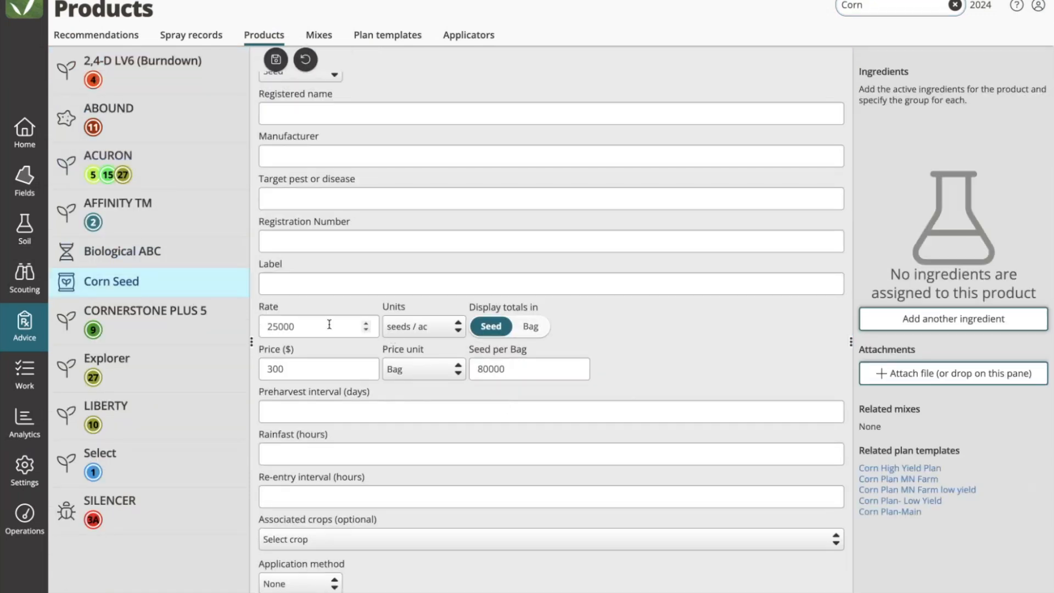
scroll(306, 325, "up", 2)
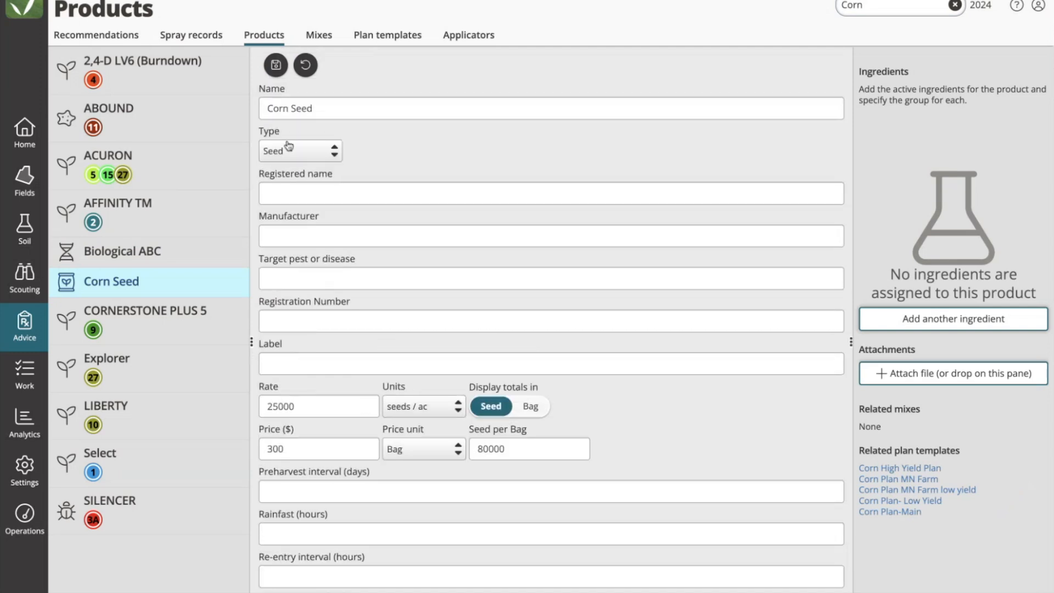
left_click_drag(312, 107, 256, 106)
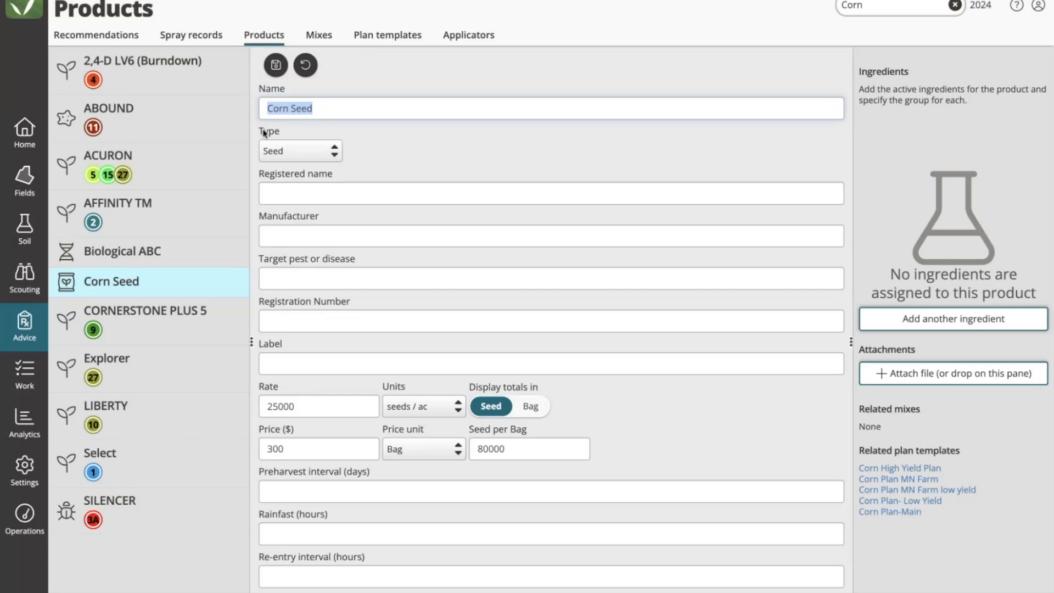
left_click_drag(287, 135, 260, 134)
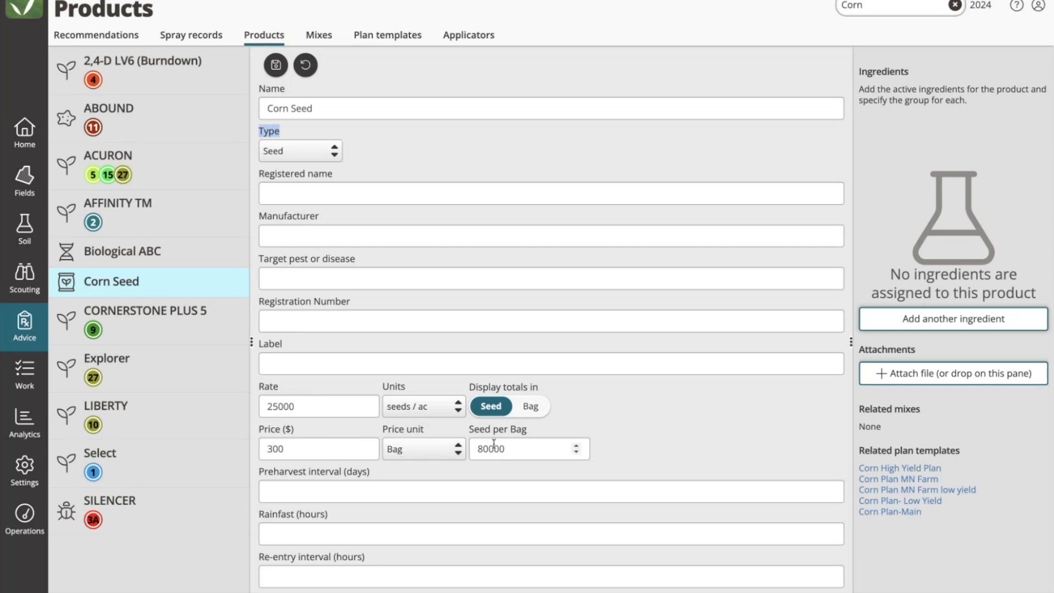
double_click(521, 449)
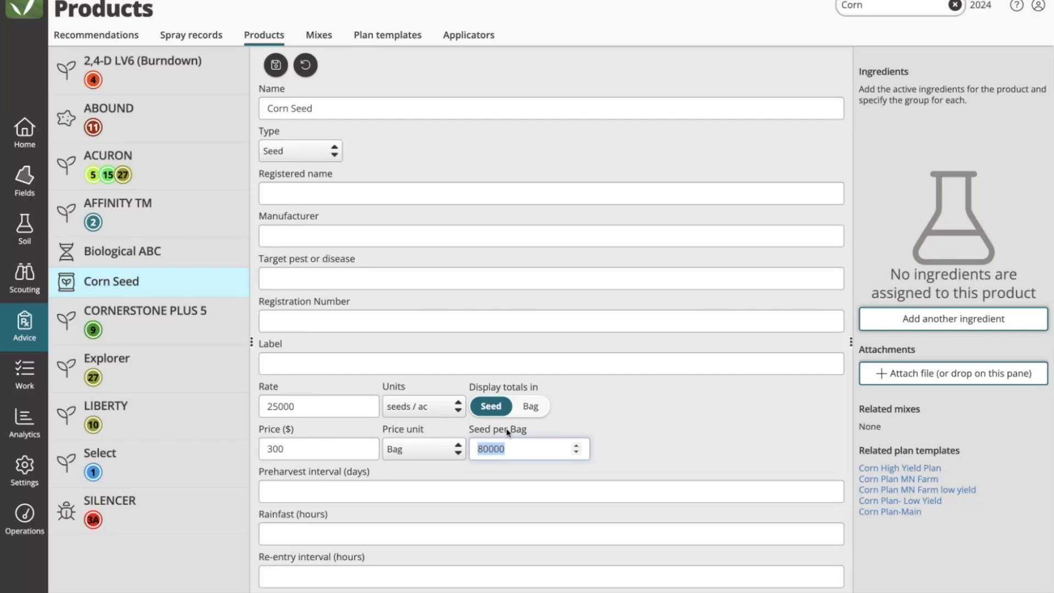
left_click(530, 406)
left_click(530, 406)
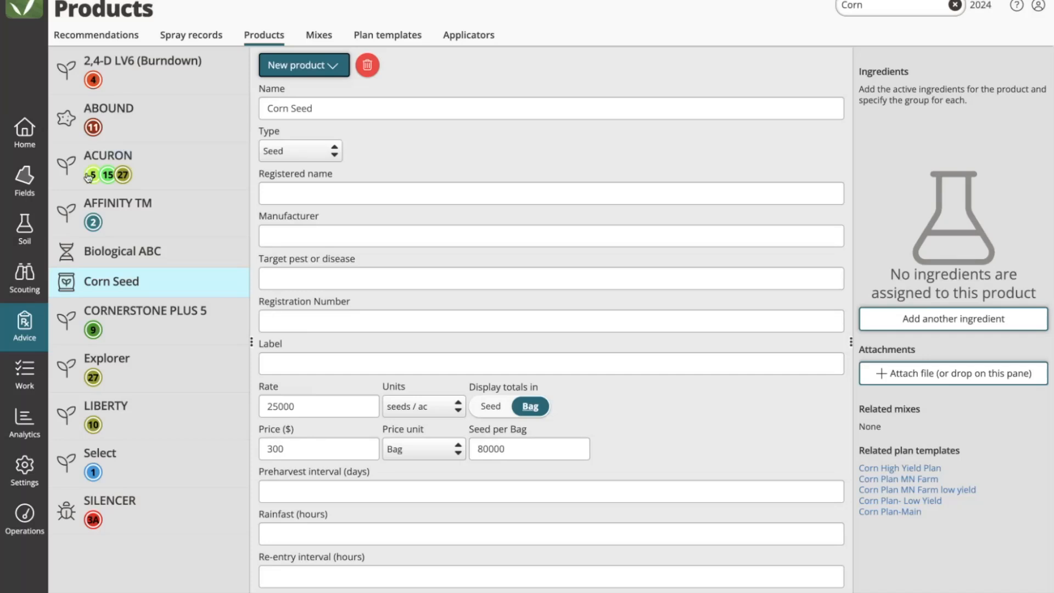
left_click(26, 178)
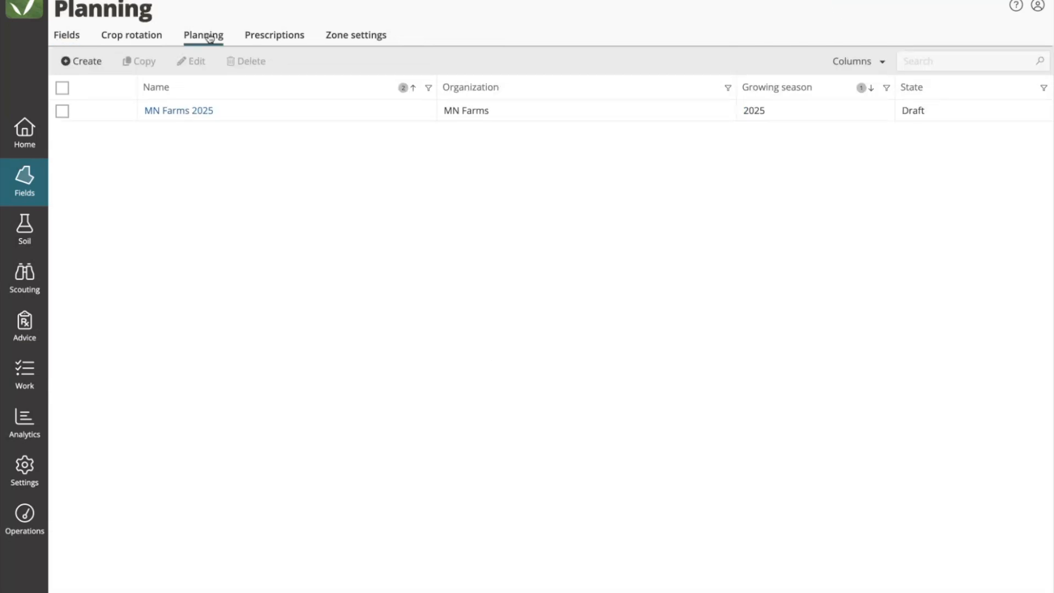
left_click(77, 61)
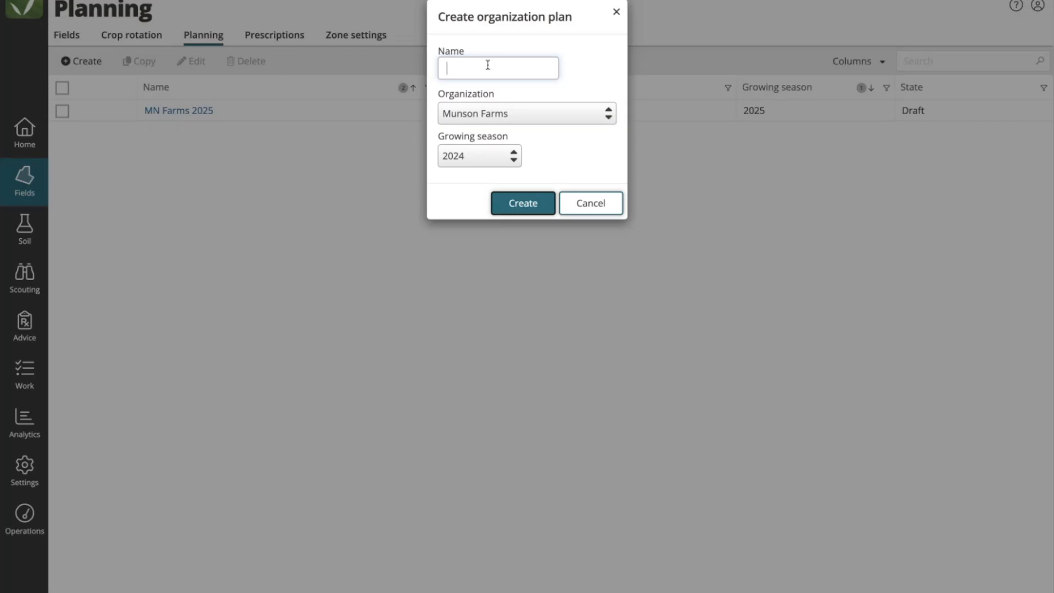
type("N")
left_click(617, 13)
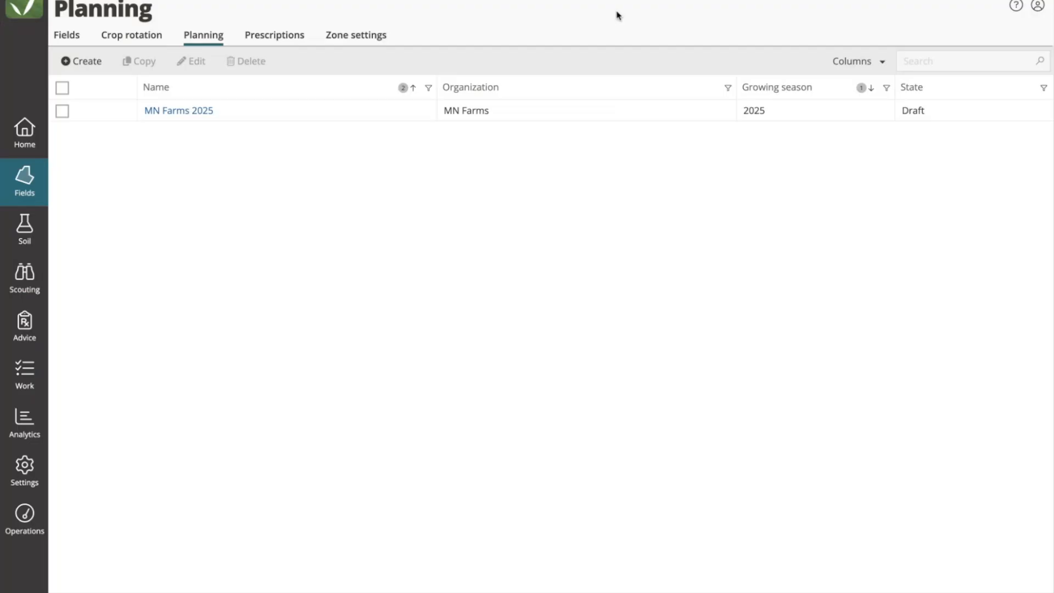
- Review the N, P and K requirements per yield unit for Corn and its varieties in the crop settings
left_click(24, 468)
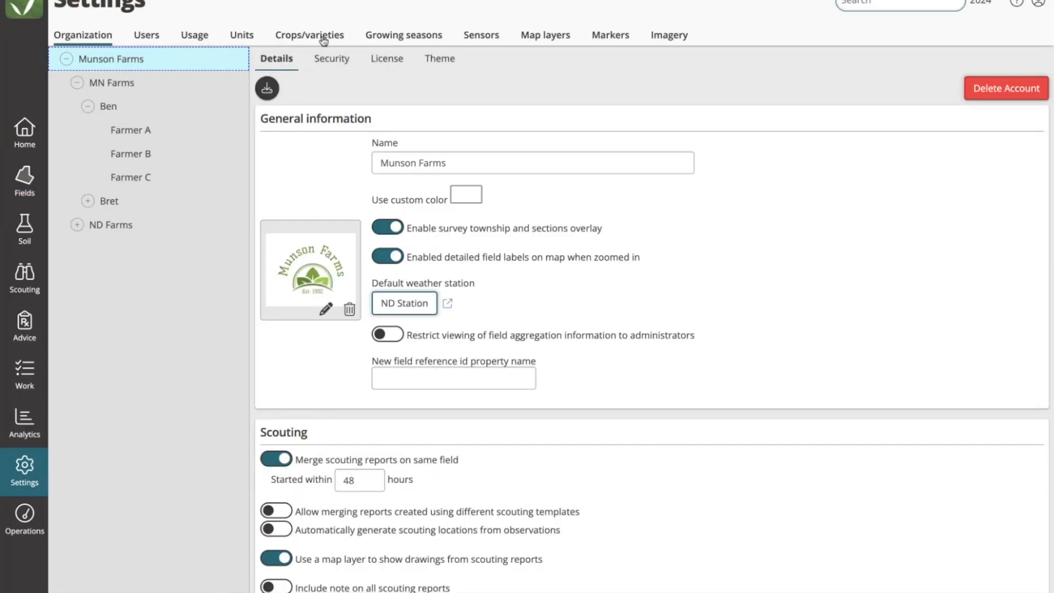
left_click(324, 41)
scroll(878, 227, "down", 8)
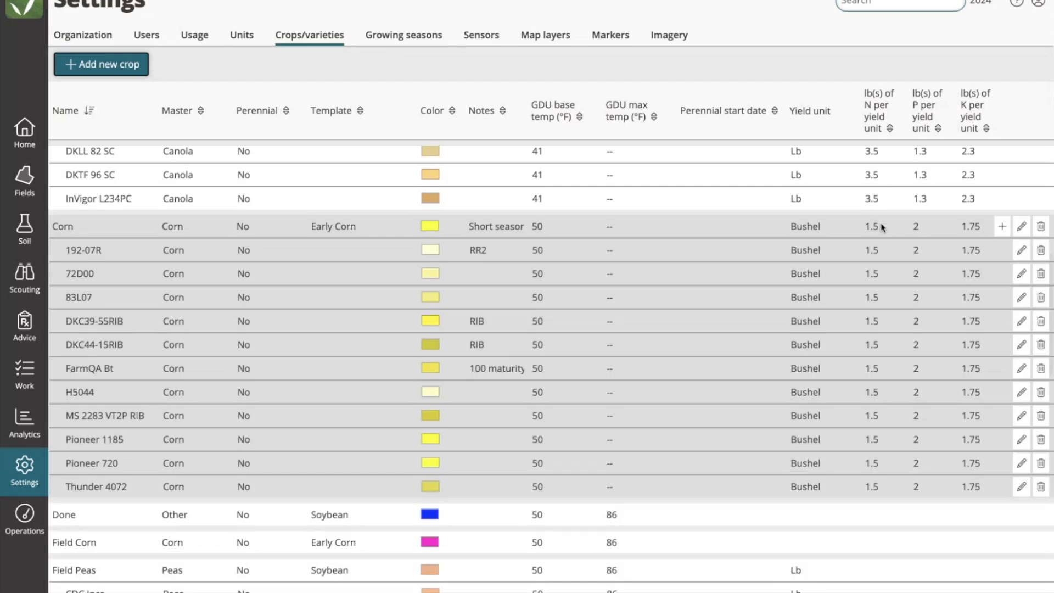
scroll(881, 227, "down", 2)
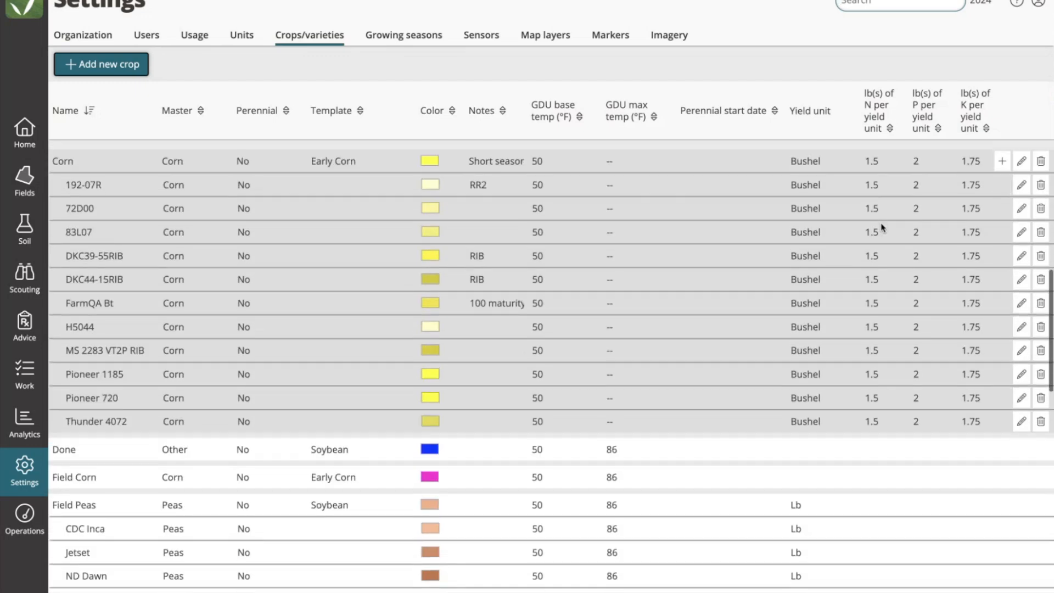
scroll(882, 227, "up", 1)
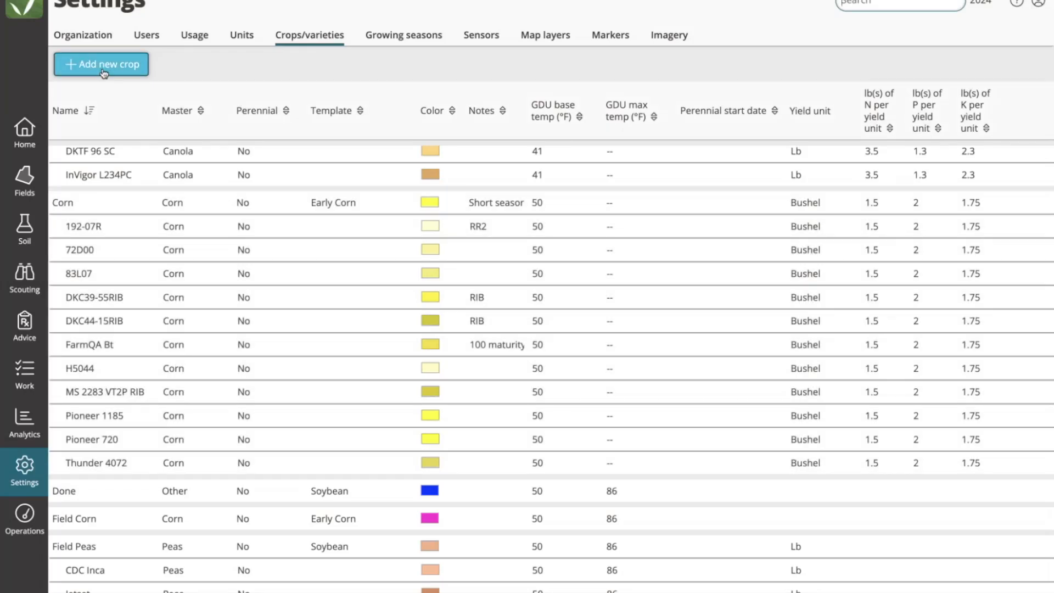
- Add a new crop named "Corn Sandy" with Corn as its master crop and the Grower Input form template
left_click(104, 64)
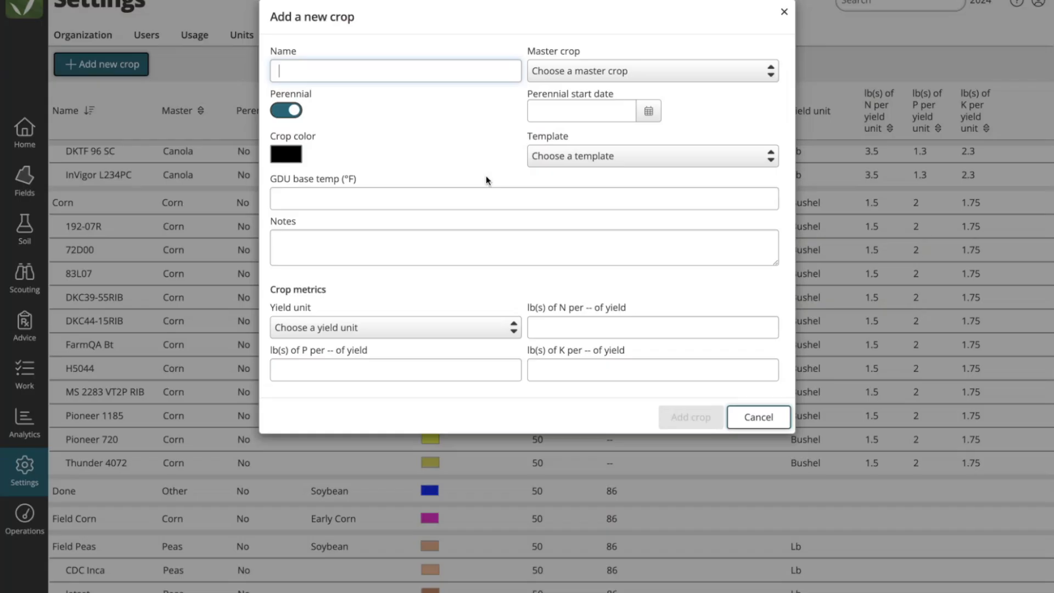
type("Corn Sandy")
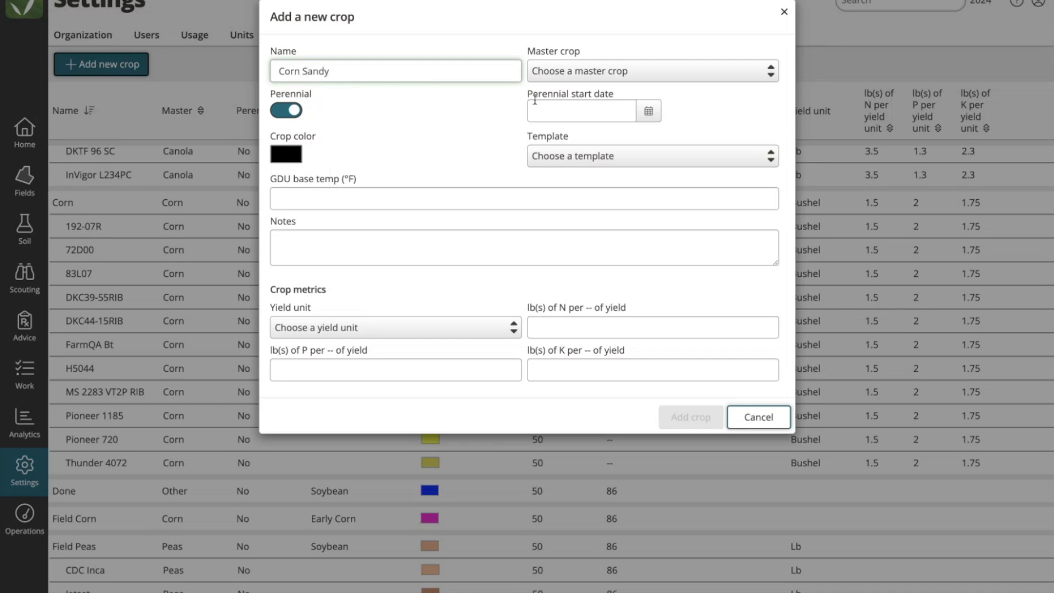
left_click(571, 79)
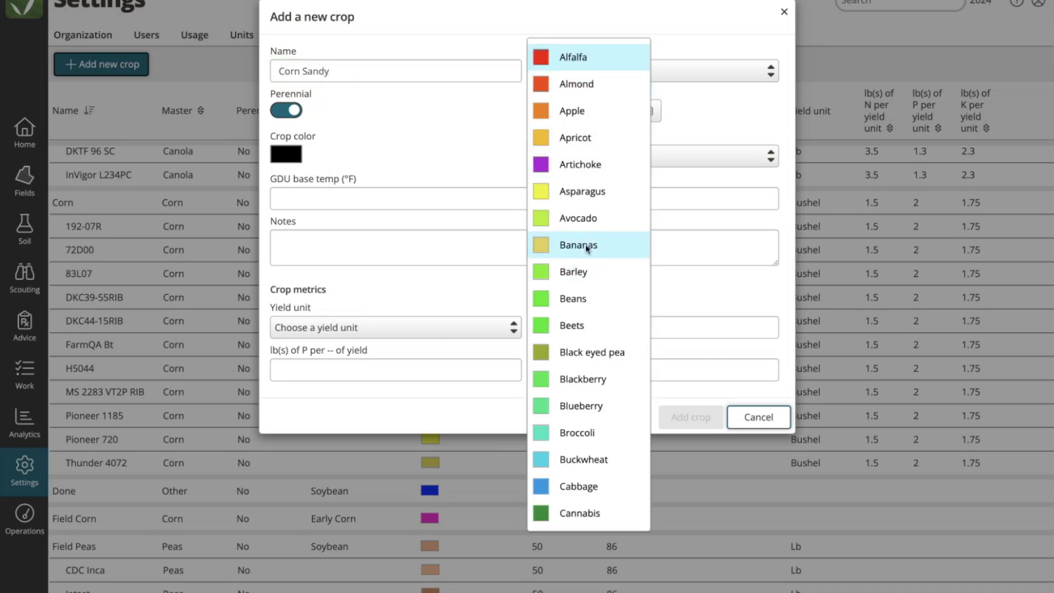
scroll(564, 250, "down", 5)
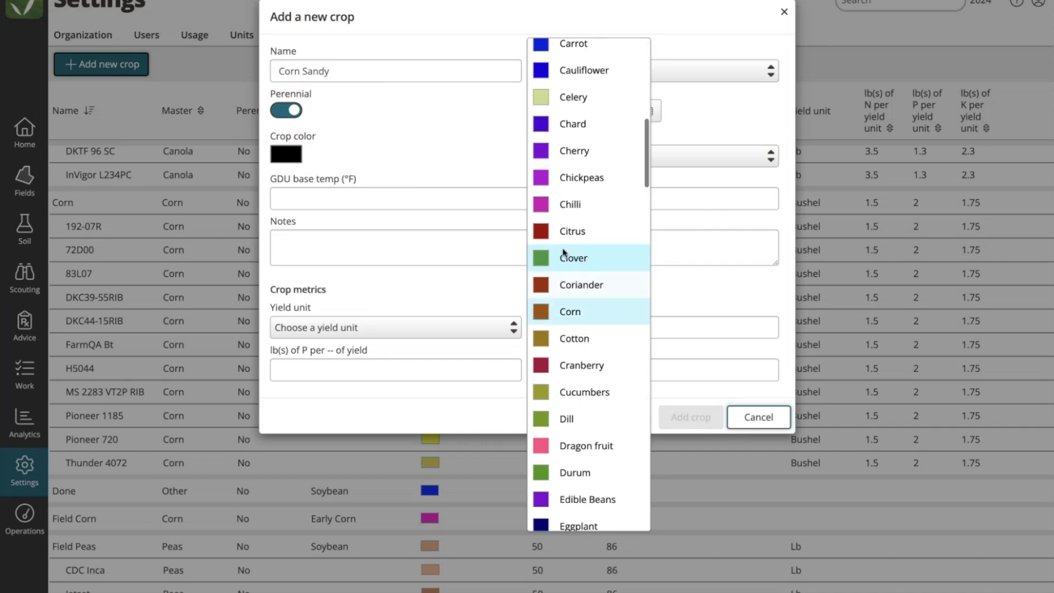
left_click(577, 313)
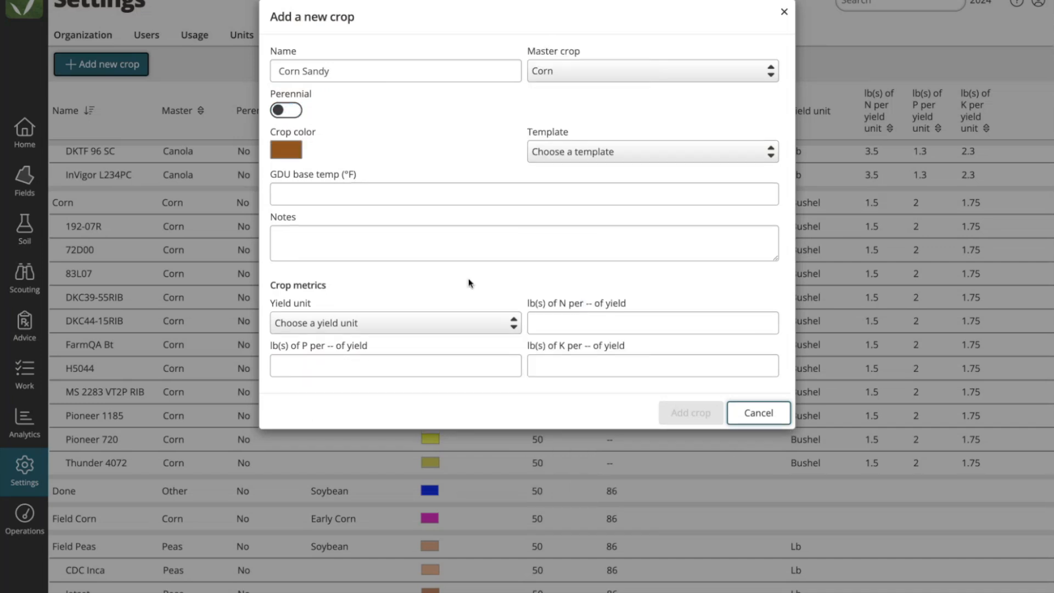
left_click(618, 158)
left_click(598, 191)
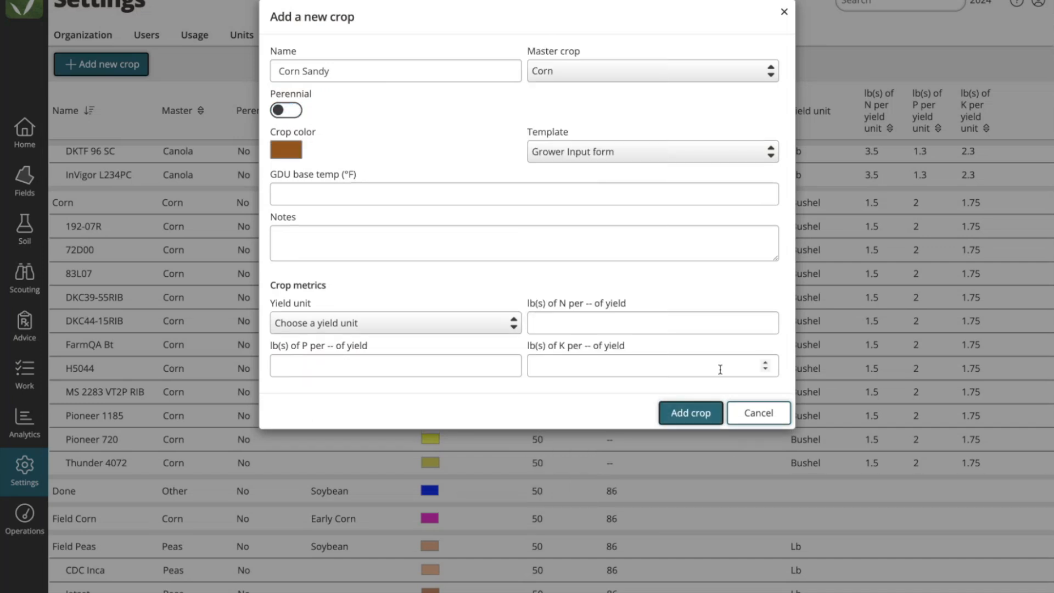
left_click(691, 413)
- Set Corn Sandy's nutrients per yield unit to 2 lb N, 2.3 lb P and 2.1 lb K, and save the crop
scroll(835, 405, "down", 6)
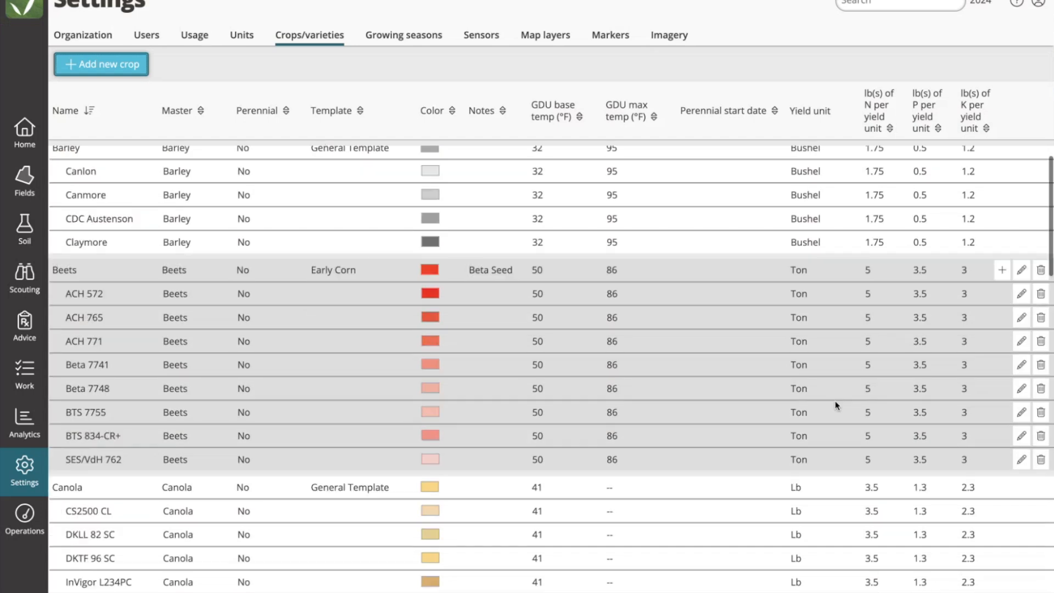
scroll(855, 407, "down", 3)
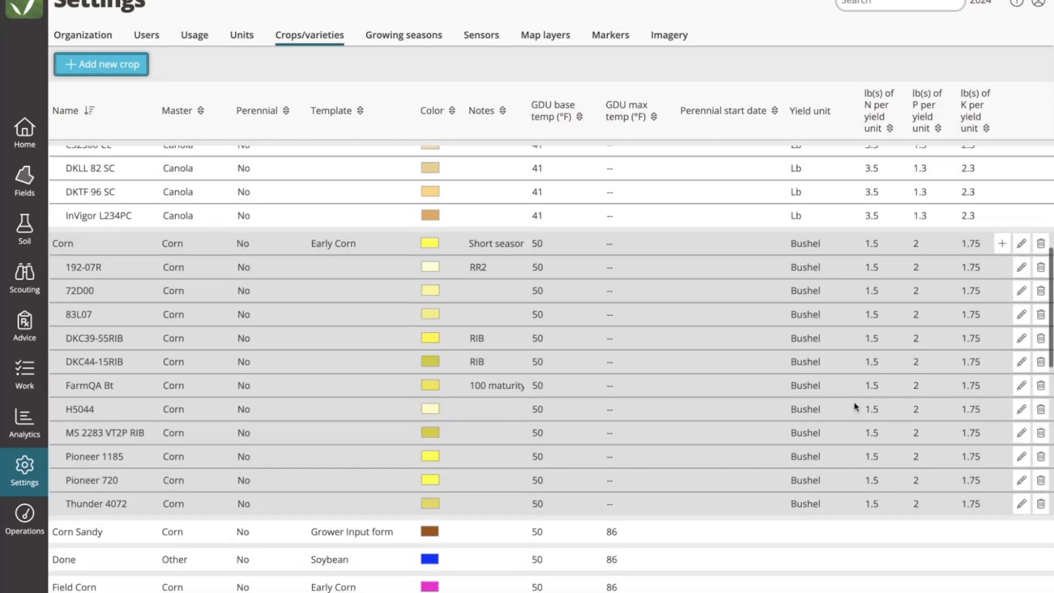
left_click(1023, 433)
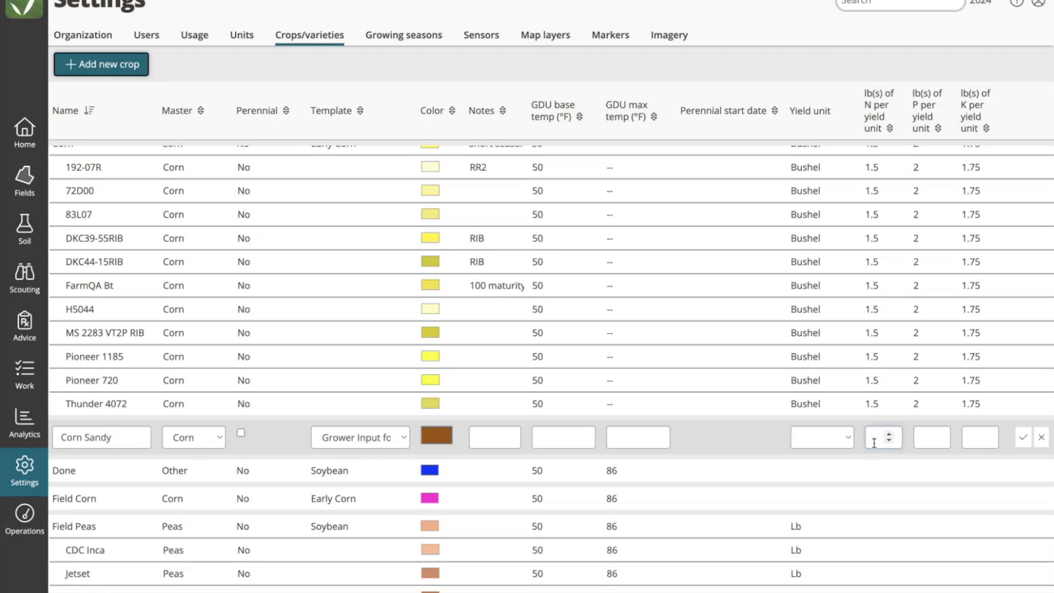
type("2")
key("Tab")
type("2.3")
key("Tab")
type("2.1")
key("Return")
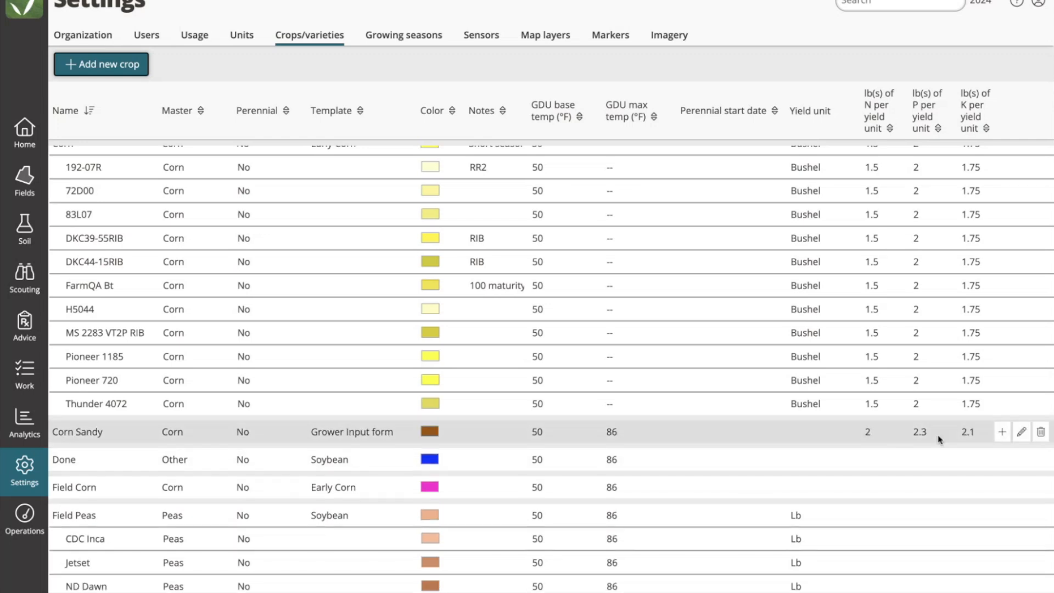
- Delete the Corn Sandy crop from the crop list
scroll(944, 243, "up", 1)
scroll(944, 243, "up", 1)
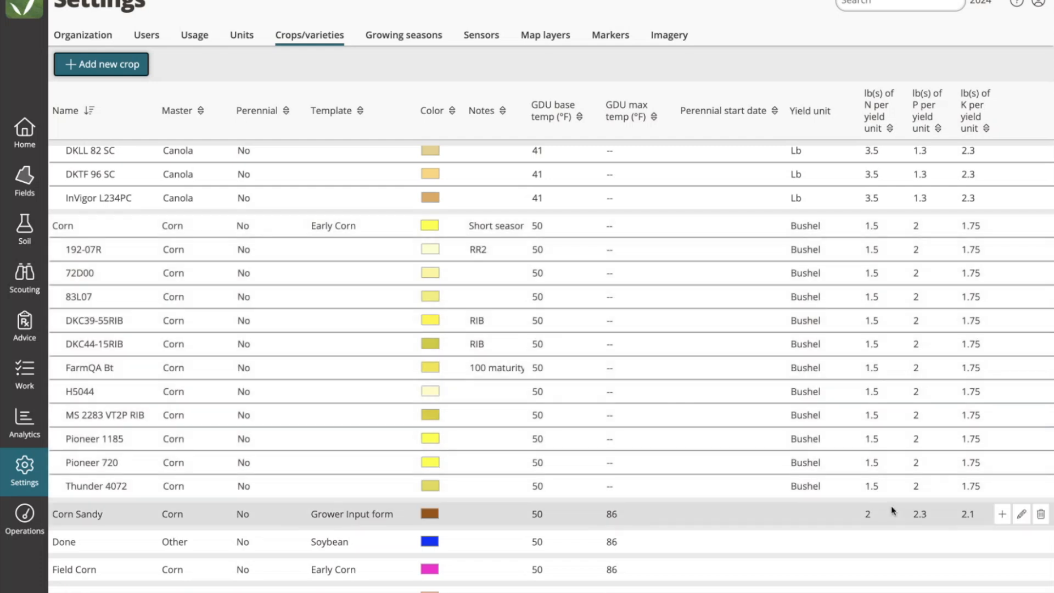
left_click(1040, 516)
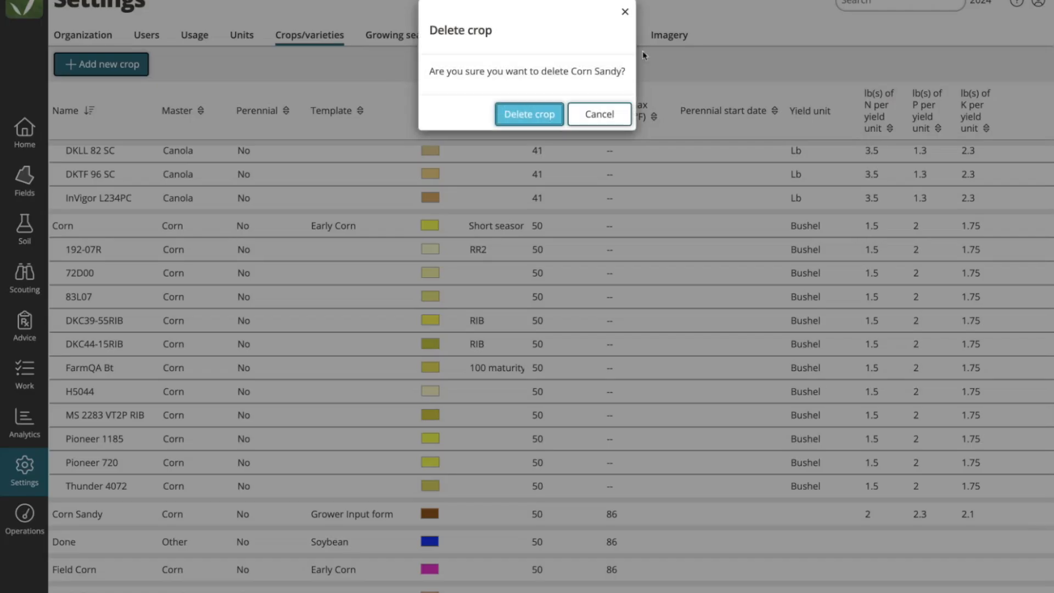
left_click(529, 114)
- Create an organization plan named "ND Farm" for the ND Farms organization and the 2026 growing season
left_click(27, 186)
left_click(217, 36)
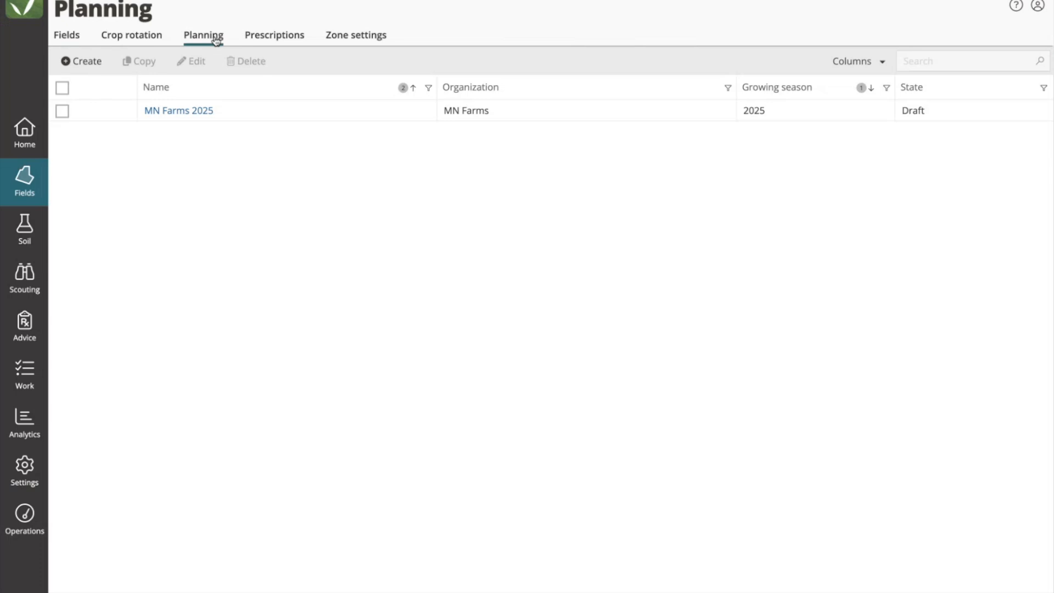
left_click(83, 61)
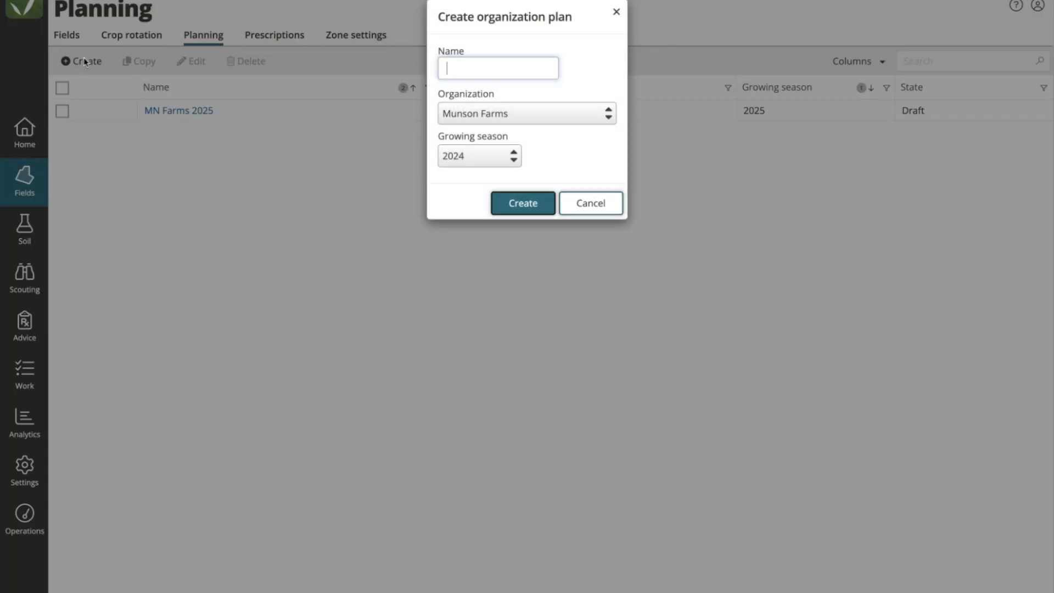
type("ND Farm")
left_click(494, 114)
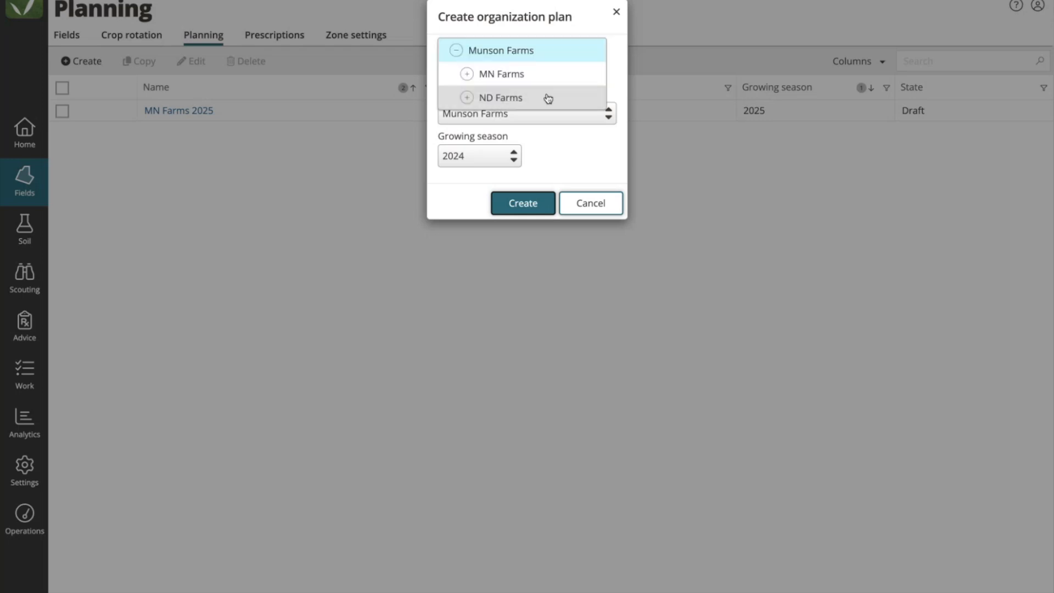
left_click(497, 102)
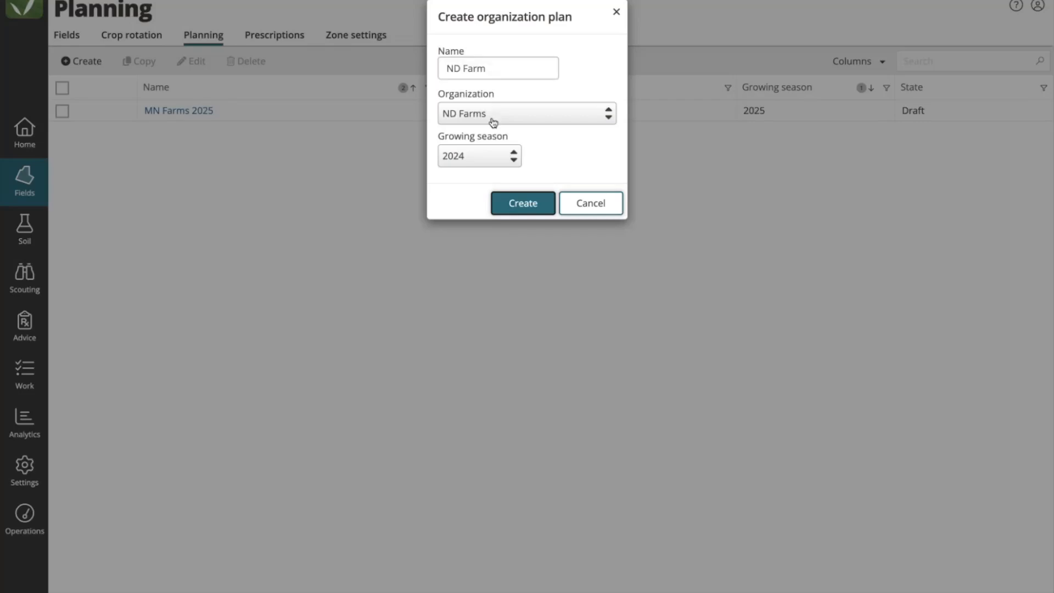
left_click(481, 159)
left_click(478, 79)
left_click(522, 205)
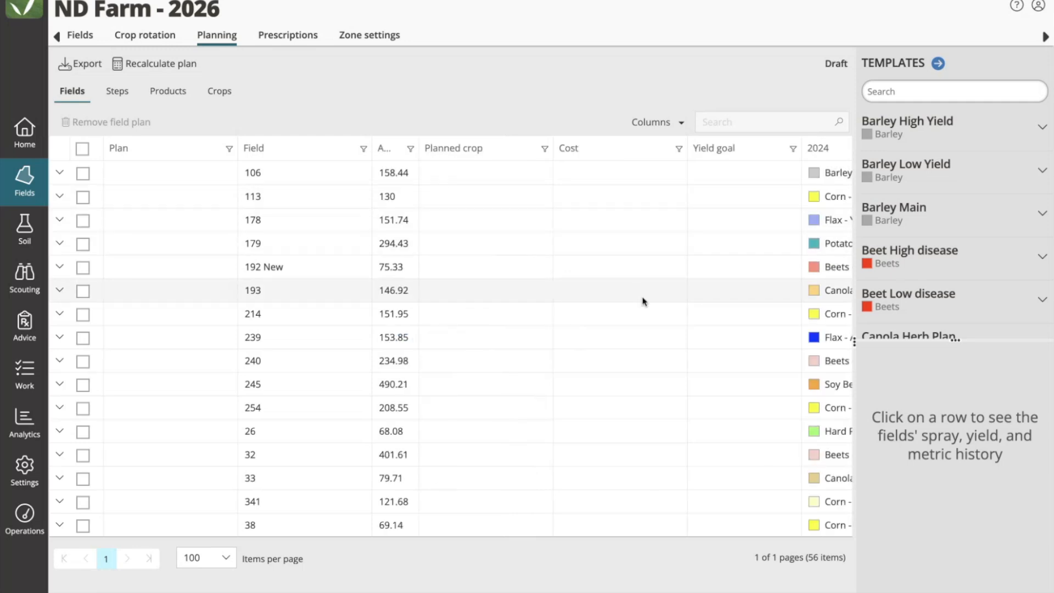
- Show field 113's history, then sort the plan's fields by their 2024 crop in ascending order and look through the crop history
double_click(247, 173)
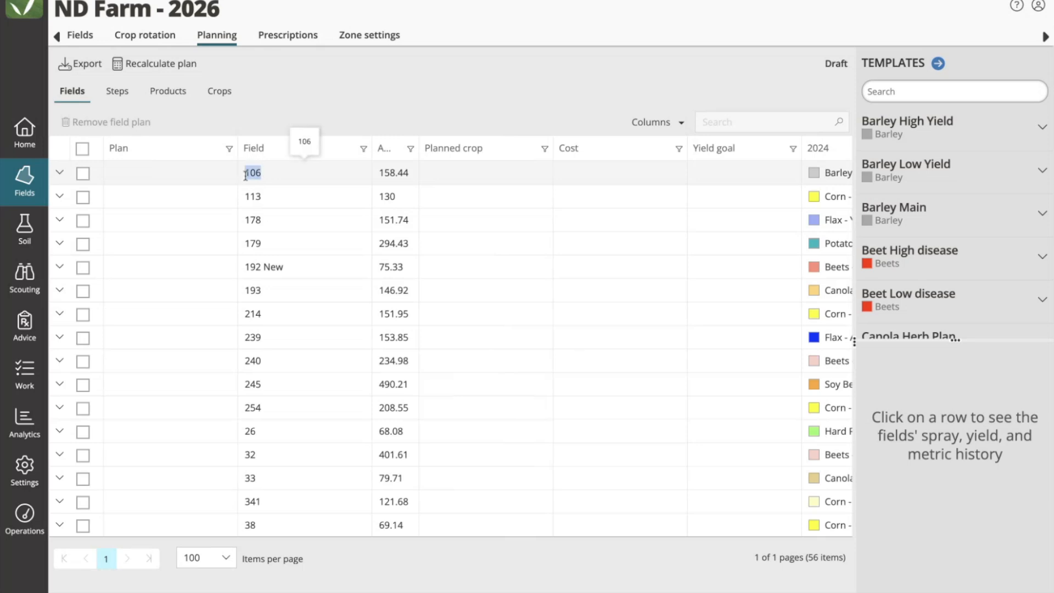
double_click(240, 198)
scroll(497, 207, "right", 5)
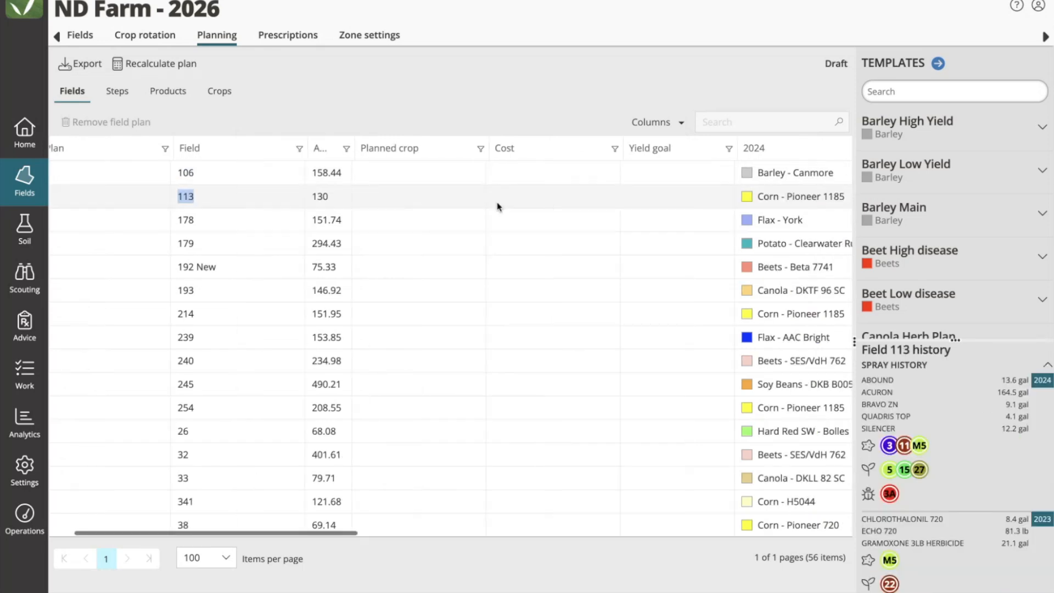
scroll(498, 207, "right", 5)
left_click(373, 149)
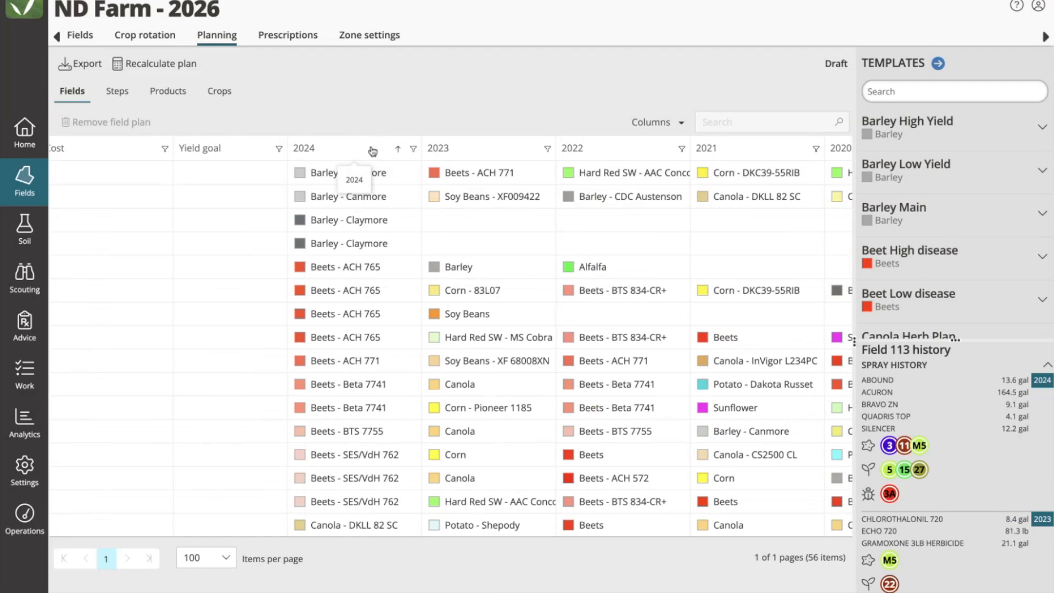
scroll(501, 298, "down", 5)
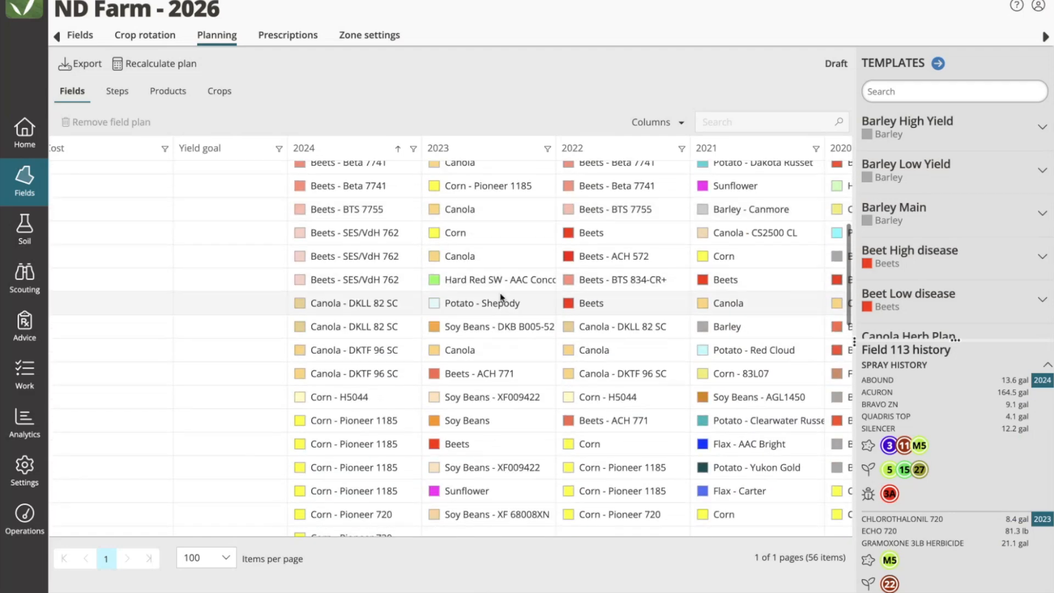
scroll(823, 317, "right", 5)
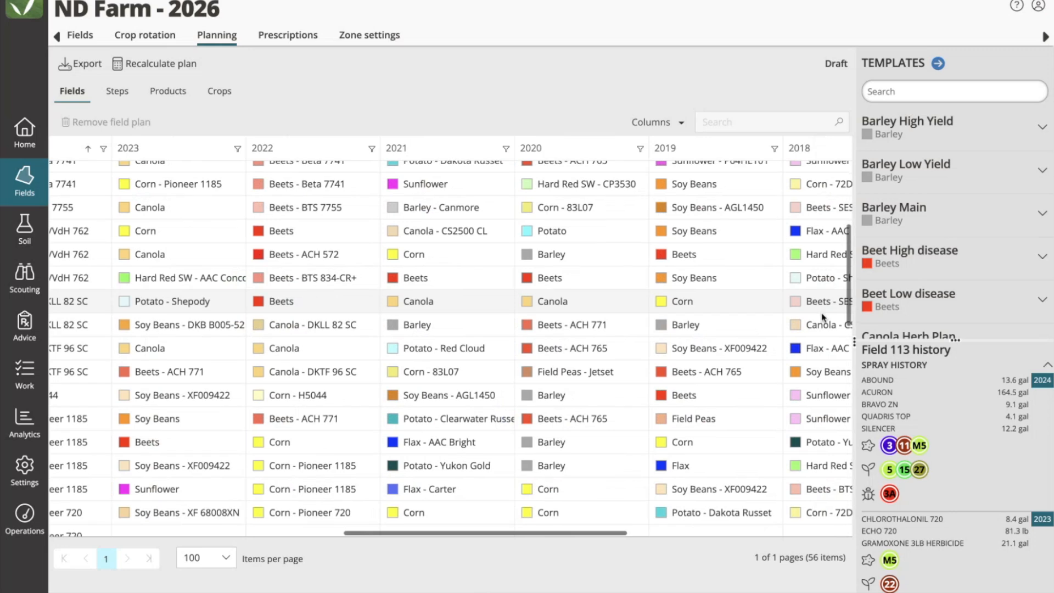
- Hide the 2016 through 2020 crop history columns in the plan's field table
left_click(673, 122)
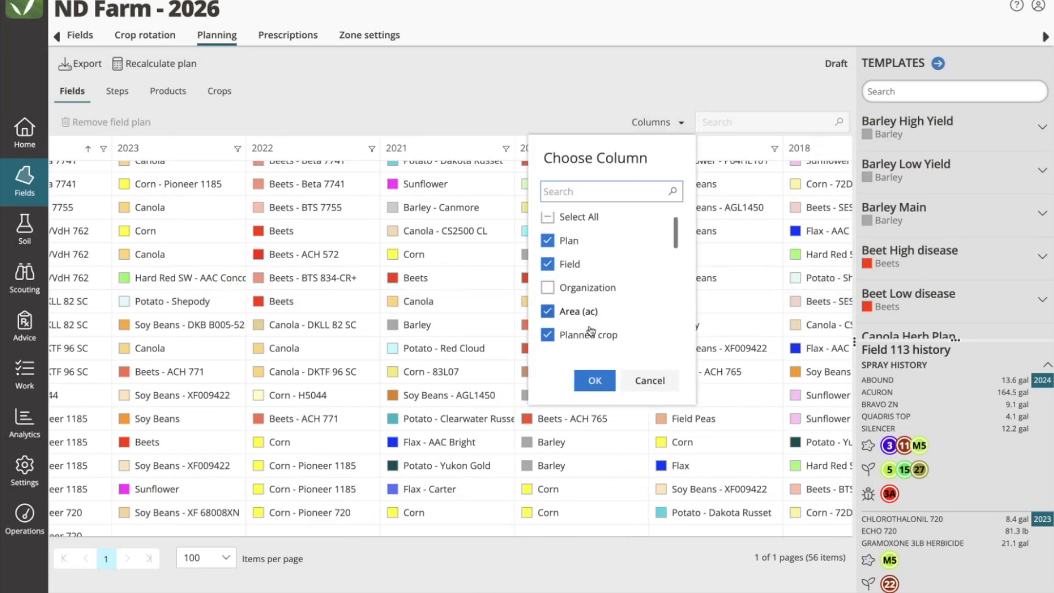
scroll(593, 274, "down", 5)
left_click(547, 300)
left_click(547, 277)
scroll(549, 264, "up", 2)
left_click(547, 304)
left_click(547, 281)
left_click(548, 257)
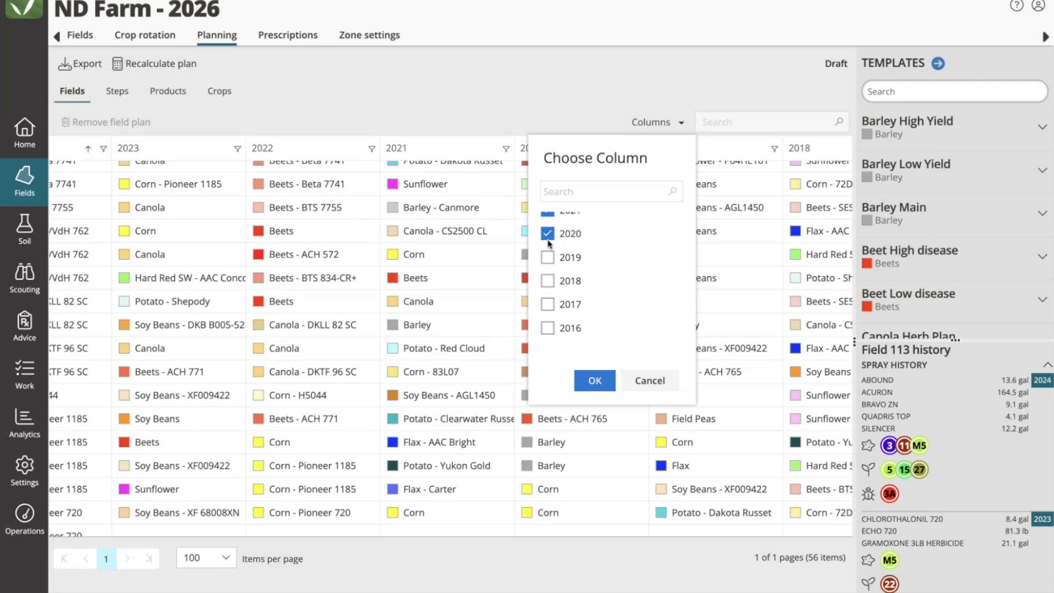
scroll(548, 275, "up", 2)
left_click(547, 300)
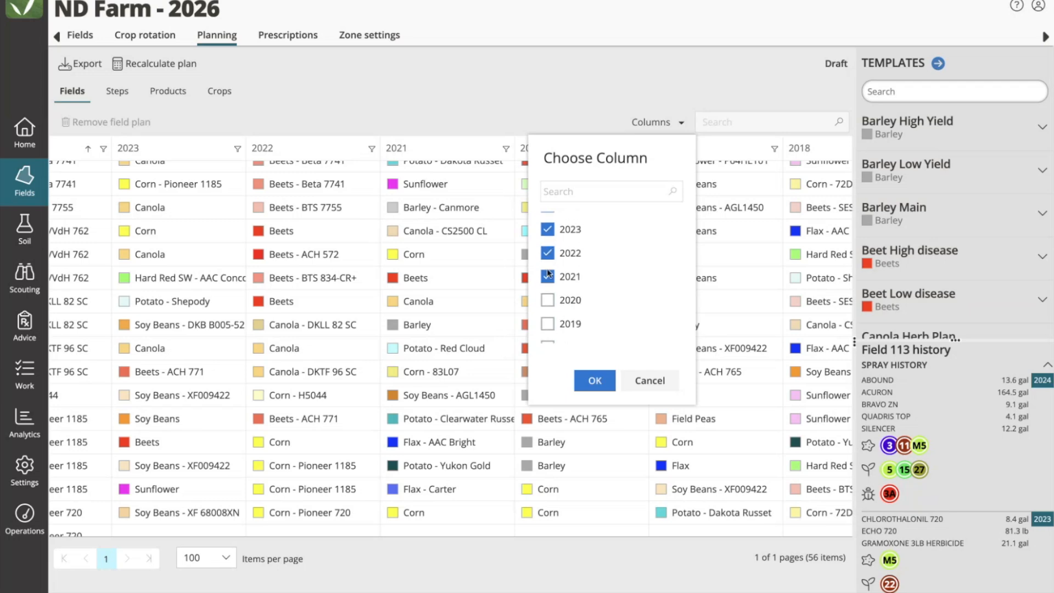
left_click(595, 380)
- Collapse the field history pane so the template list takes its full height beside the field table
scroll(466, 371, "left", 3)
scroll(478, 345, "up", 3)
scroll(485, 315, "left", 3)
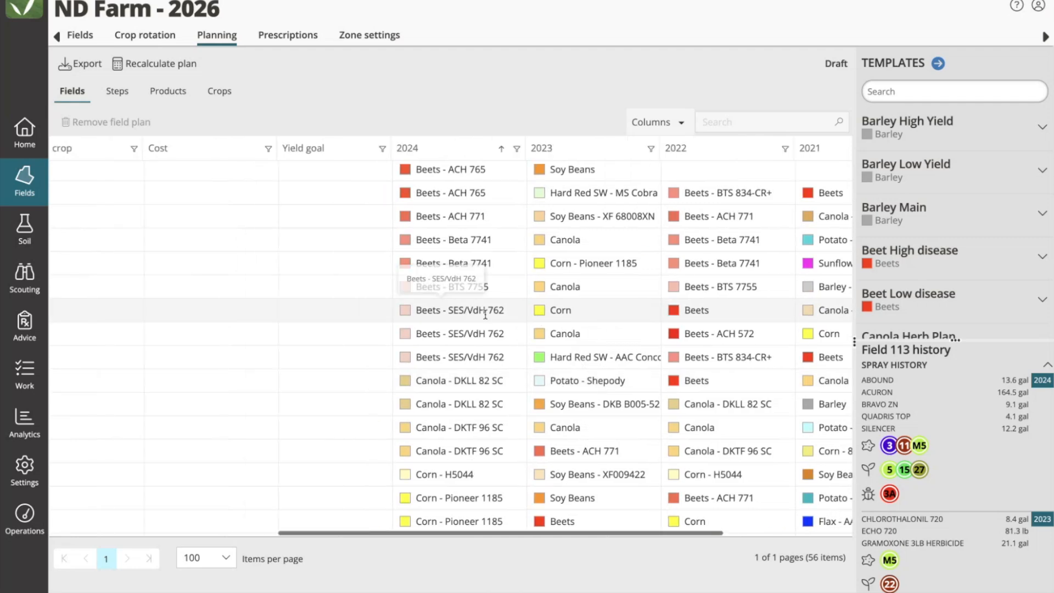
scroll(485, 316, "up", 3)
scroll(485, 314, "up", 2)
scroll(486, 314, "left", 5)
left_click_drag(956, 340, 951, 591)
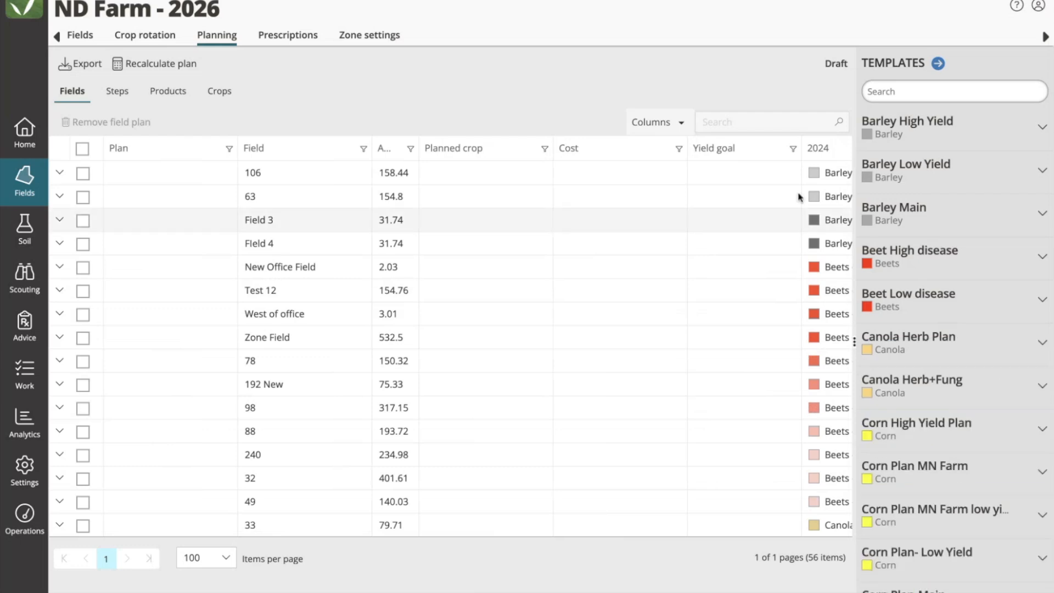
scroll(803, 170, "right", 2)
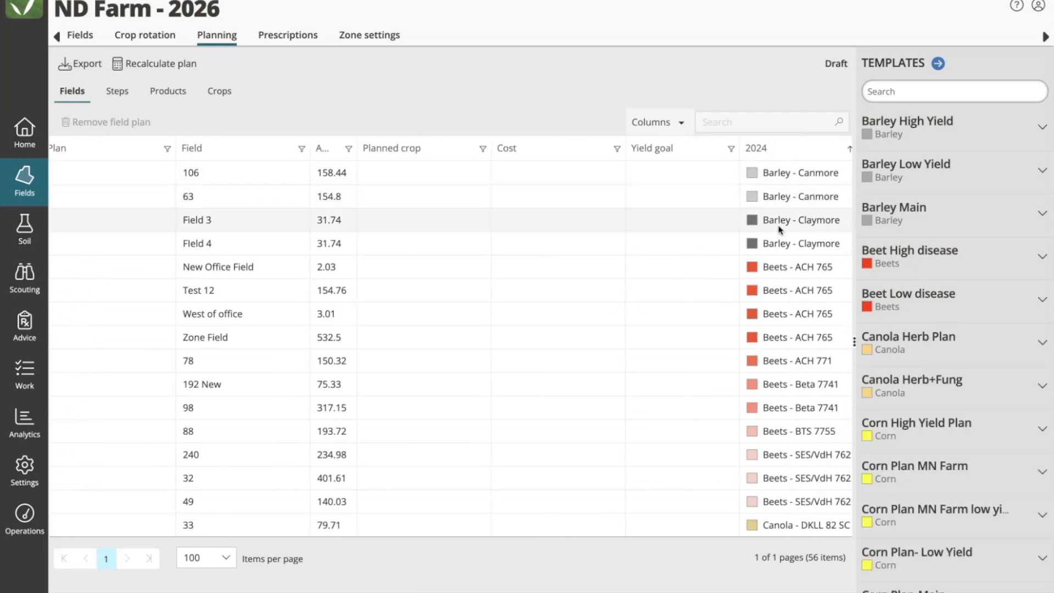
- Select the four fields that grew barley in 2024: 106, 63, Field 3 and Field 4
scroll(543, 226, "left", 2)
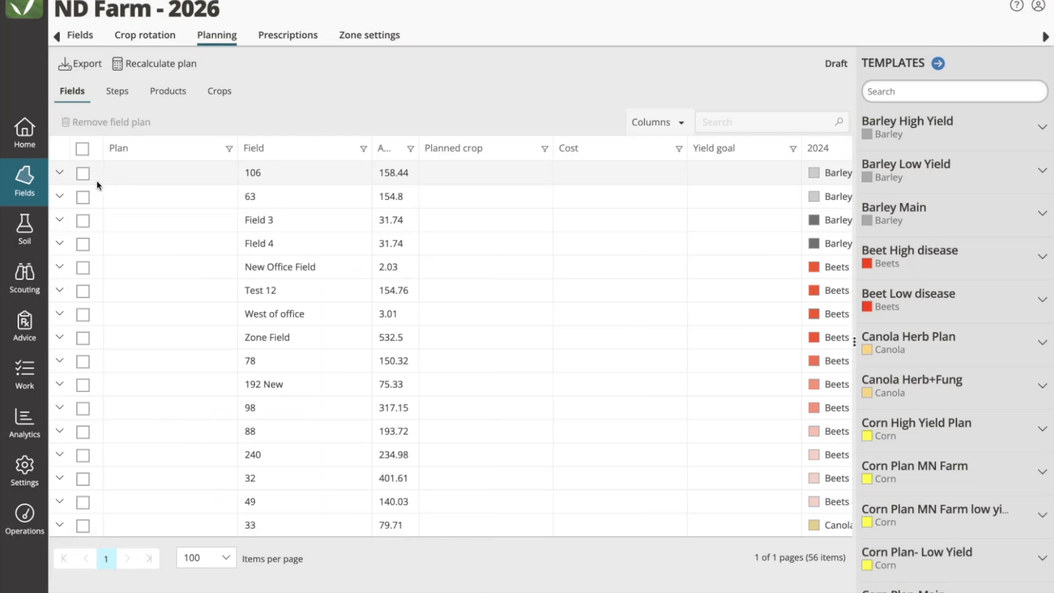
left_click(82, 173)
left_click(82, 243, "shift")
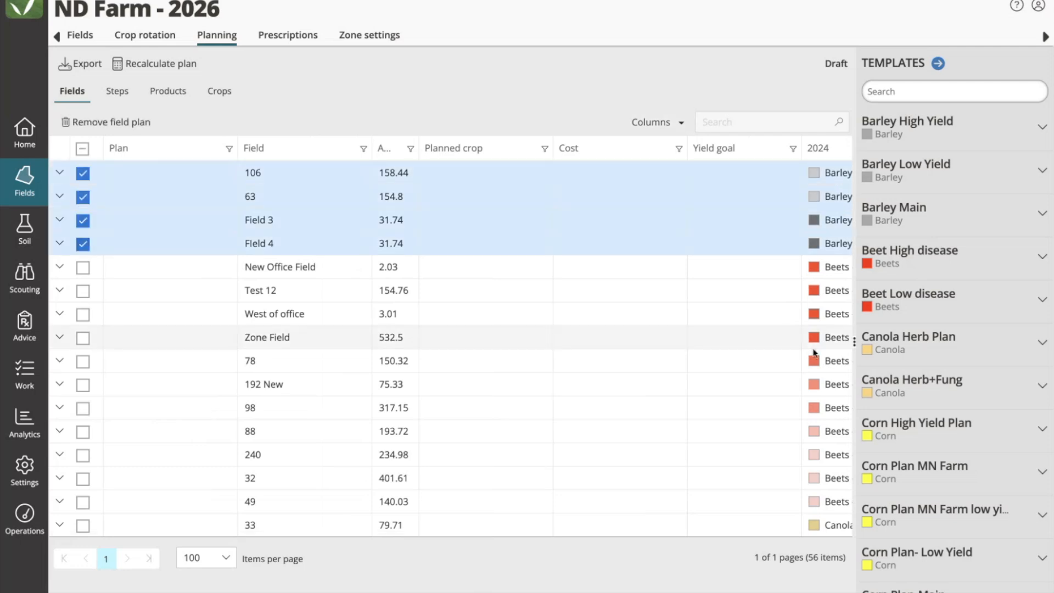
- Preview the steps and products of the Corn High Yield Plan template, including its Urea details
scroll(966, 472, "down", 3)
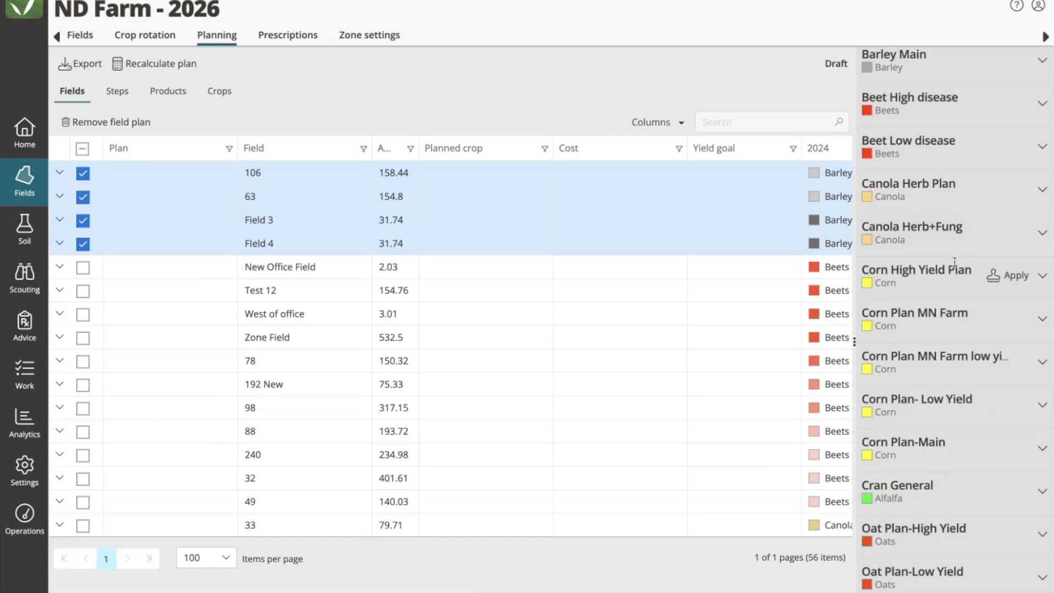
left_click(1043, 276)
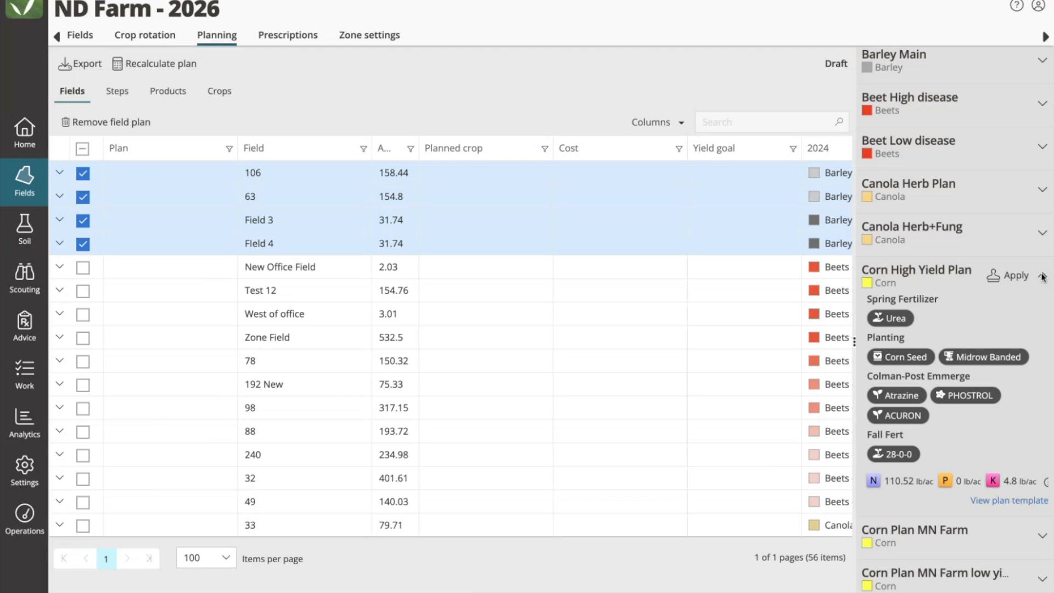
mouse_move(892, 323)
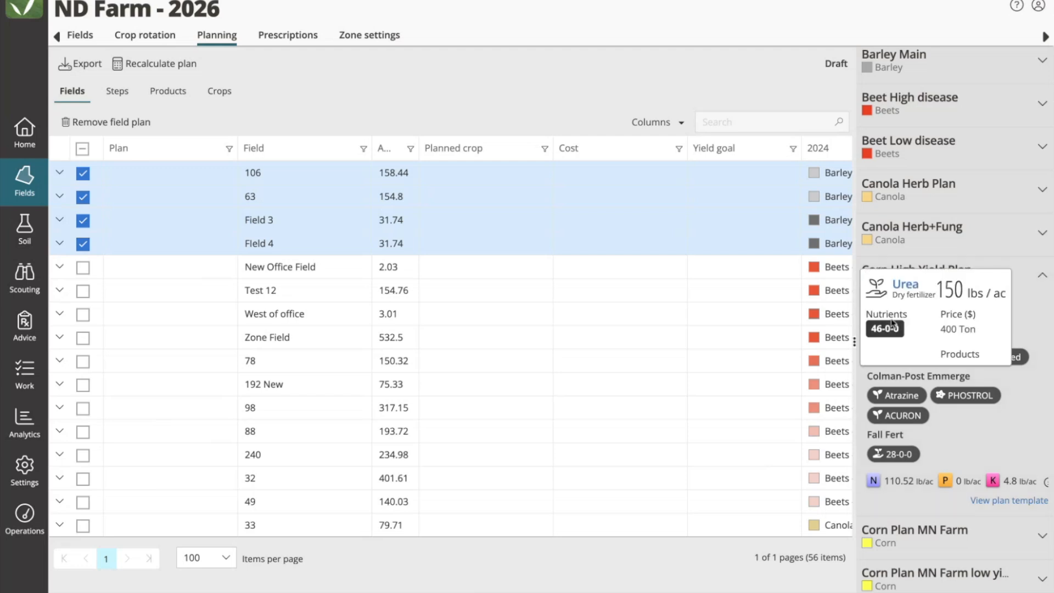
left_click(1043, 278)
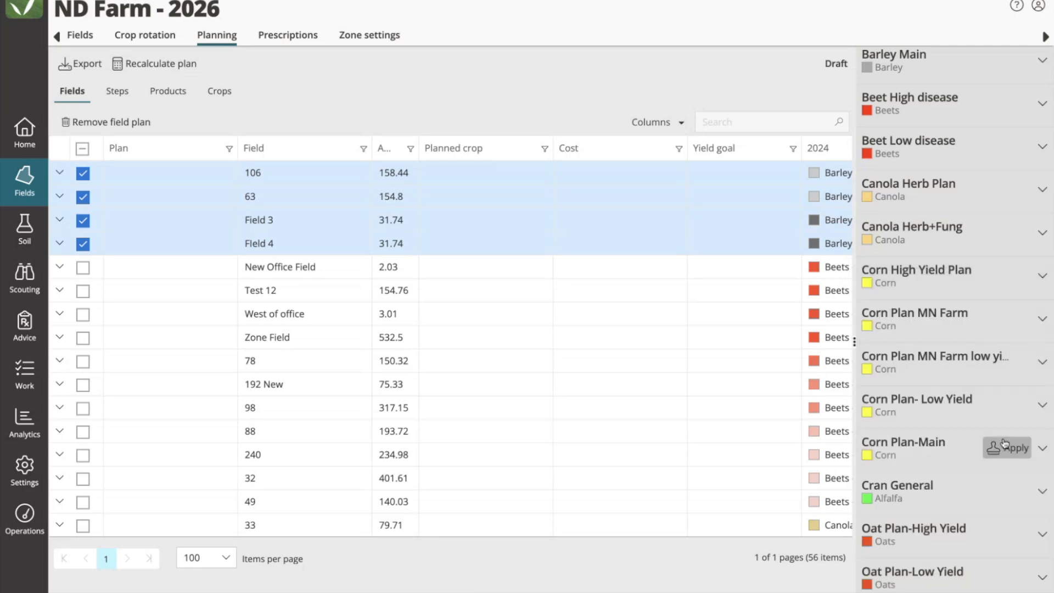
left_click(1004, 450)
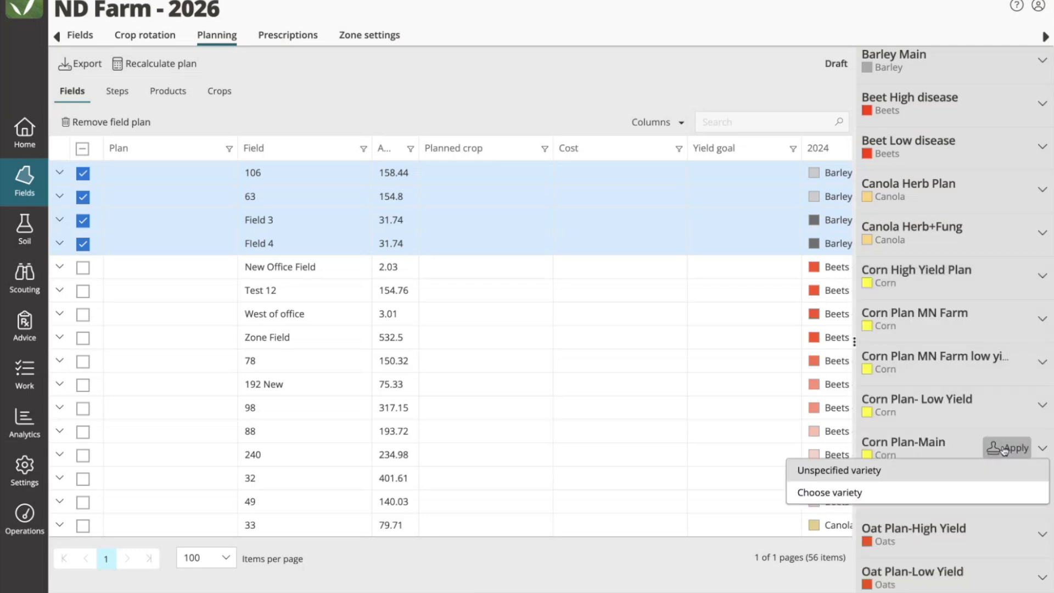
left_click(833, 493)
left_click(549, 77)
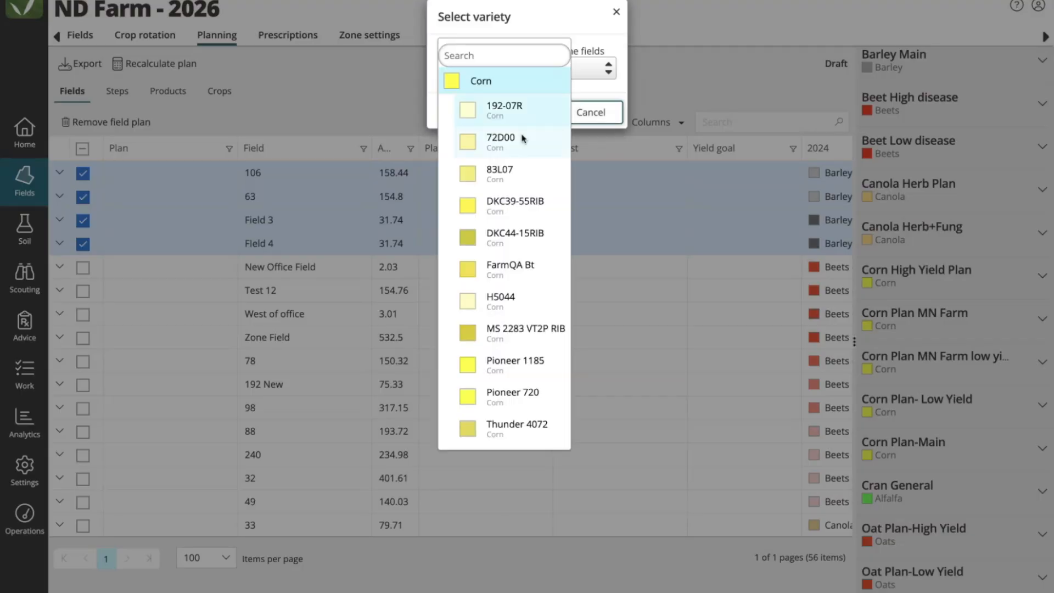
left_click(511, 172)
left_click(522, 78)
left_click(516, 194)
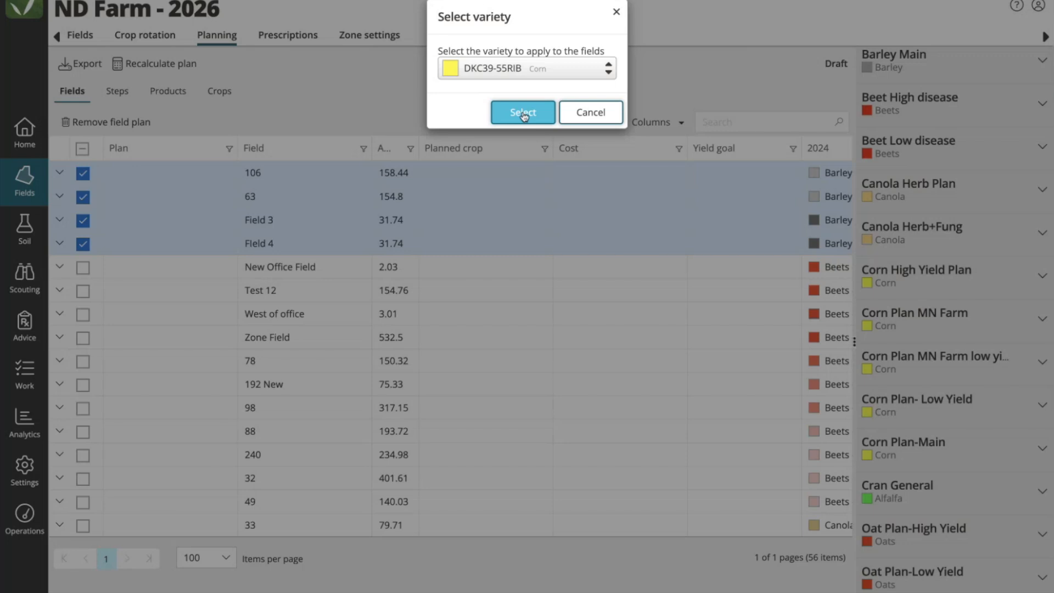
left_click(587, 113)
- Apply the Corn Plan-Main template with an unspecified variety to the four selected fields
left_click(1039, 449)
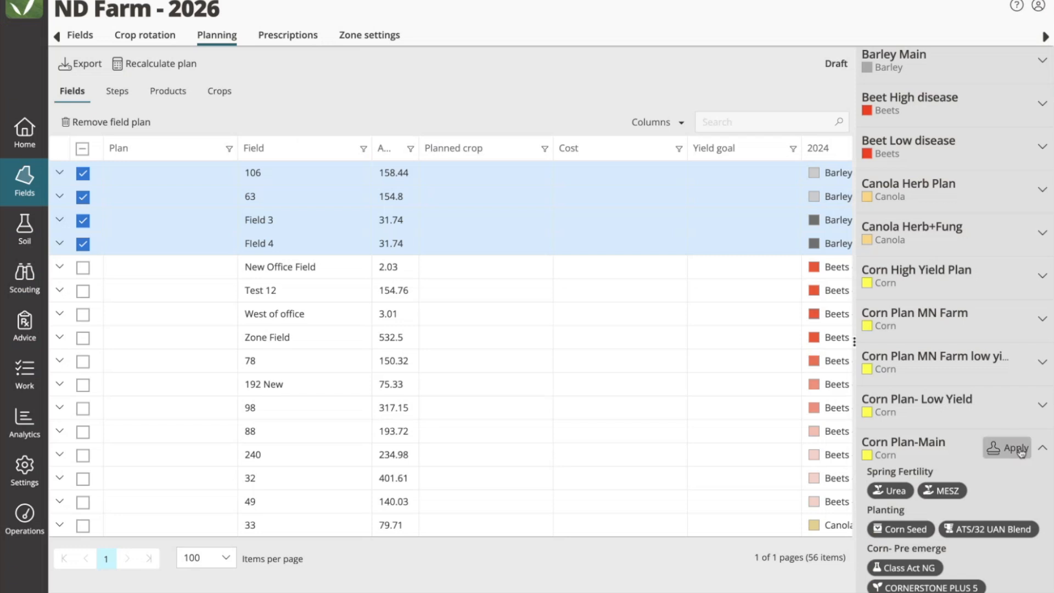
left_click(1009, 448)
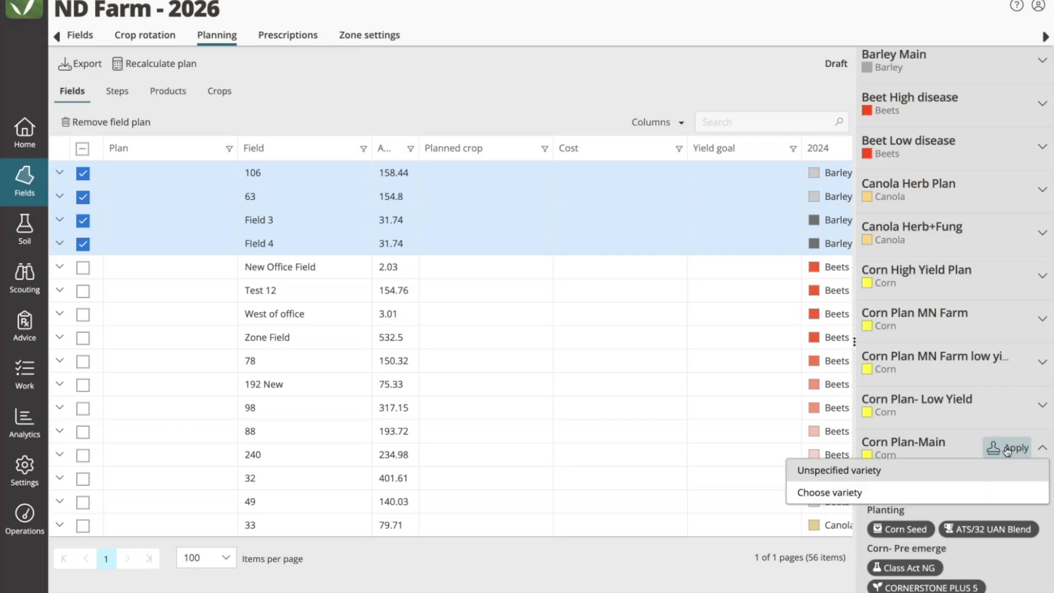
left_click(833, 480)
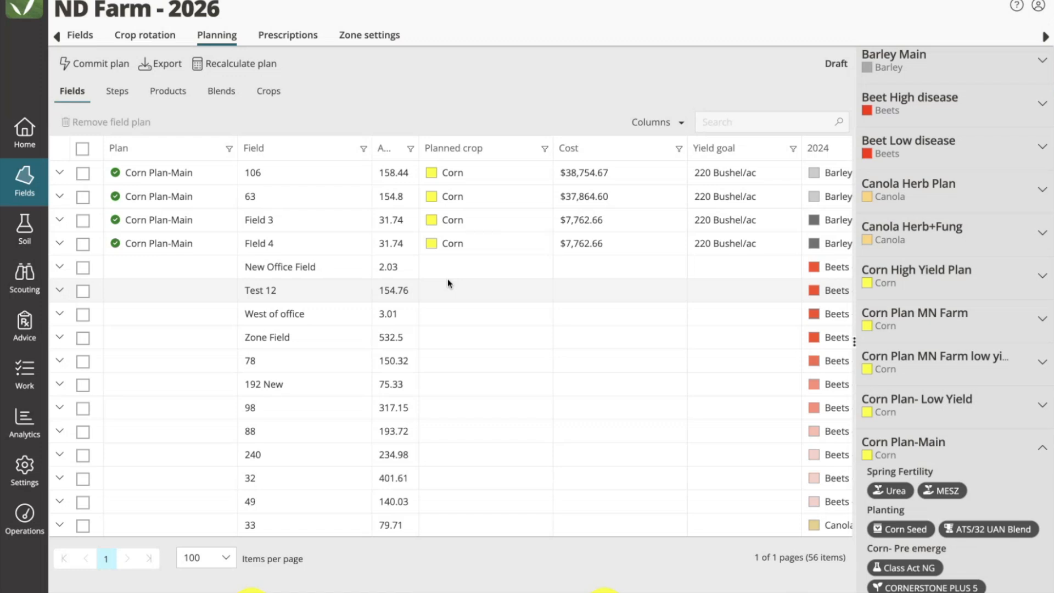
- Apply the Canola Herb Plan template with variety DKLL 82 SC to all 2024 beet fields, from New Office Field through 49
left_click(83, 268)
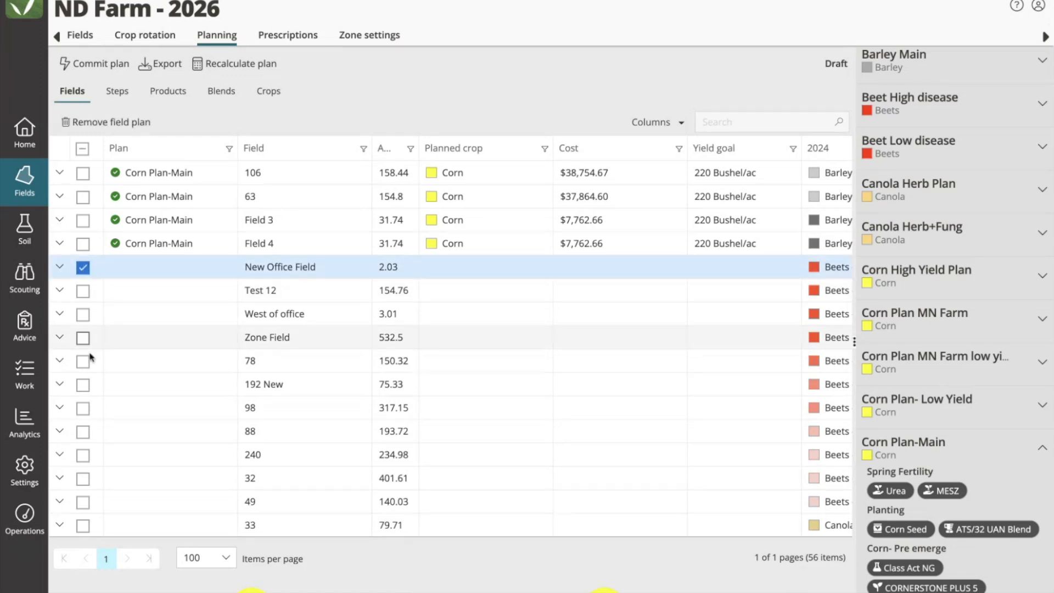
left_click(83, 504, "shift")
scroll(985, 330, "up", 3)
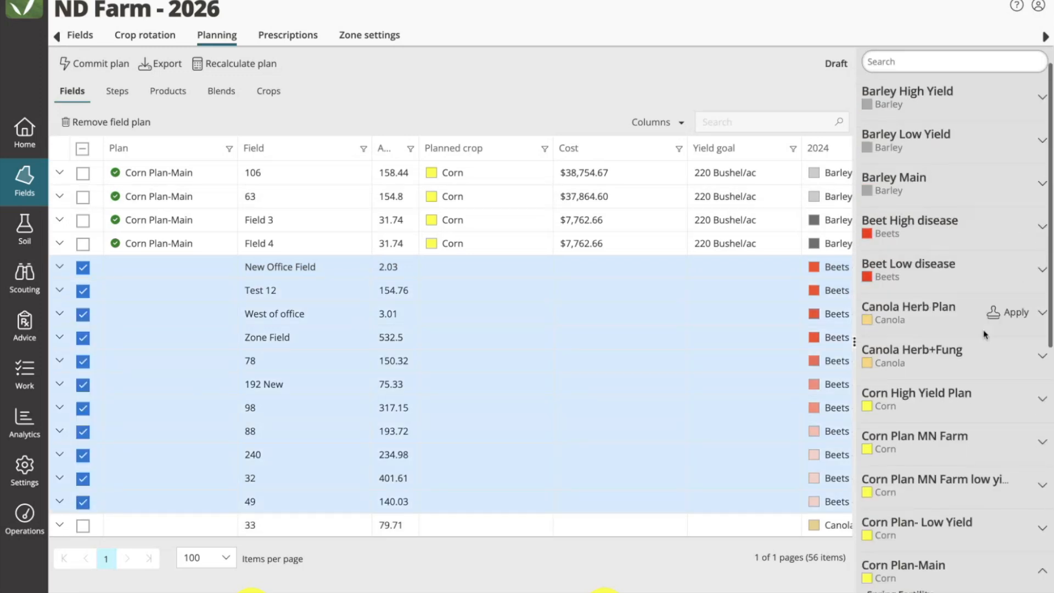
left_click(1009, 312)
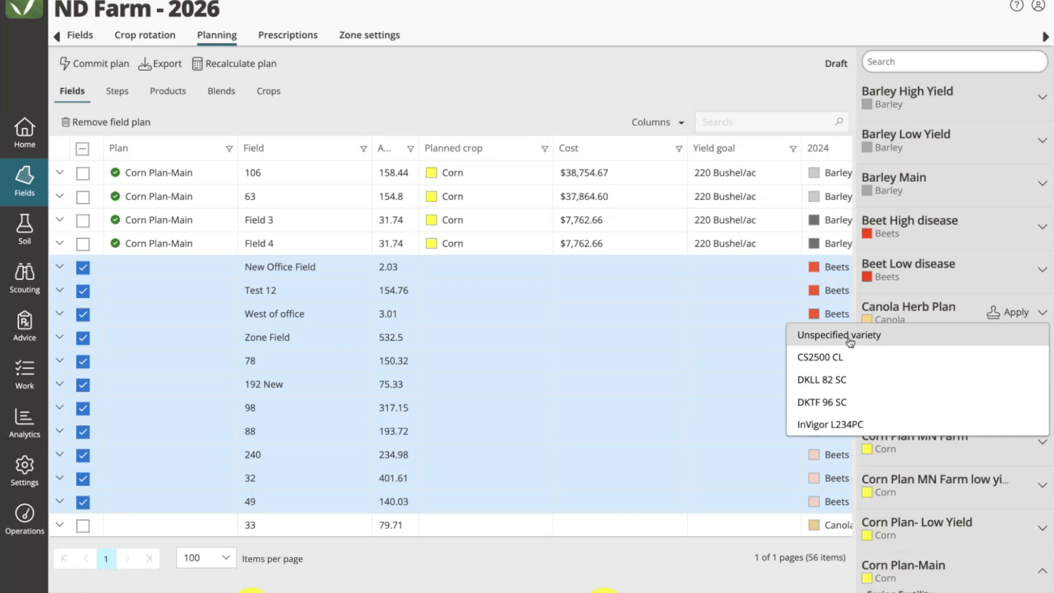
left_click(839, 380)
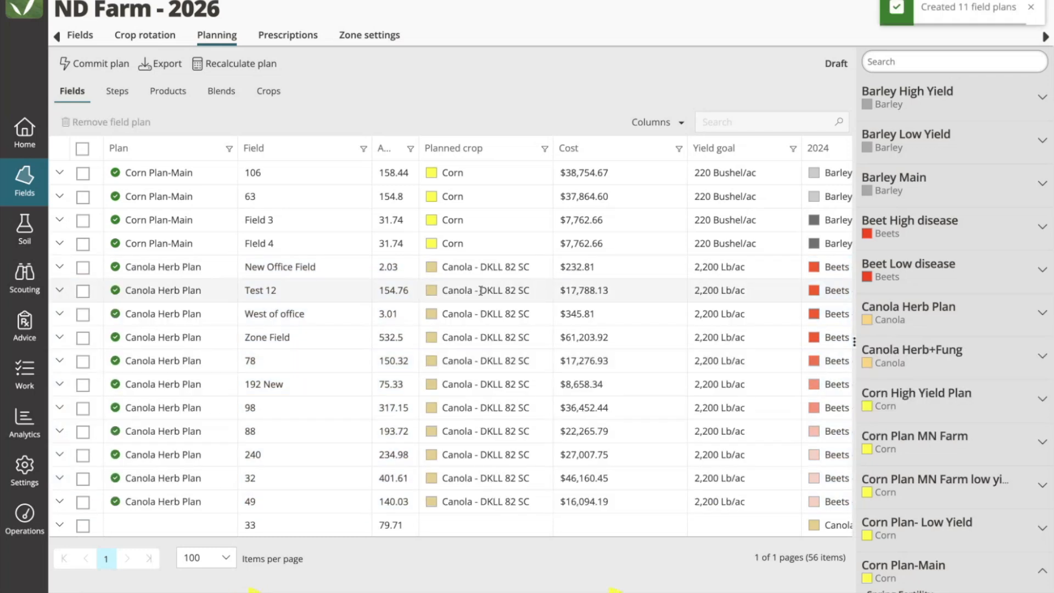
- Apply the Beet High disease template with variety ACH 572 to the 2024 canola fields 33, Grid Sampling North, 193 and Webinar Field
scroll(132, 251, "down", 5)
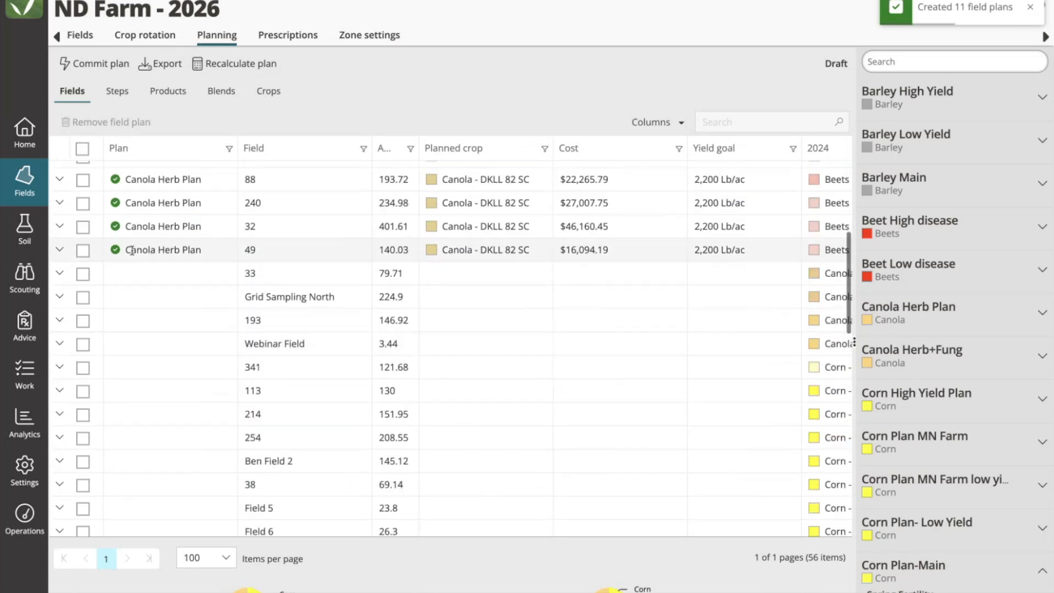
left_click(83, 273)
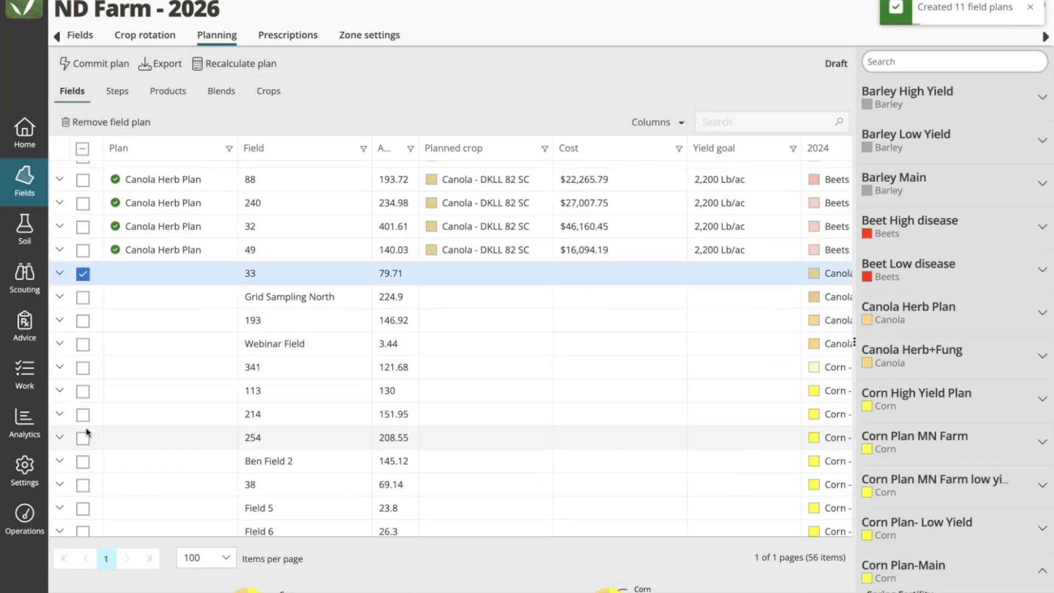
left_click(83, 345, "shift")
left_click(1006, 257)
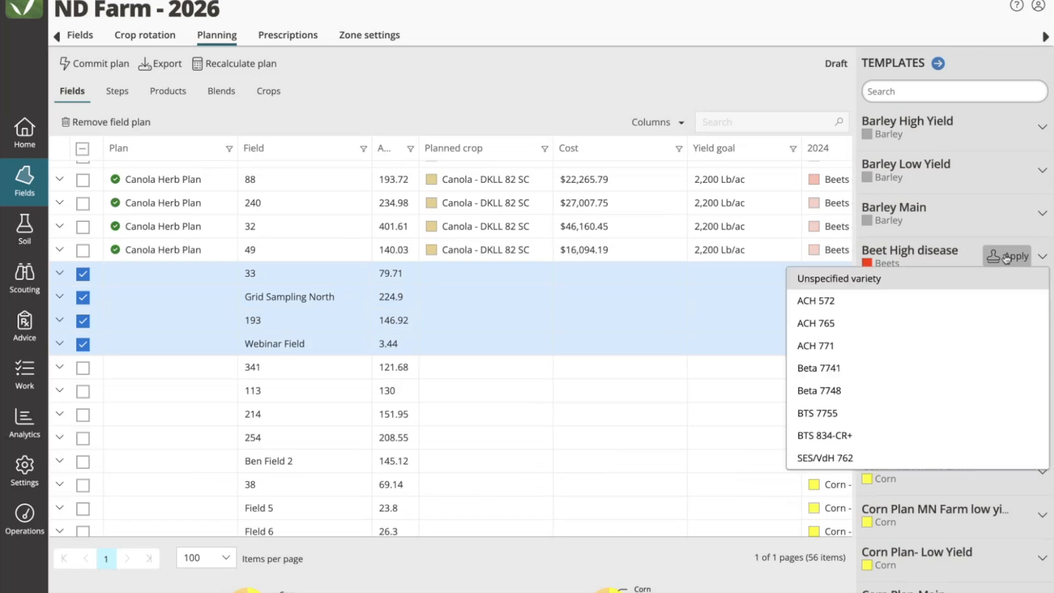
left_click(824, 318)
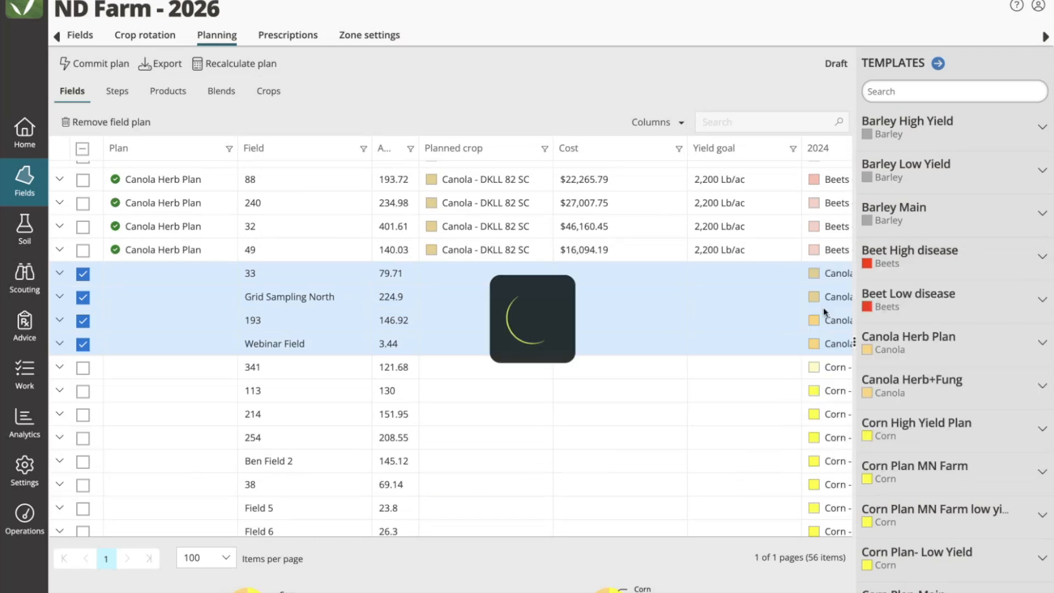
- Apply the Soybean template with an unspecified variety to the 2024 corn fields from 341 through Grid Sampling South, then clear the template search
left_click(83, 368)
scroll(110, 384, "down", 10)
scroll(156, 449, "up", 5)
left_click(83, 355, "shift")
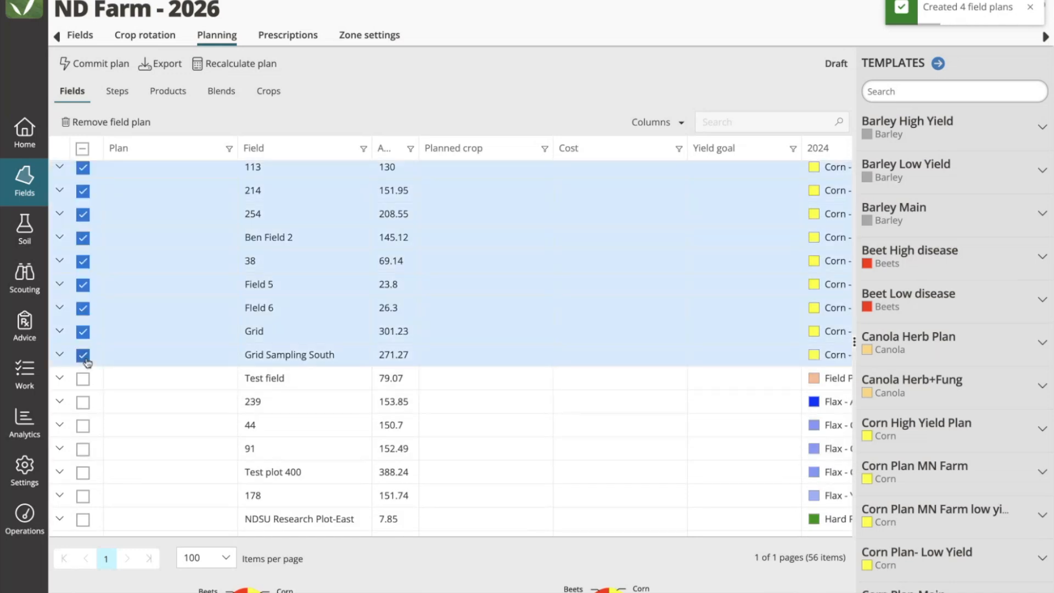
scroll(301, 266, "up", 4)
mouse_move(939, 344)
left_click(913, 94)
type("soy")
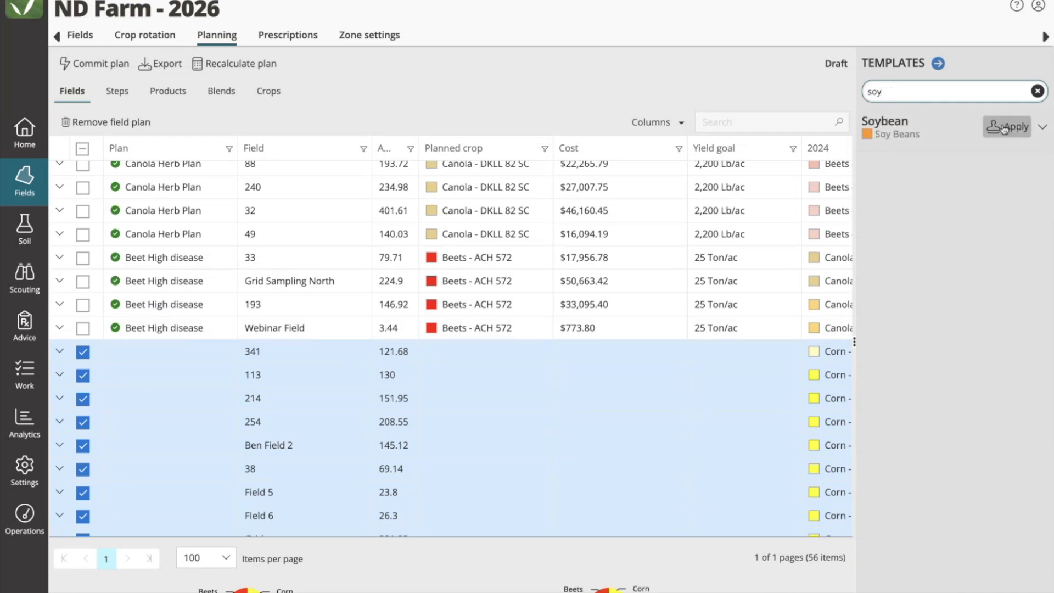
left_click(1007, 127)
left_click(862, 160)
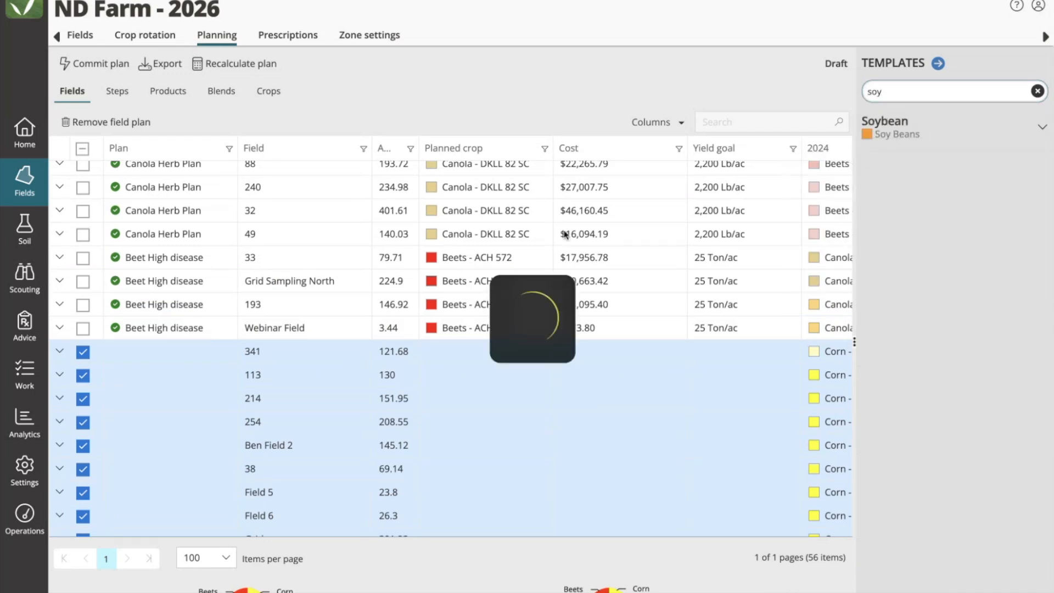
scroll(464, 242, "up", 5)
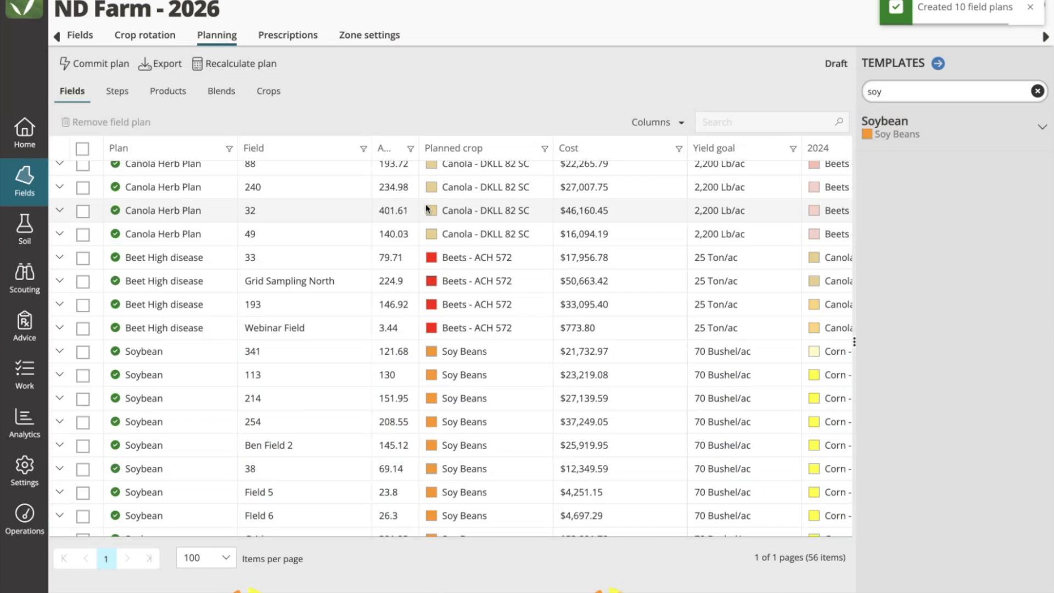
left_click(1037, 91)
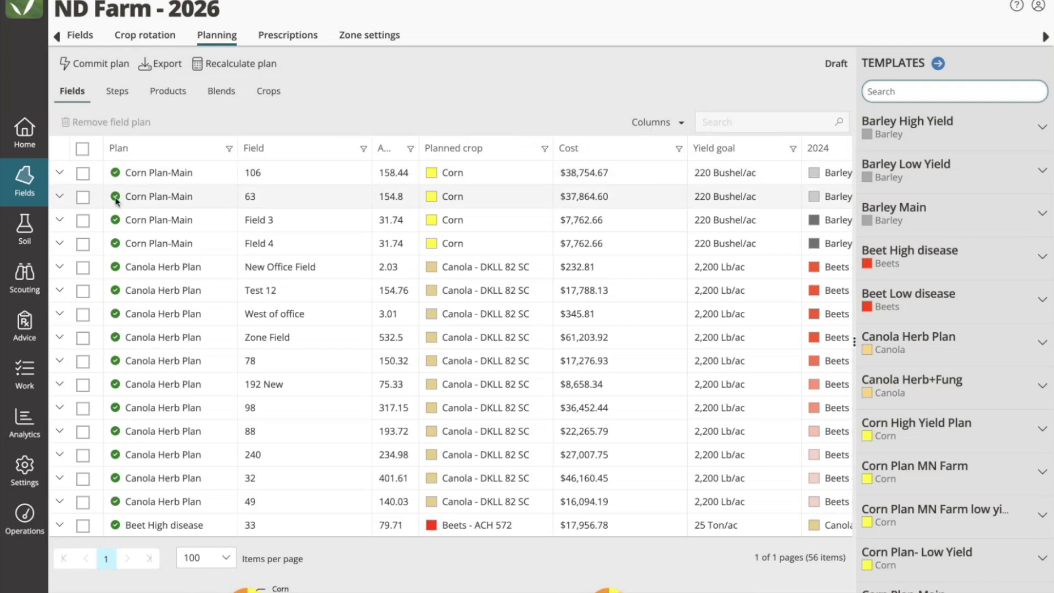
- Expand field 106's plan details and look through its steps, products, nutrients and the other planned fields
left_click(59, 175)
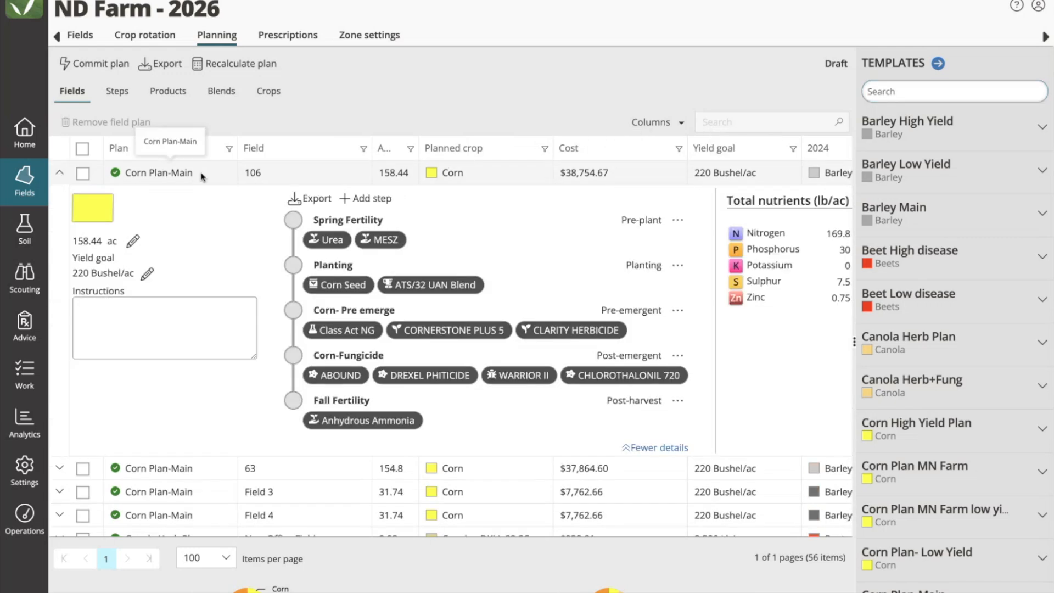
scroll(187, 355, "down", 4)
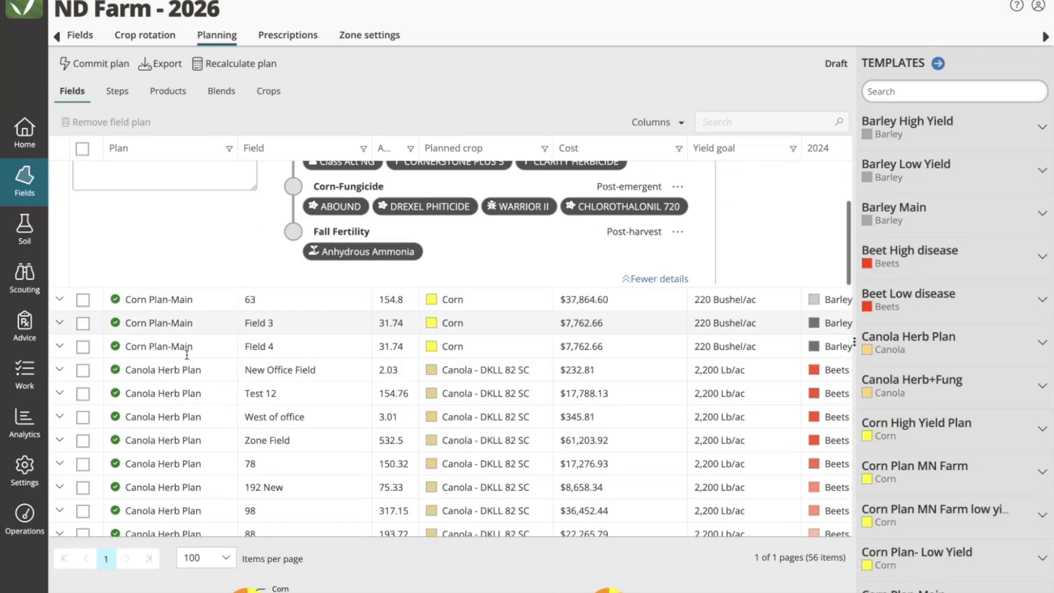
scroll(187, 355, "down", 3)
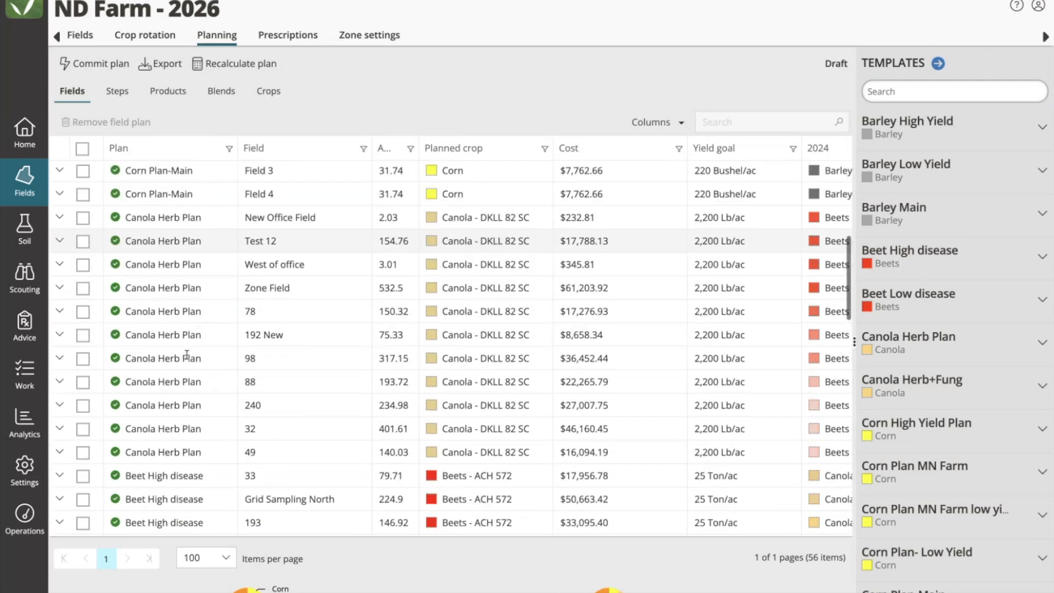
scroll(186, 355, "down", 1)
scroll(187, 355, "up", 8)
mouse_move(999, 286)
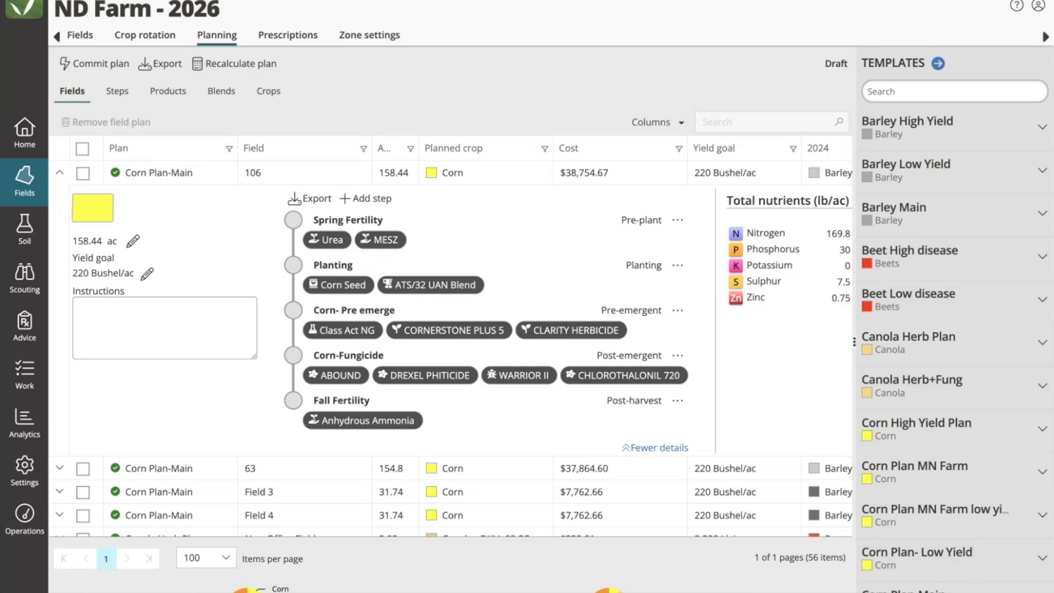
- Show field 106's history, review its spray and yield records, and widen the history pane
left_click(957, 584)
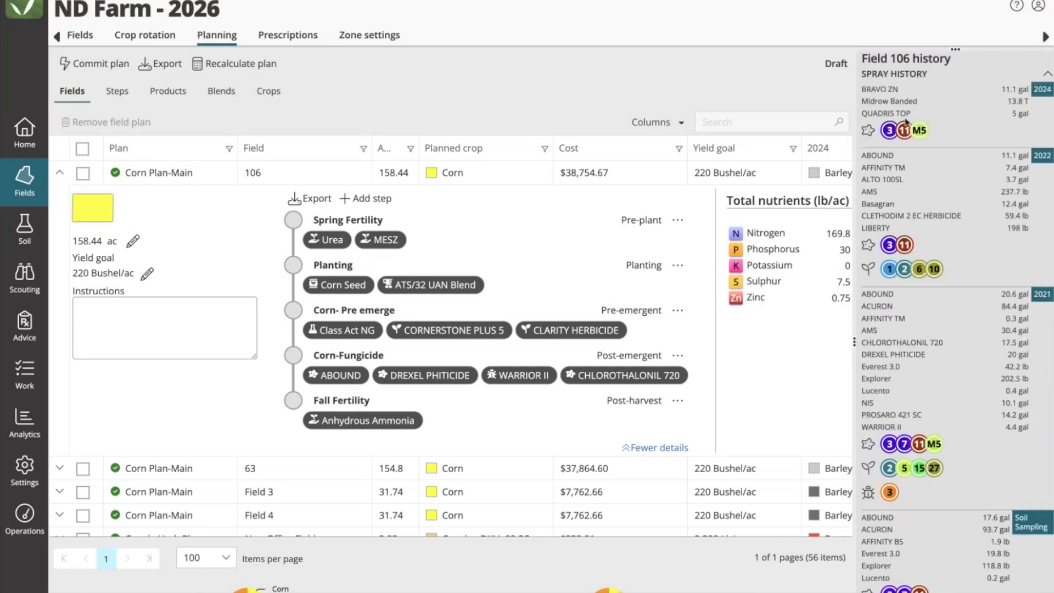
left_click_drag(899, 58, 910, 59)
scroll(944, 329, "down", 7)
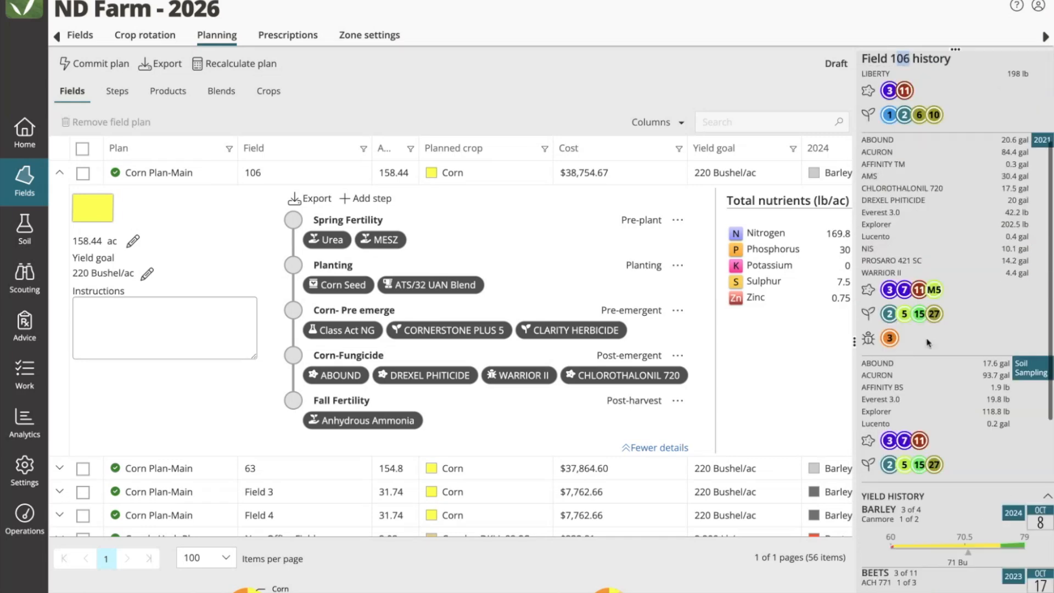
scroll(927, 343, "down", 3)
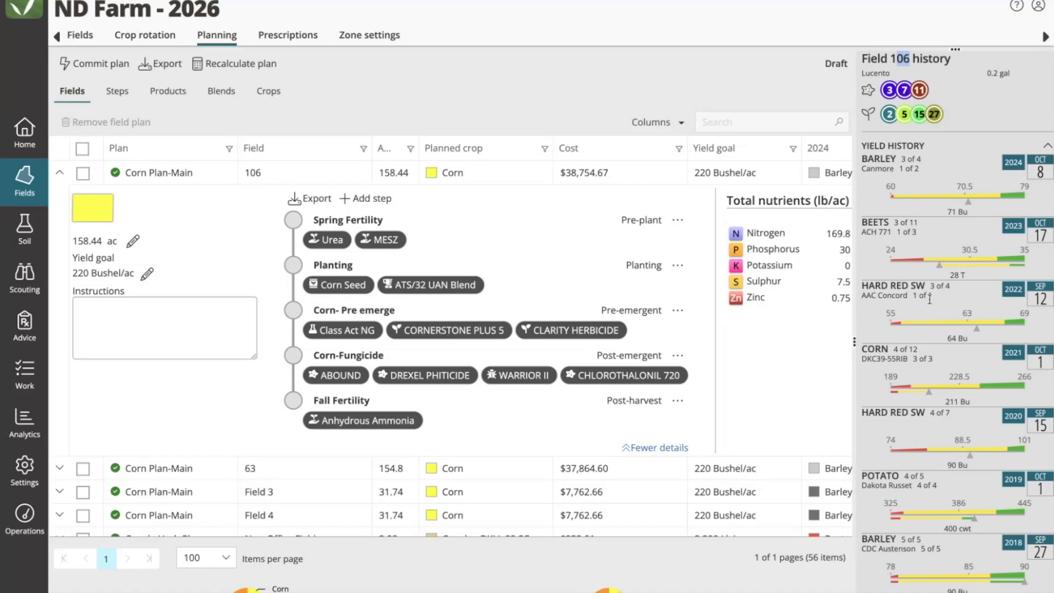
scroll(933, 186, "down", 3)
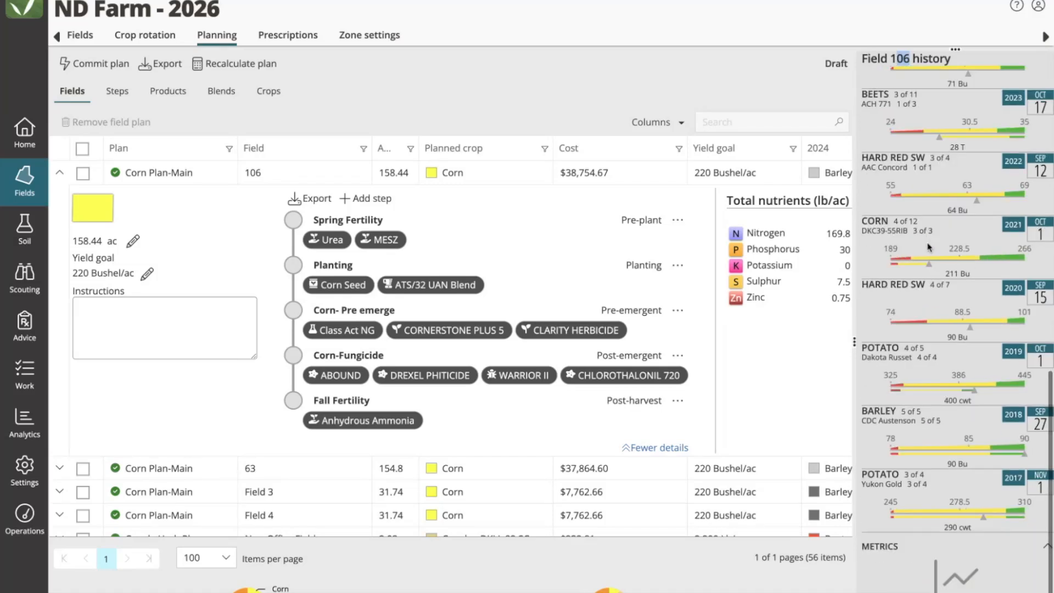
scroll(929, 247, "up", 2)
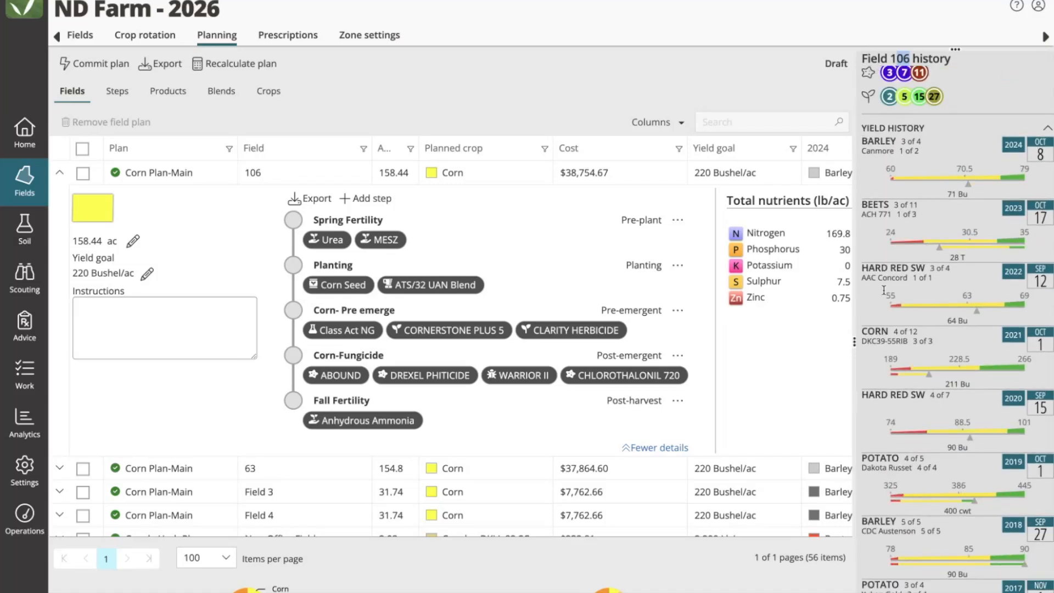
left_click_drag(854, 341, 805, 332)
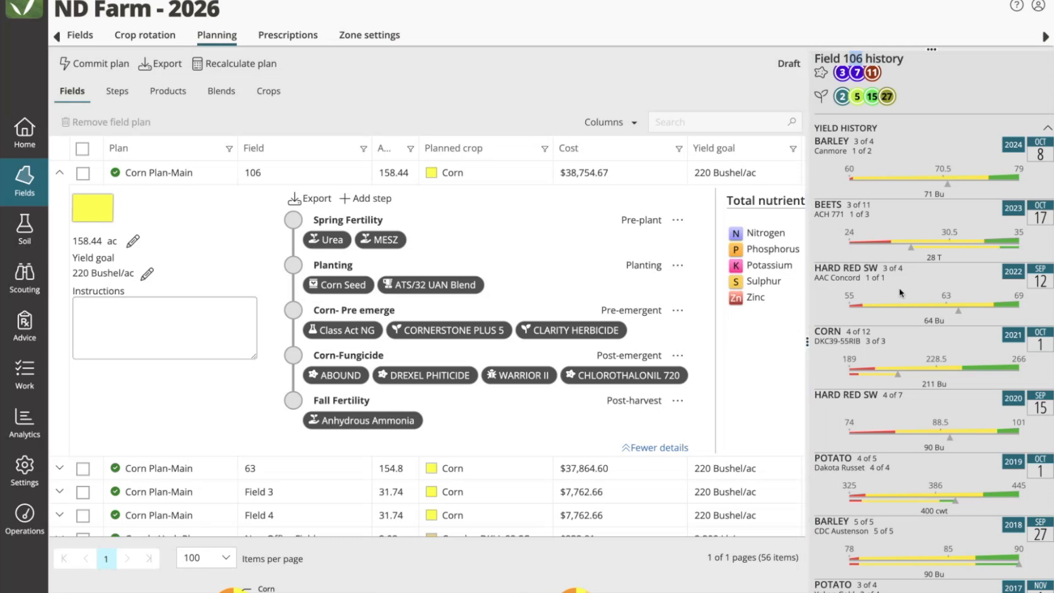
- Search the planned fields for 245 and apply the Barley Main template with an unspecified variety to field 245
left_click_drag(807, 342, 856, 340)
left_click(761, 123)
type("245")
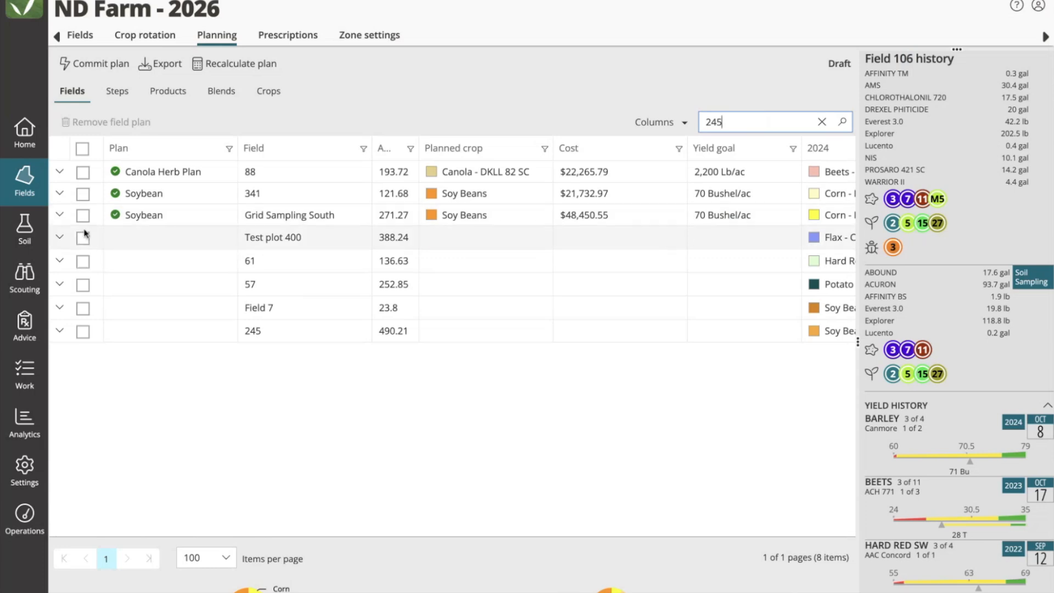
left_click(83, 331)
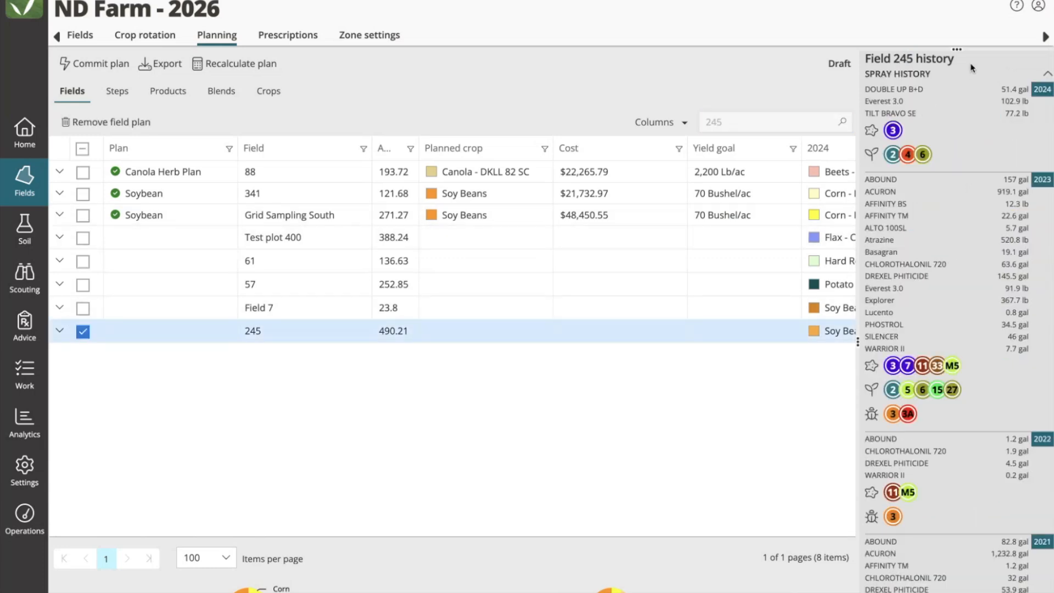
left_click_drag(957, 49, 956, 327)
left_click(1015, 213)
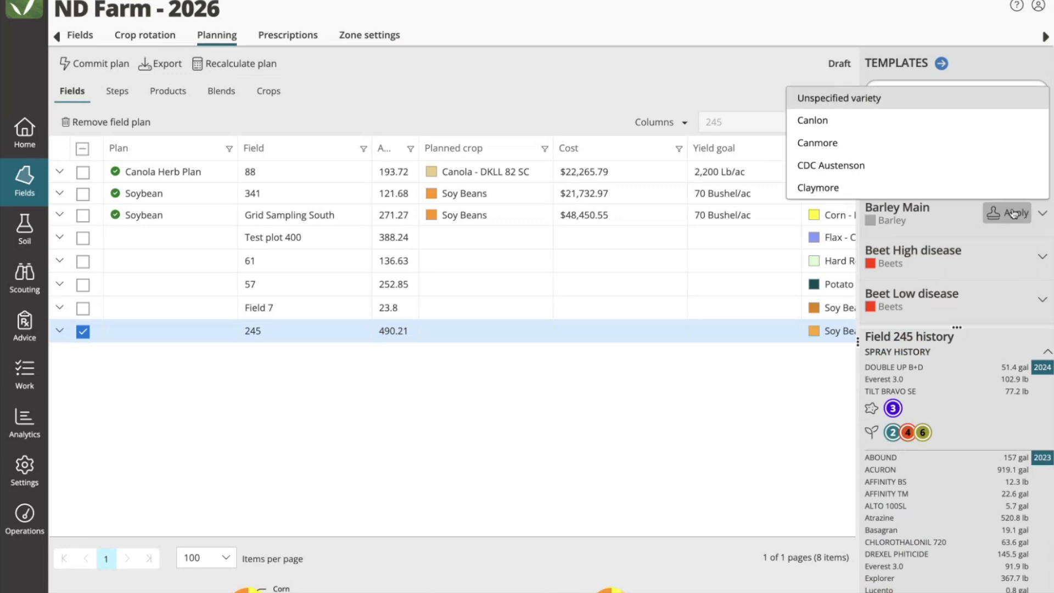
left_click(833, 101)
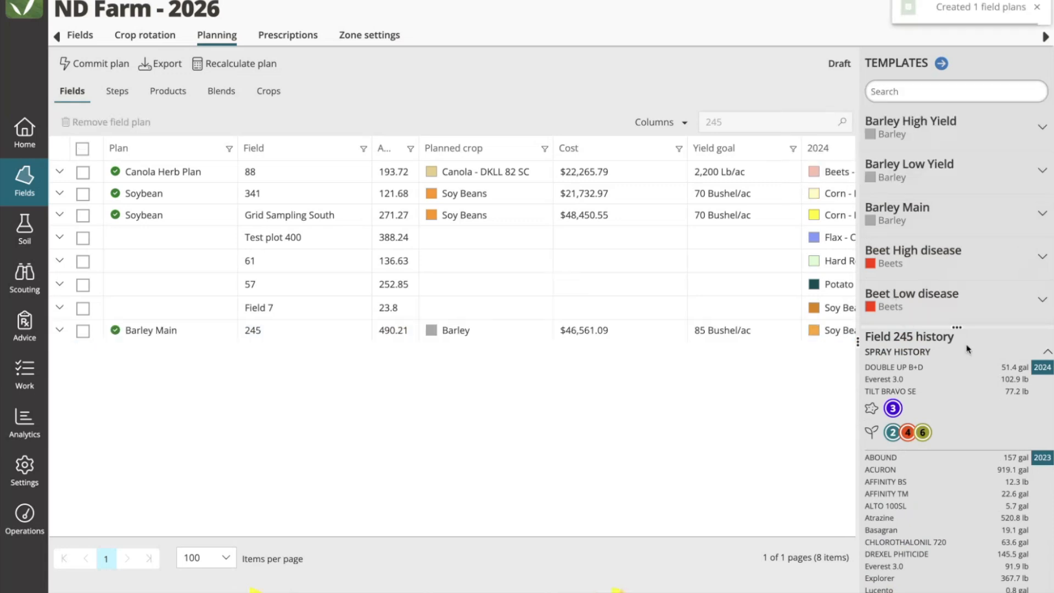
- Enlarge field 245's history, expand its plan details, and review the soil metrics and yield history
left_click_drag(958, 328, 960, 40)
scroll(966, 394, "down", 20)
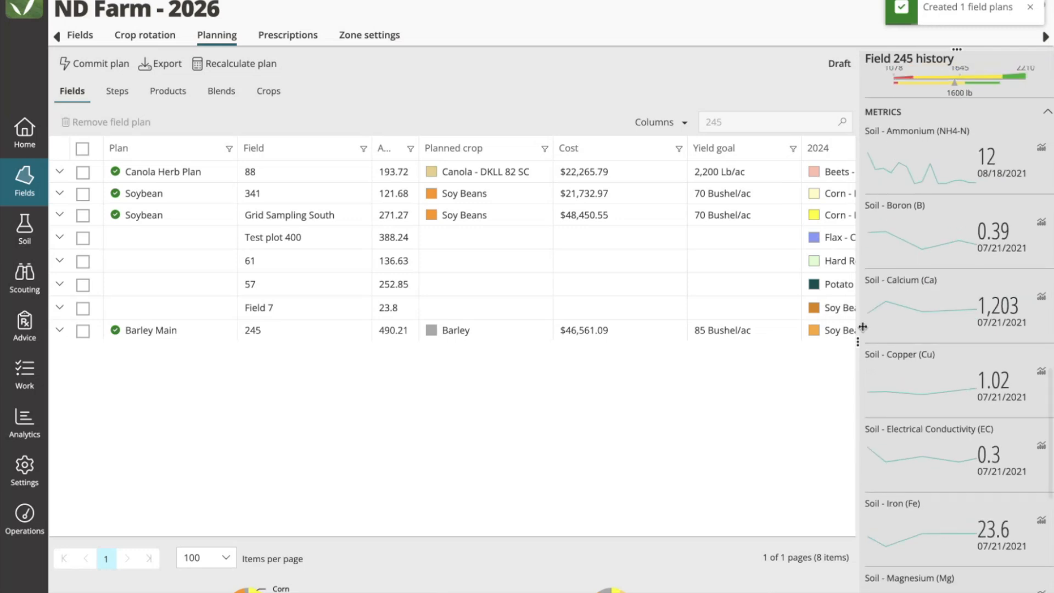
left_click(60, 330)
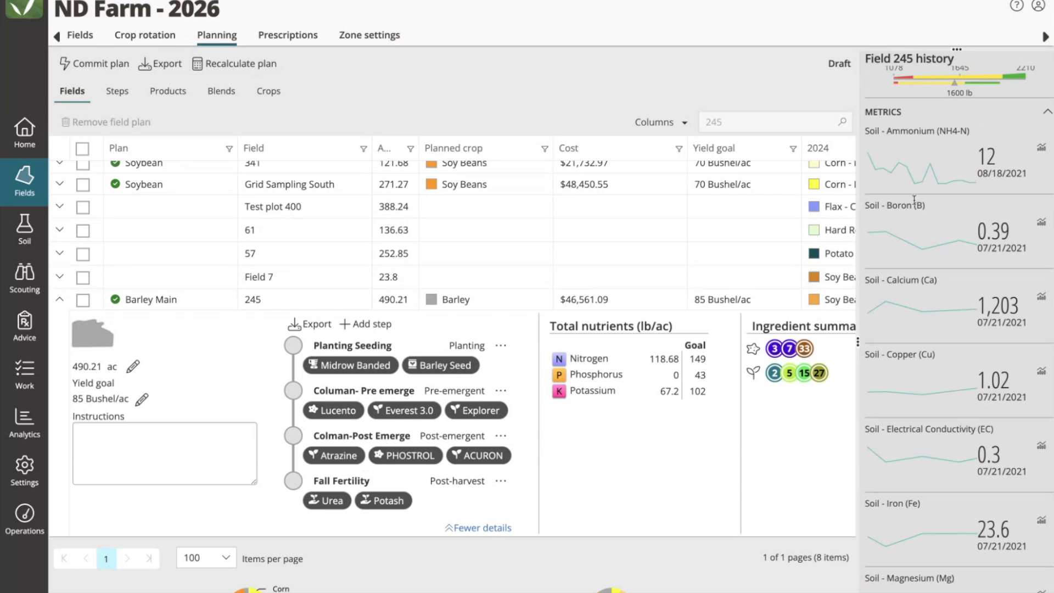
scroll(934, 148, "up", 10)
scroll(935, 148, "up", 3)
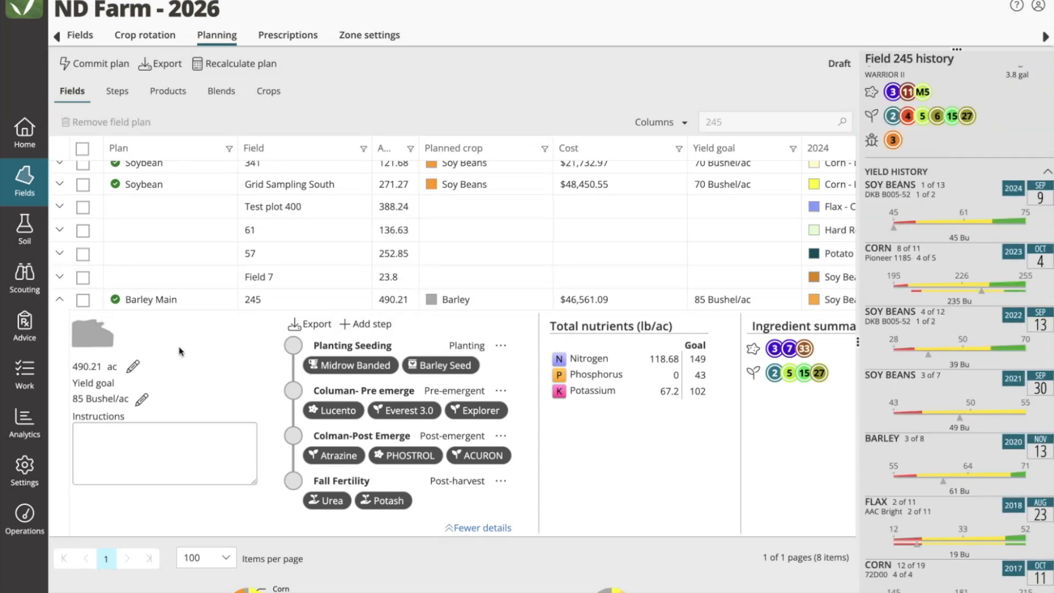
- Set field 245's yield goal to 65 Bushel/ac
left_click_drag(116, 385, 71, 390)
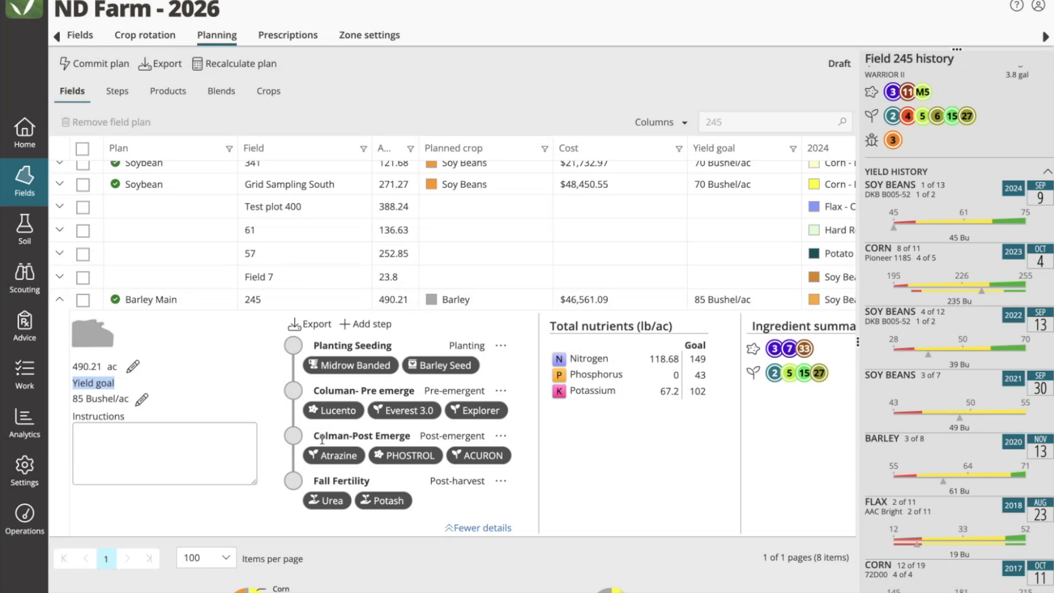
left_click(141, 399)
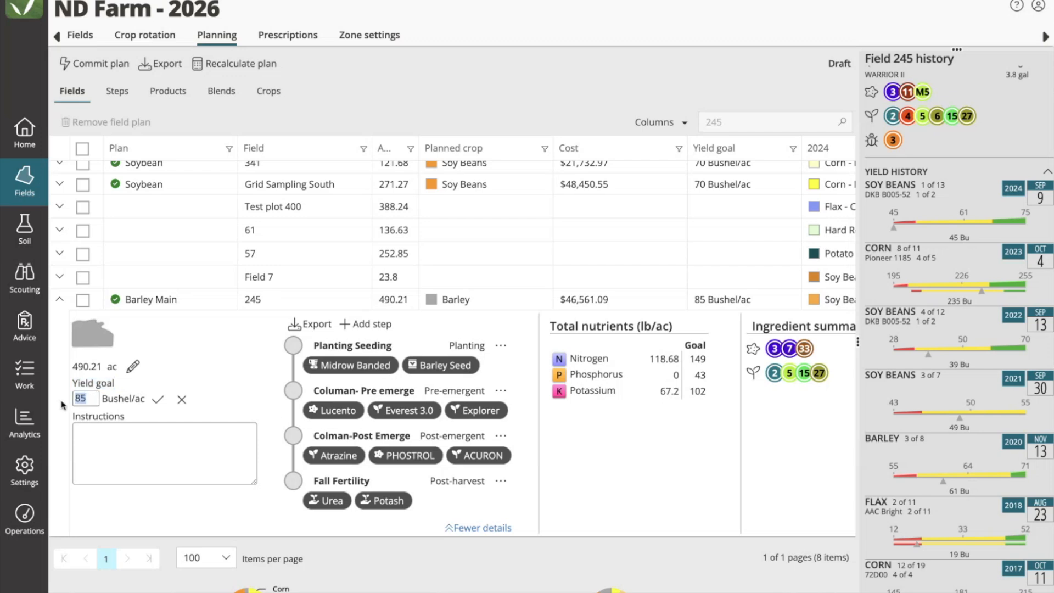
type("65")
left_click(158, 399)
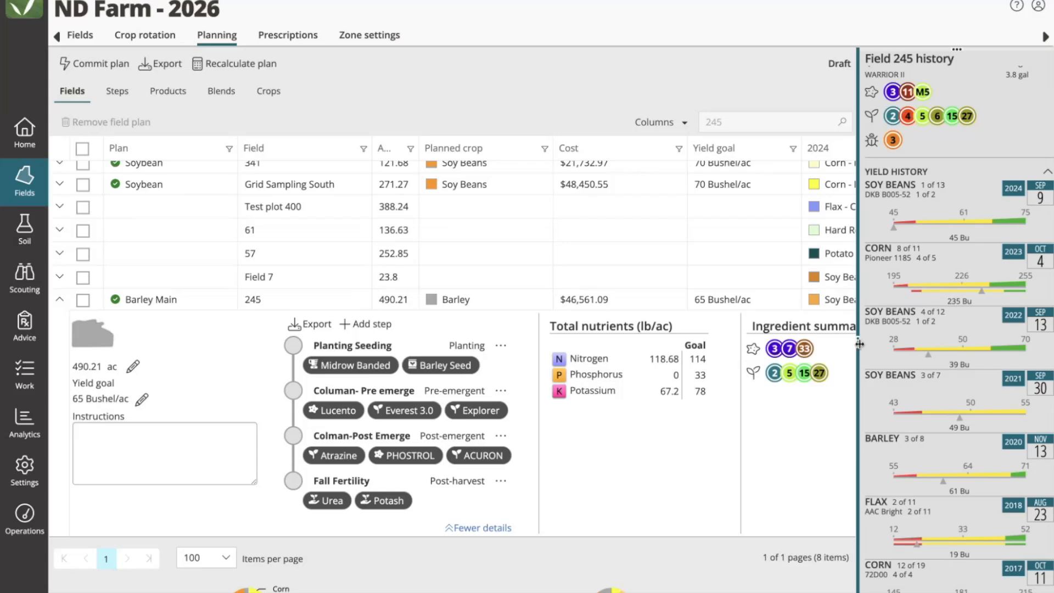
- Narrow the history pane and compare field 245's total nutrients with their goals
left_click_drag(860, 344, 932, 343)
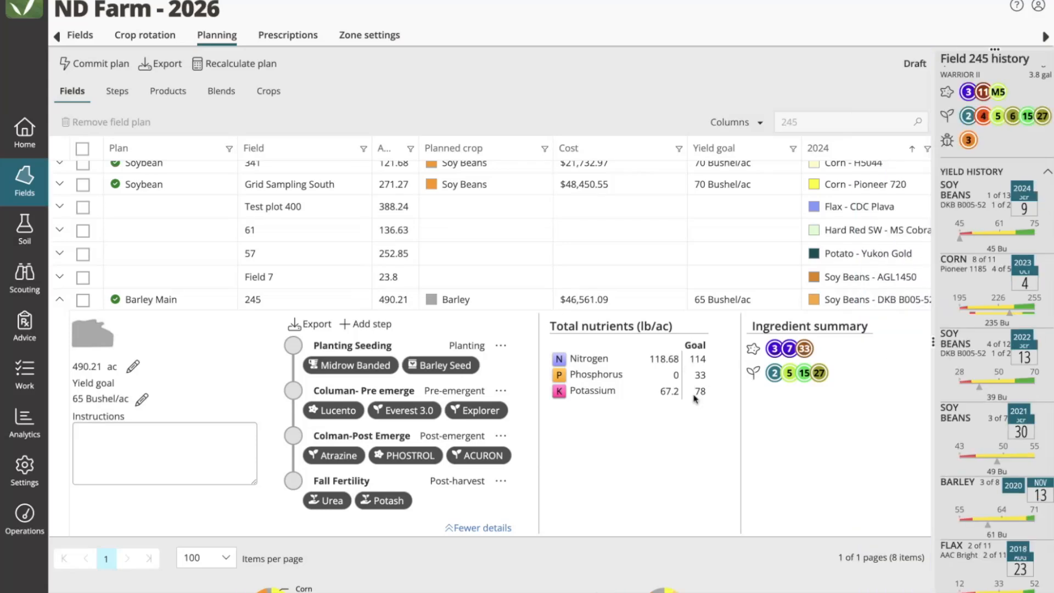
left_click_drag(709, 393, 691, 357)
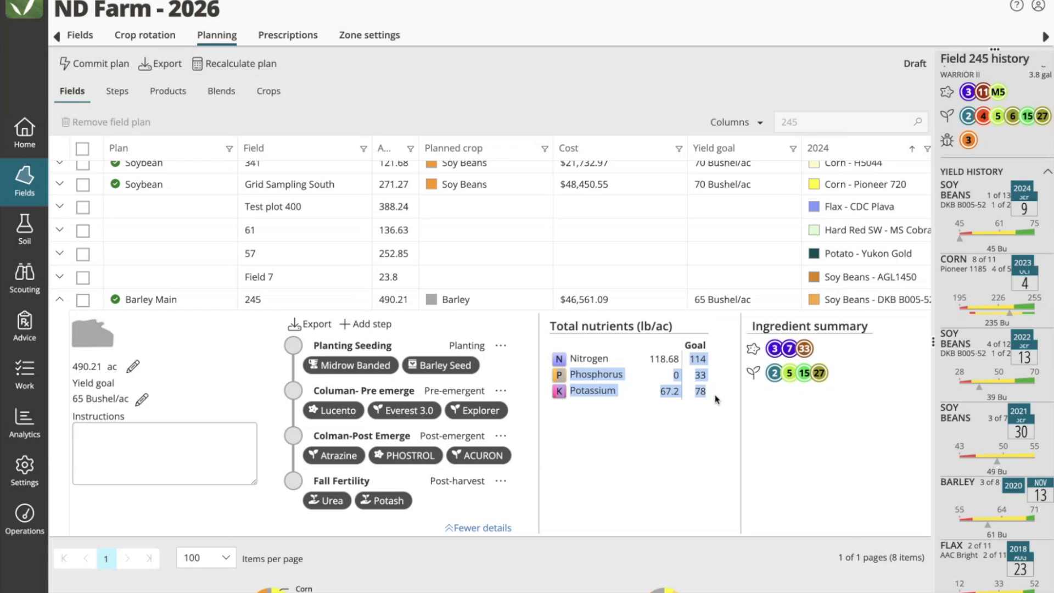
left_click(700, 375)
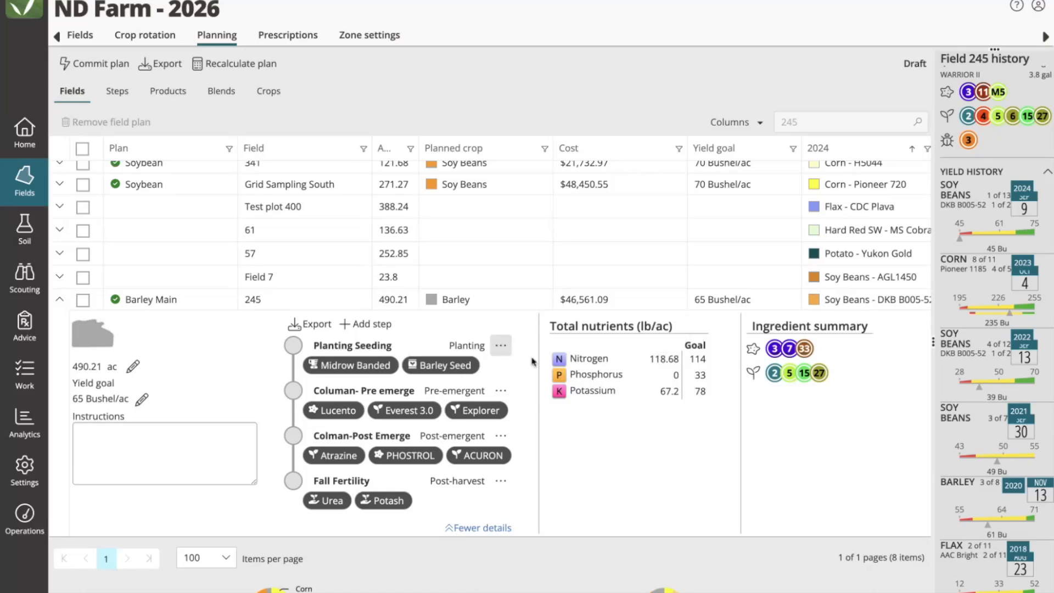
left_click_drag(649, 359, 674, 356)
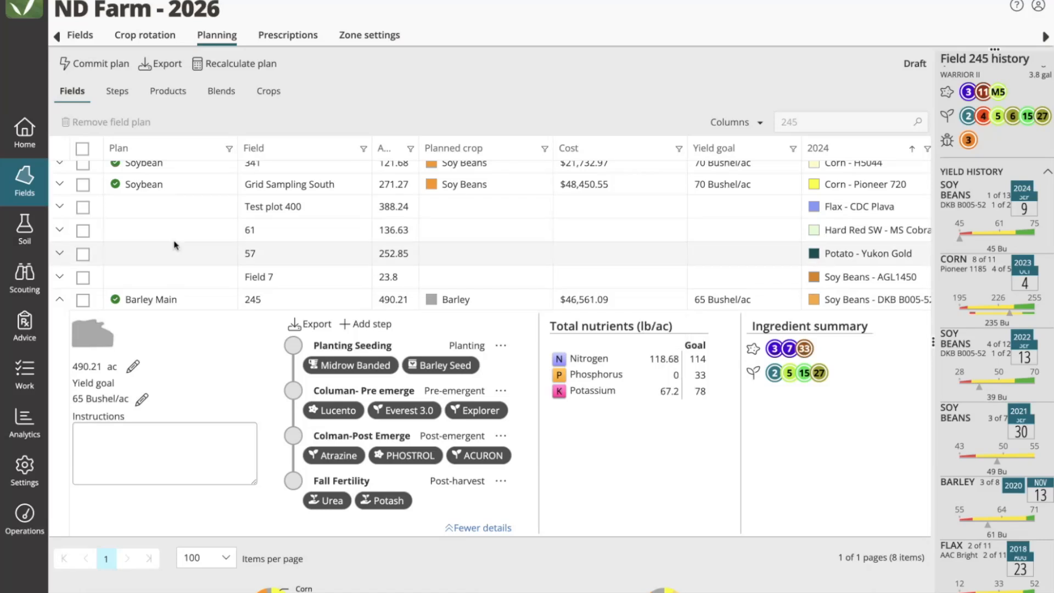
- Clear the field search, expand Field 3's plan details, and examine its total nutrients against the goals
scroll(660, 189, "up", 1)
left_click_drag(823, 122, 749, 119)
key("BackSpace")
left_click(64, 216)
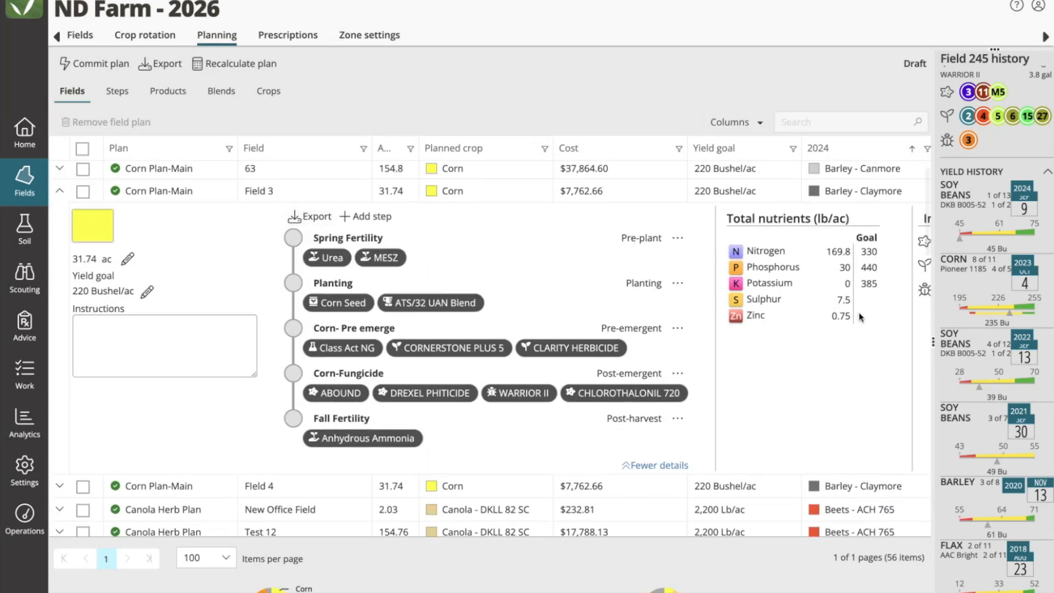
left_click_drag(854, 318, 798, 318)
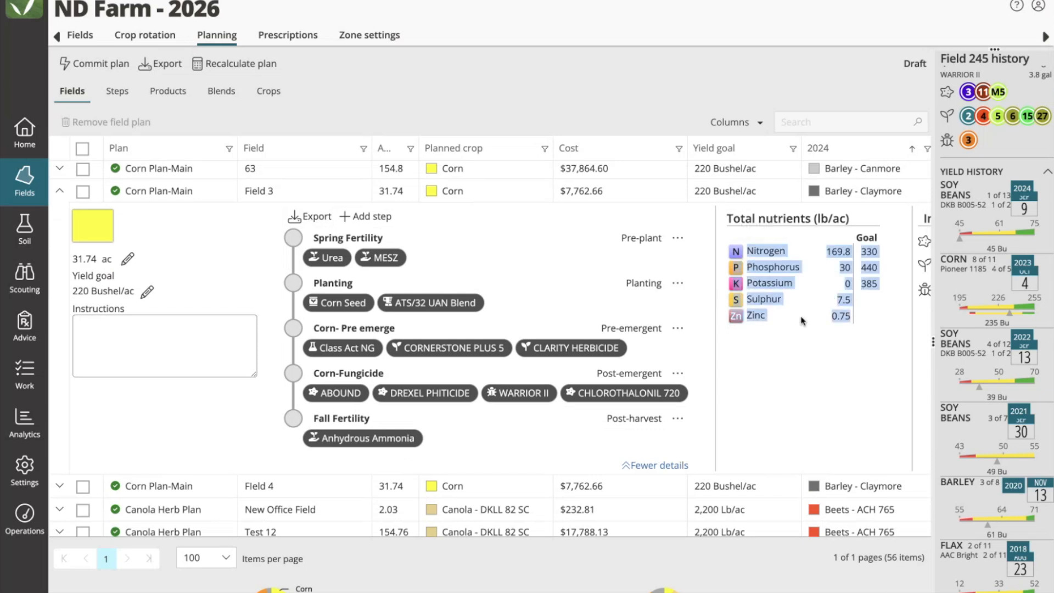
left_click(798, 326)
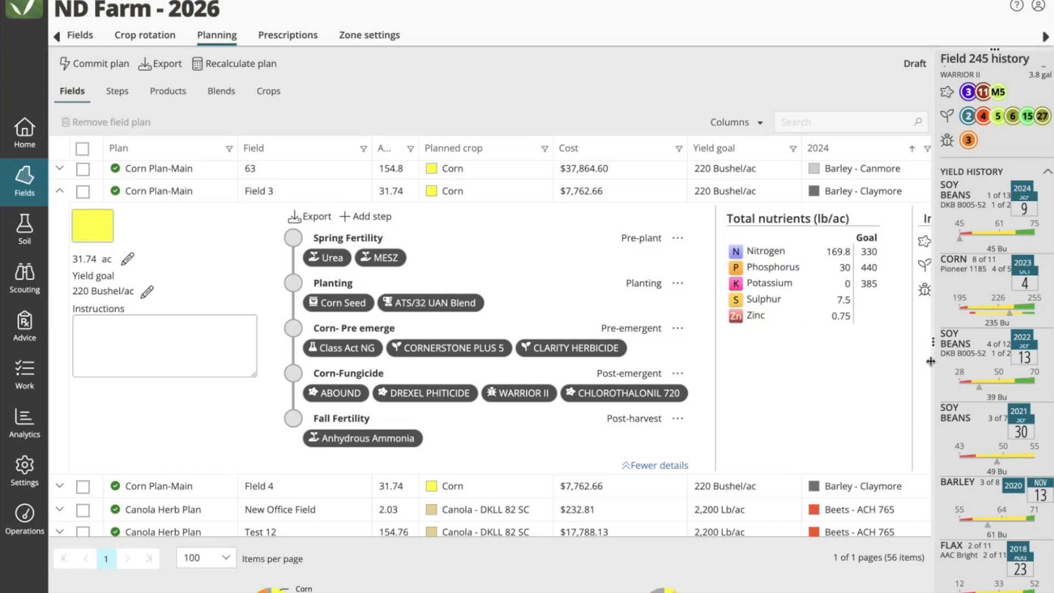
- Widen the history pane and set Field 3's yield goal to 240 Bushel/ac
left_click_drag(936, 348, 693, 299)
right_click(985, 342)
left_click(984, 342)
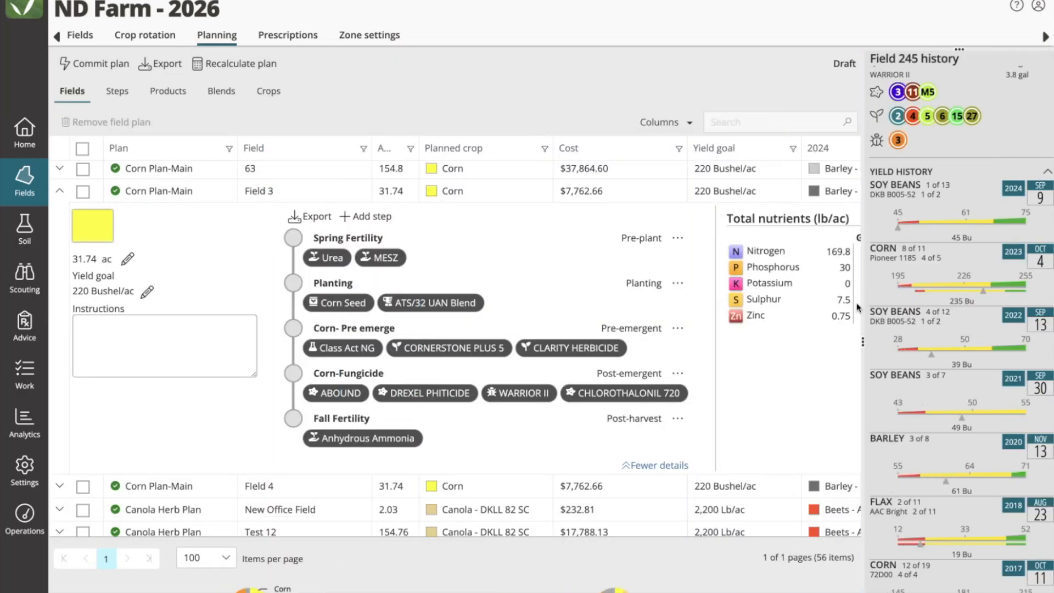
left_click(146, 292)
double_click(85, 291)
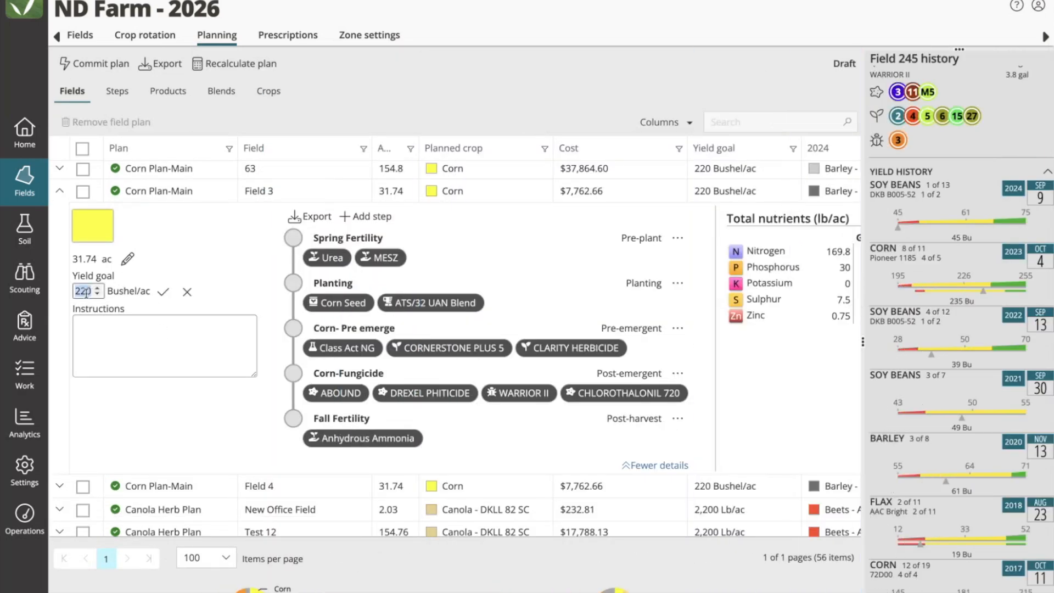
type("2")
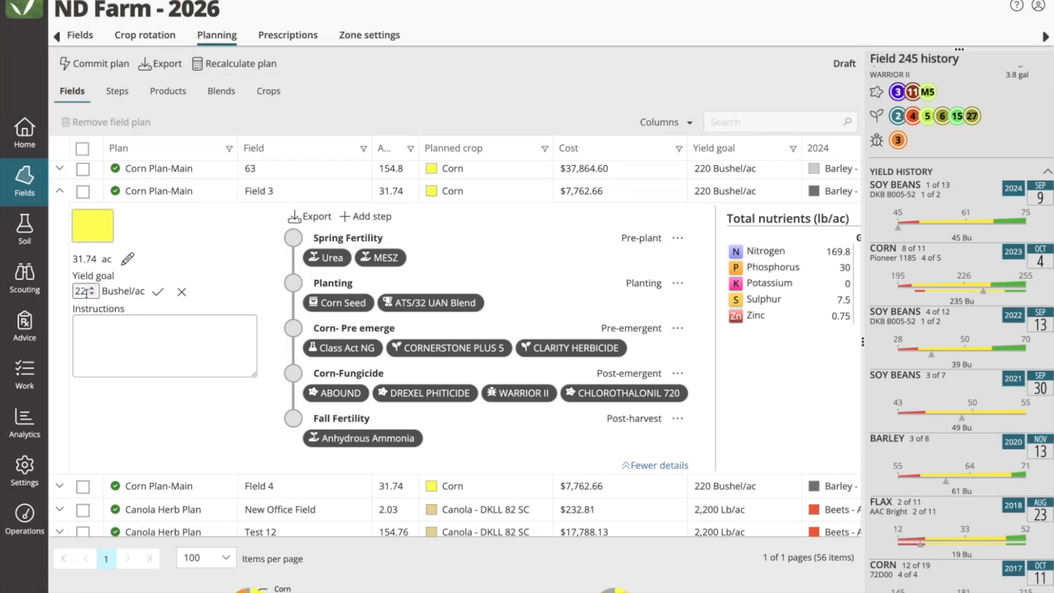
type("40")
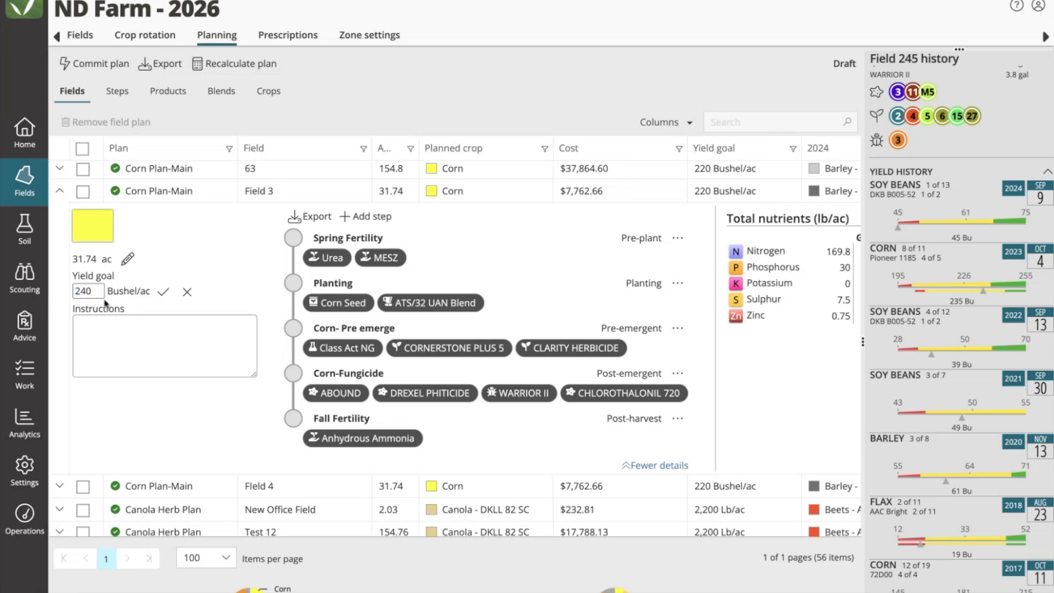
left_click(153, 292)
scroll(737, 283, "right", 1)
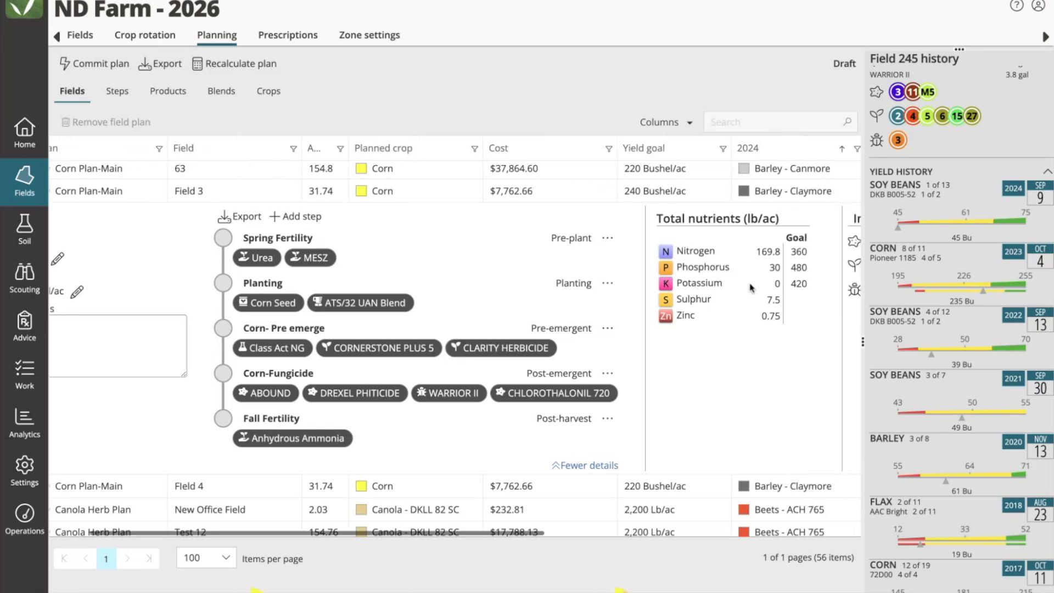
- Edit Field 3's Spring Fertility step and set the Urea rate to 135 lbs/ac
left_click_drag(866, 341, 838, 294)
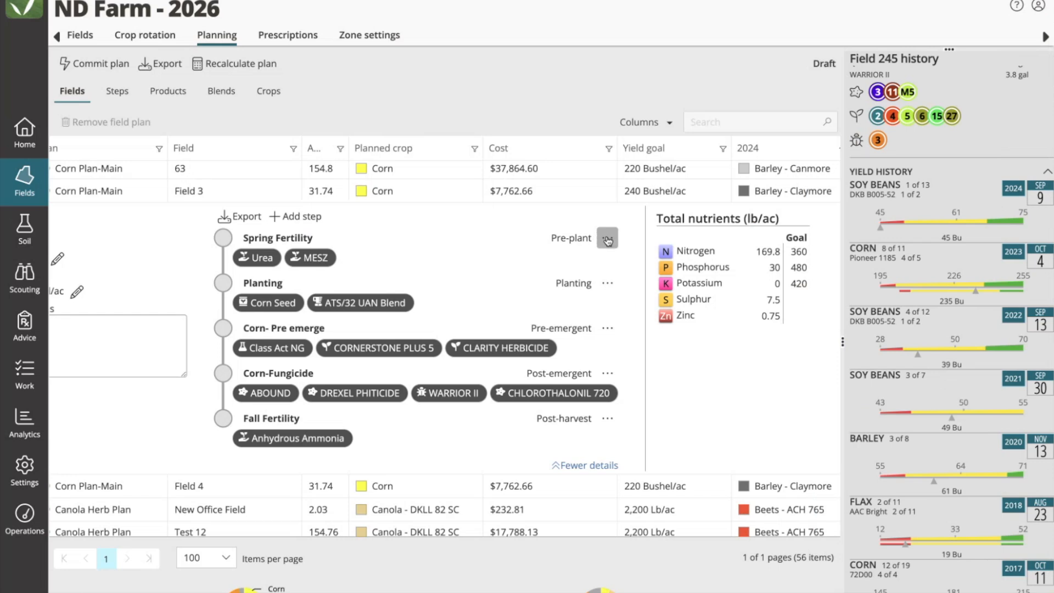
left_click(607, 240)
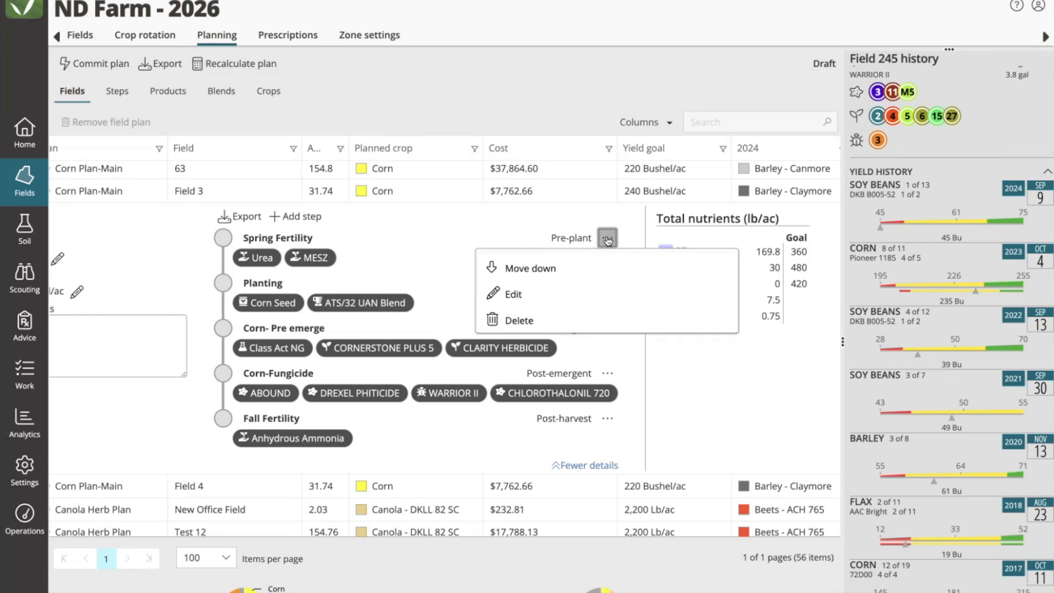
left_click(508, 294)
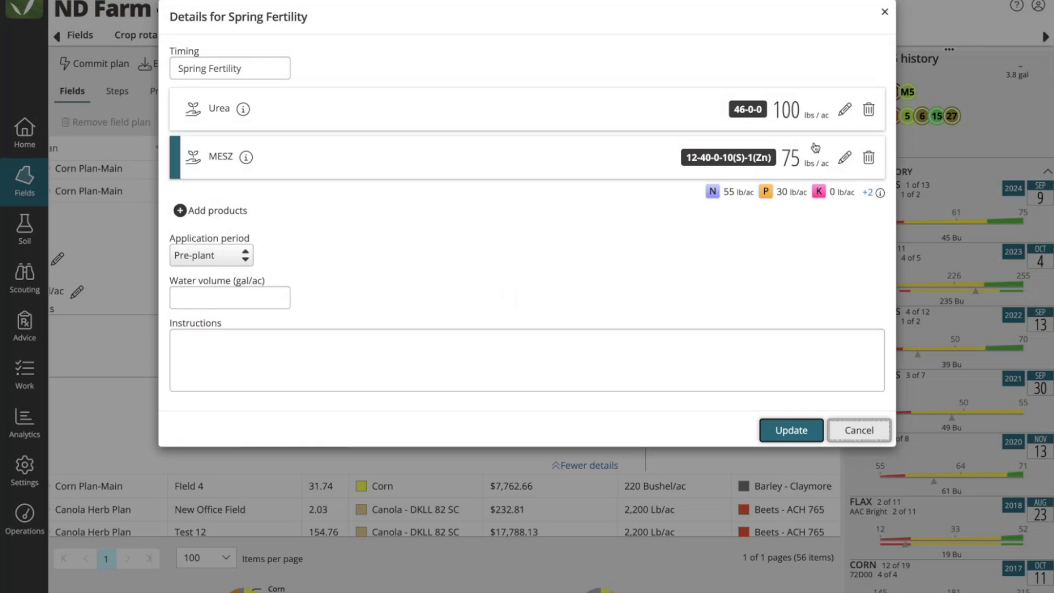
left_click(843, 111)
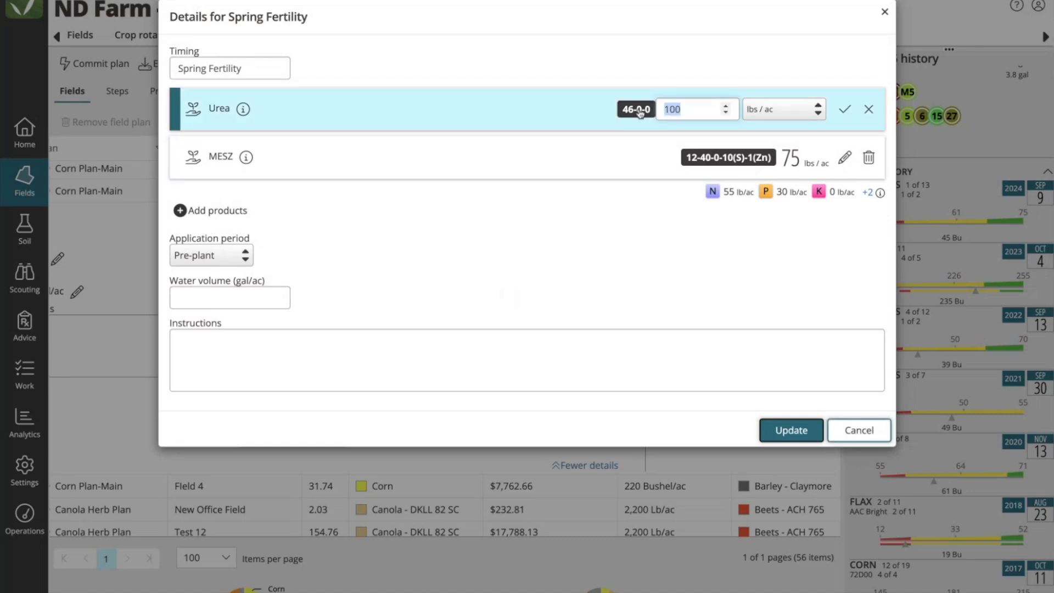
type("135")
left_click(844, 109)
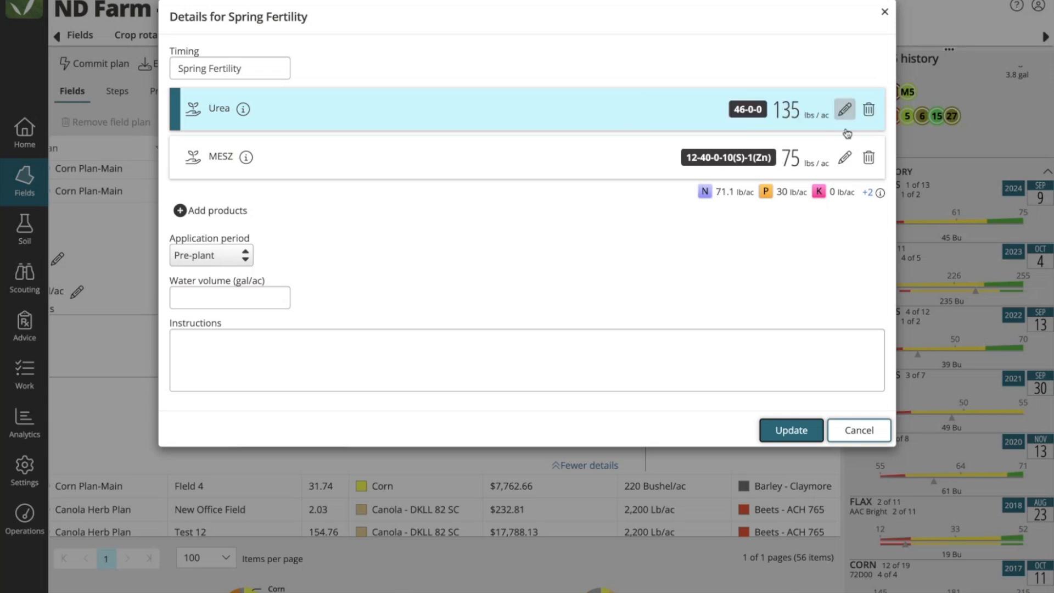
- Set the MESZ rate to 105 lbs/ac, check the nutrient totals, and save the Spring Fertility step
left_click(844, 157)
left_click(706, 157)
key("BackSpace")
type("105")
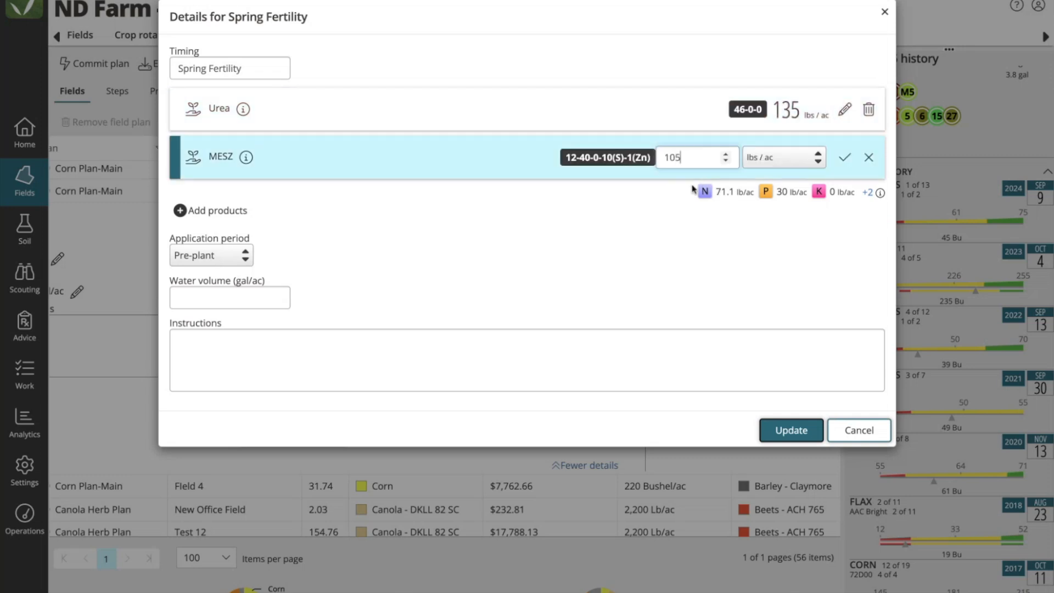
left_click(844, 157)
left_click_drag(694, 193, 857, 203)
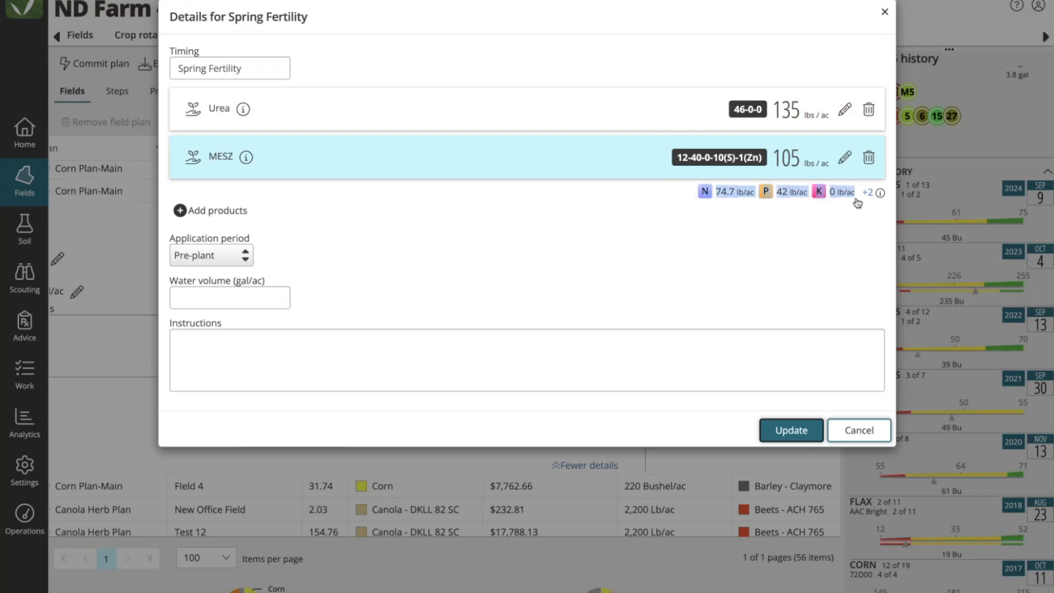
left_click(791, 429)
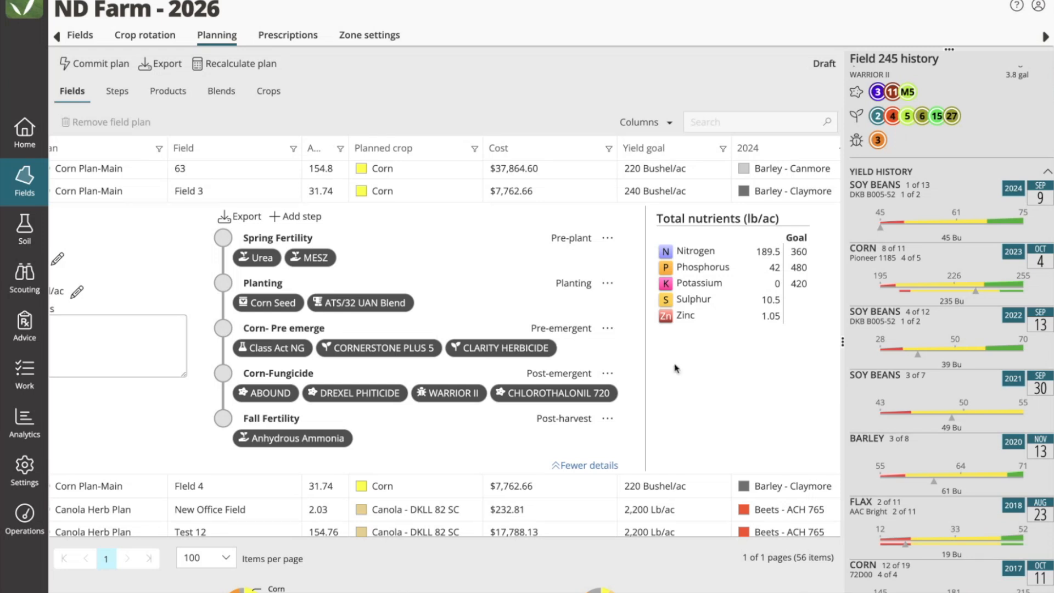
- Set the ATS/32 UAN Blend rate in Field 3's Planting step to 25 gal/ac and save the step
scroll(677, 368, "left", 3)
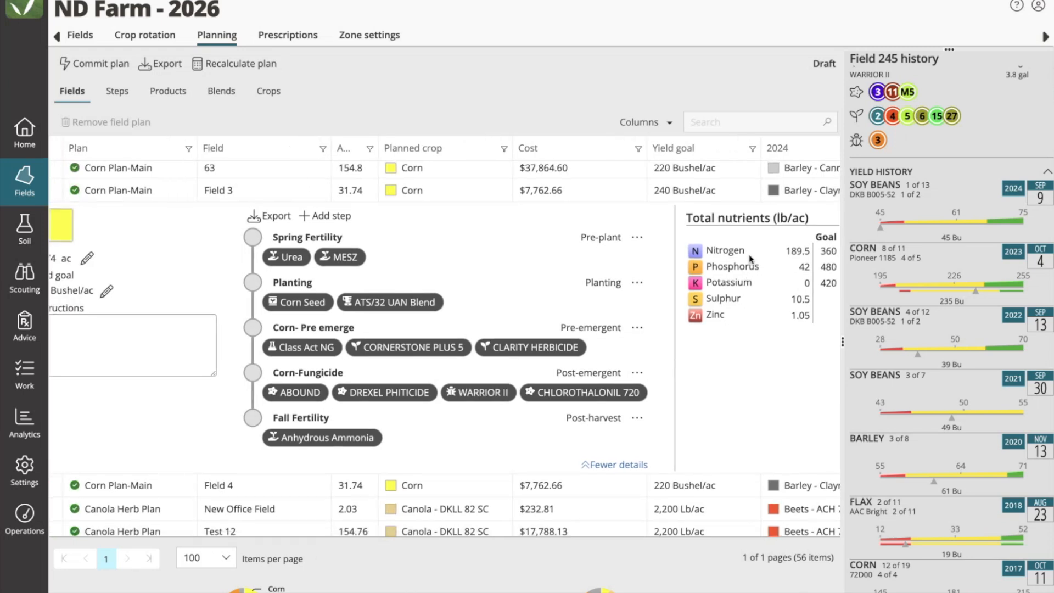
left_click(637, 282)
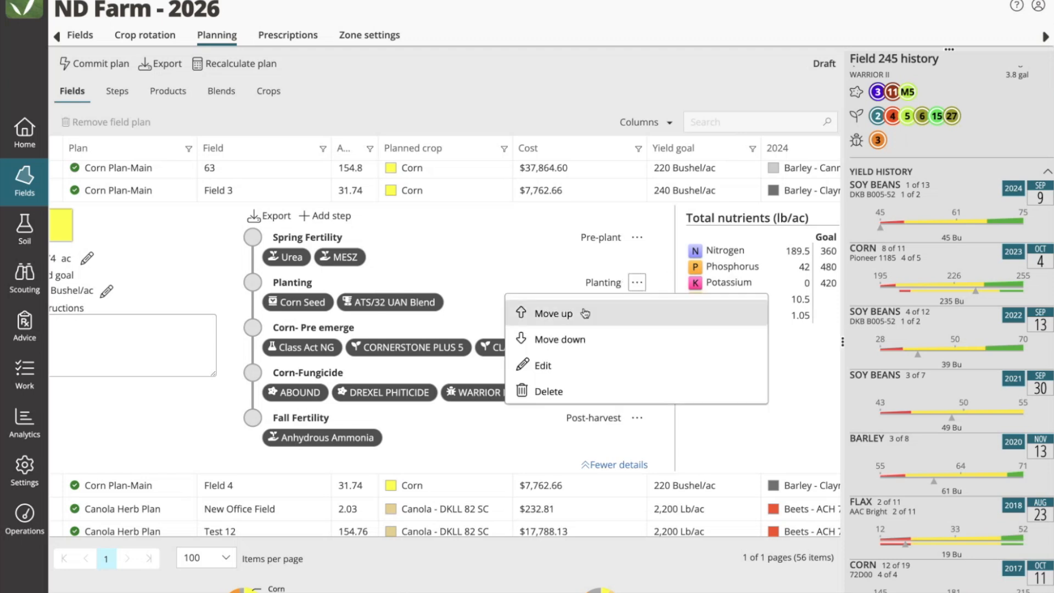
left_click(544, 362)
left_click(844, 158)
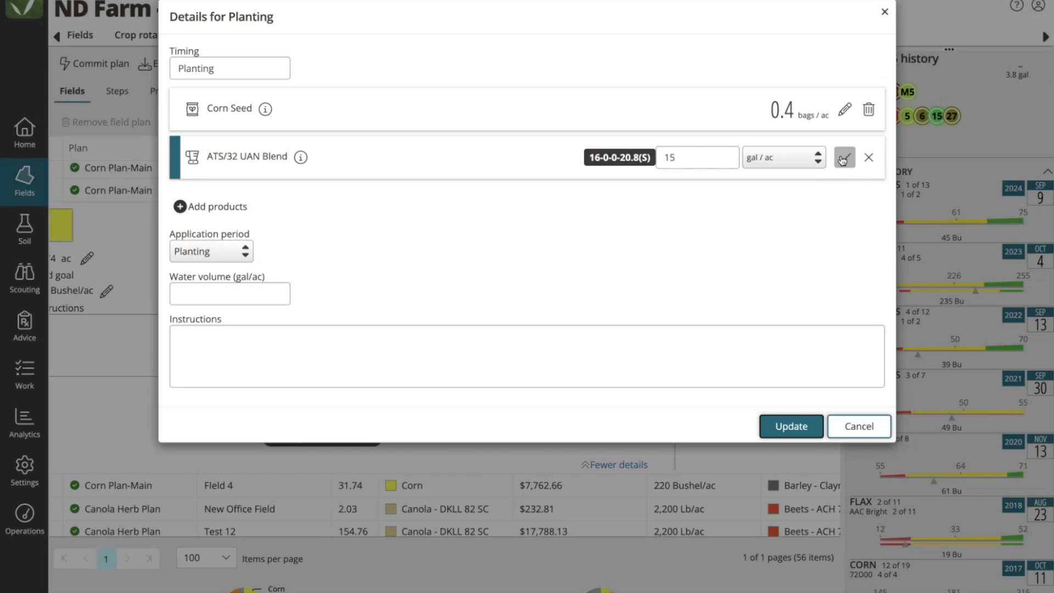
left_click_drag(684, 158, 647, 161)
type("25")
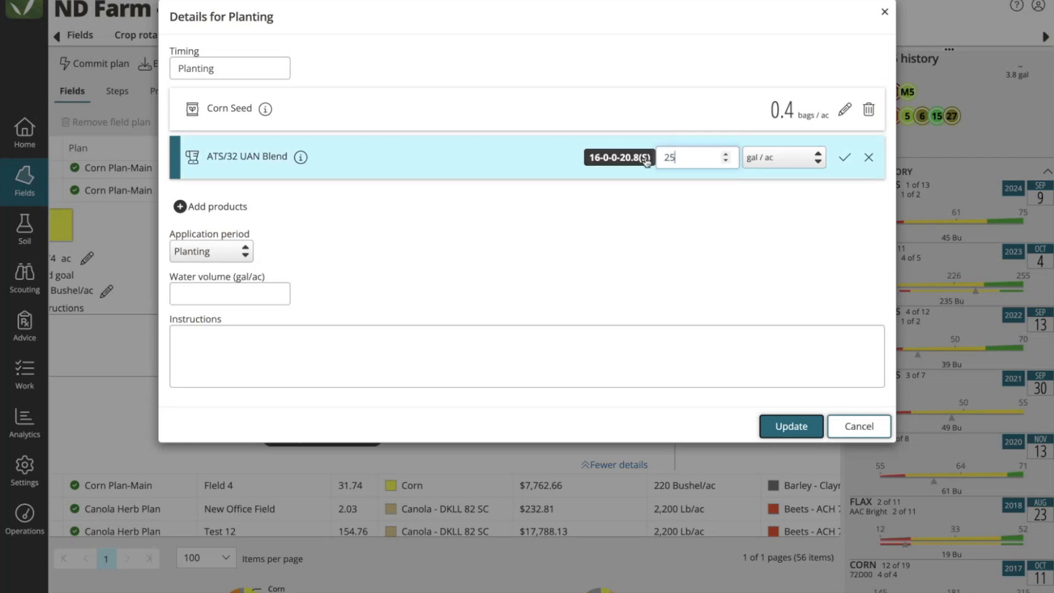
left_click(845, 158)
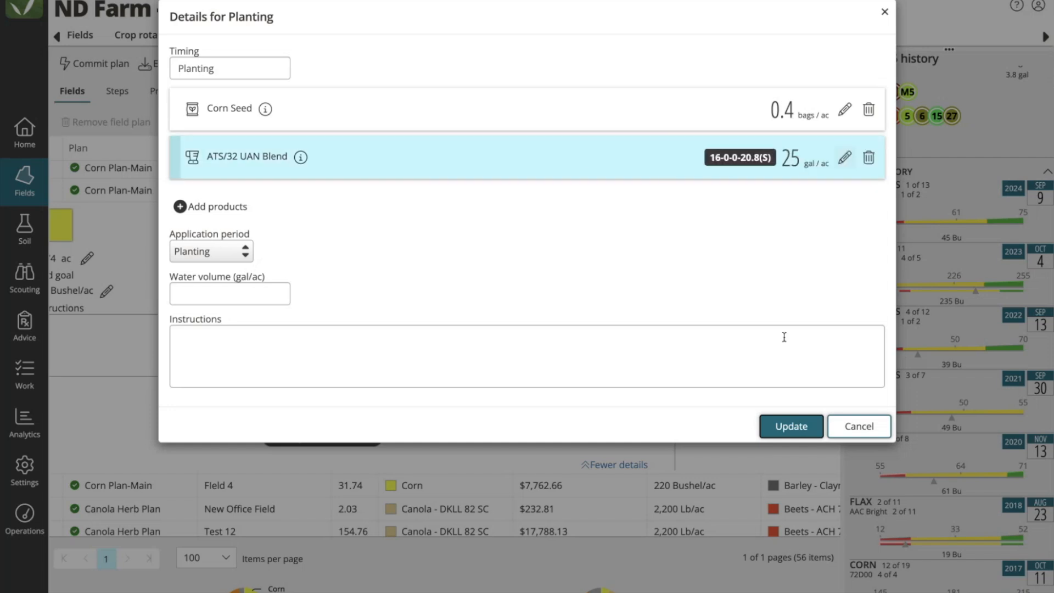
left_click(790, 426)
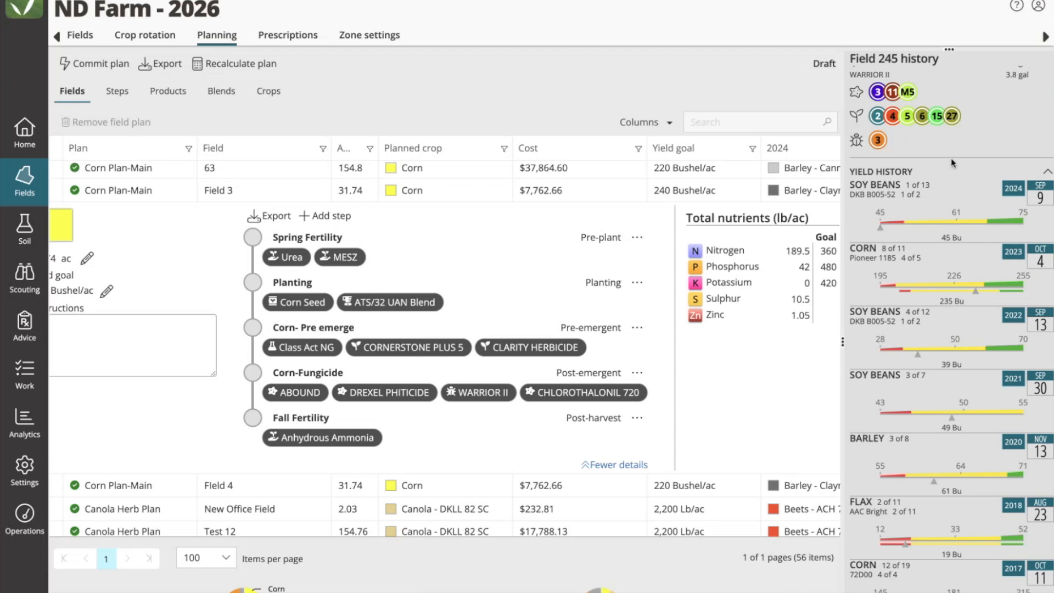
- Review the yield history and soil metrics of field 245, including its potassium trend chart
scroll(943, 269, "down", 10)
scroll(943, 270, "up", 3)
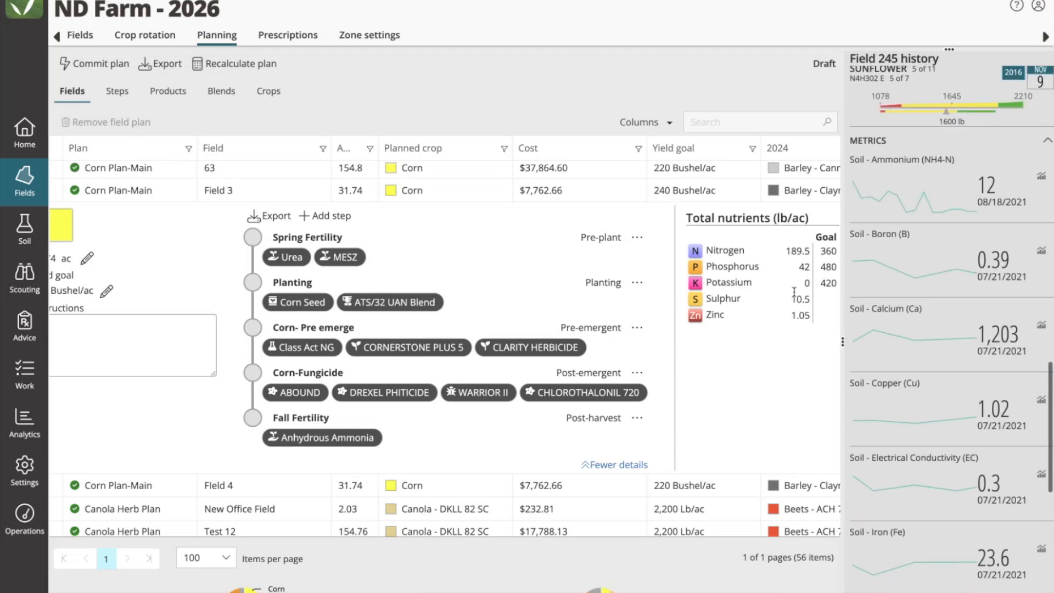
scroll(951, 385, "down", 5)
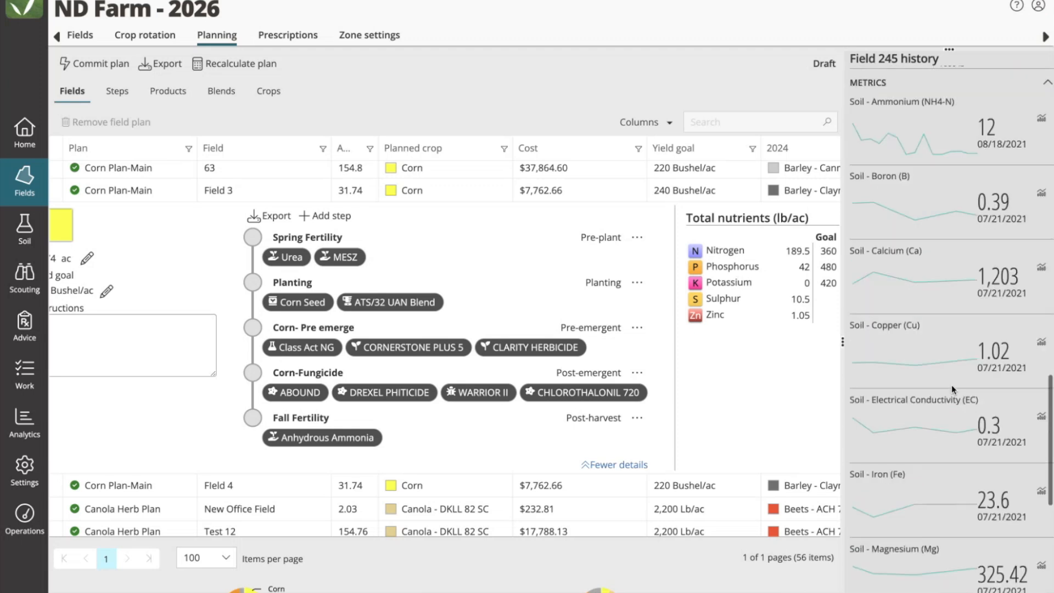
scroll(951, 384, "down", 5)
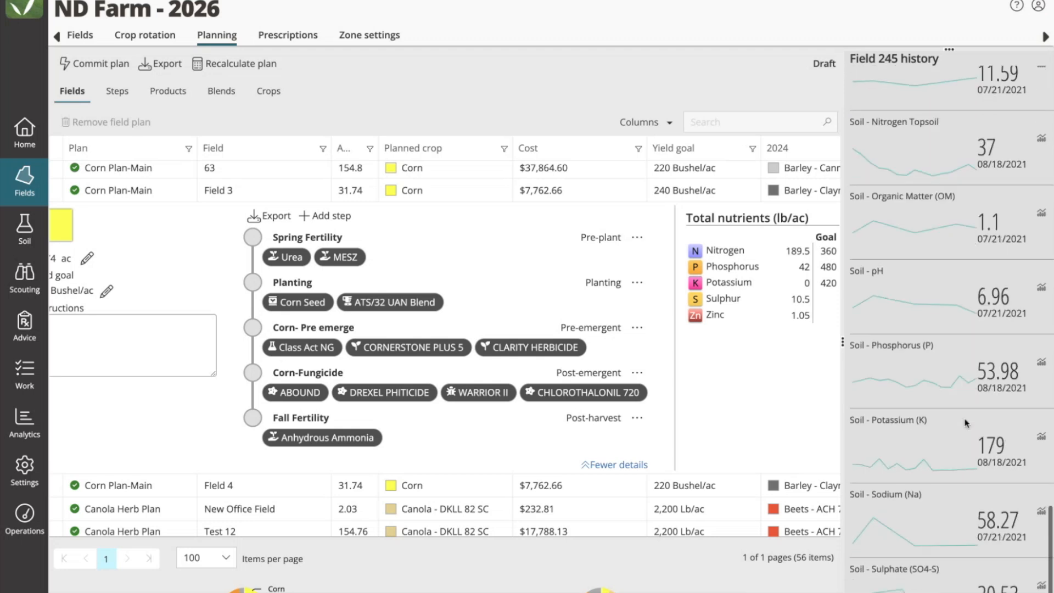
left_click(1041, 439)
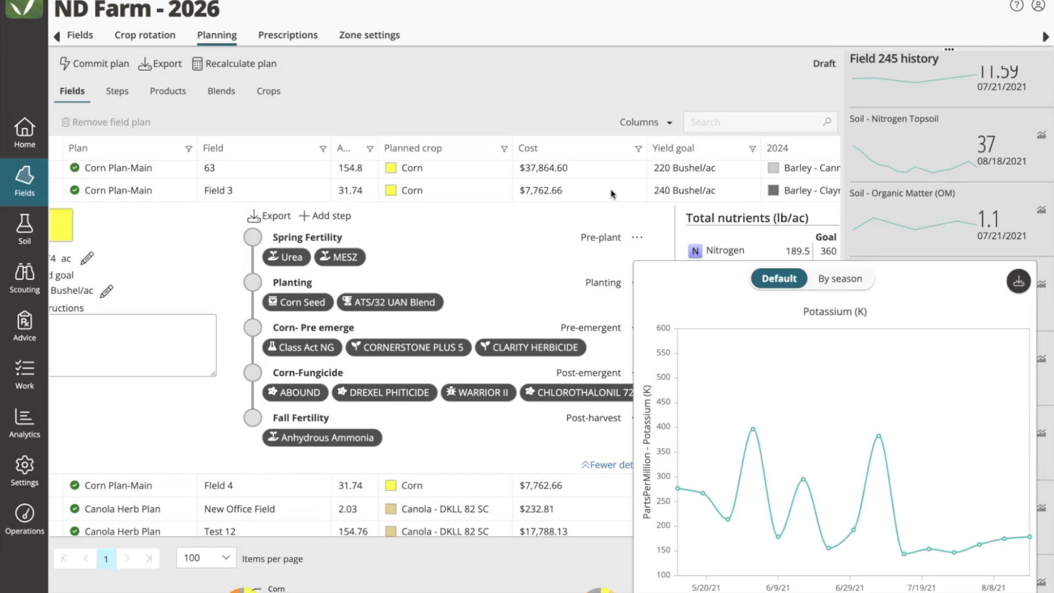
left_click(544, 96)
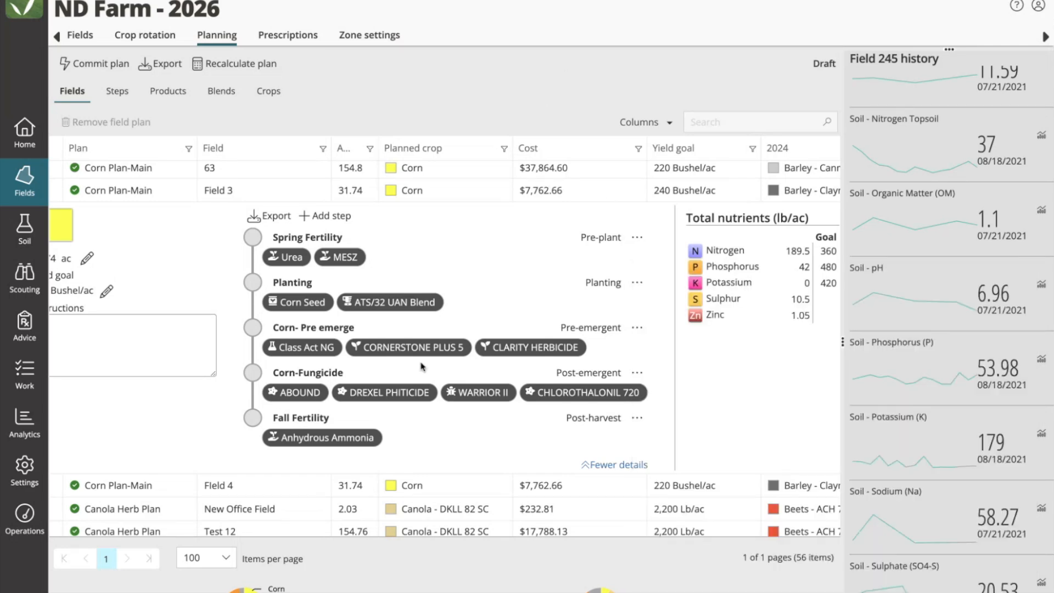
- Delete the Corn-Fungicide step from Field 3's corn plan
scroll(421, 366, "right", 3)
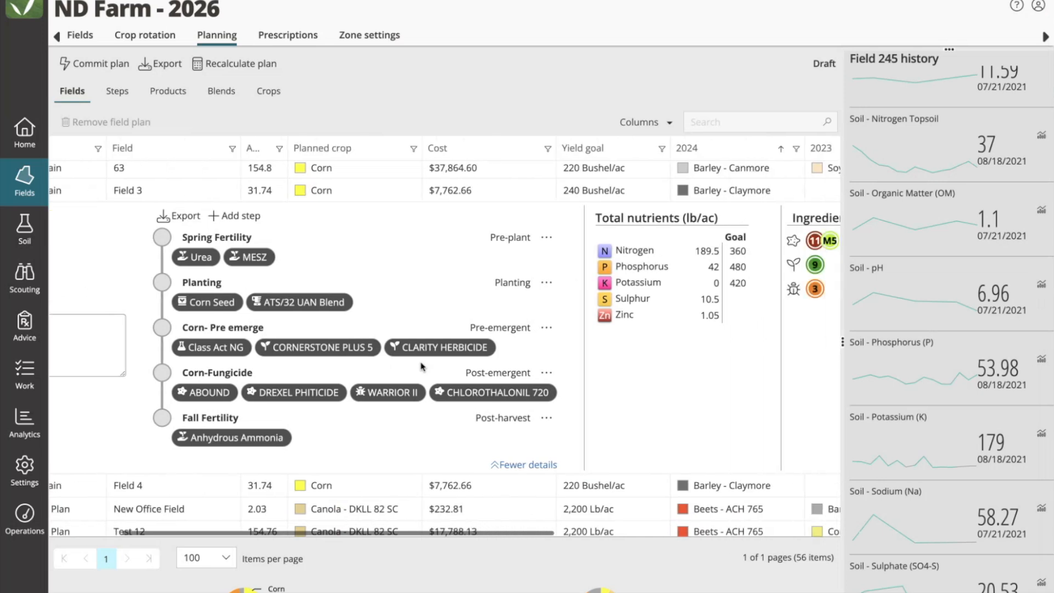
scroll(421, 366, "left", 4)
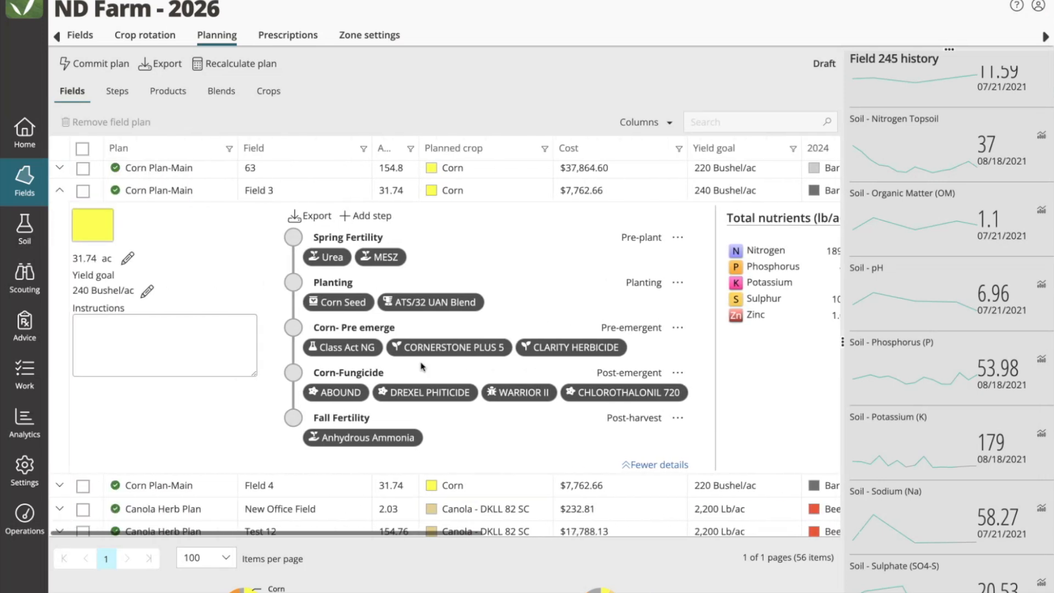
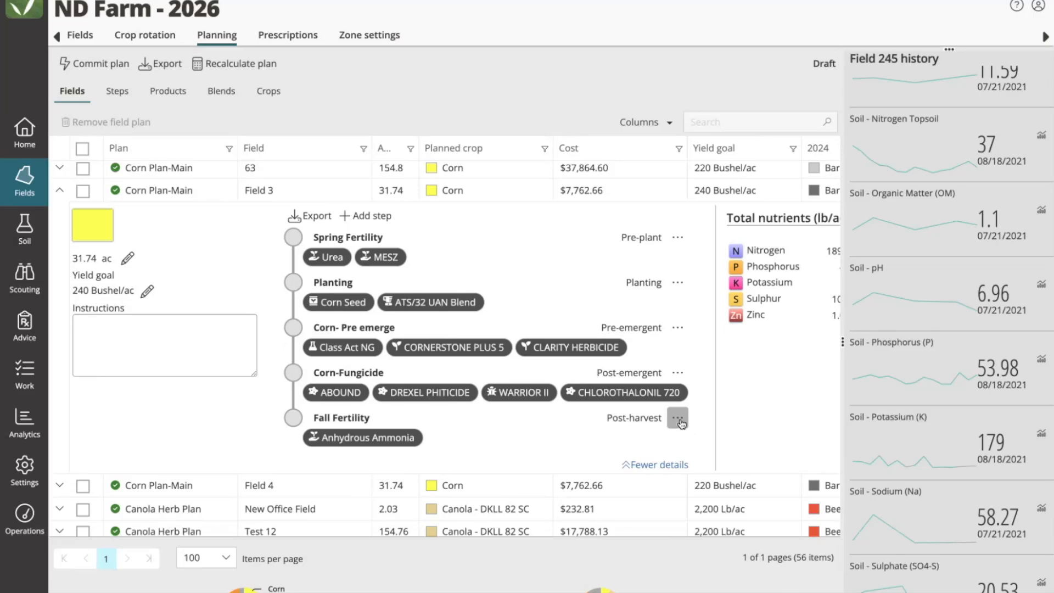
left_click(678, 373)
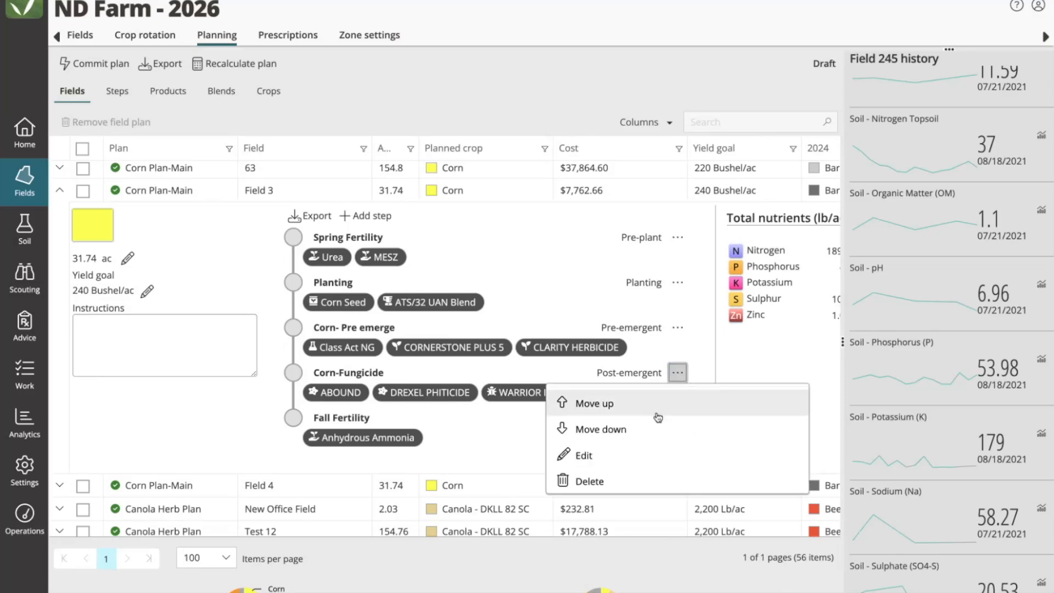
left_click(591, 480)
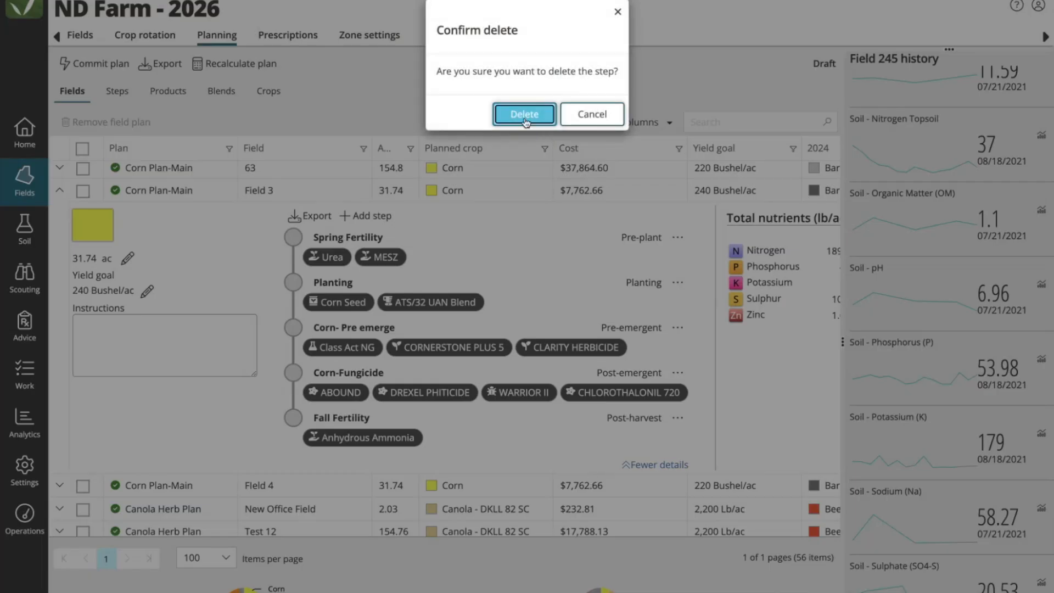
left_click(524, 115)
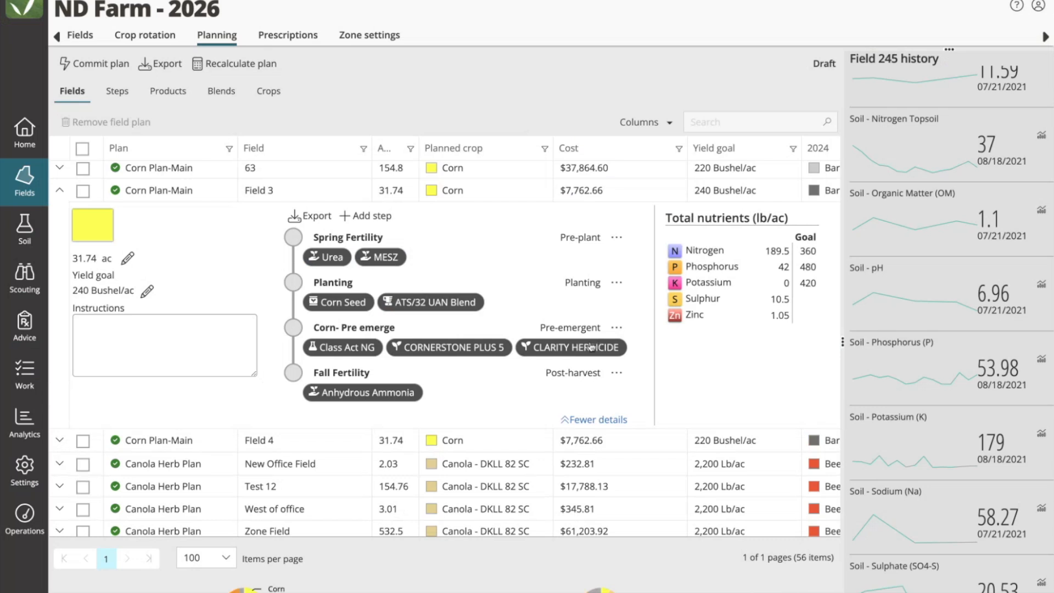
left_click(370, 215)
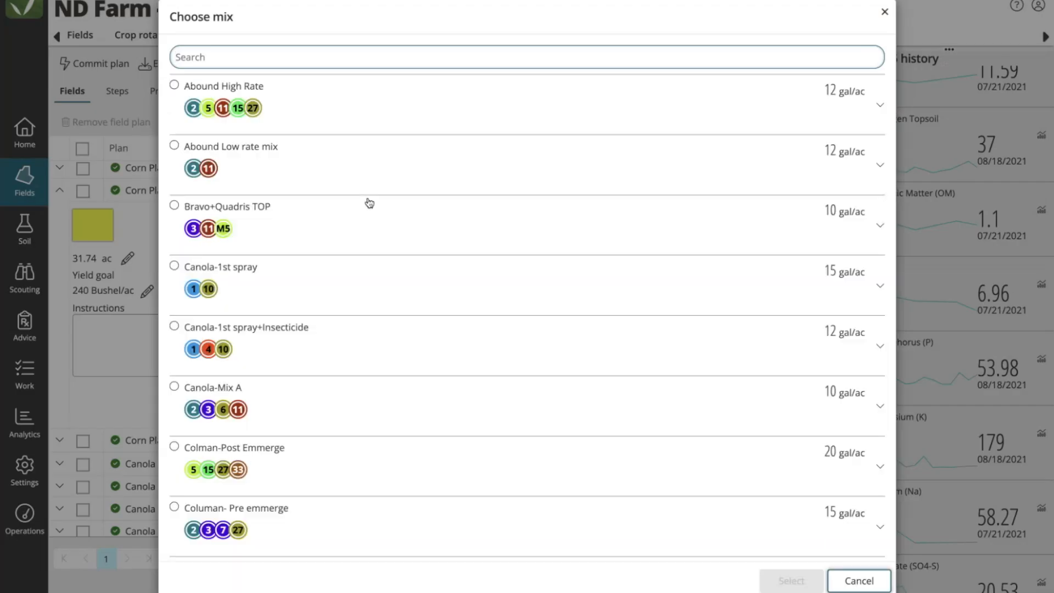
type("Sile")
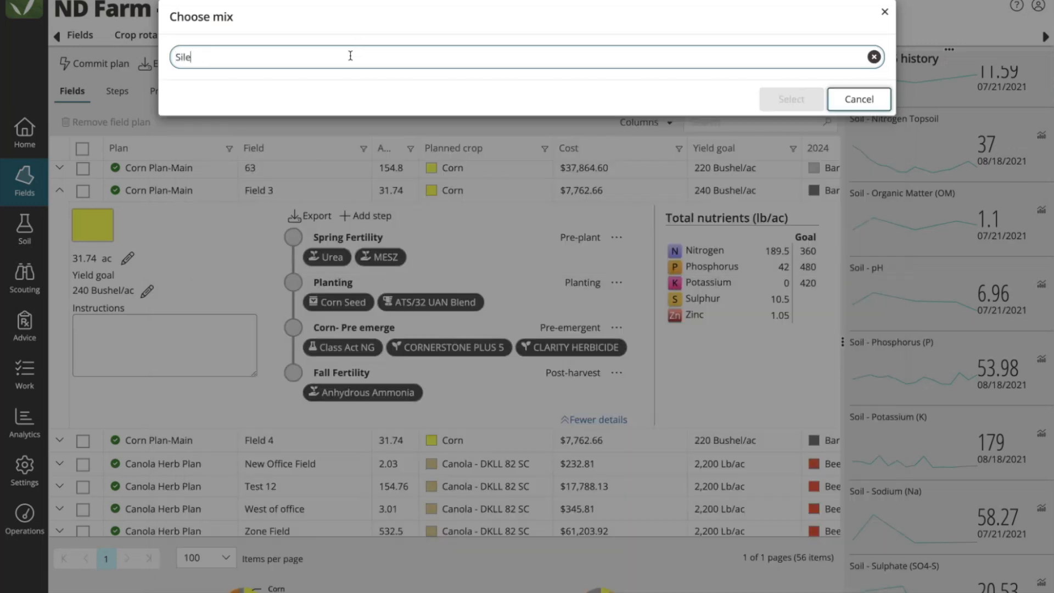
key("BackSpace")
key("BackSpace")
key("BackSpace")
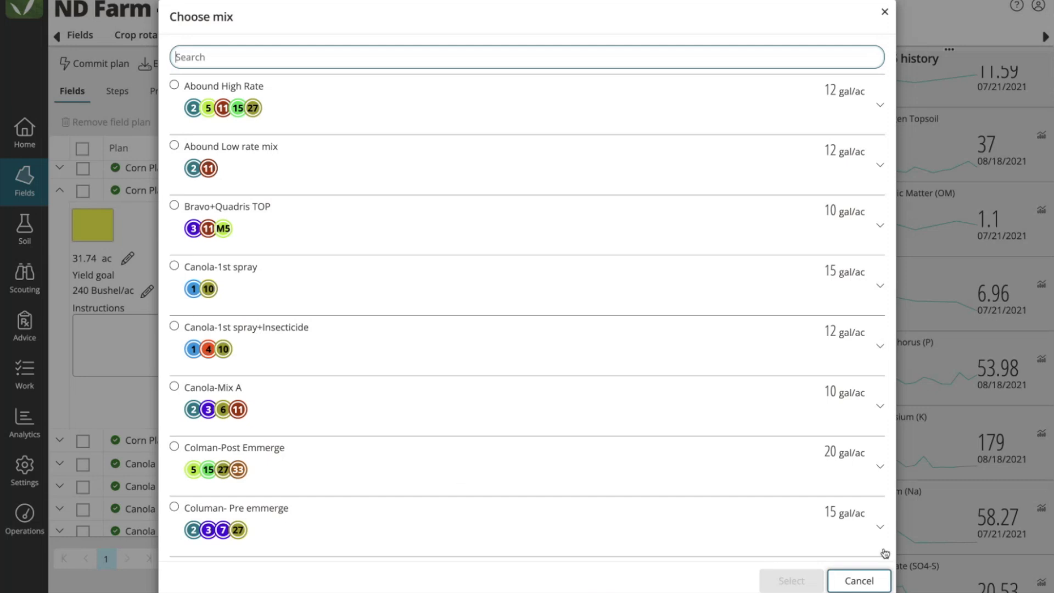
left_click(857, 581)
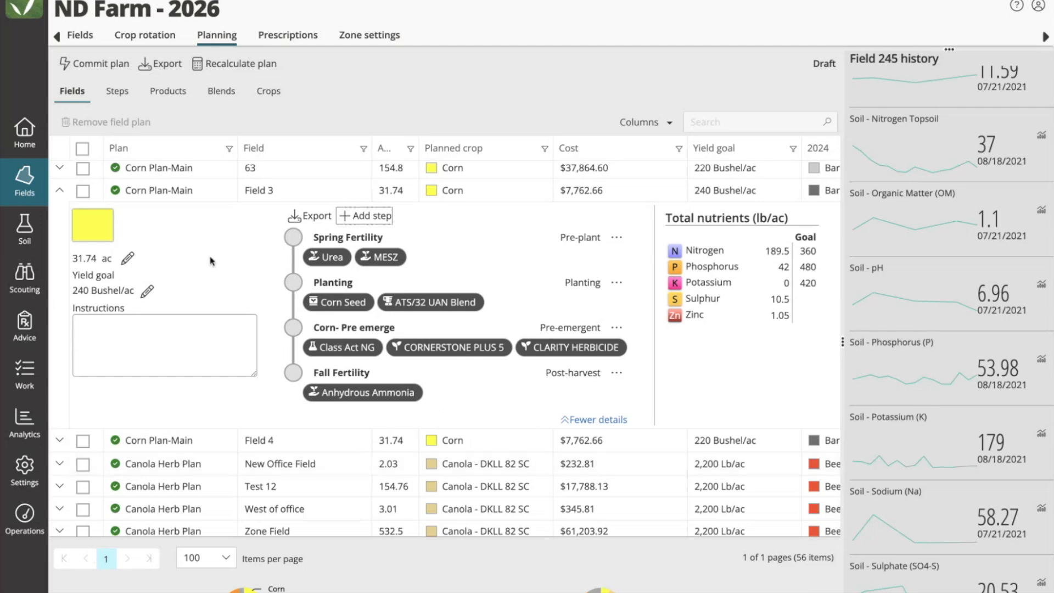
- Switch the plan to its steps overview with all crop groups collapsed and the field history pane hidden
left_click(702, 190)
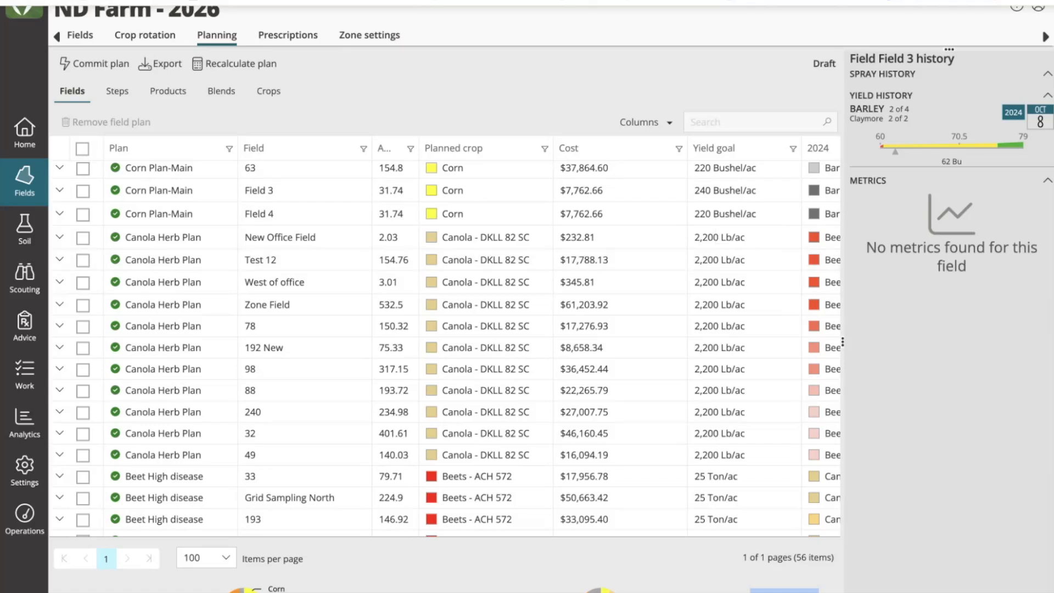
left_click(117, 93)
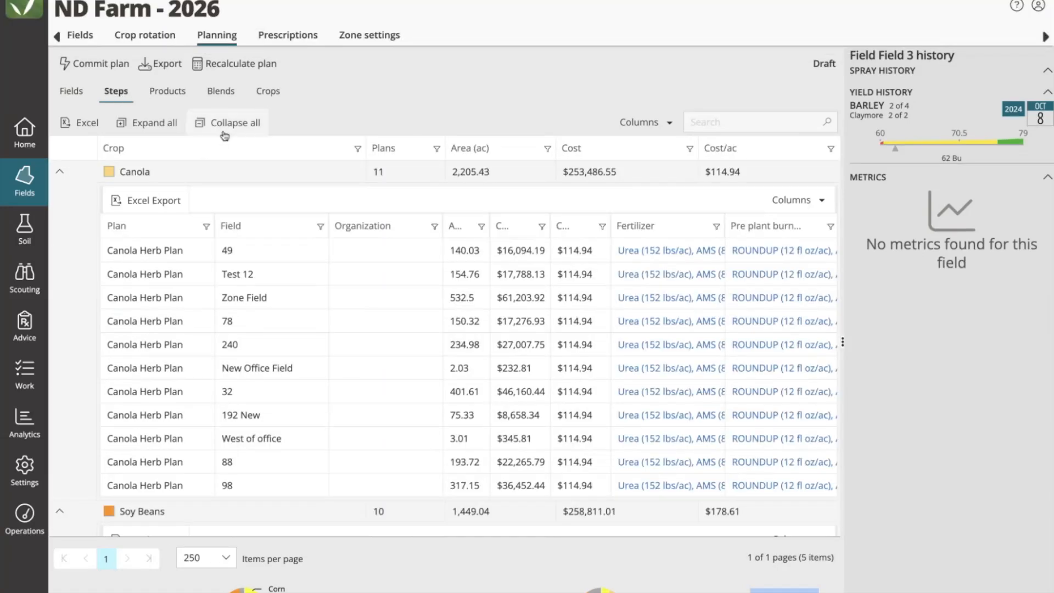
left_click(228, 122)
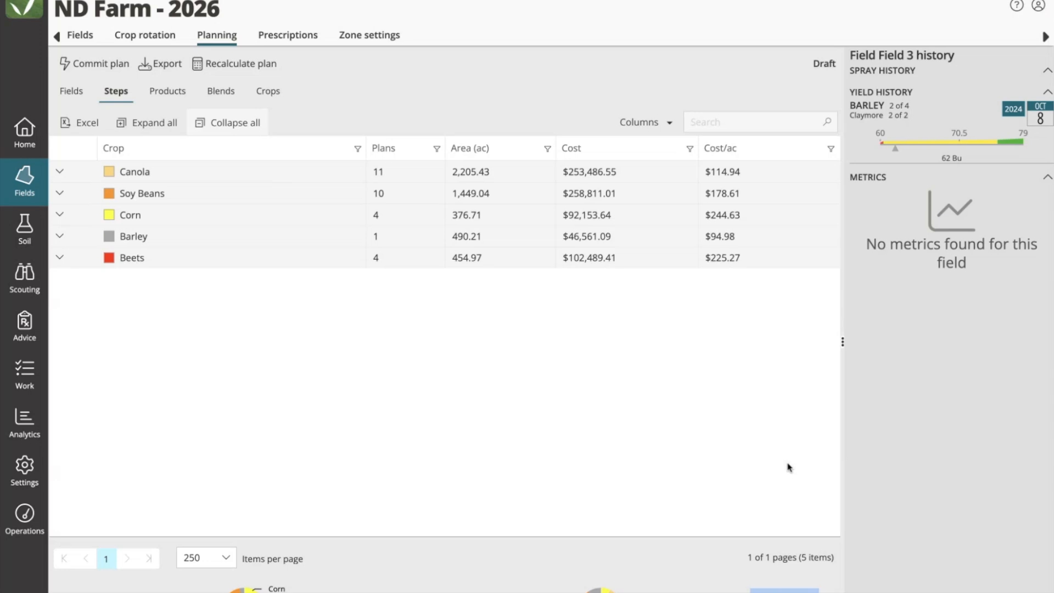
left_click(842, 341)
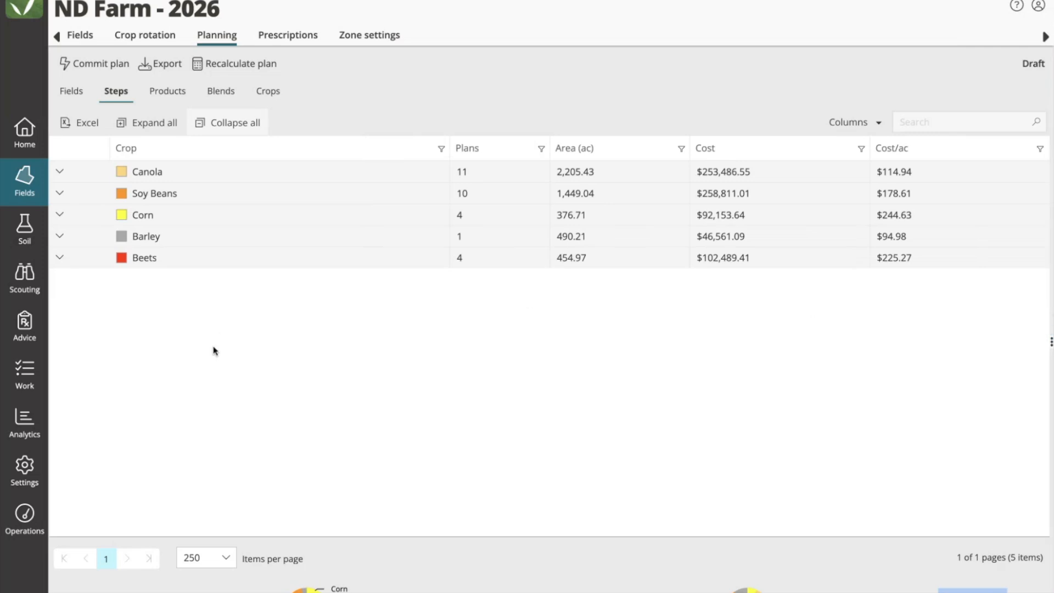
- Expand the Canola group and widen its Fertilizer, Cost/ac, Cost and Area columns
left_click(59, 172)
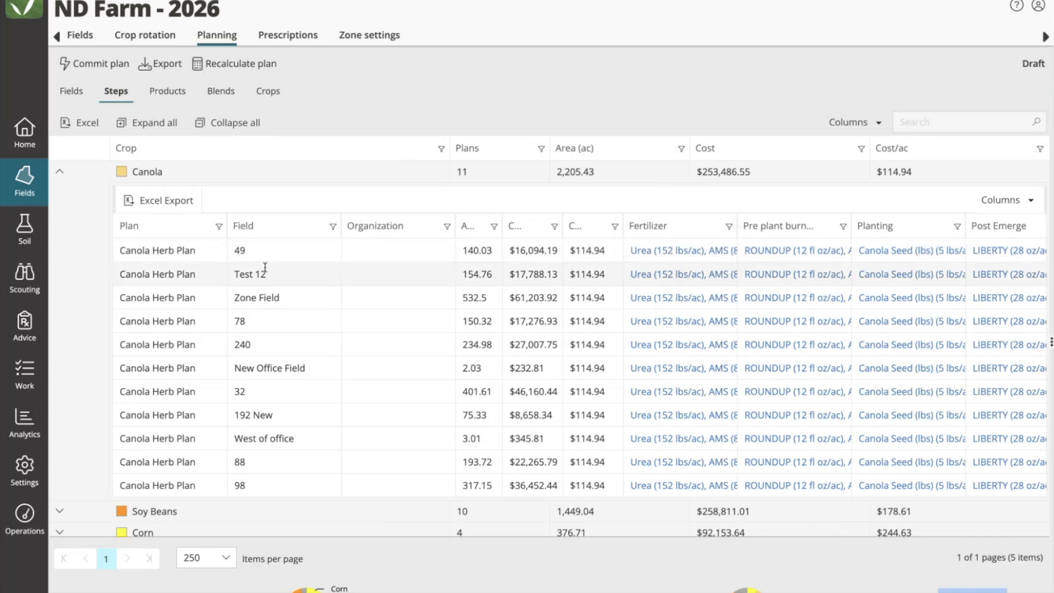
scroll(452, 297, "right", 2)
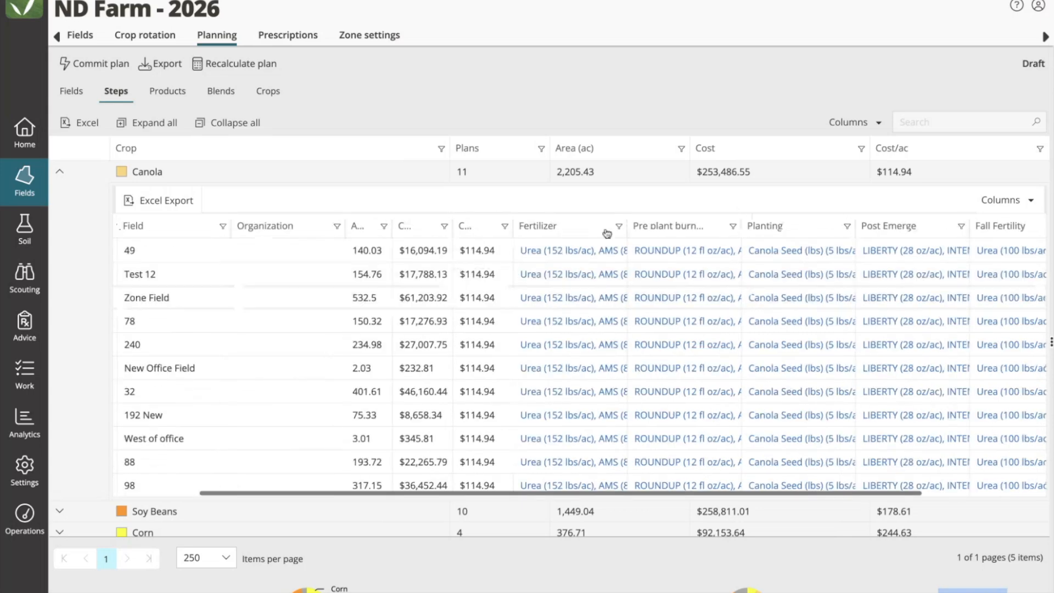
left_click_drag(625, 222, 730, 223)
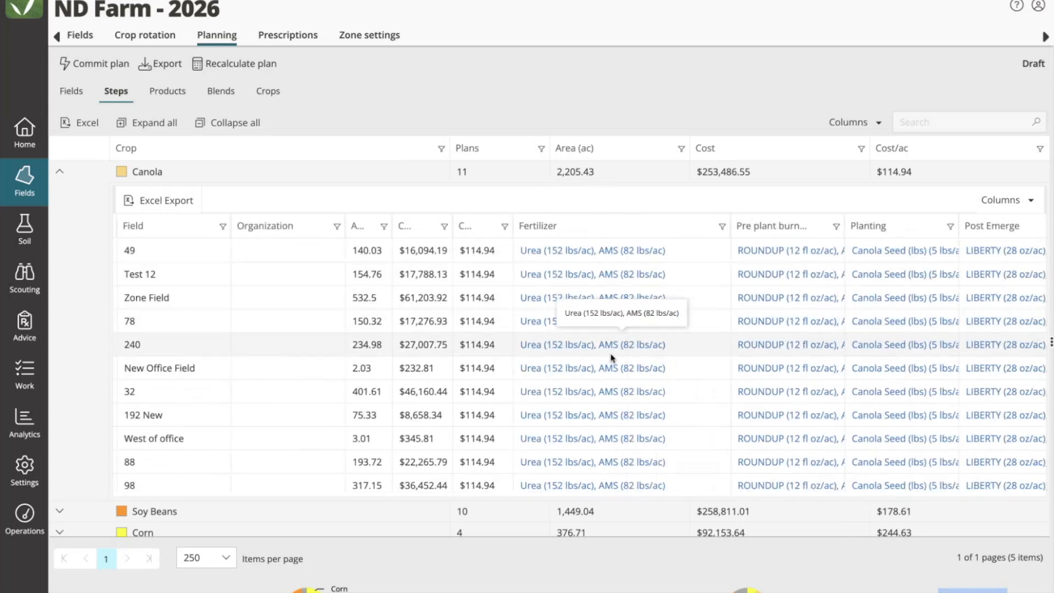
scroll(612, 357, "left", 2)
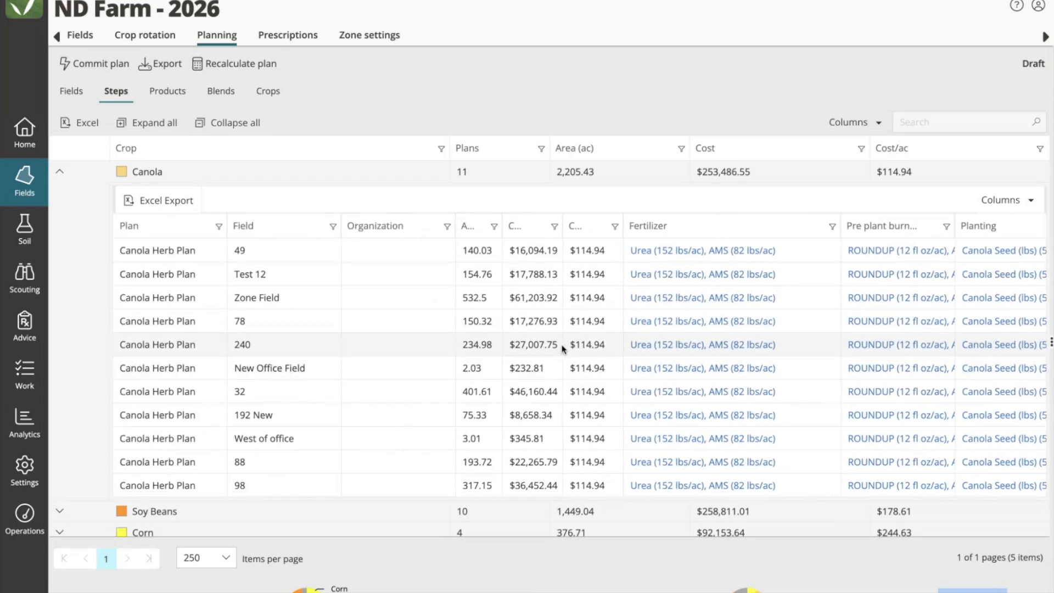
left_click_drag(623, 223, 646, 224)
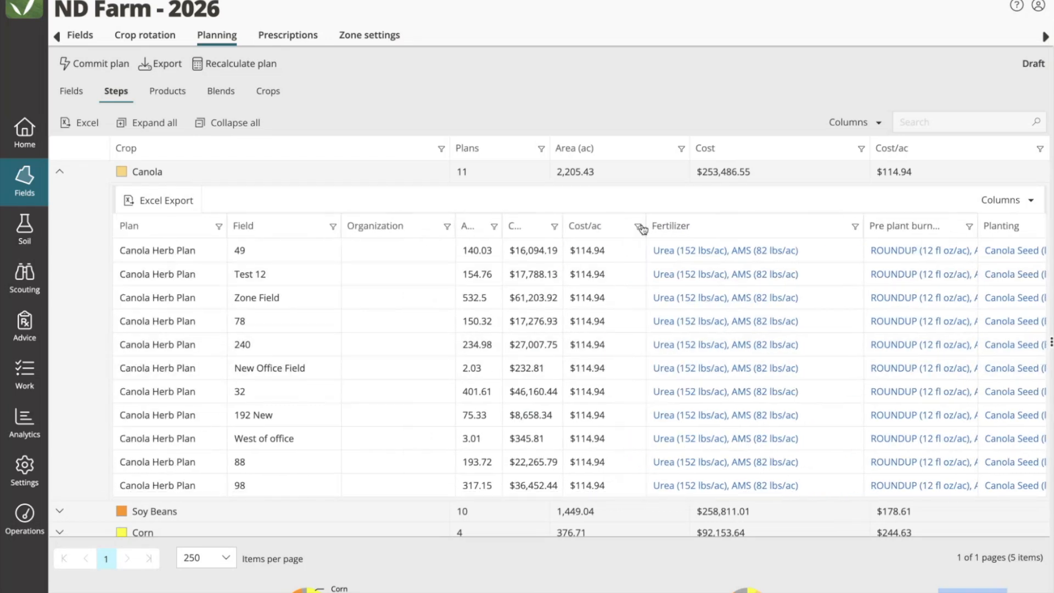
left_click_drag(560, 222, 578, 223)
left_click_drag(500, 221, 518, 220)
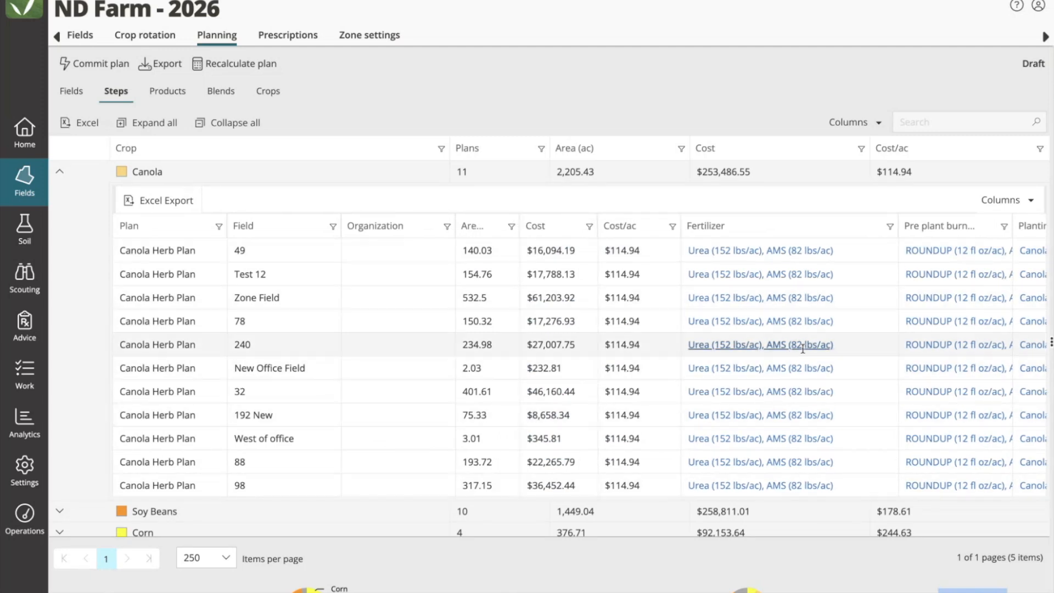
- Edit field 49's canola fertilizer step and set the Urea rate to 165 lbs/ac
left_click(820, 252)
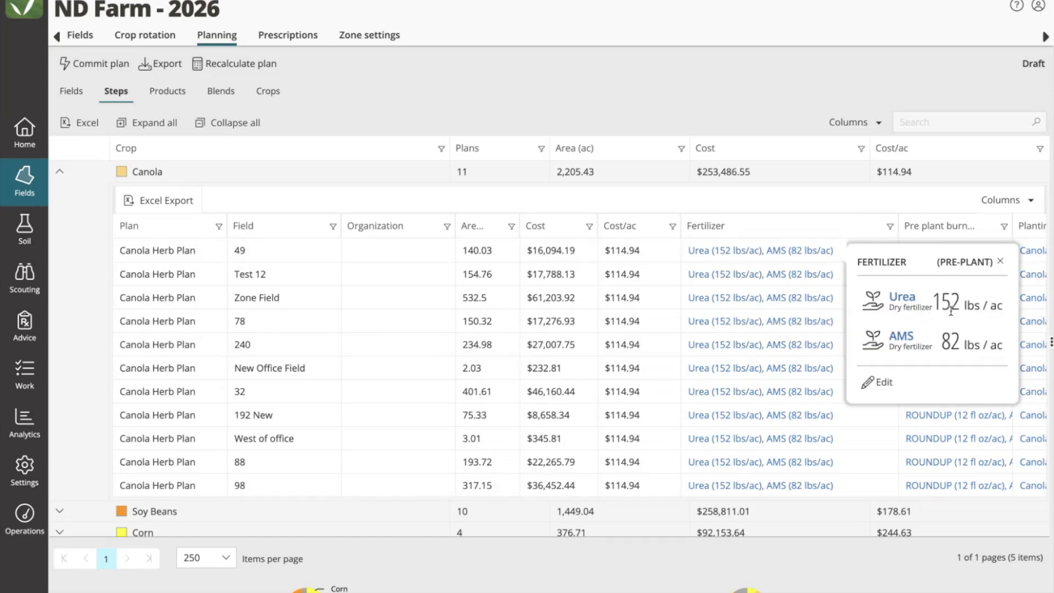
left_click(875, 382)
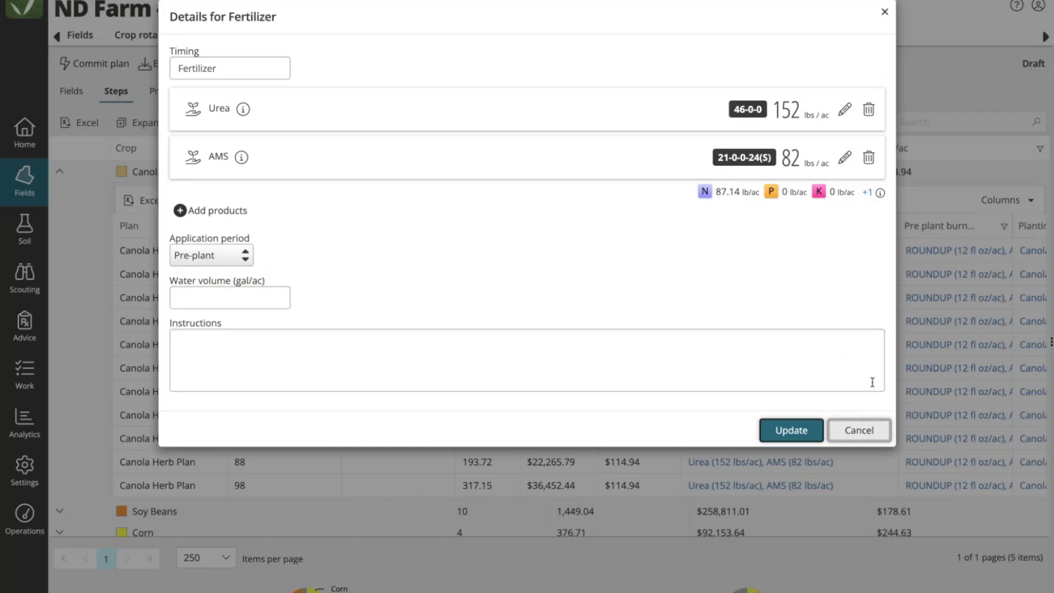
left_click(845, 111)
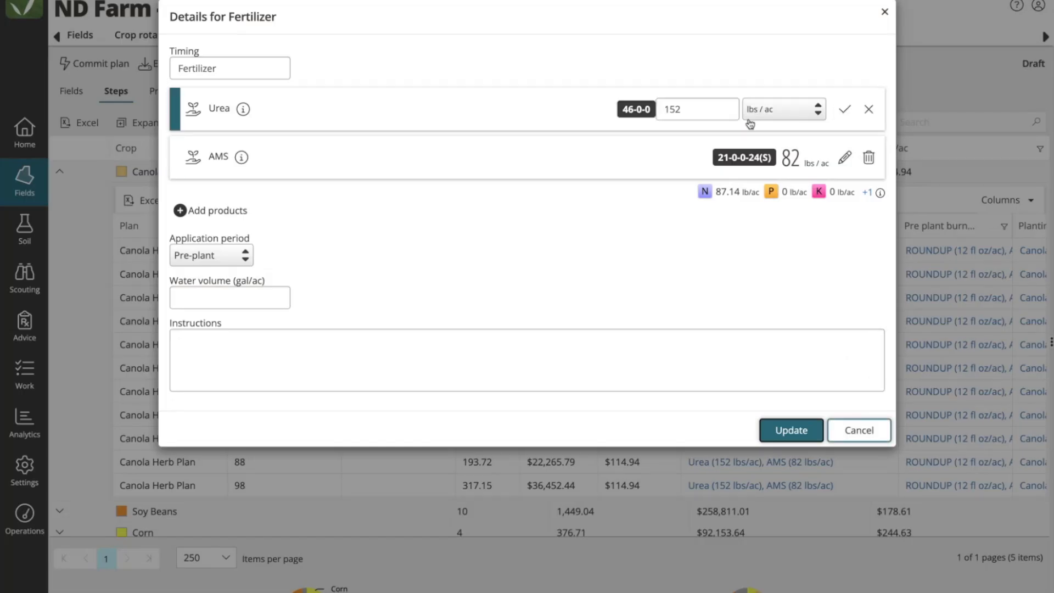
left_click(693, 111)
key("BackSpace")
key("BackSpace")
type("65")
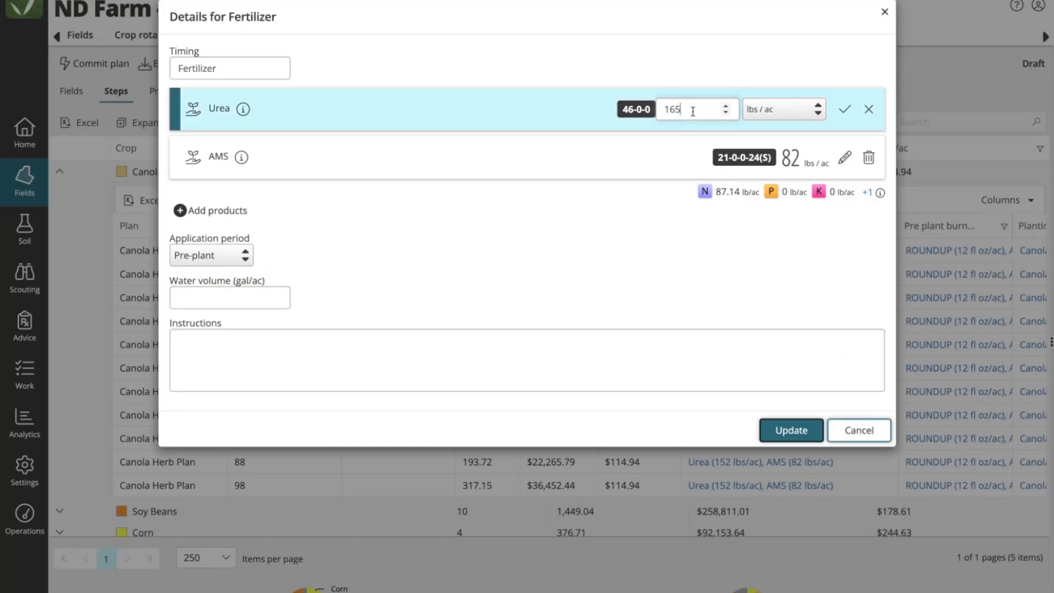
- Set the AMS rate to 125 lbs/ac and update field 49's fertilizer step
left_click(845, 157)
left_click(692, 163)
type("125")
left_click(845, 110)
left_click(844, 158)
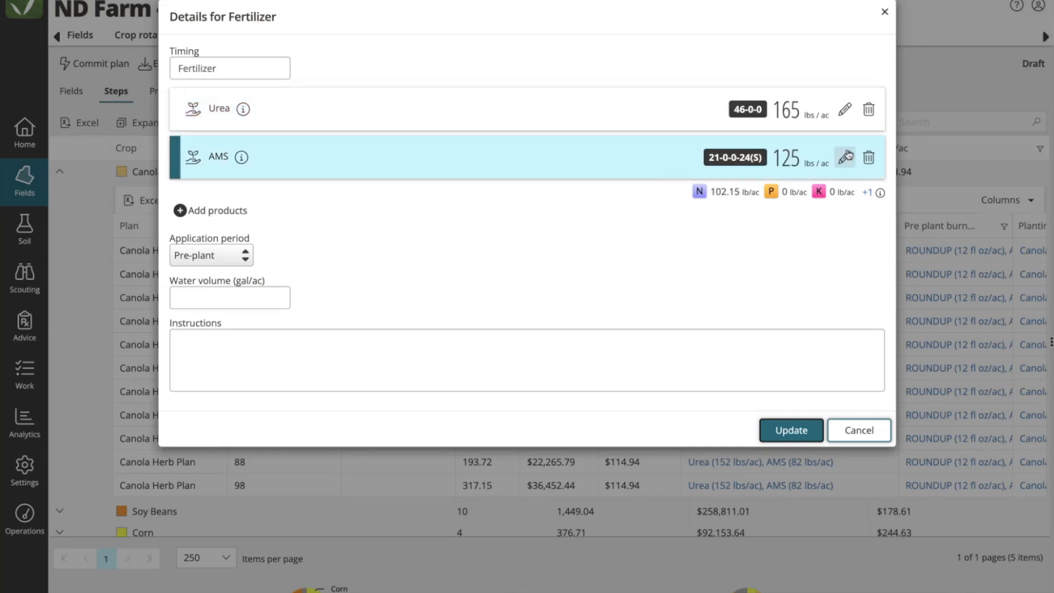
left_click(785, 430)
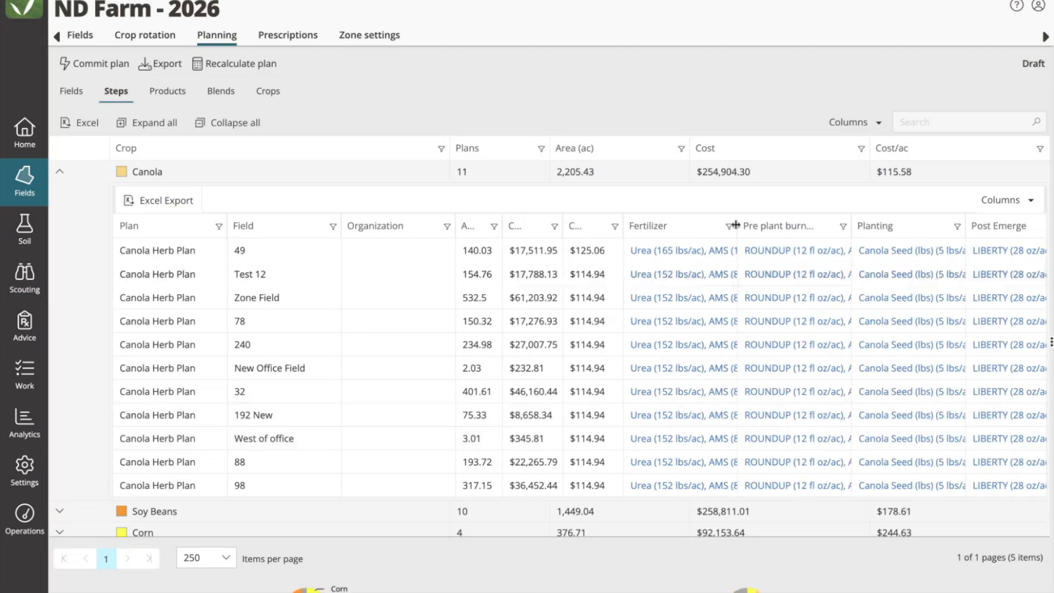
- Widen the Fertilizer and nitrogen columns of the Canola table to show their full contents
double_click(735, 226)
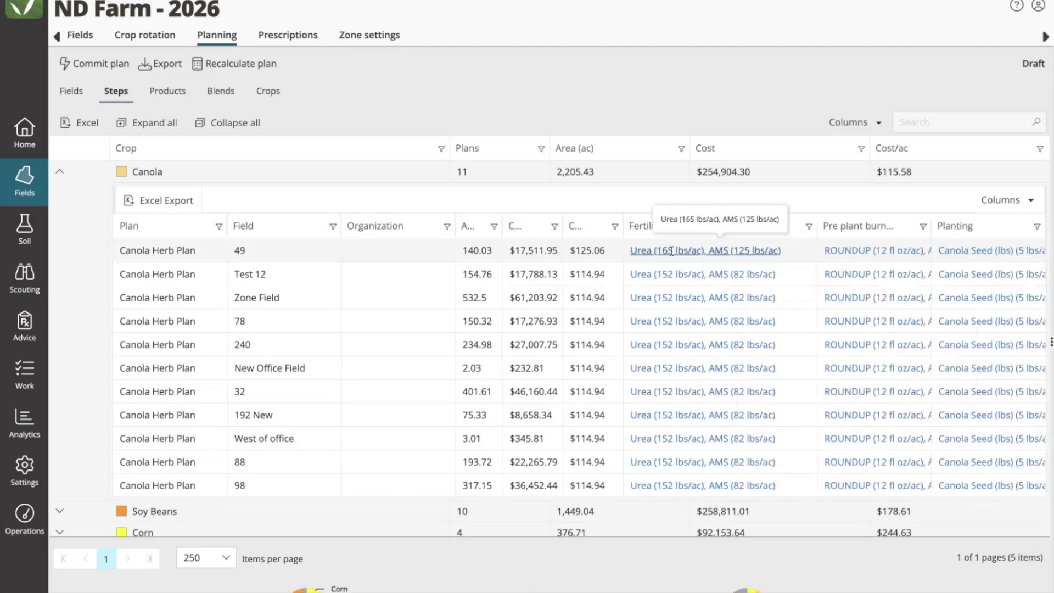
scroll(679, 307, "right", 2)
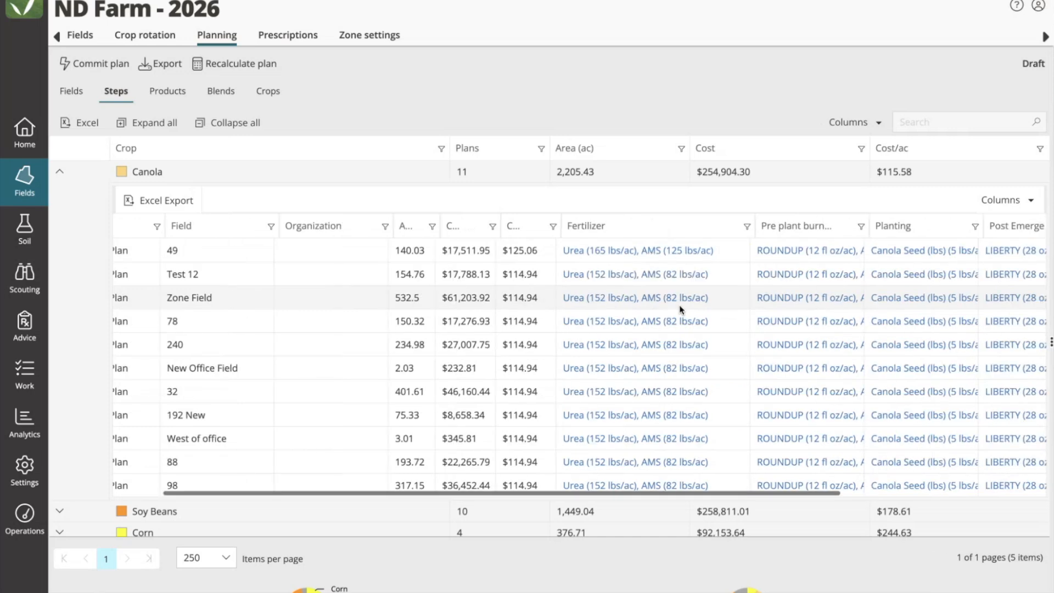
scroll(679, 305, "right", 5)
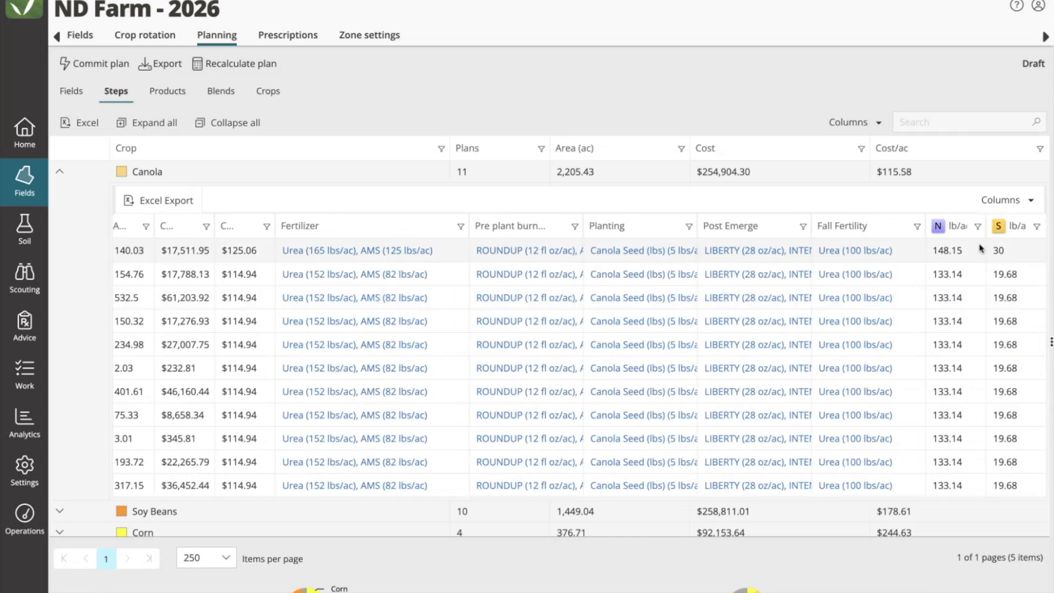
left_click_drag(984, 225, 996, 225)
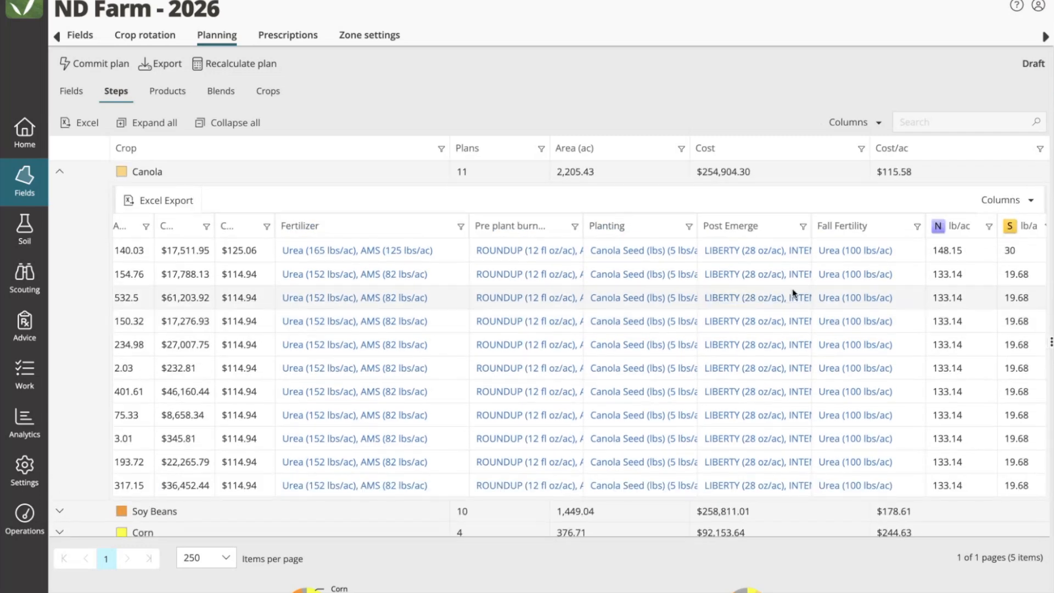
- Clear all column selections for the Canola table, then select only Plan, Field and Area (ac)
scroll(794, 294, "left", 1)
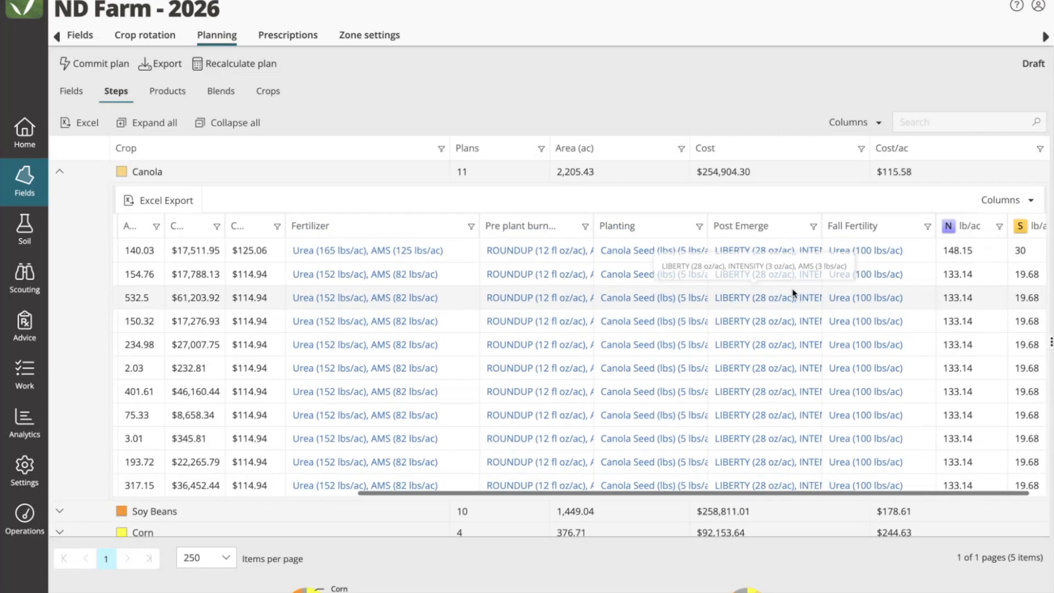
left_click(1002, 202)
scroll(933, 351, "down", 2)
scroll(933, 362, "up", 2)
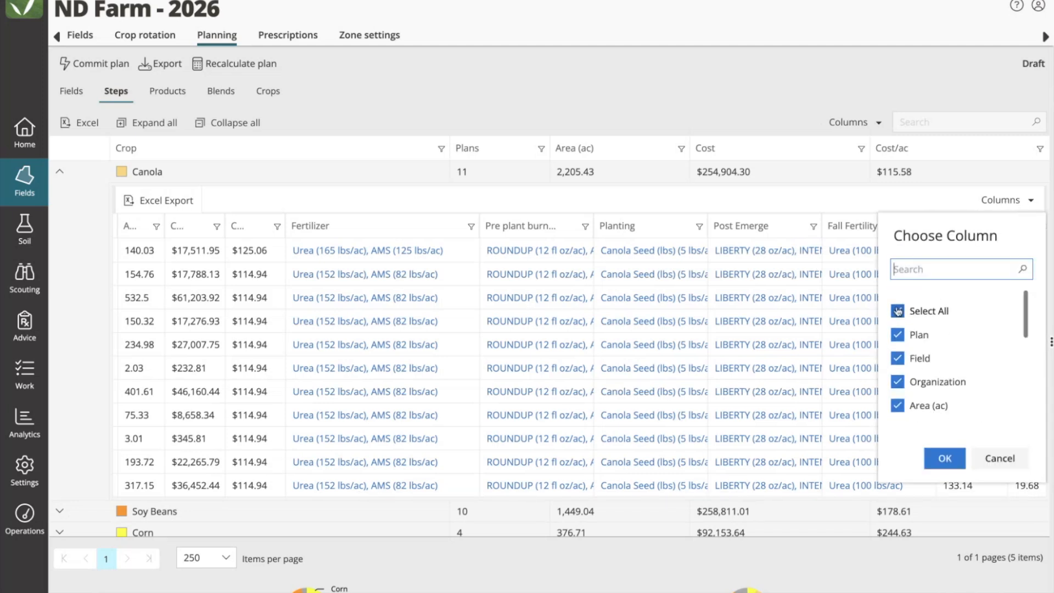
left_click(897, 311)
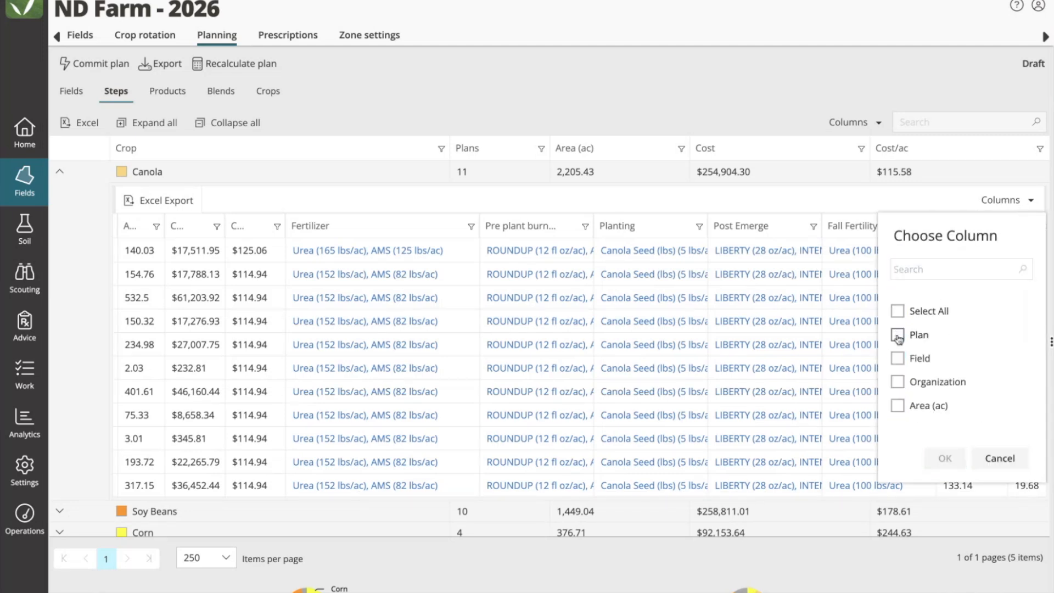
left_click(897, 334)
left_click(898, 357)
left_click(897, 405)
- Add Cost, Cost/ac, Fertilizer and Fall Fertility to the column selection and apply it to the Canola table
scroll(898, 403, "down", 1)
scroll(899, 403, "down", 1)
left_click(897, 337)
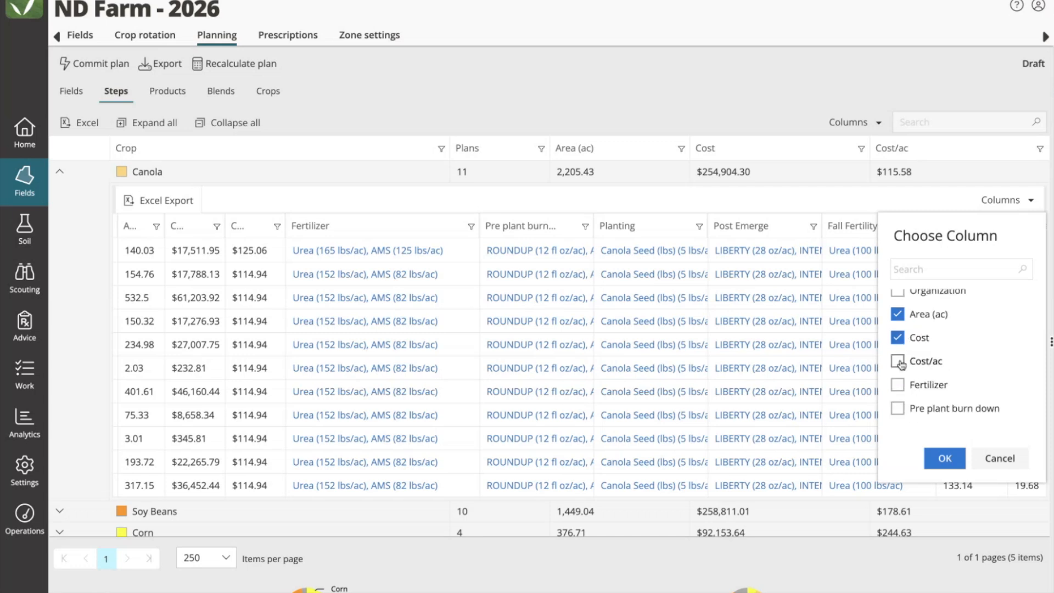
left_click(898, 361)
scroll(901, 356, "down", 3)
left_click(901, 326)
left_click(898, 416)
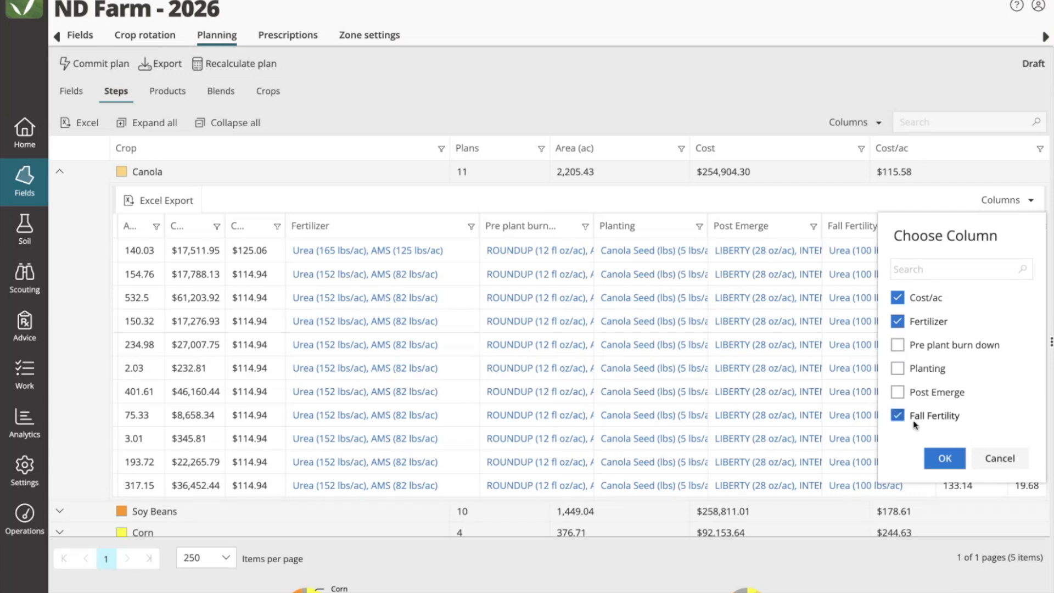
left_click(945, 458)
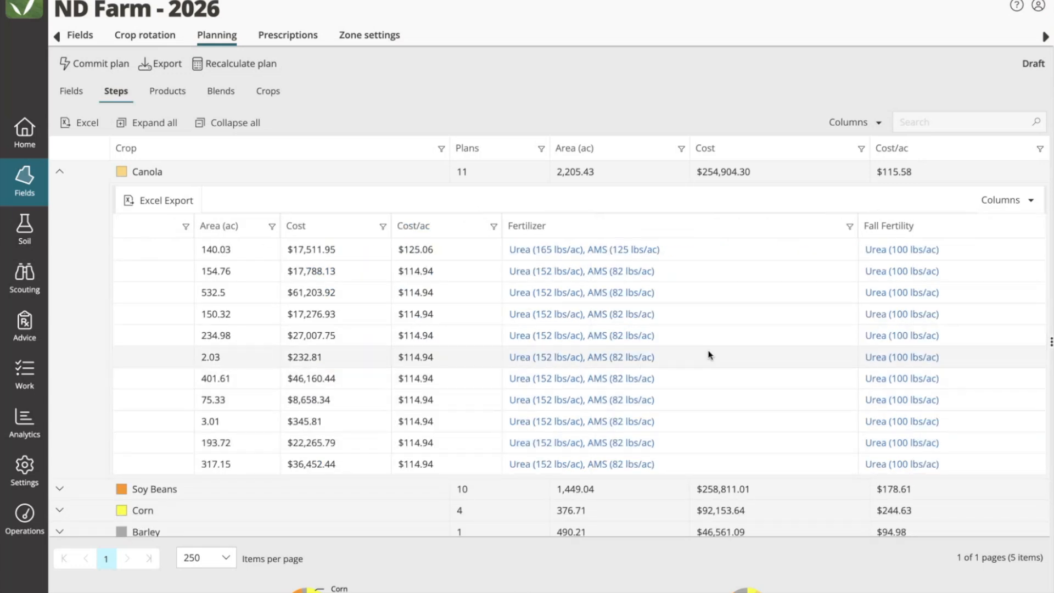
- Add the N (lb/ac) and S (lb/ac) columns to the Canola table
scroll(708, 353, "down", 1)
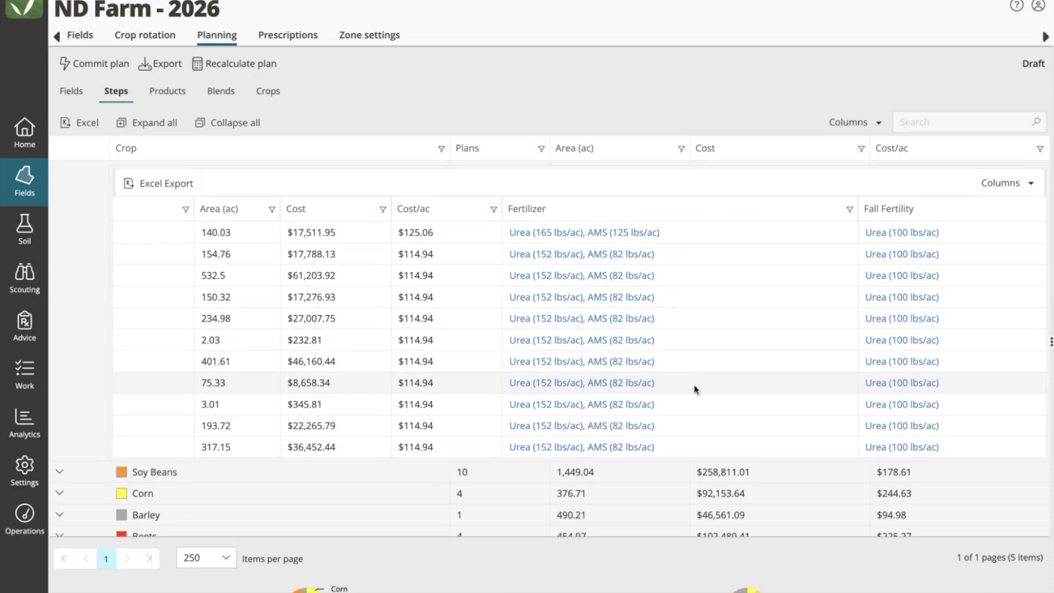
left_click(1024, 184)
scroll(944, 330, "down", 2)
left_click(898, 361)
left_click(898, 384)
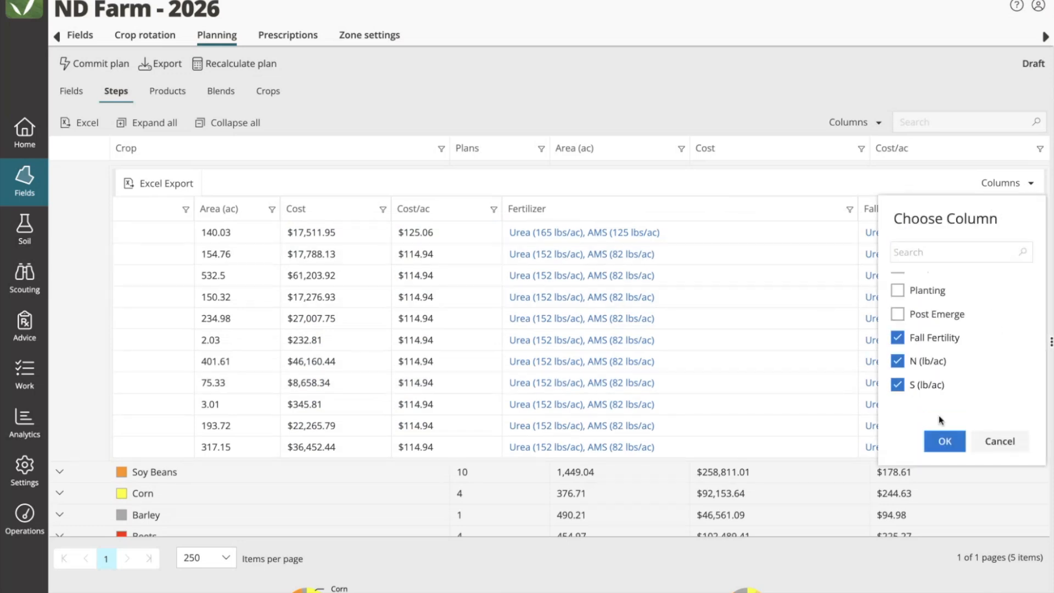
left_click(944, 441)
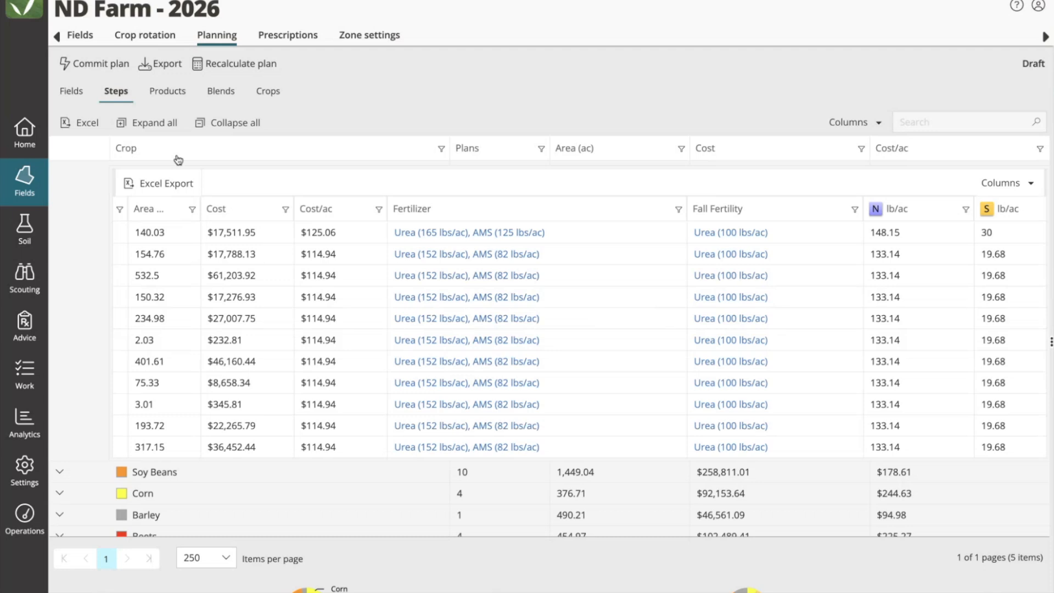
- Export the Canola table to Excel, open the exported workbook and review its columns at a larger zoom
left_click(167, 185)
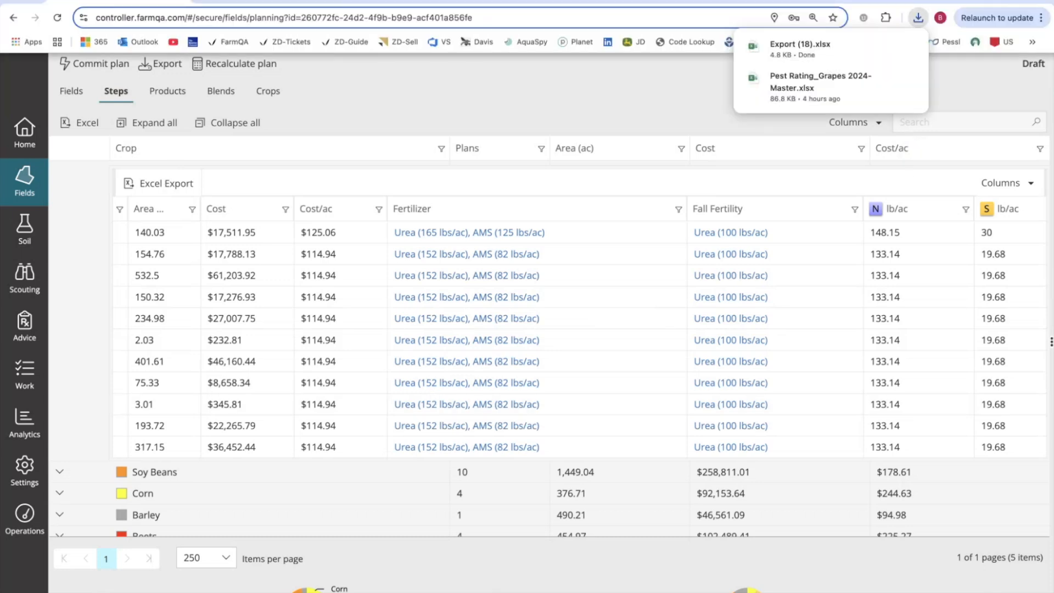
left_click(38, 0)
left_click(752, 592)
left_click(752, 568)
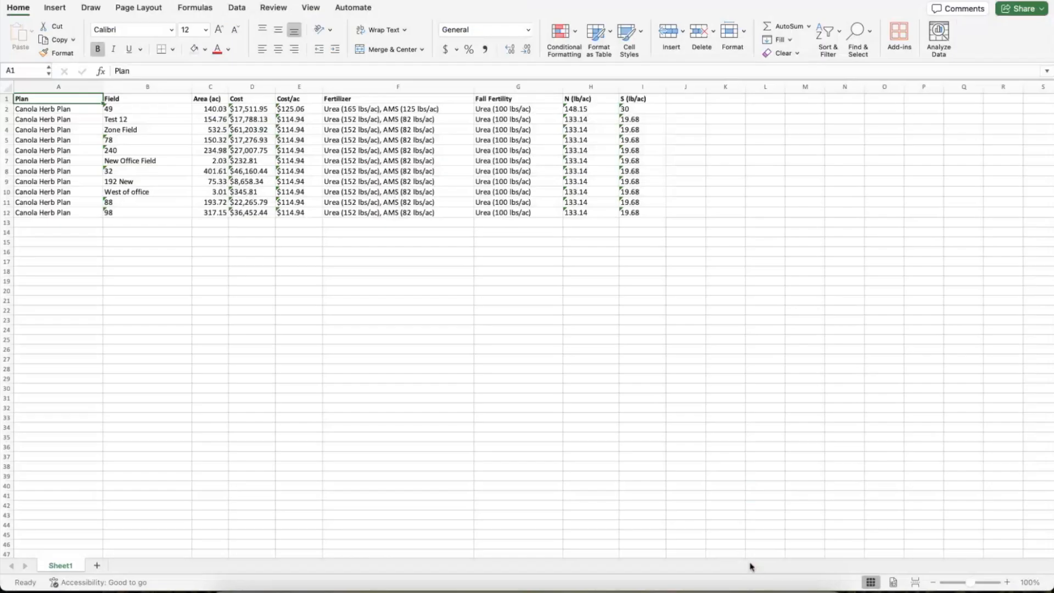
scroll(167, 181, "up", 5)
scroll(167, 181, "up", 3)
scroll(167, 181, "left", 3)
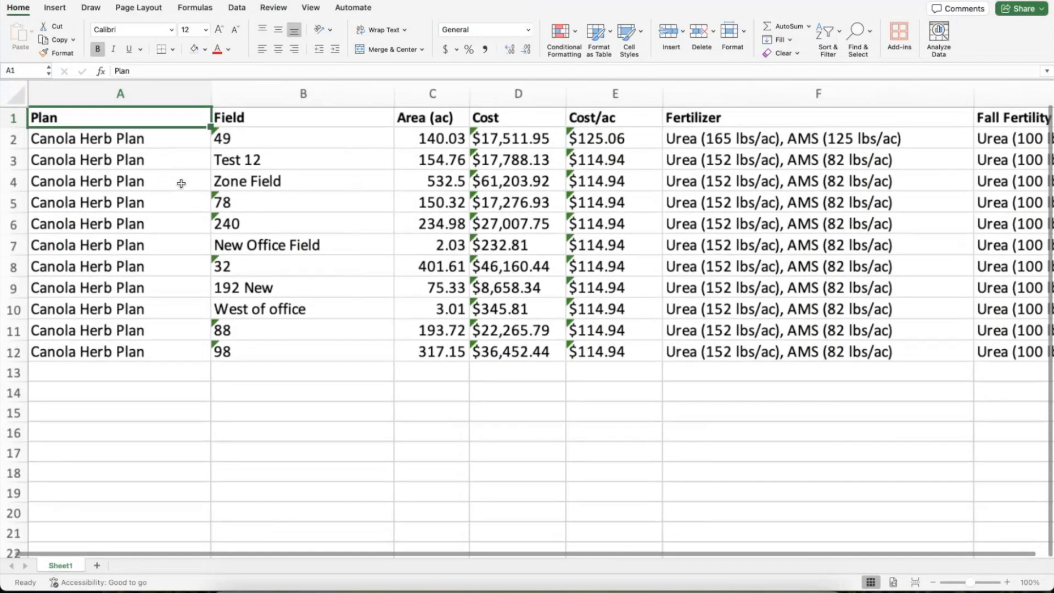
scroll(282, 245, "right", 3)
scroll(282, 245, "right", 5)
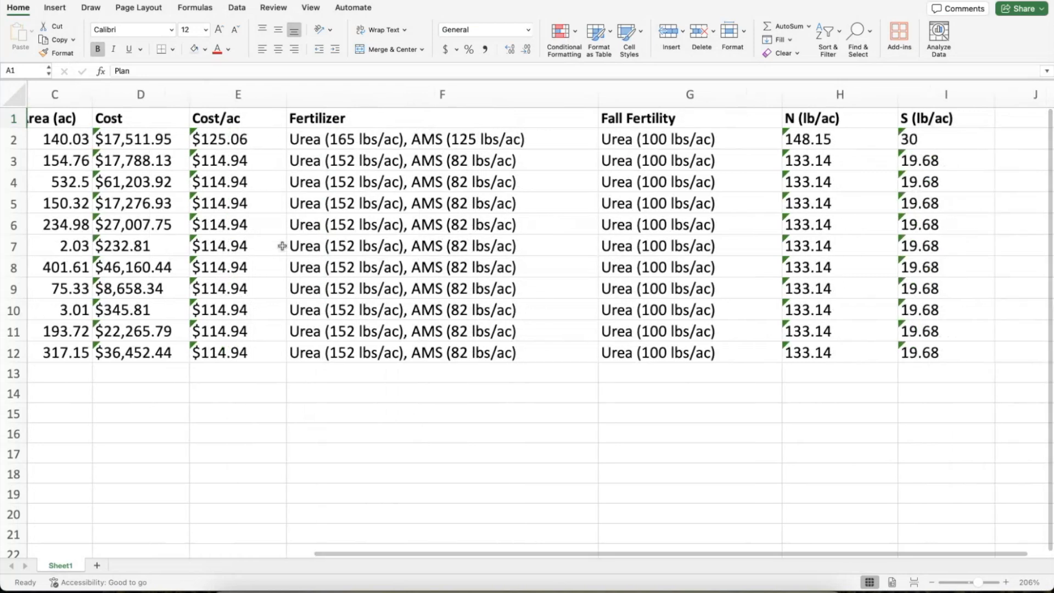
- Switch back to the planning page in Google Chrome and collapse the Canola group
left_click(267, 589)
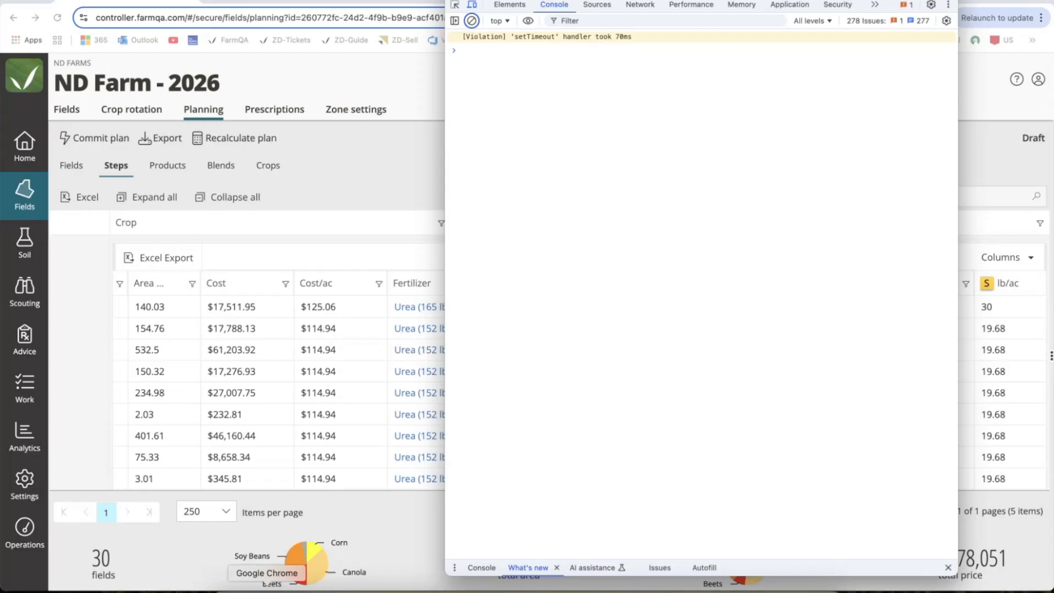
left_click(34, 1)
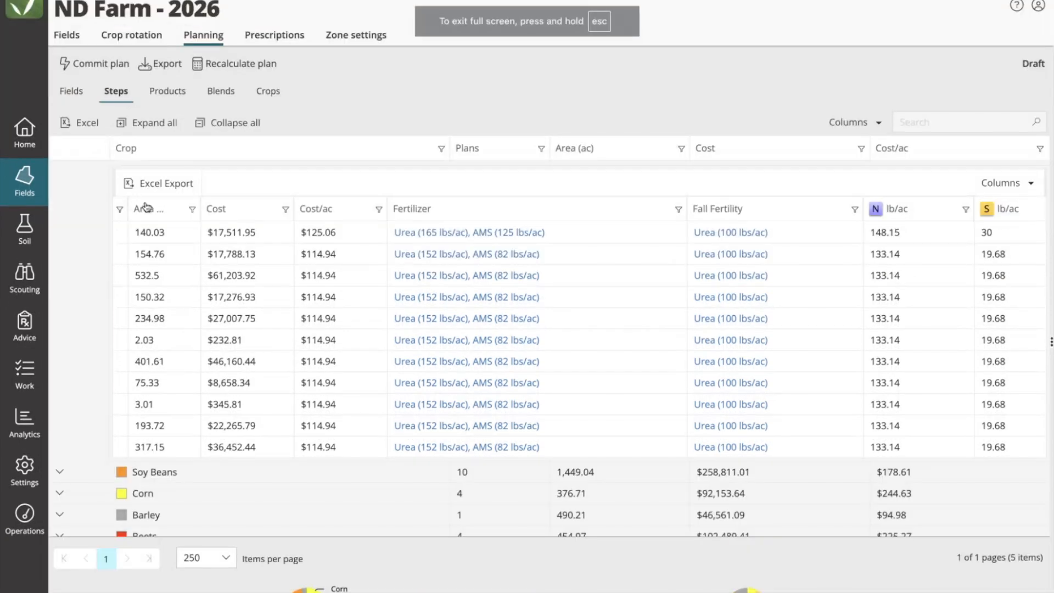
scroll(121, 199, "up", 1)
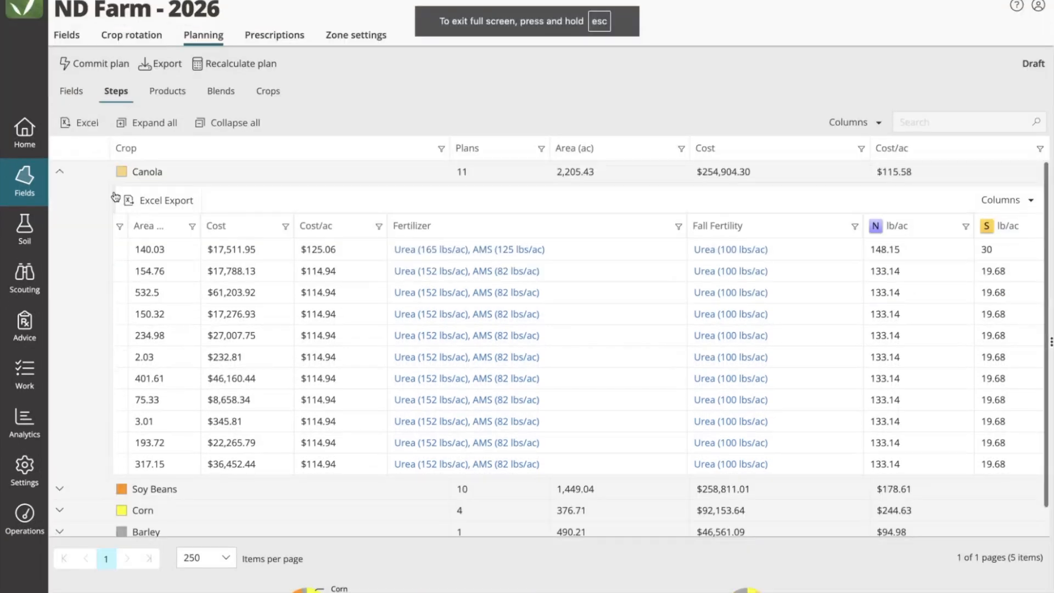
left_click(60, 173)
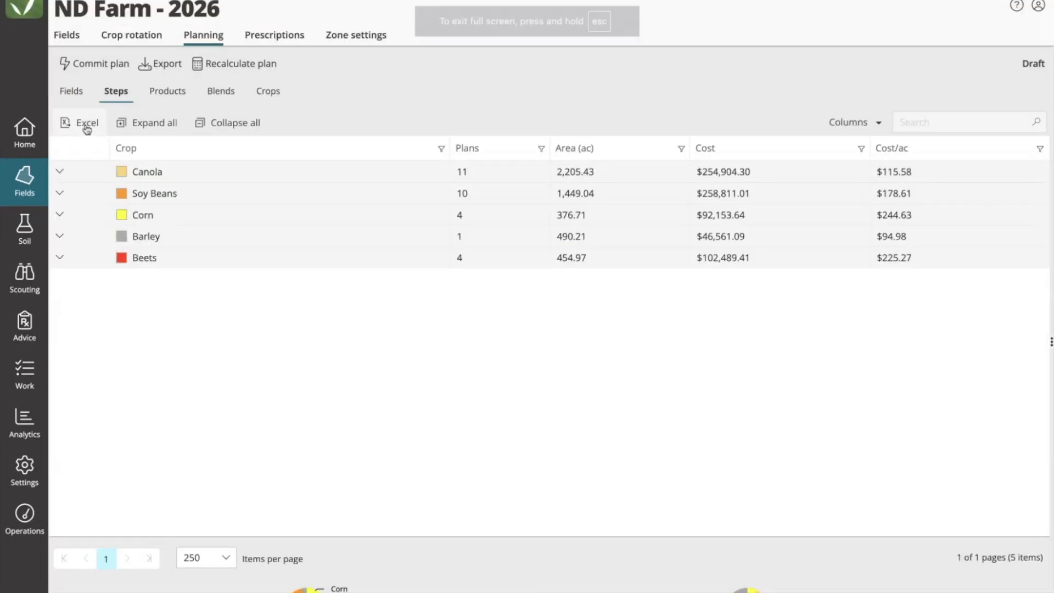
- Export the crop summary table to Excel and open the exported workbook
left_click(87, 126)
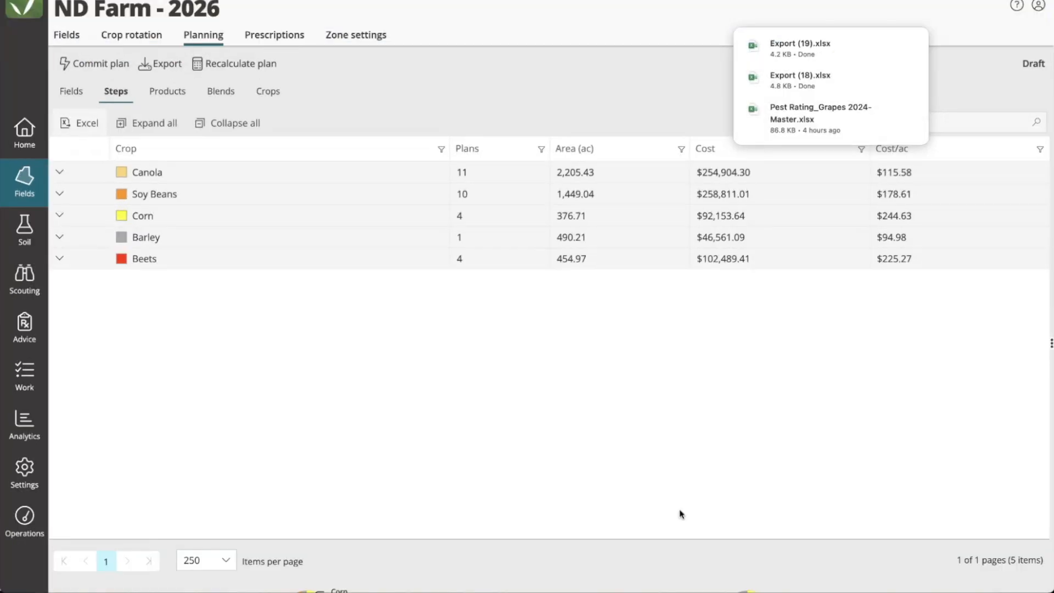
left_click(752, 582)
left_click(752, 564)
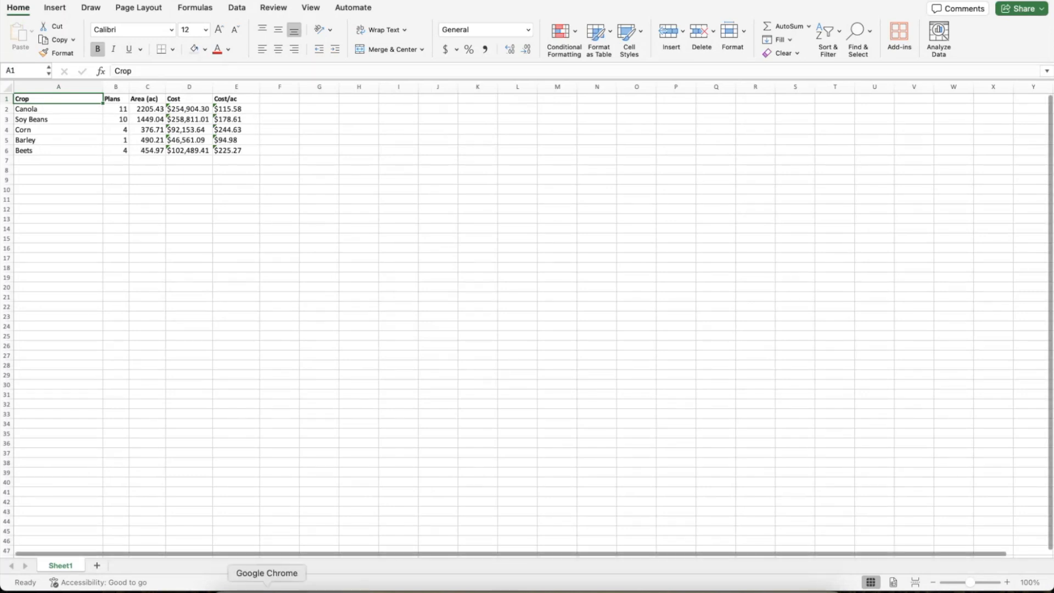
- Return to Google Chrome, show the plan's product list and sort it by product type in ascending order
left_click(267, 586)
left_click(211, 424)
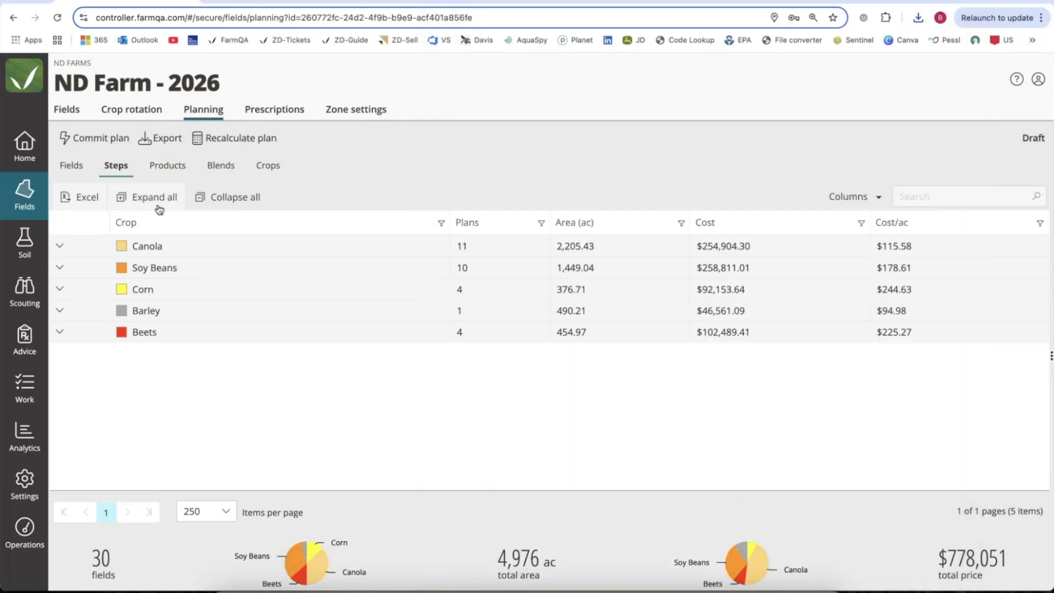
left_click(162, 170)
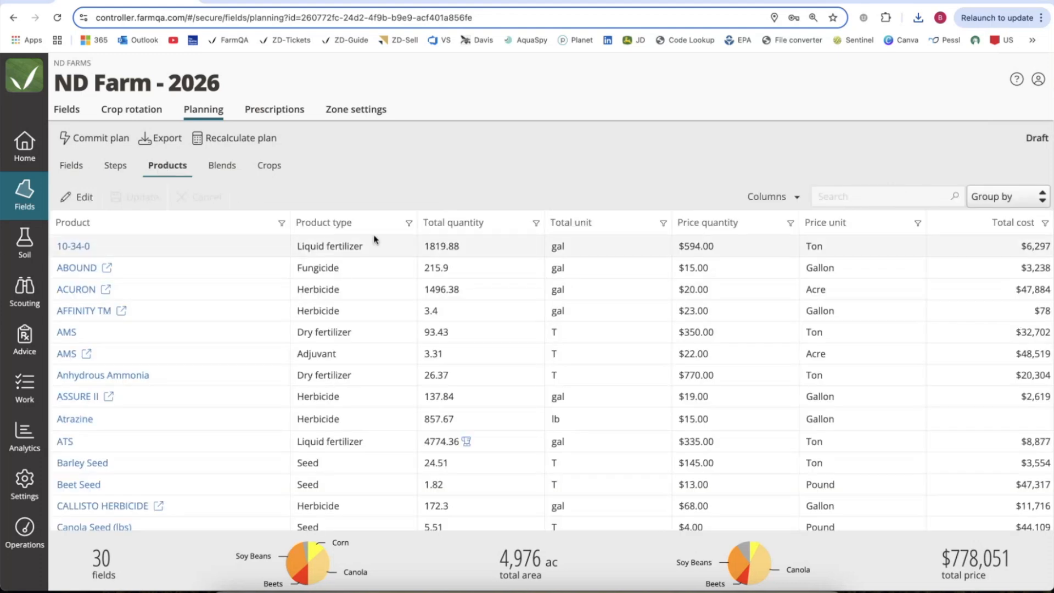
left_click(362, 222)
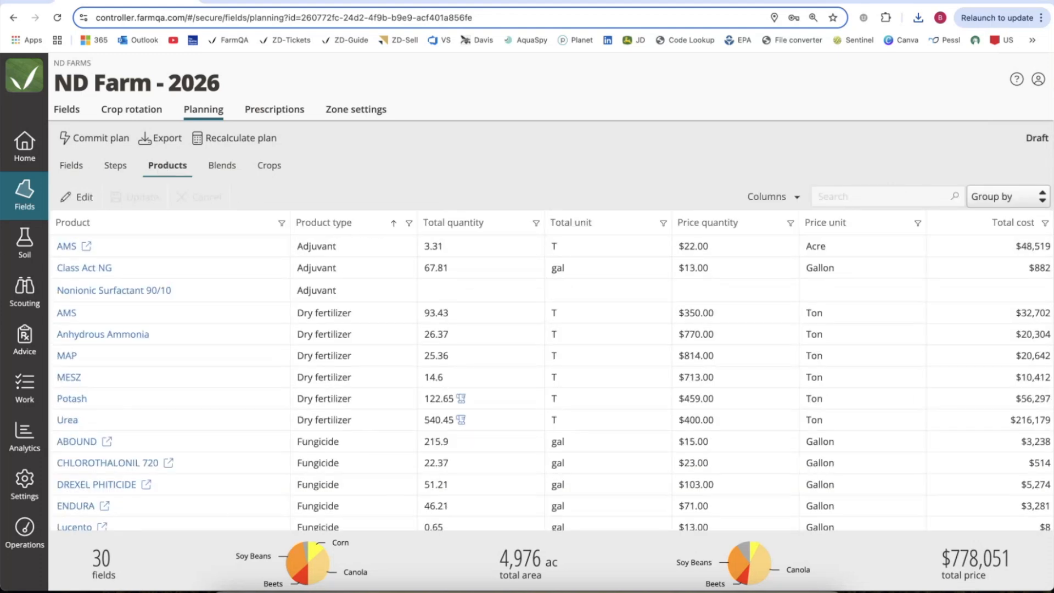
left_click(36, 0)
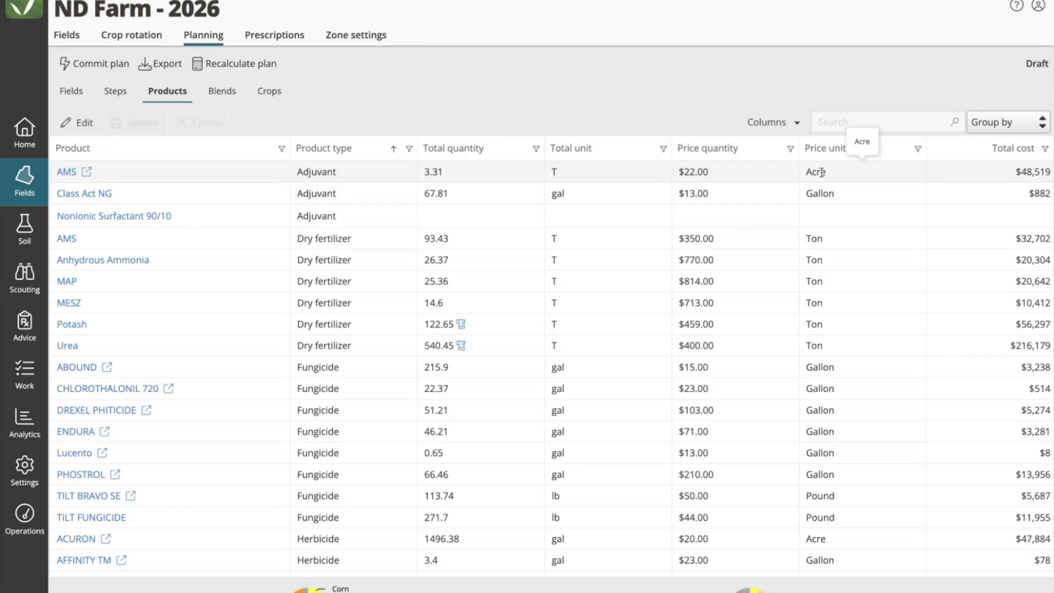
- Set the price of the dry fertilizer MAP to $825 per ton
scroll(1013, 303, "down", 3)
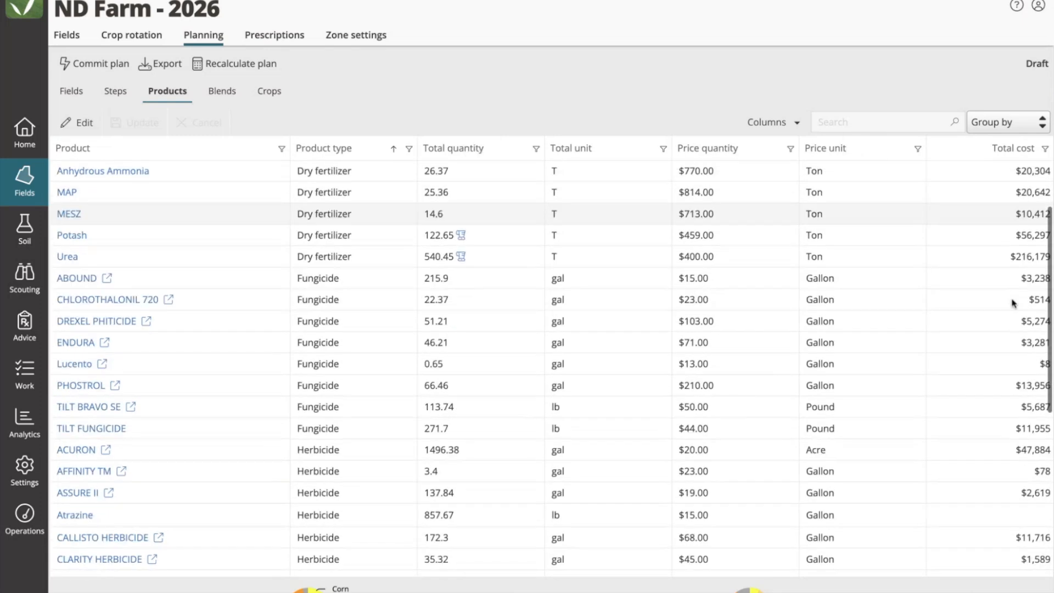
scroll(1013, 303, "up", 3)
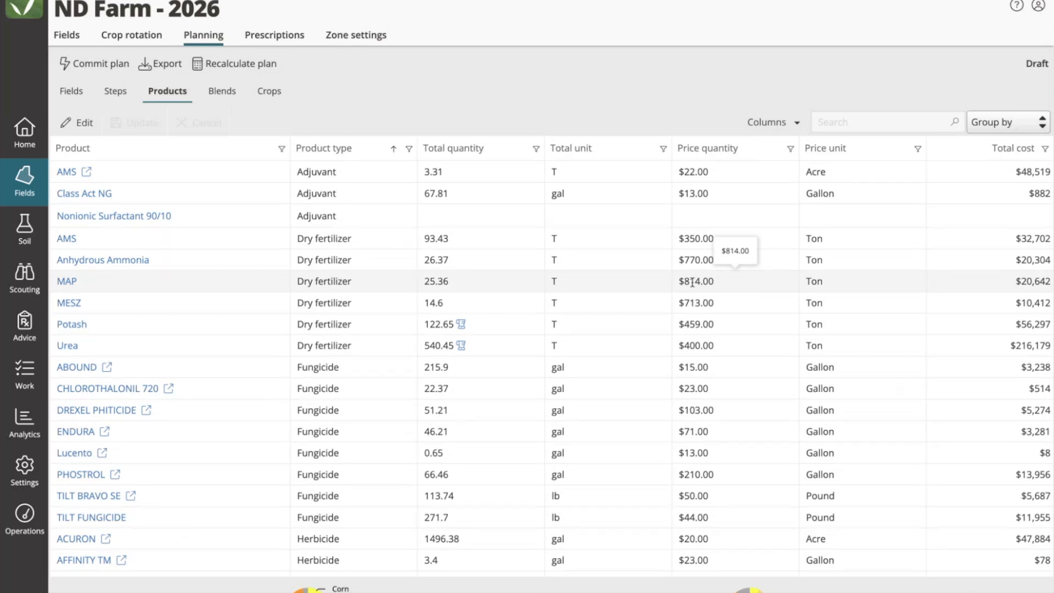
double_click(709, 283)
key("BackSpace")
key("BackSpace")
type("25")
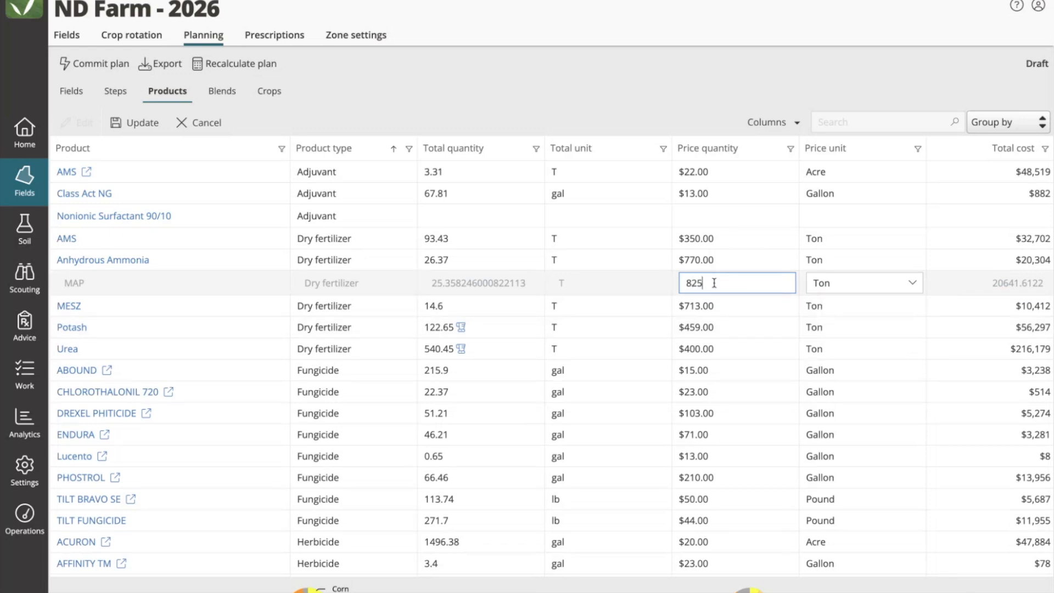
key("Return")
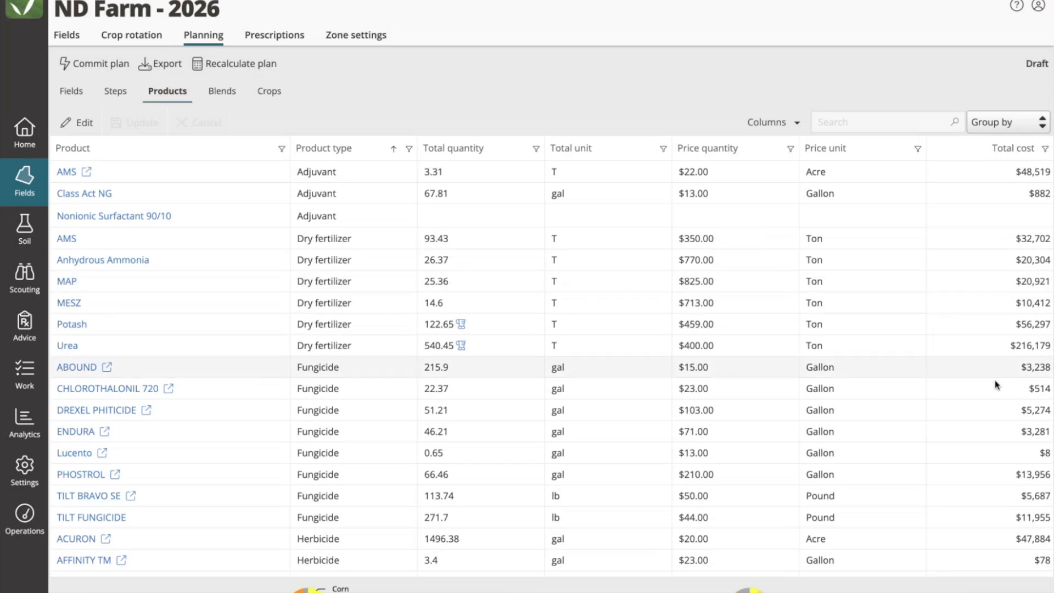
- Set the price of Urea to $412 per ton
left_click(701, 346)
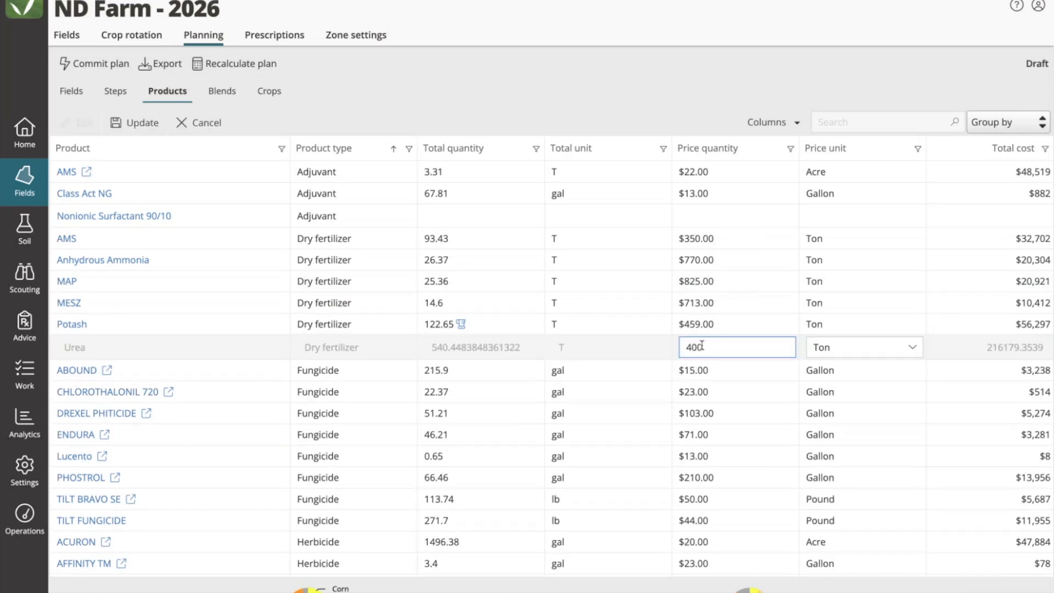
key("BackSpace")
key("BackSpace")
key("BackSpace")
type("412")
key("Return")
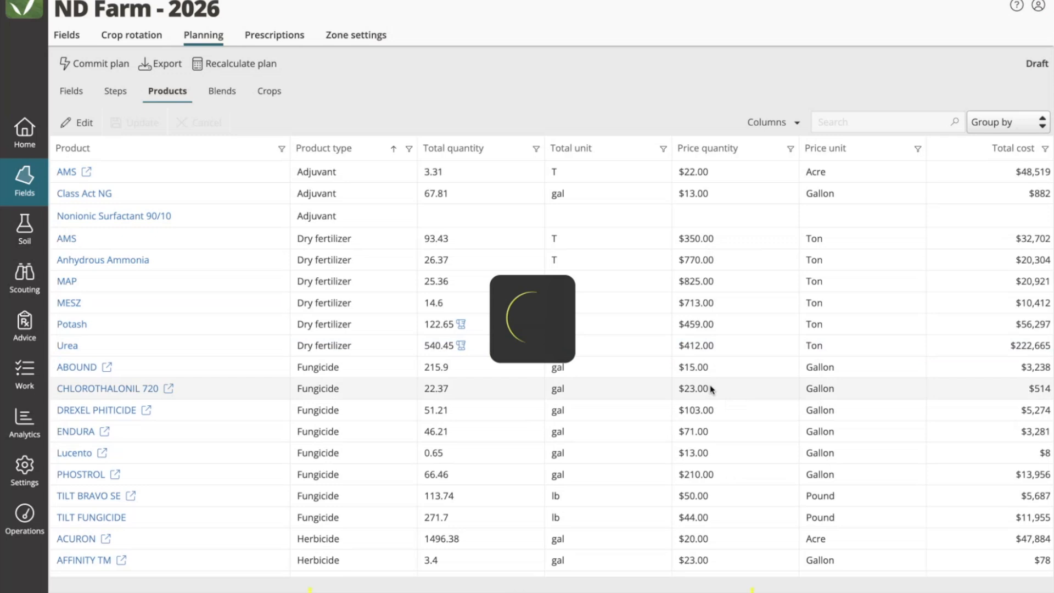
- Set the price of the fungicide ABOUND to $17 per gallon
left_click(701, 367)
key("BackSpace")
type("7")
key("Return")
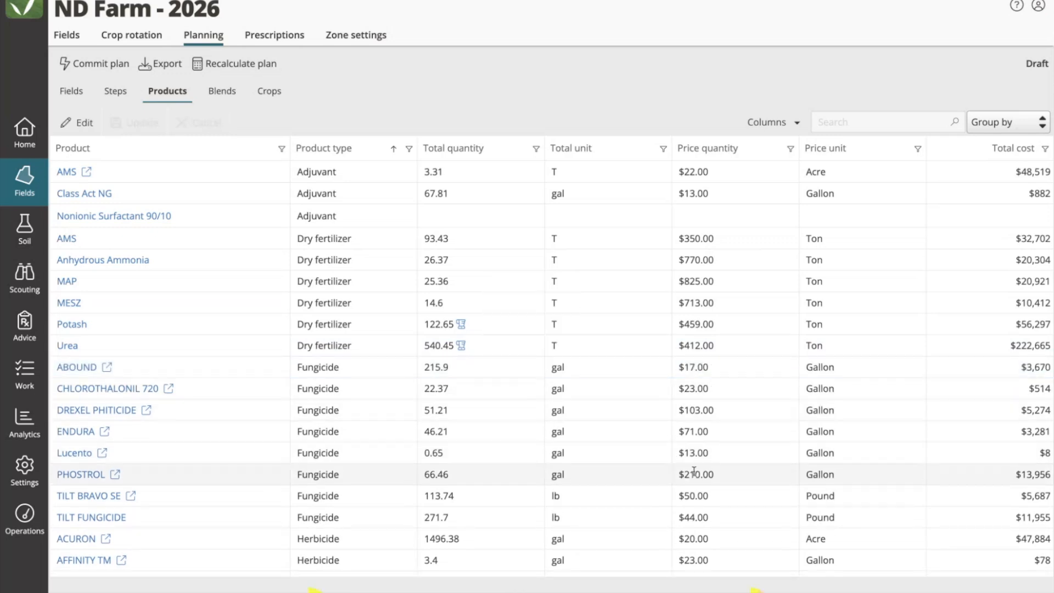
- Set the price of the herbicide AFFINITY TM to $28 per gallon
scroll(694, 471, "down", 2)
left_click(696, 471)
key("BackSpace")
type("8")
key("Return")
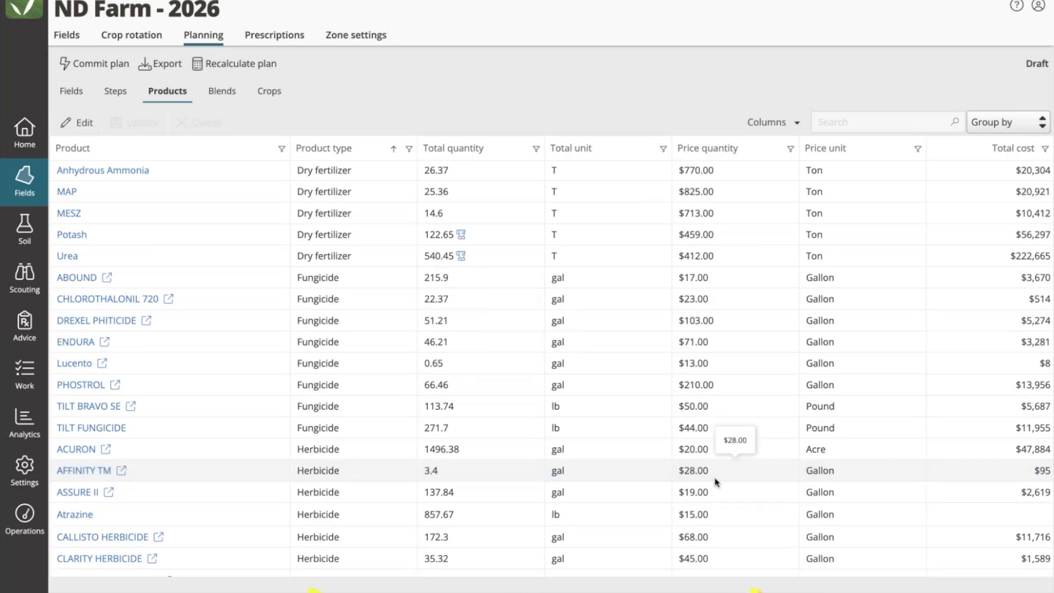
- View the blend breakdown of the total quantities of Urea and Potash
scroll(588, 400, "up", 2)
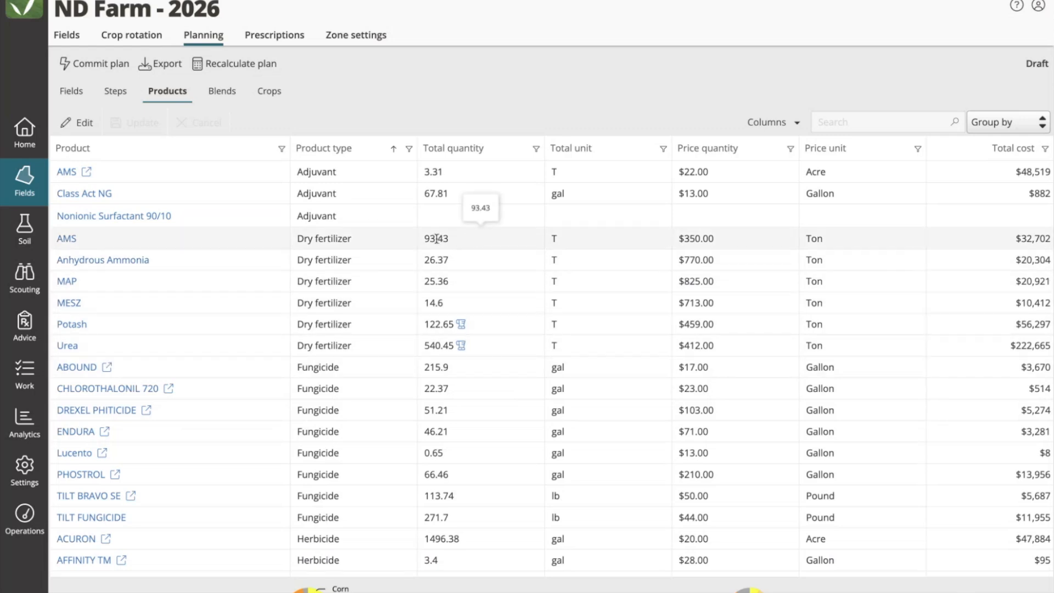
left_click(462, 325)
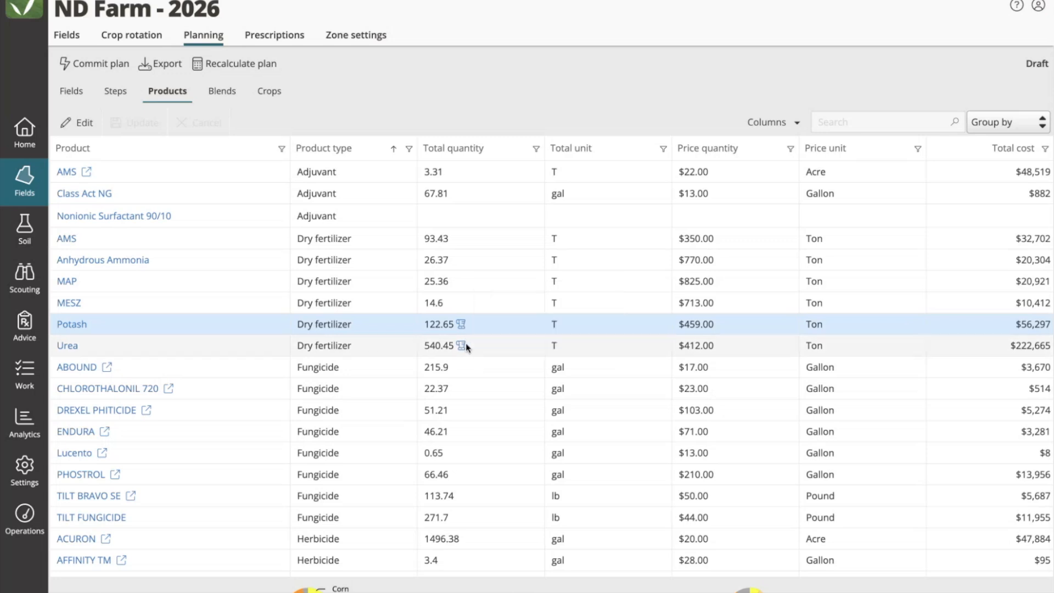
left_click(462, 346)
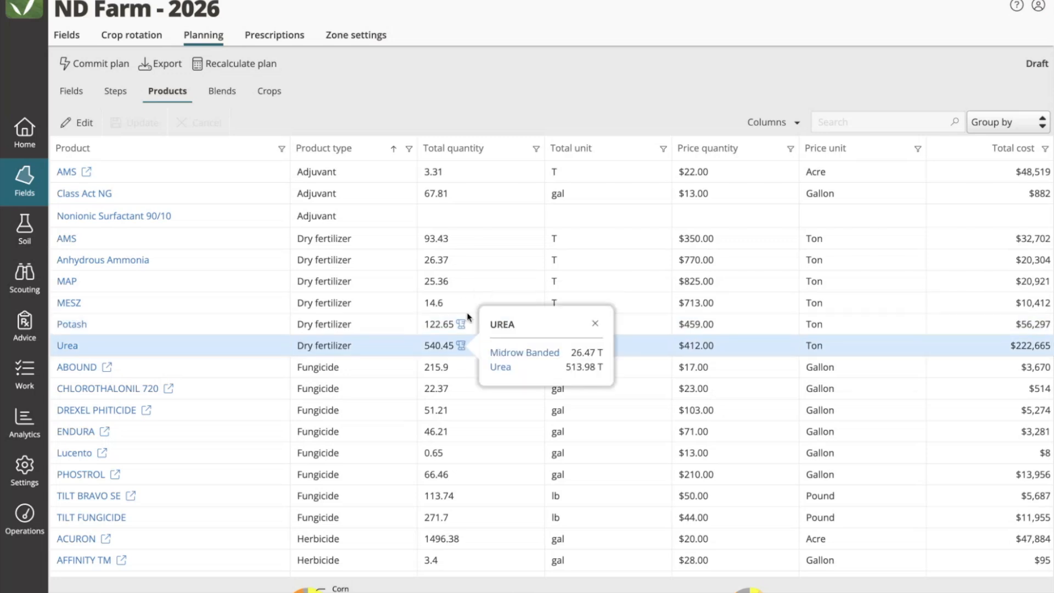
left_click(462, 325)
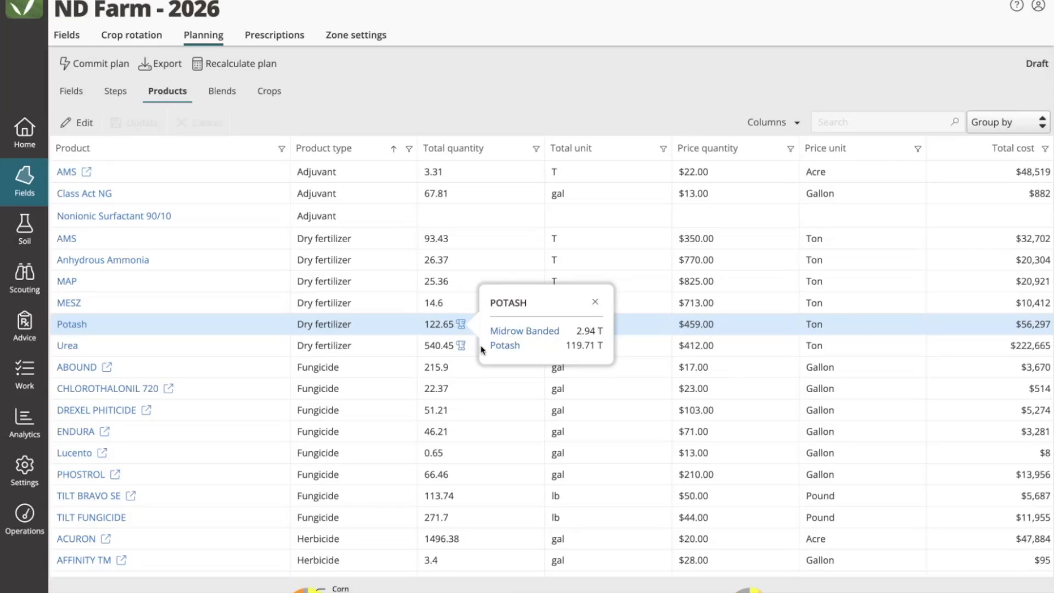
- Review Urea's quantity breakdown by source, and compare the total quantities of the ATS/32 UAN Blend and Midrow Banded with their component details collapsed
left_click(461, 345)
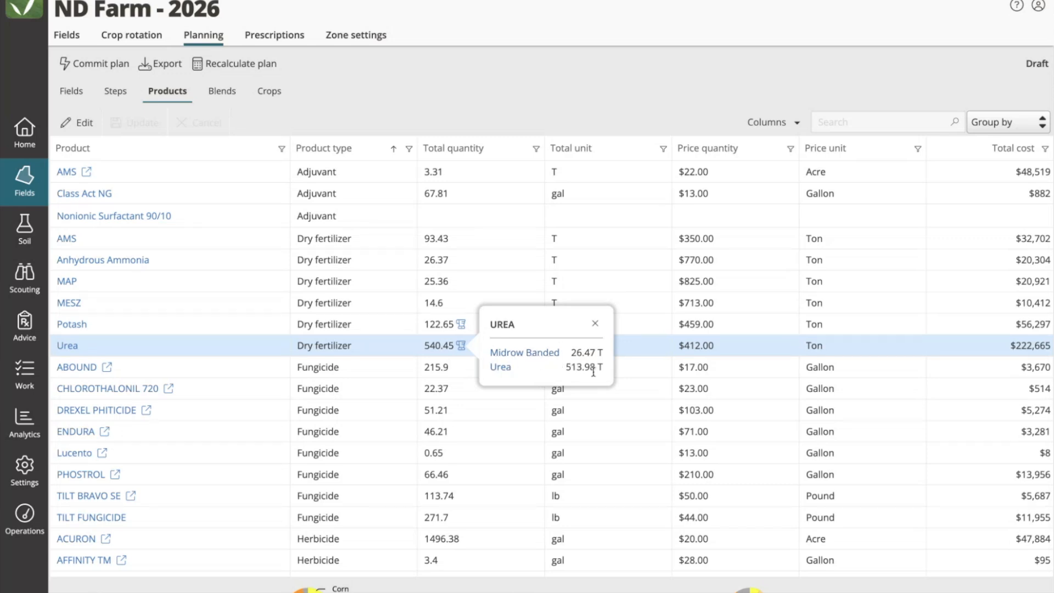
left_click(226, 97)
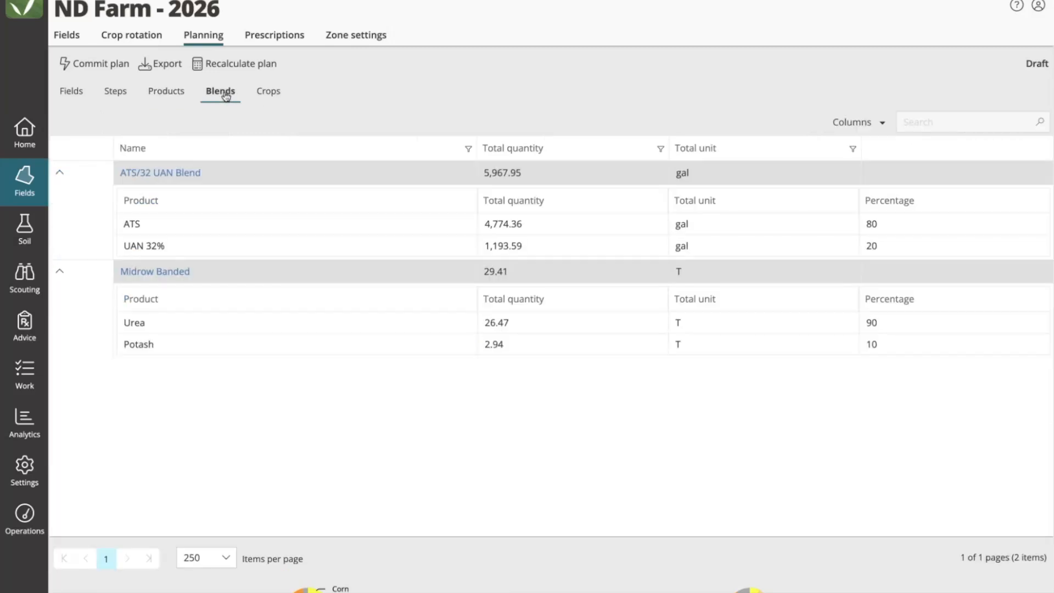
left_click(59, 172)
left_click(62, 195)
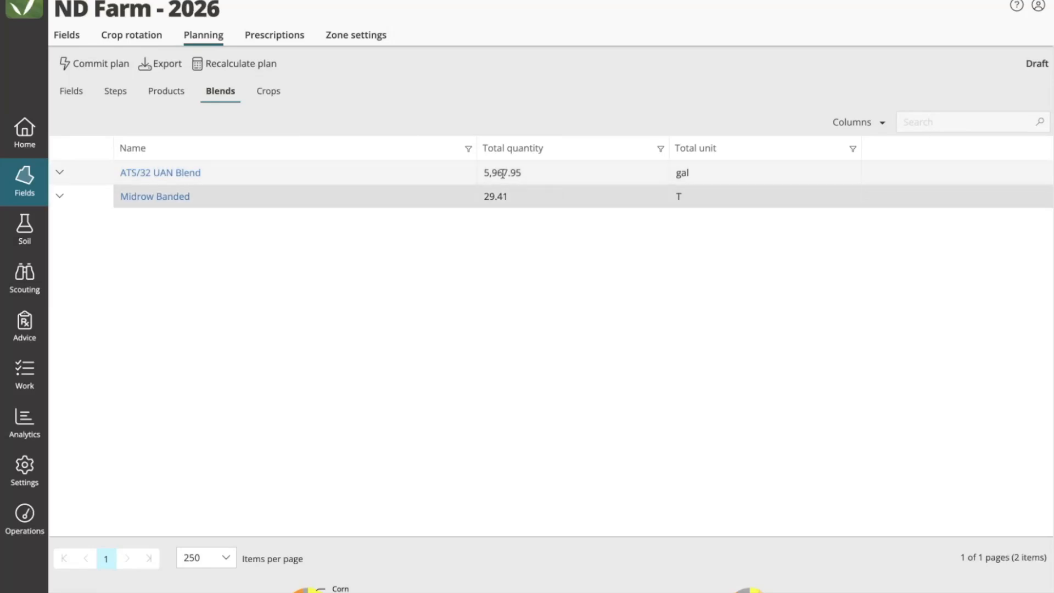
left_click(572, 179)
left_click(693, 189)
left_click(686, 174)
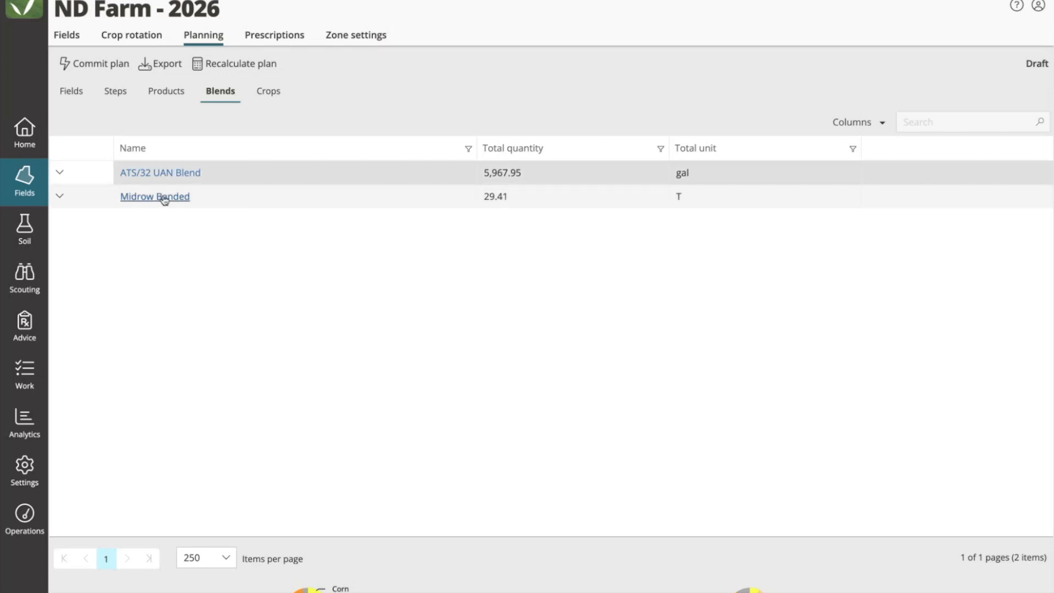
- Examine the component quantities and percentages of both blends, and check them against Urea's quantity breakdown in the product list
left_click(62, 198)
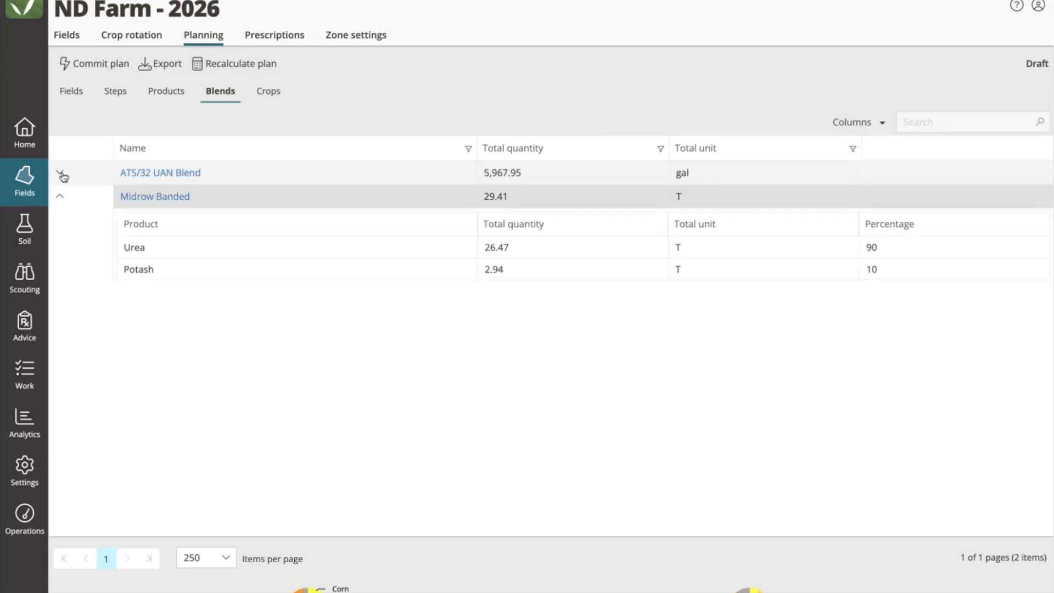
left_click(61, 173)
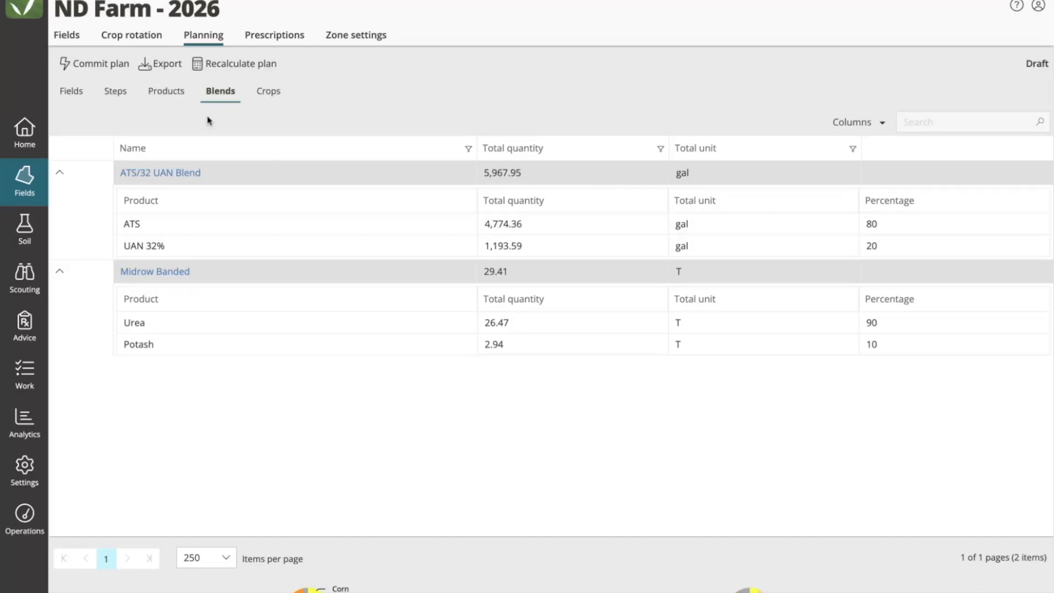
left_click(172, 94)
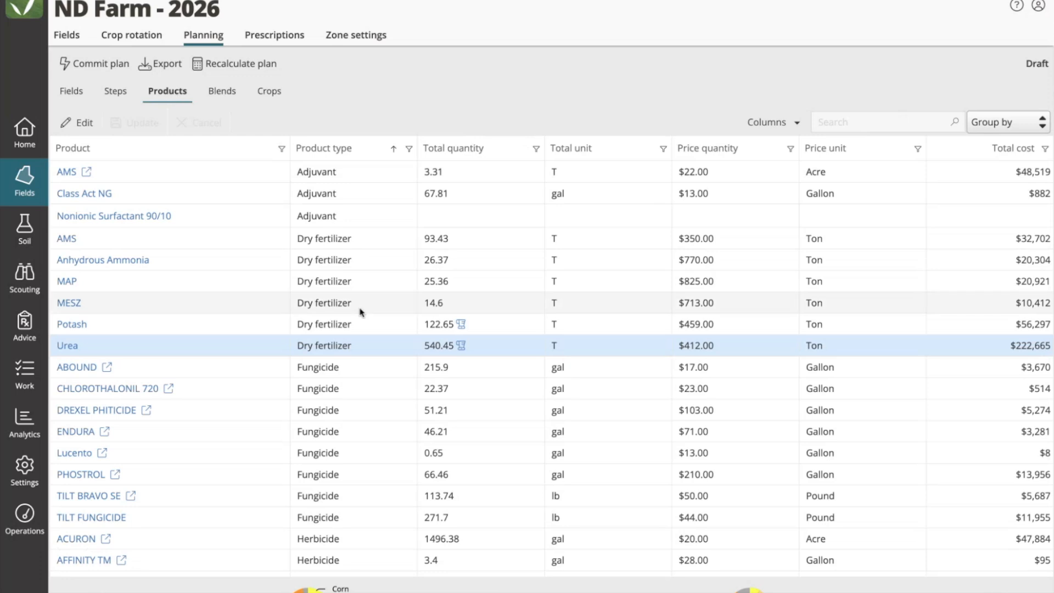
left_click(461, 346)
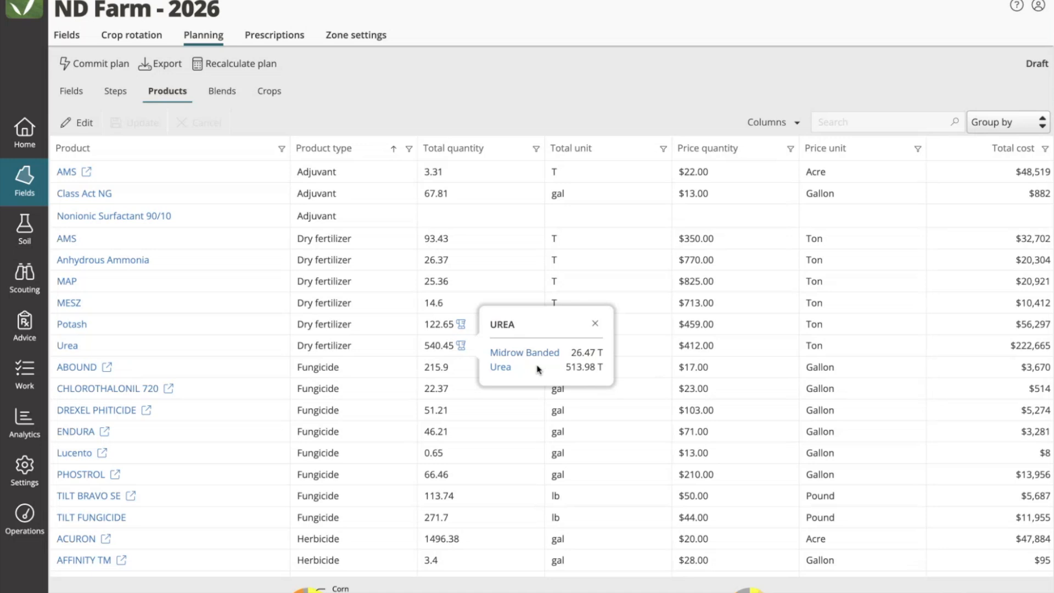
- Sort the plan's crop totals by crop in ascending order and highlight Corn's total quantity
left_click(270, 92)
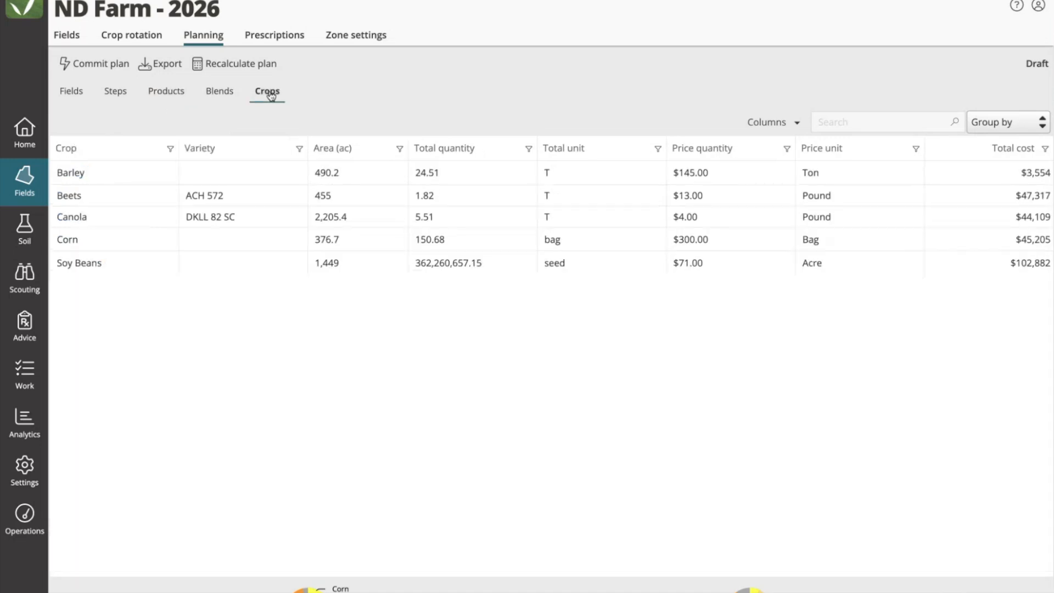
left_click(123, 157)
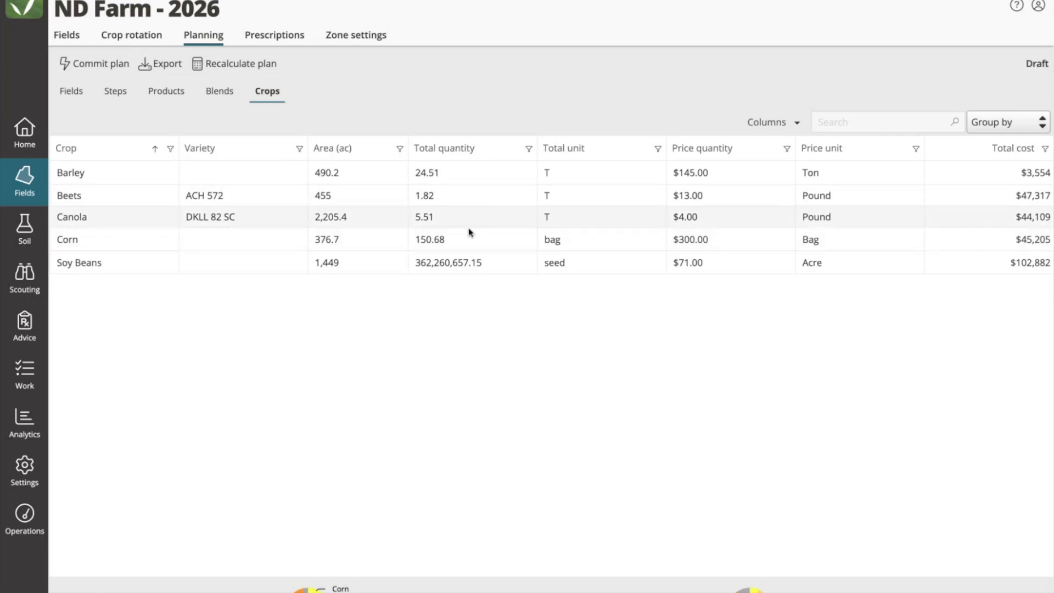
double_click(440, 238)
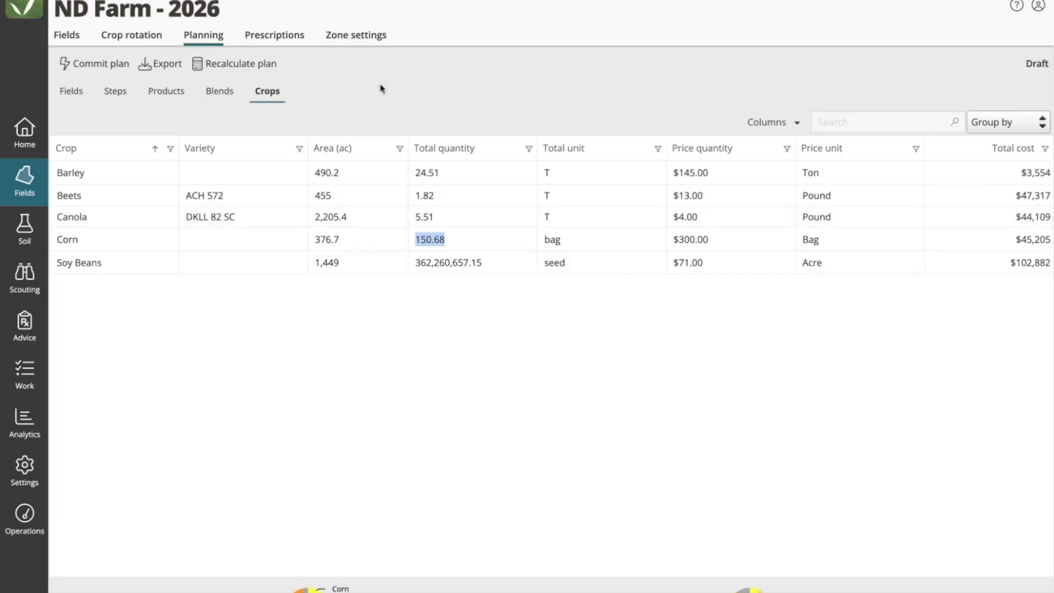
- Download the crop plan as a PDF, open the downloaded file and widen its window
left_click(157, 65)
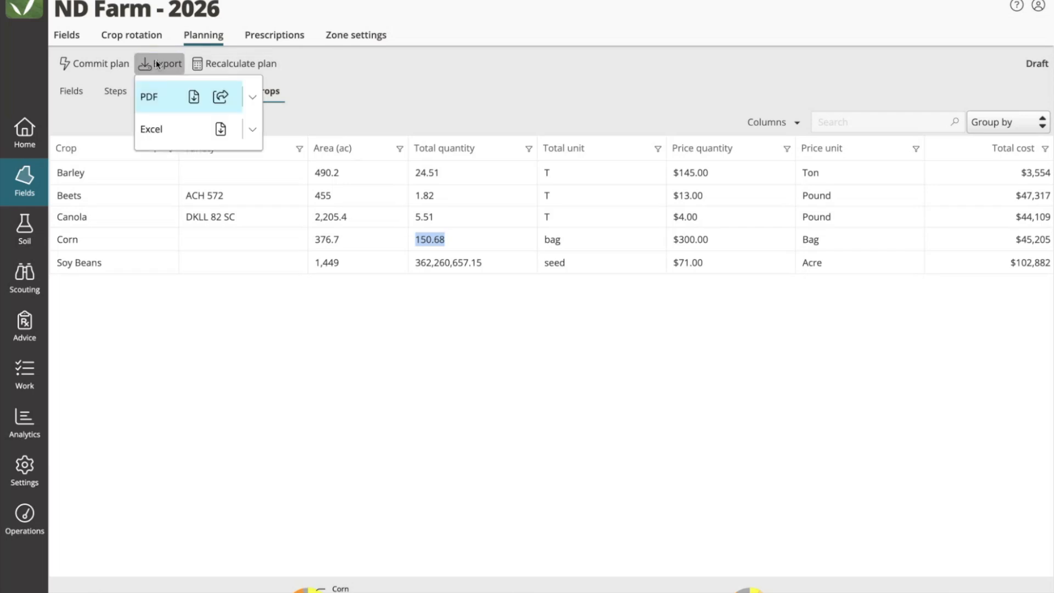
left_click(252, 98)
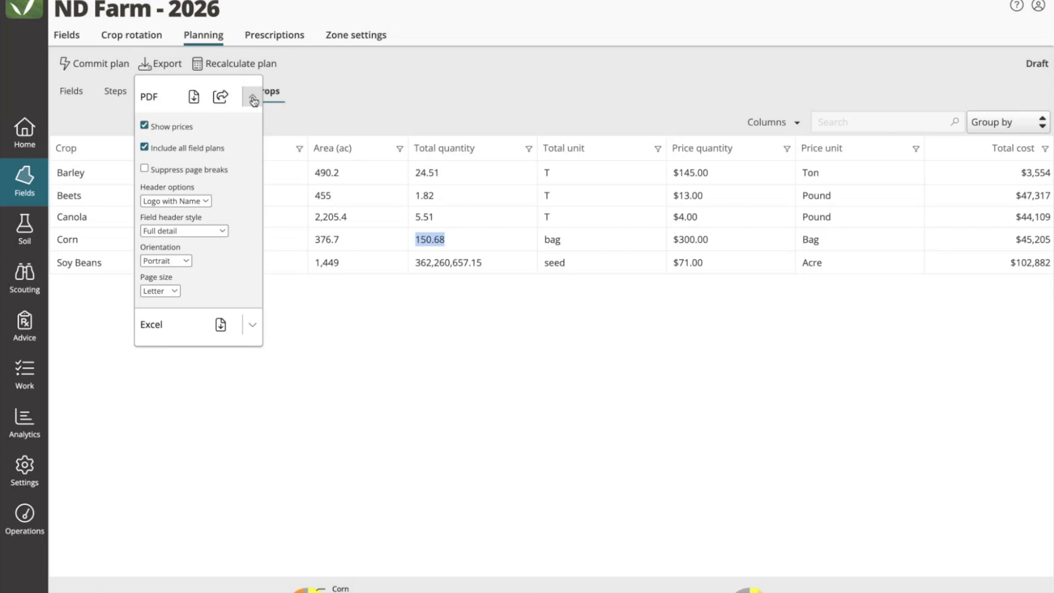
left_click(193, 97)
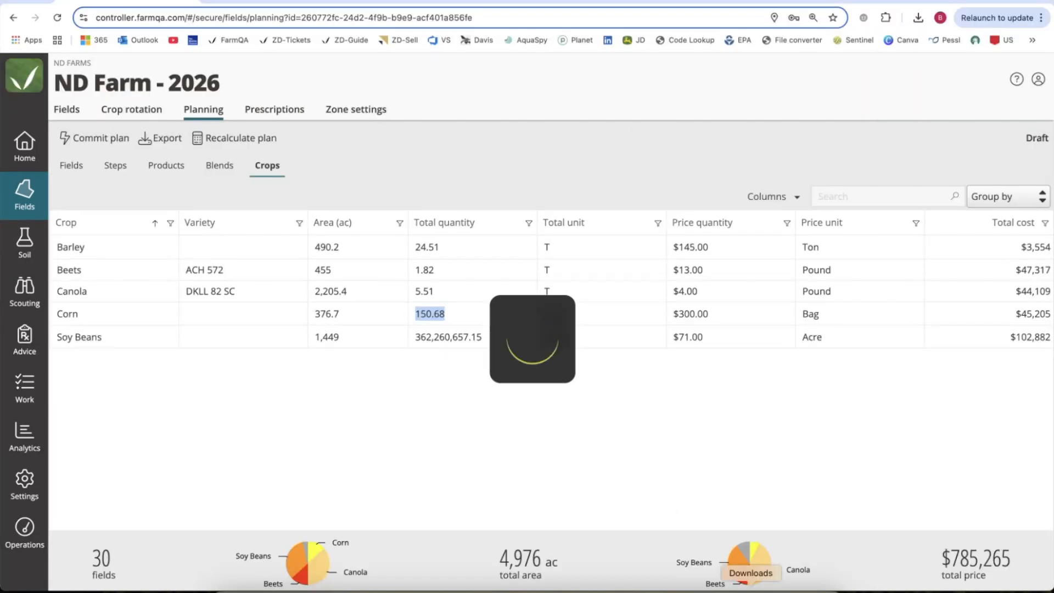
left_click(754, 587)
left_click(753, 565)
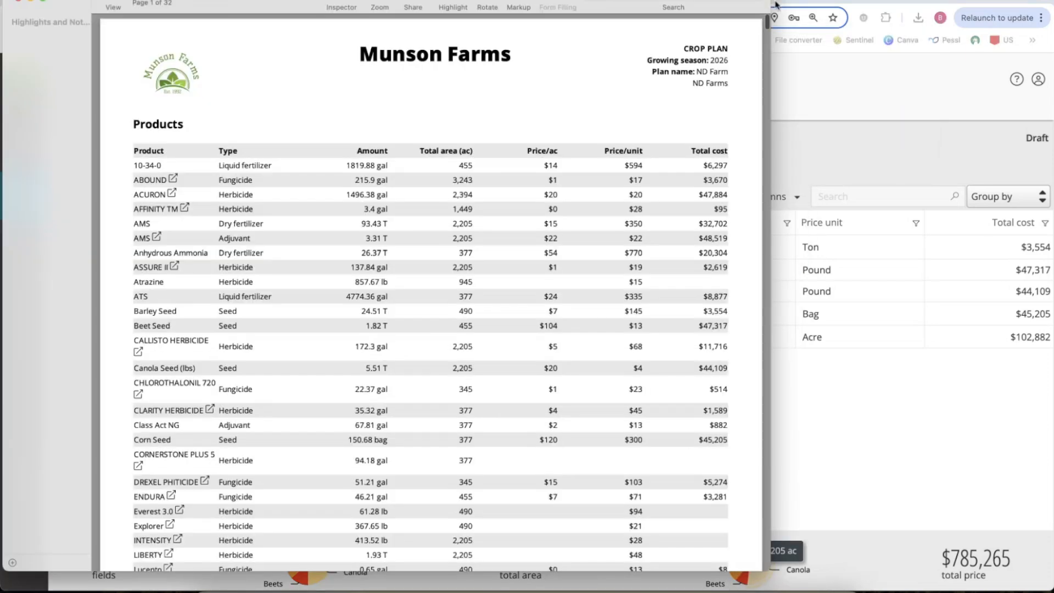
left_click_drag(770, 0, 1051, 1)
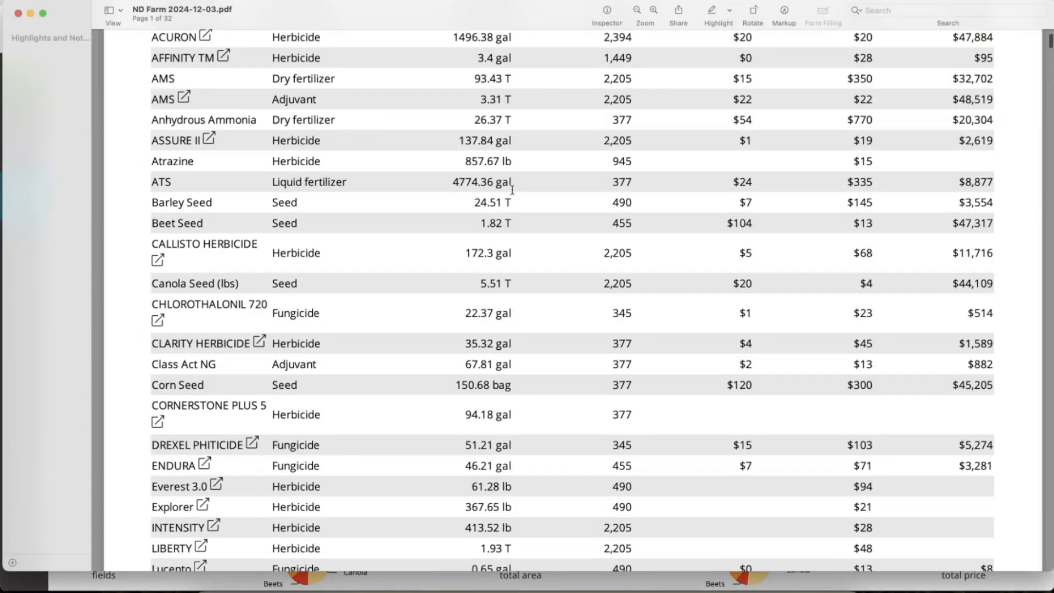
- Examine the Products table on the PDF's first page, including amounts, areas, prices per acre and unit, and total costs
scroll(512, 190, "up", 3)
scroll(512, 189, "down", 3)
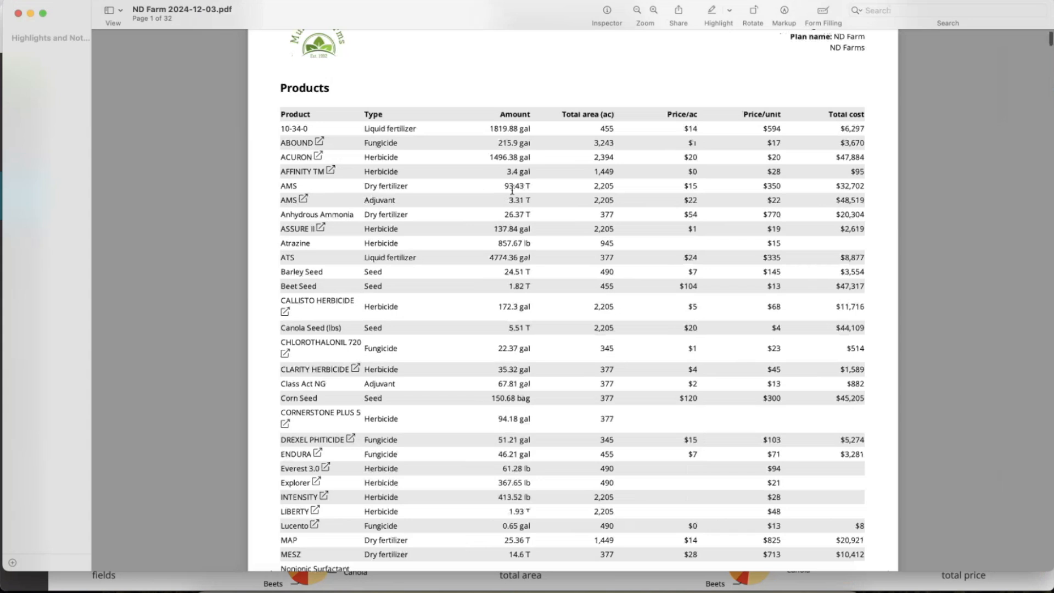
scroll(512, 189, "up", 2)
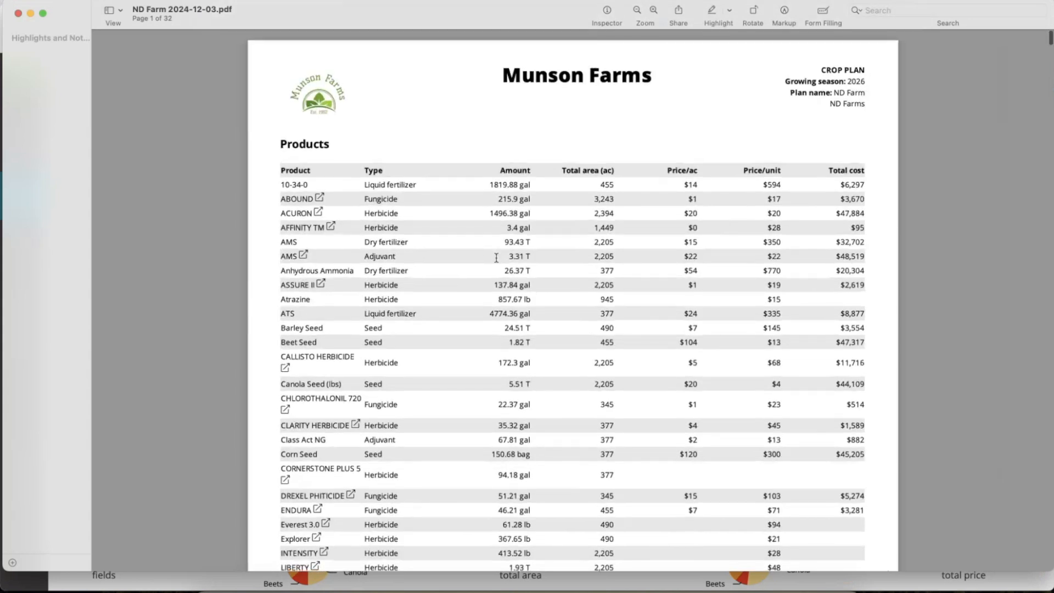
scroll(496, 260, "down", 3)
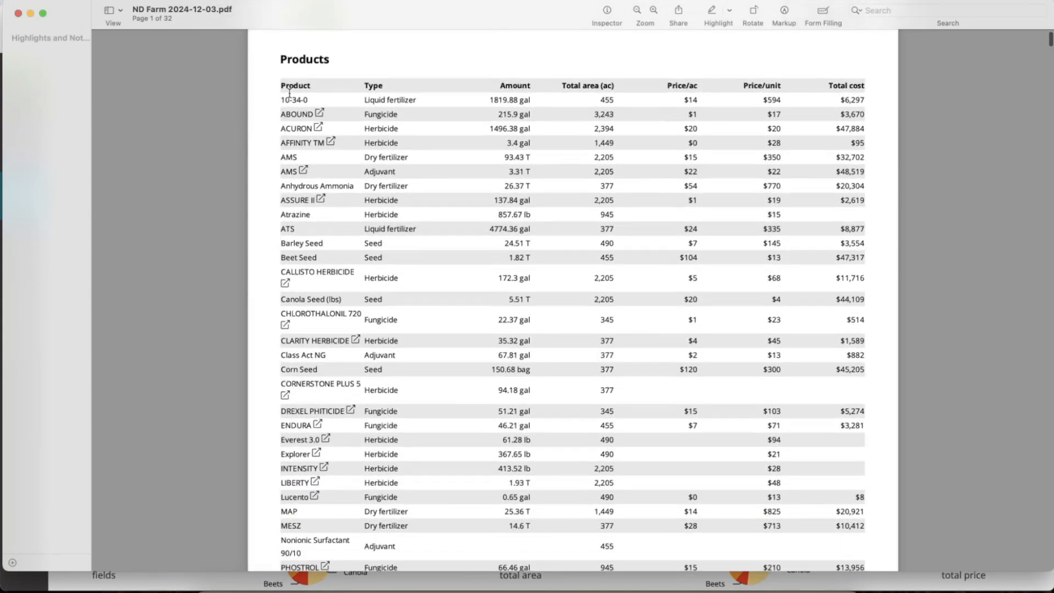
left_click_drag(289, 93, 398, 105)
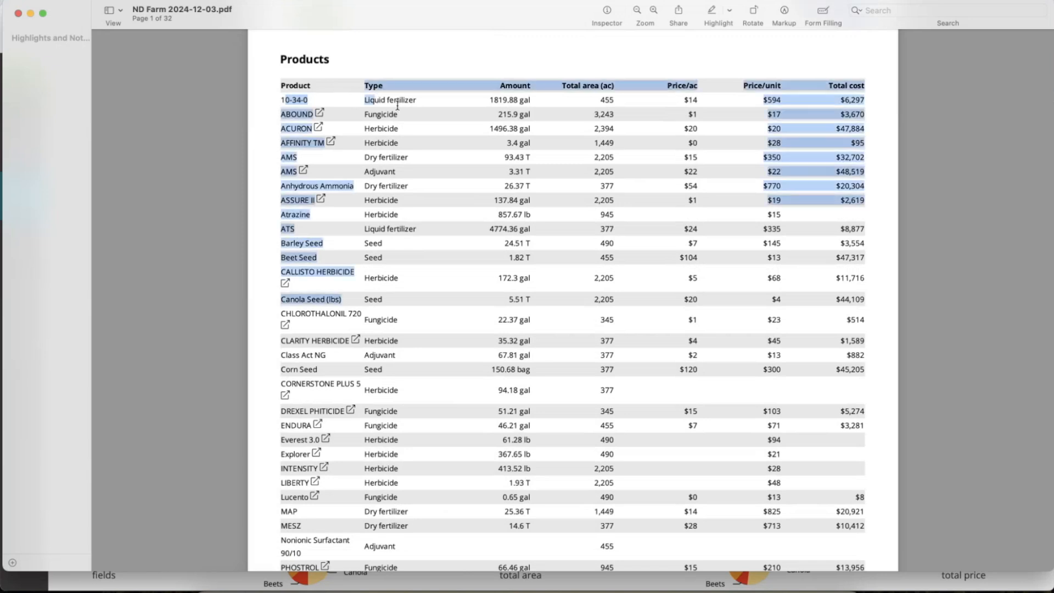
left_click(361, 99)
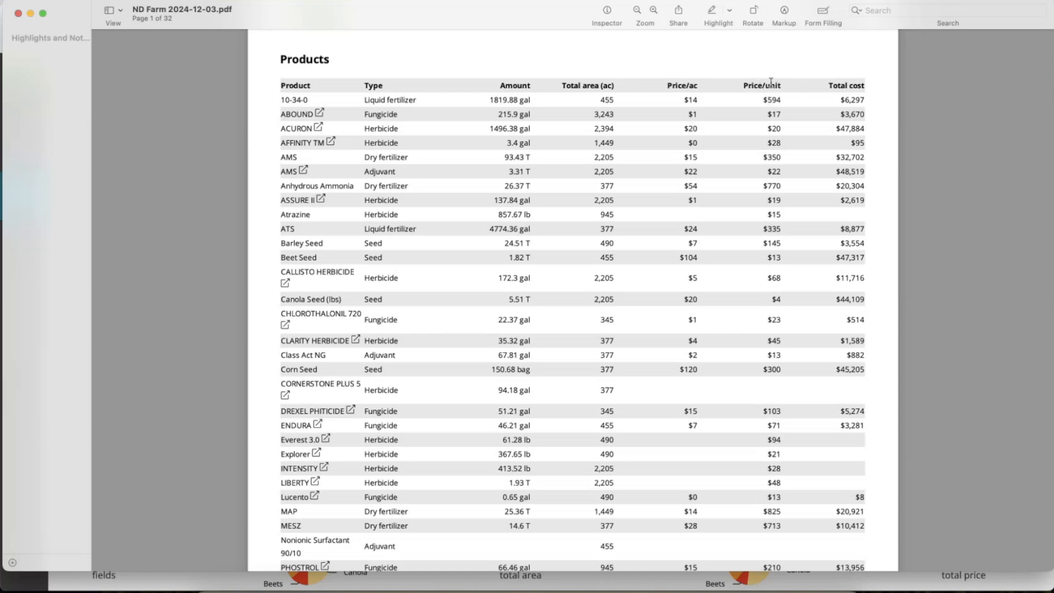
scroll(849, 159, "up", 1)
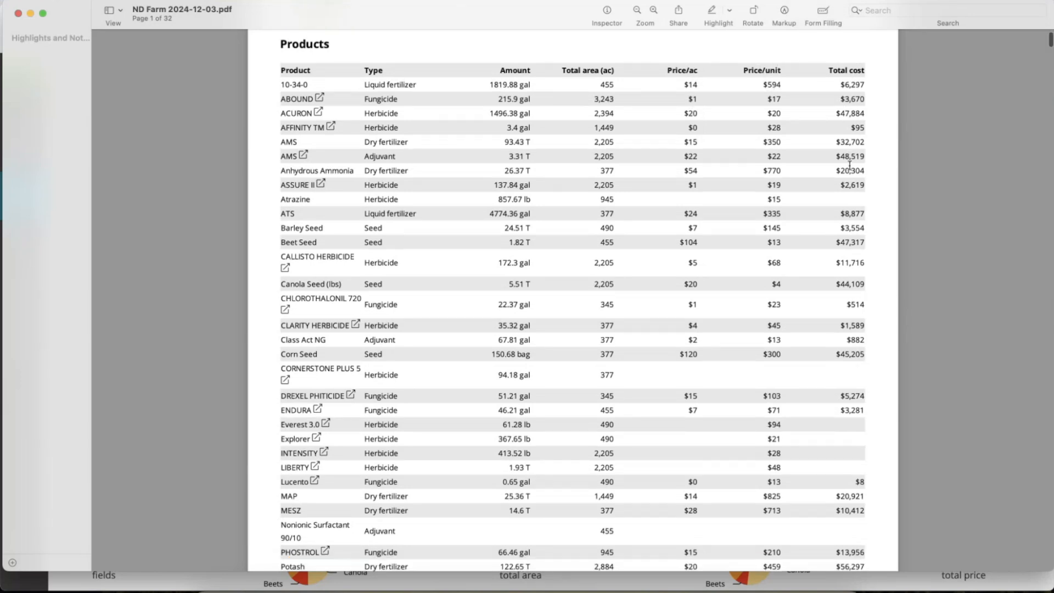
scroll(850, 164, "down", 6)
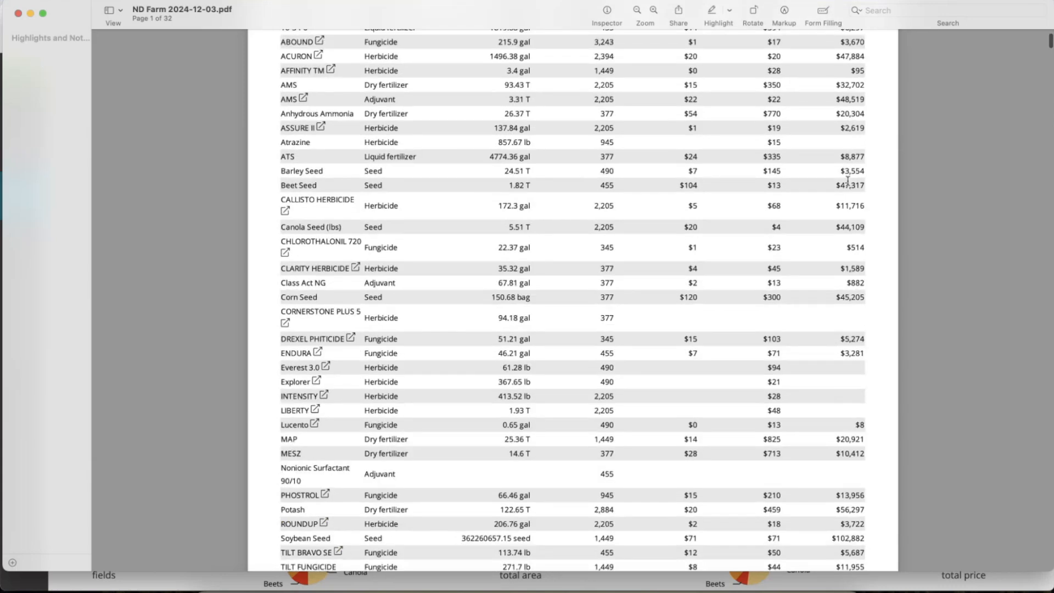
- Examine the Blends and Seed detail tables on page 2 of the PDF
scroll(848, 182, "down", 15)
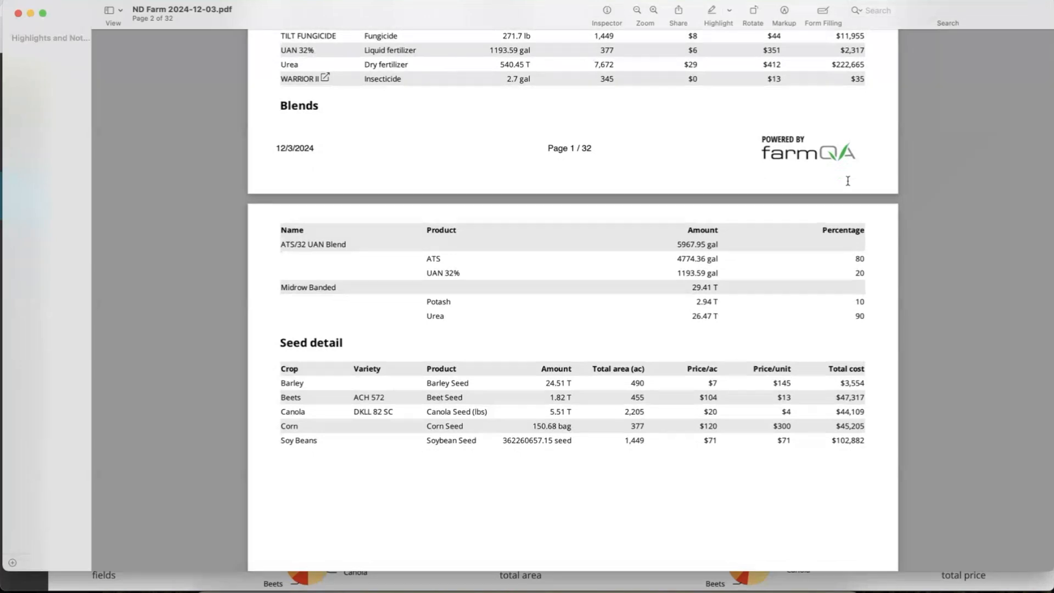
scroll(384, 231, "down", 2)
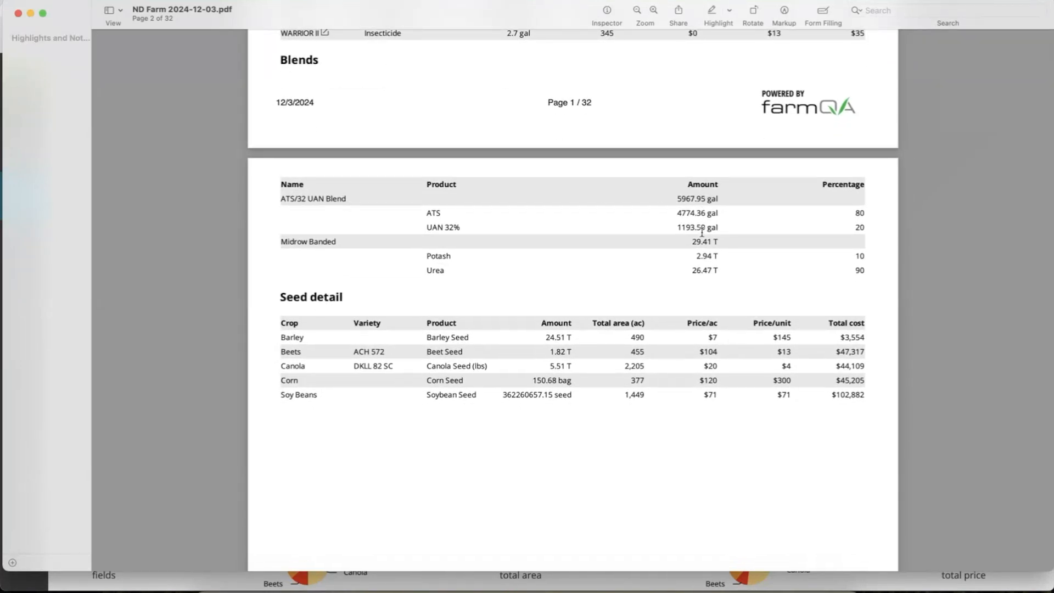
scroll(604, 230, "down", 2)
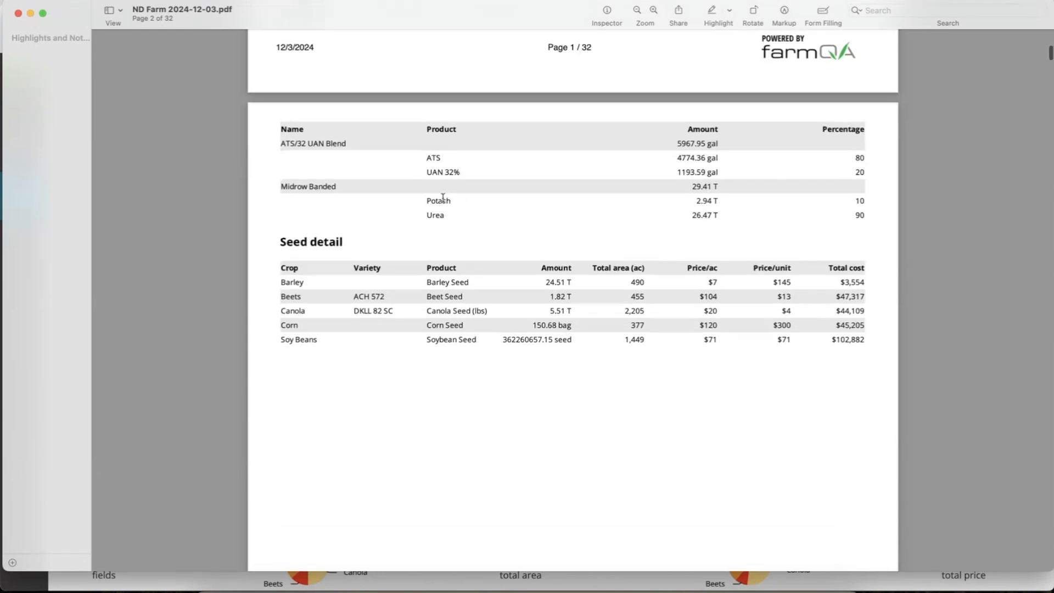
scroll(492, 211, "down", 2)
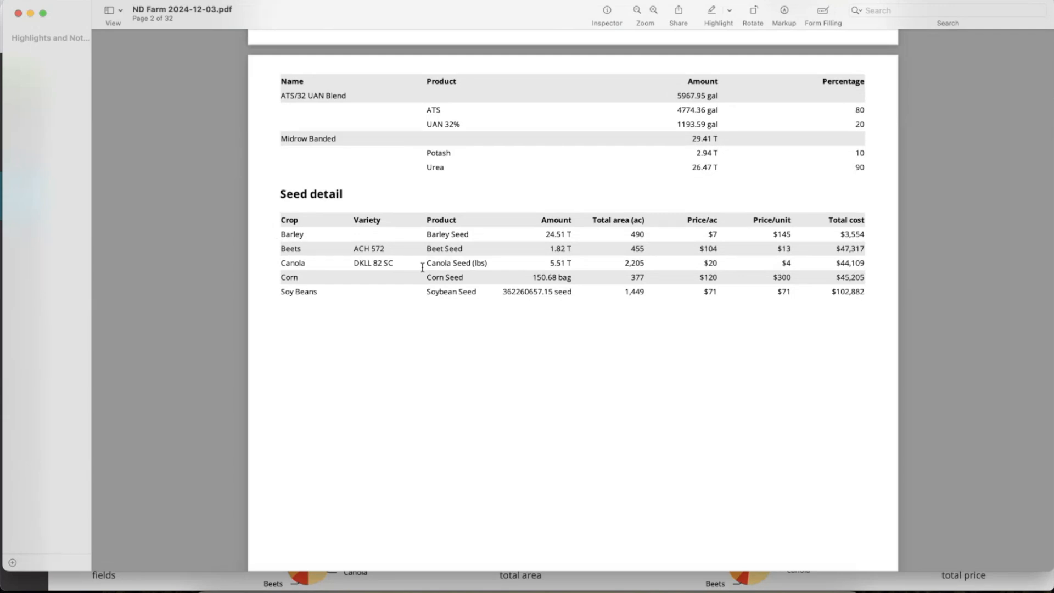
- Examine field 88's plan on page 3, highlighting the fertilizer step's nutrient totals and the combined nutrient totals
scroll(422, 267, "down", 15)
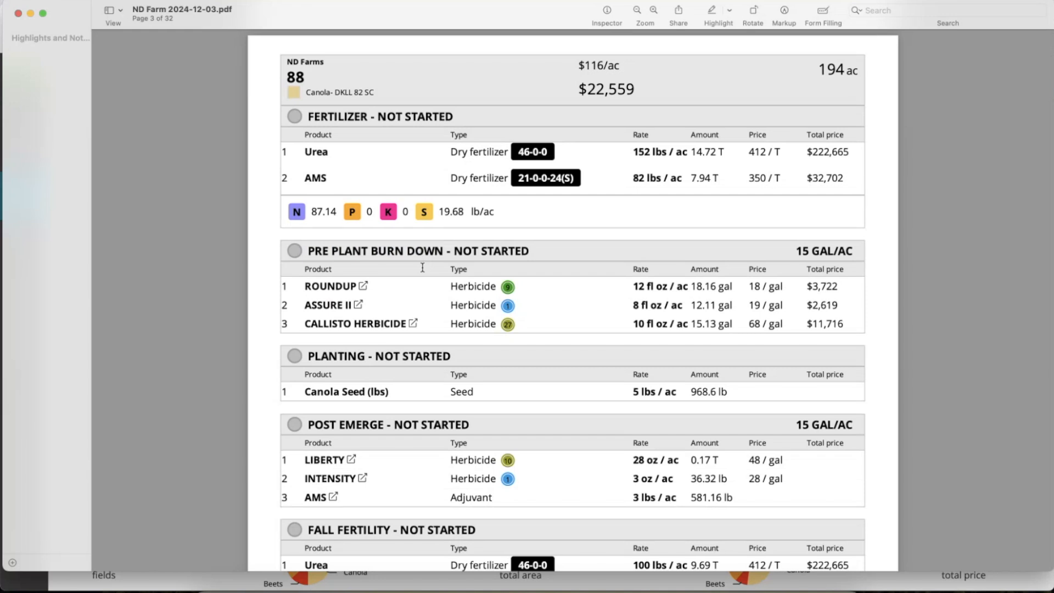
key("super+minus")
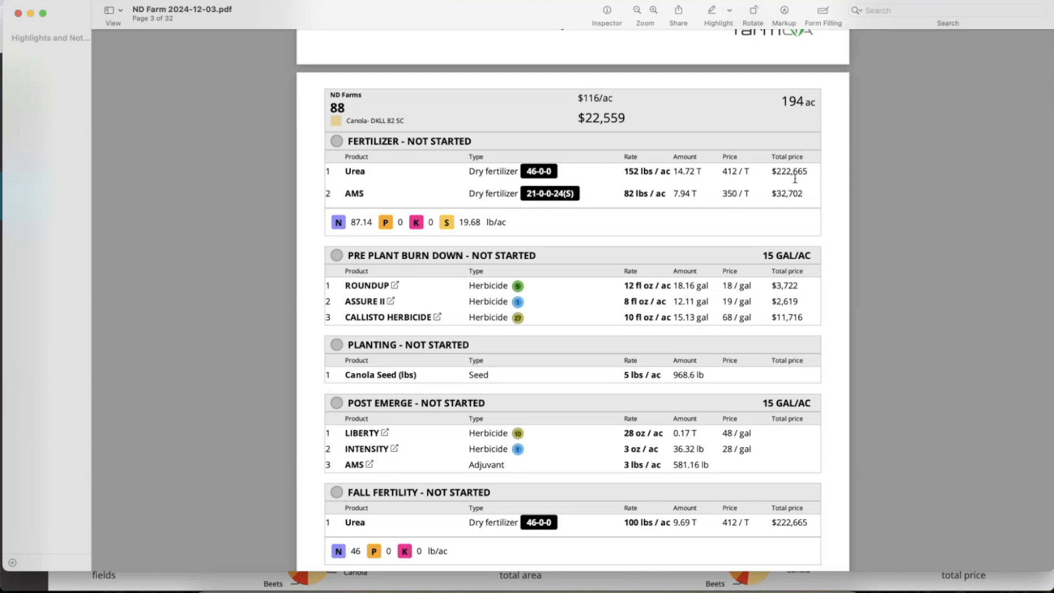
left_click_drag(513, 224, 336, 225)
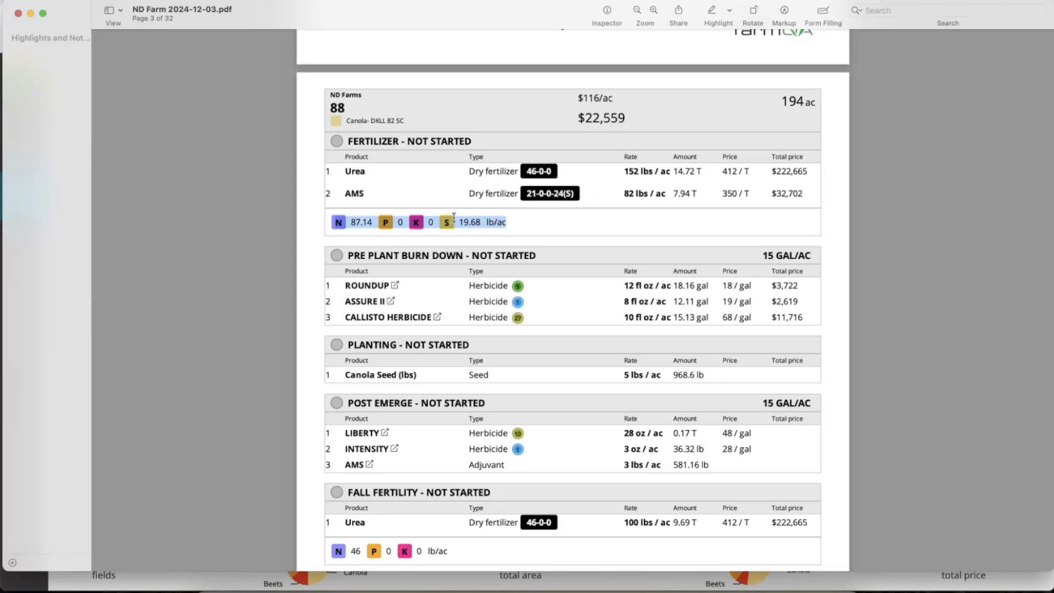
scroll(454, 218, "down", 5)
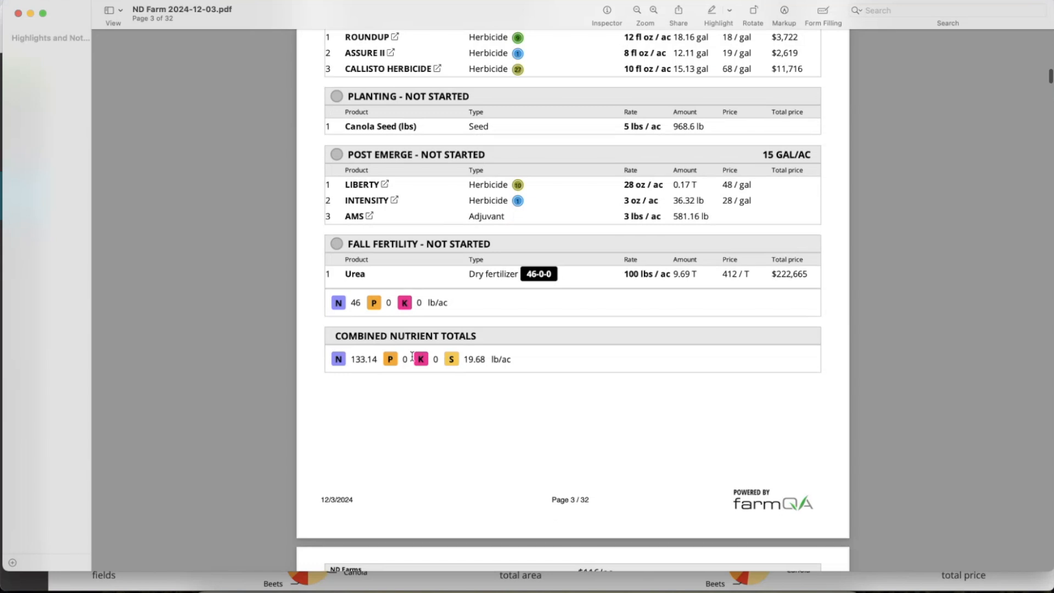
left_click_drag(518, 359, 339, 359)
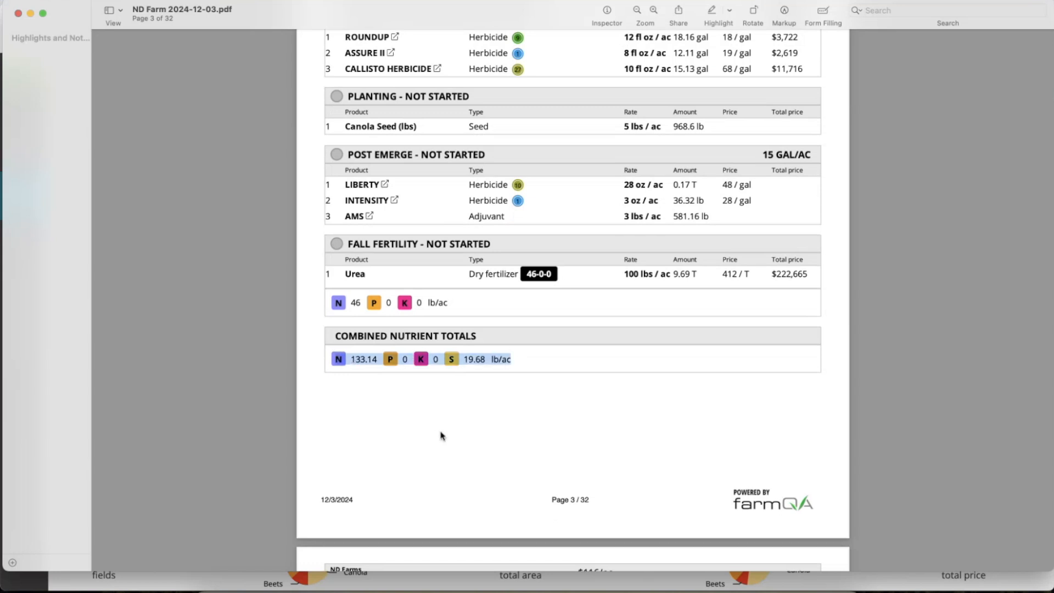
- Look over the New Office Field plan on page 4 and close the PDF
scroll(440, 433, "down", 10)
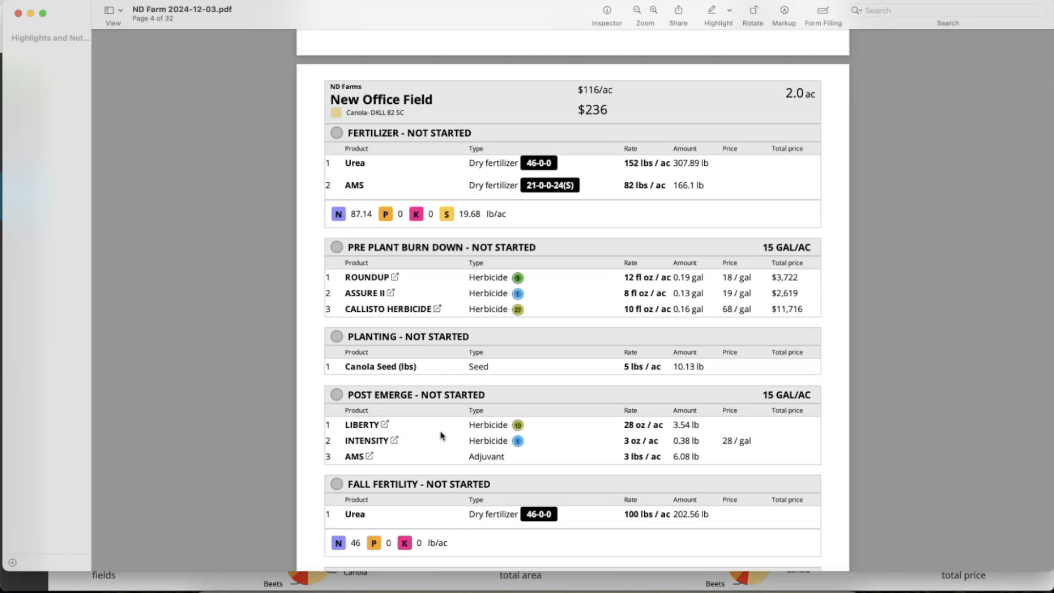
scroll(440, 436, "down", 3)
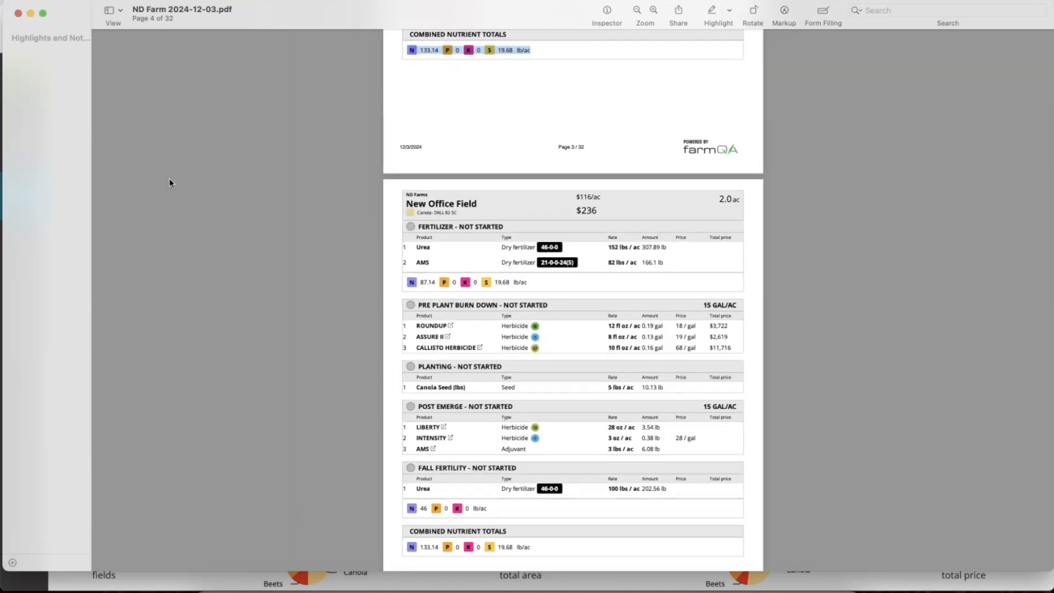
left_click(18, 15)
- Export the plan to Excel with prices shown and open the downloaded workbook in Excel
left_click(171, 141)
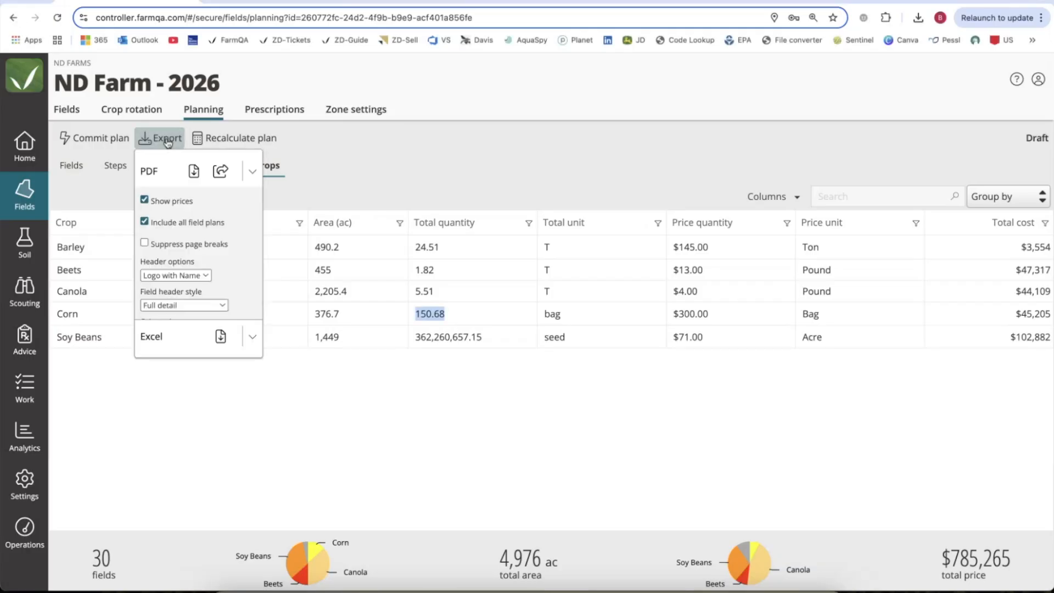
left_click(254, 172)
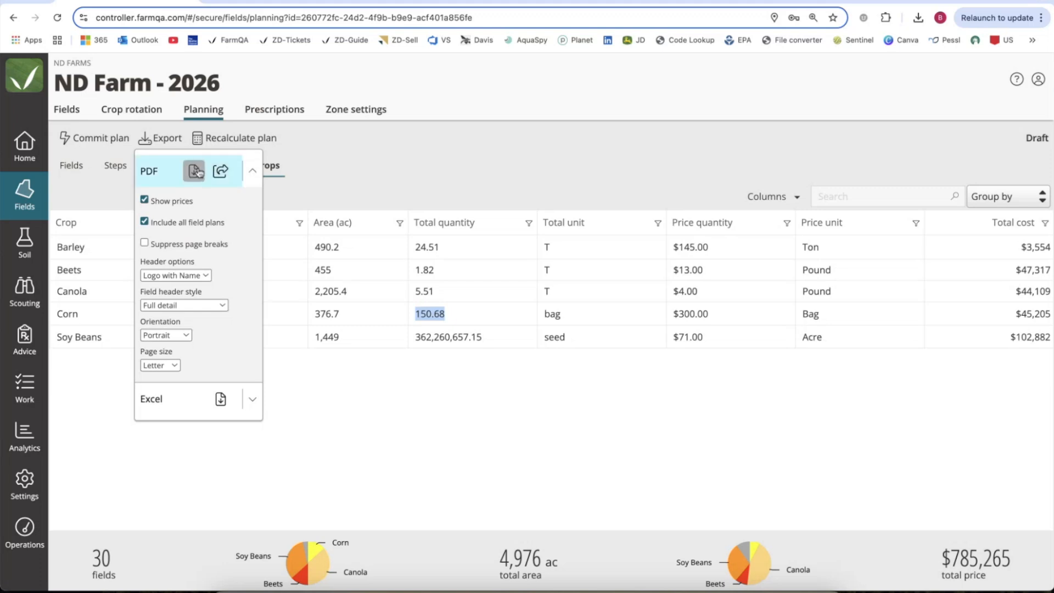
left_click(253, 401)
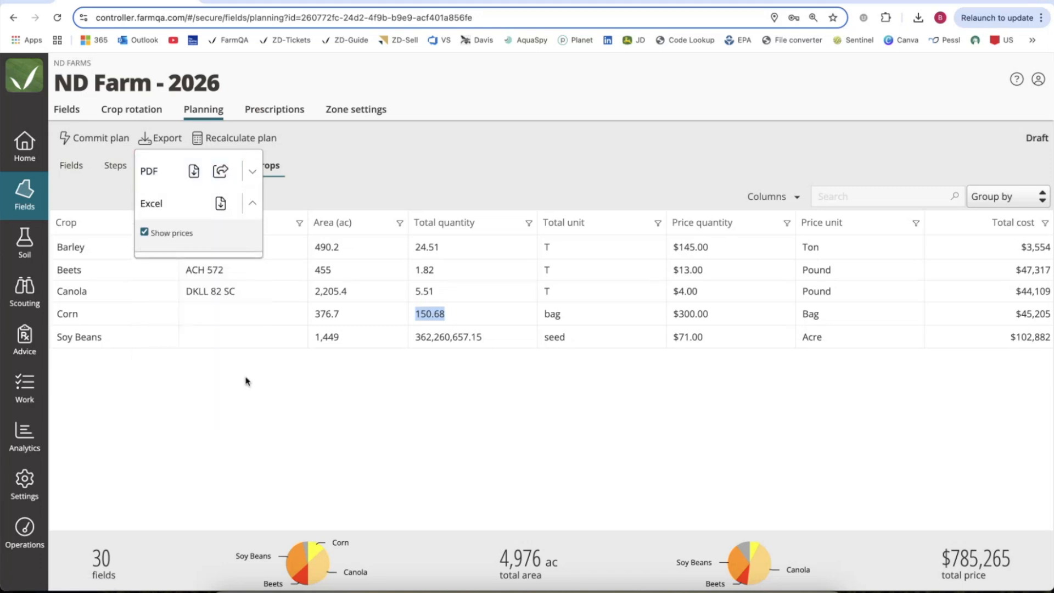
left_click(220, 203)
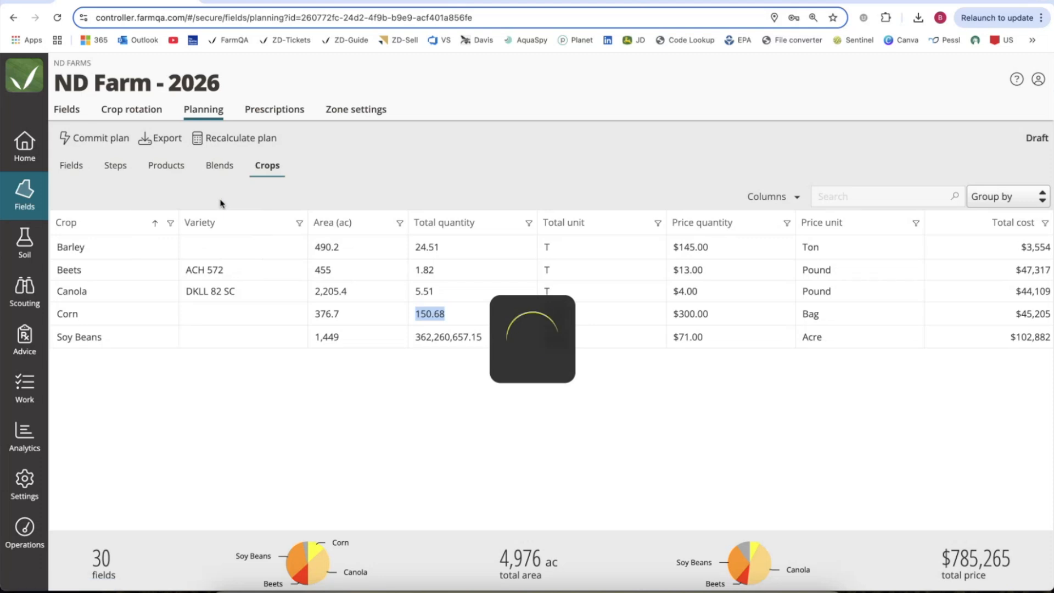
left_click(750, 591)
left_click(750, 567)
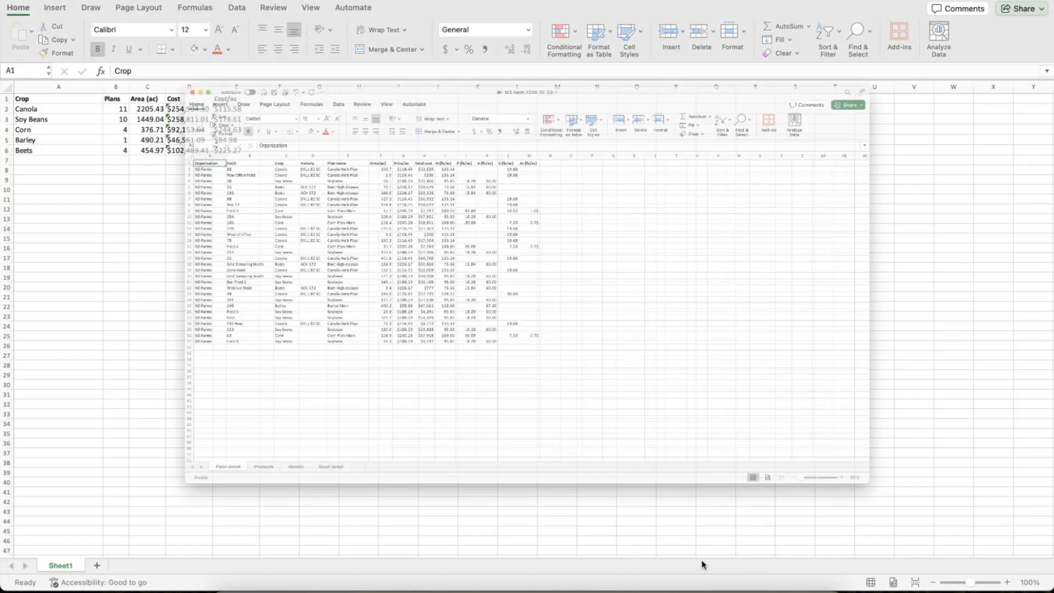
- Examine the Field detail sheet's field rows, including area, price per acre, total cost and nutrient columns
scroll(62, 356, "up", 5)
scroll(62, 356, "up", 5)
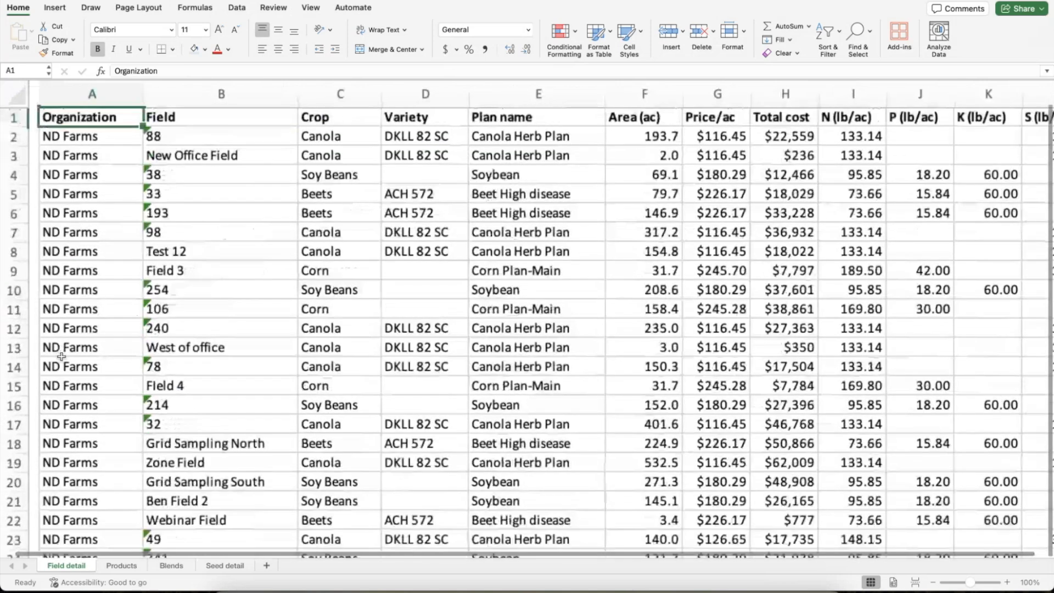
left_click_drag(14, 139, 22, 257)
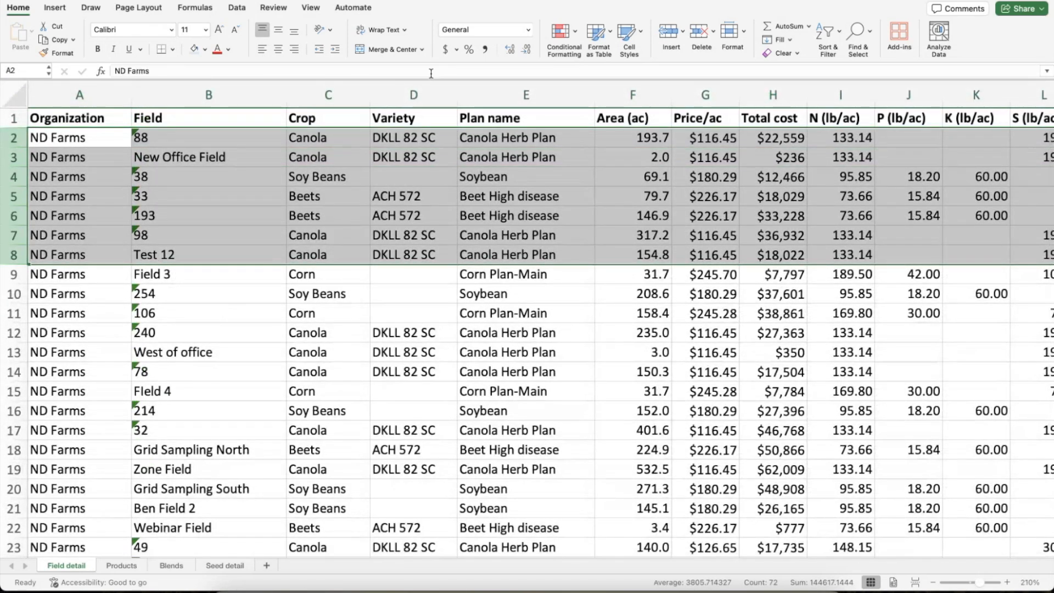
scroll(645, 167, "right", 3)
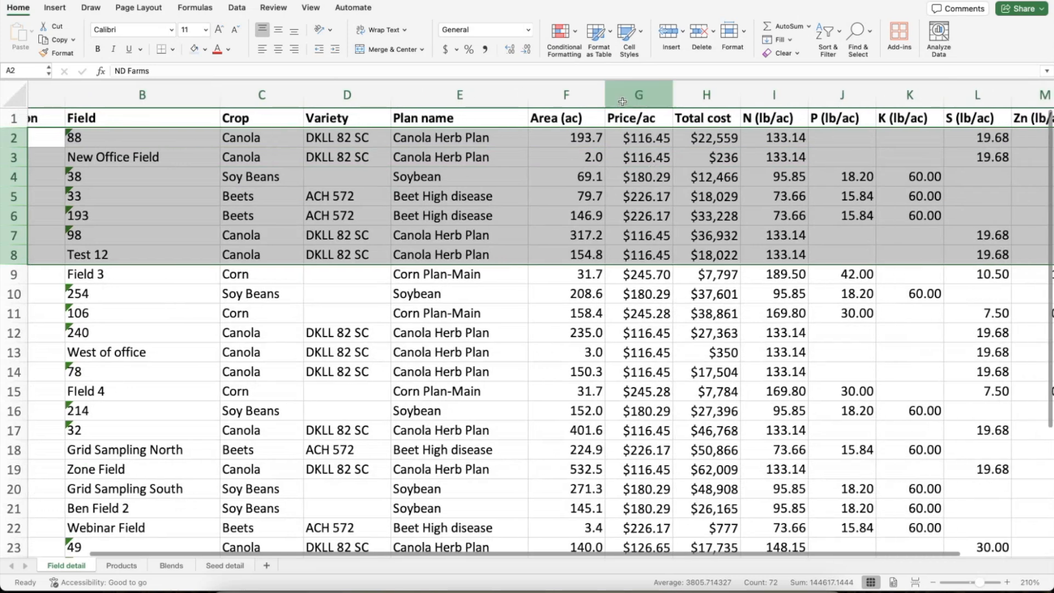
left_click_drag(566, 95, 1000, 77)
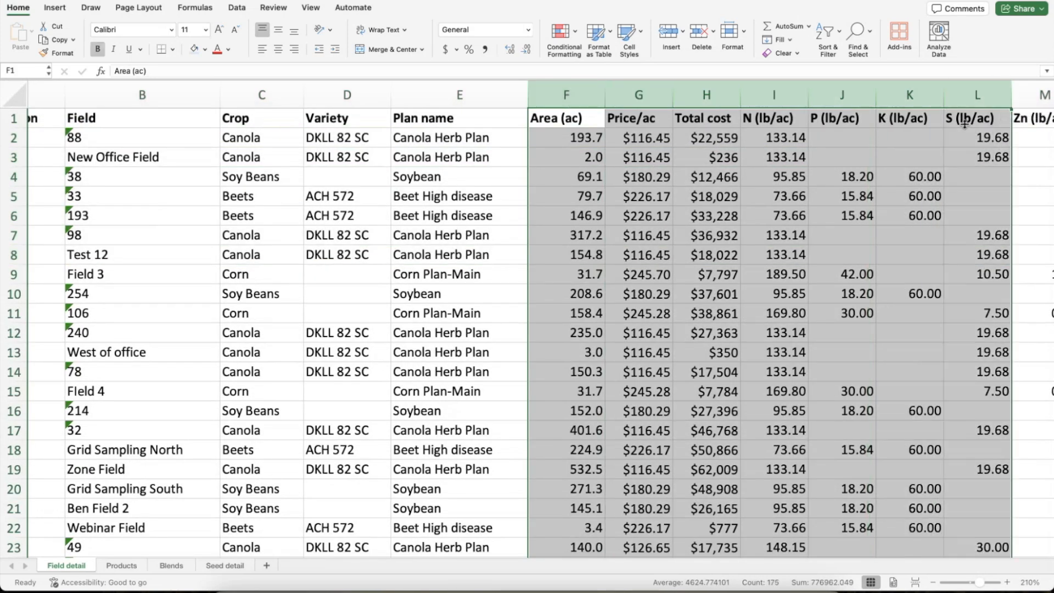
scroll(876, 221, "right", 2)
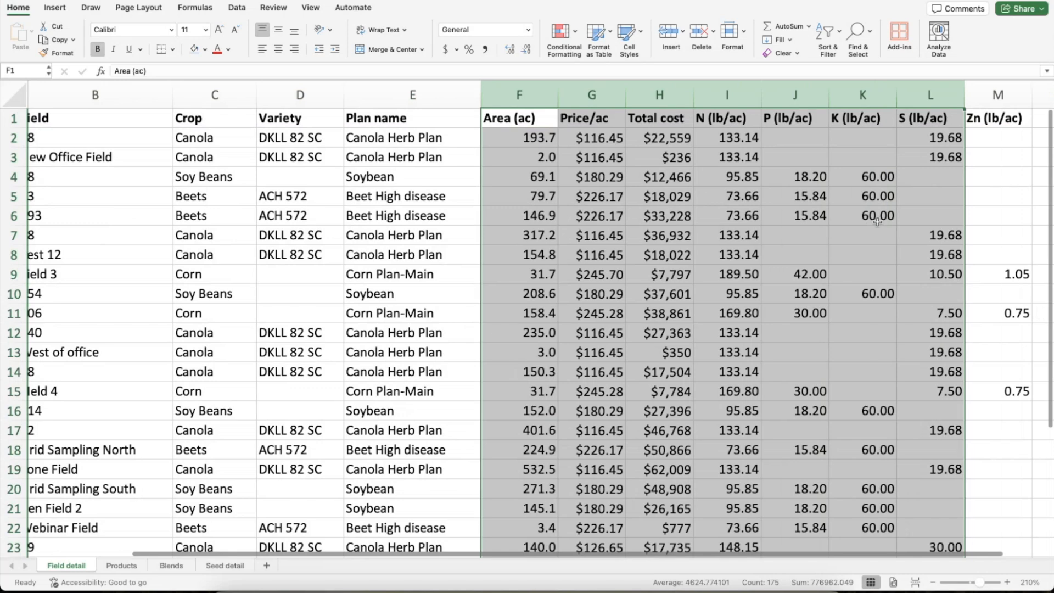
left_click(537, 137)
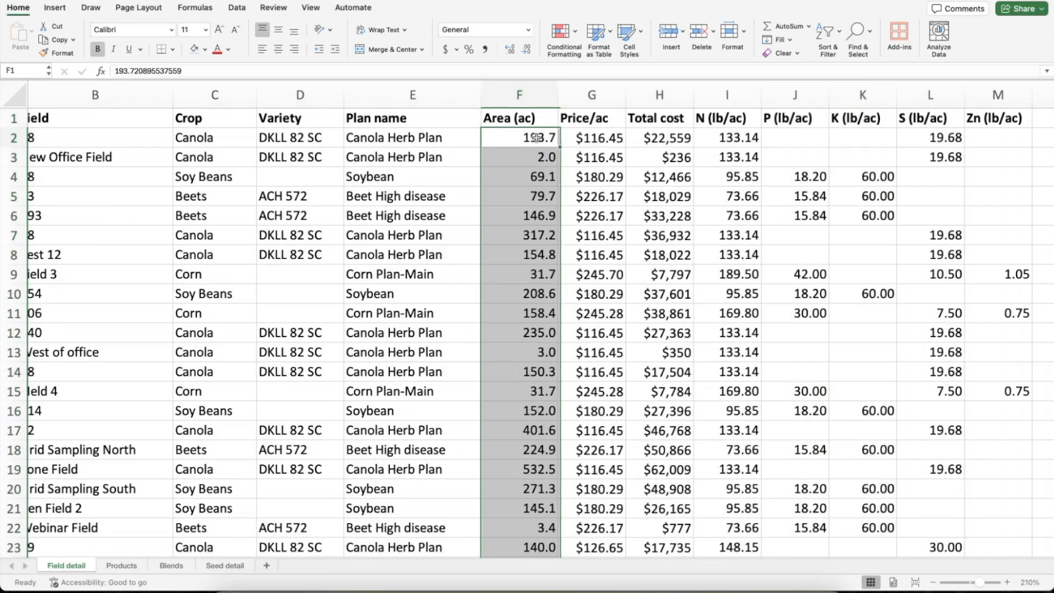
left_click(589, 137)
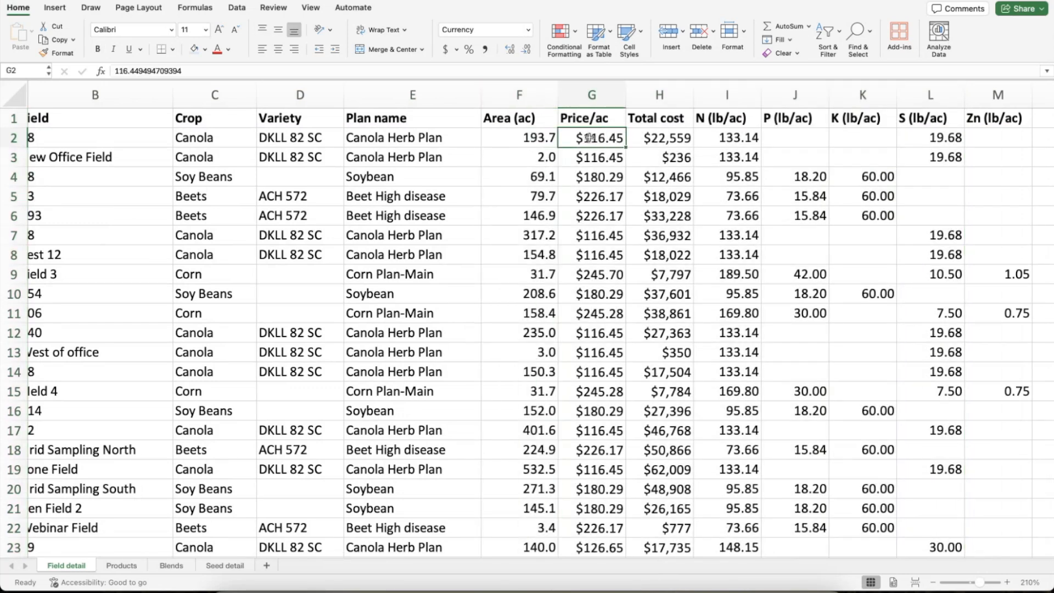
left_click(654, 142)
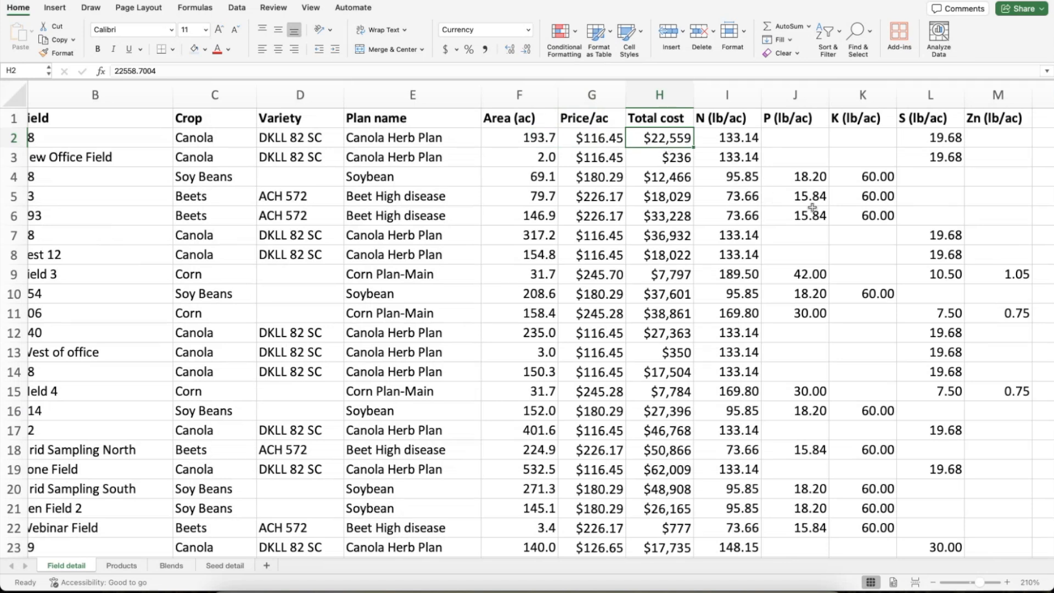
- Add filters to the column headers of the entire Products sheet
left_click(122, 566)
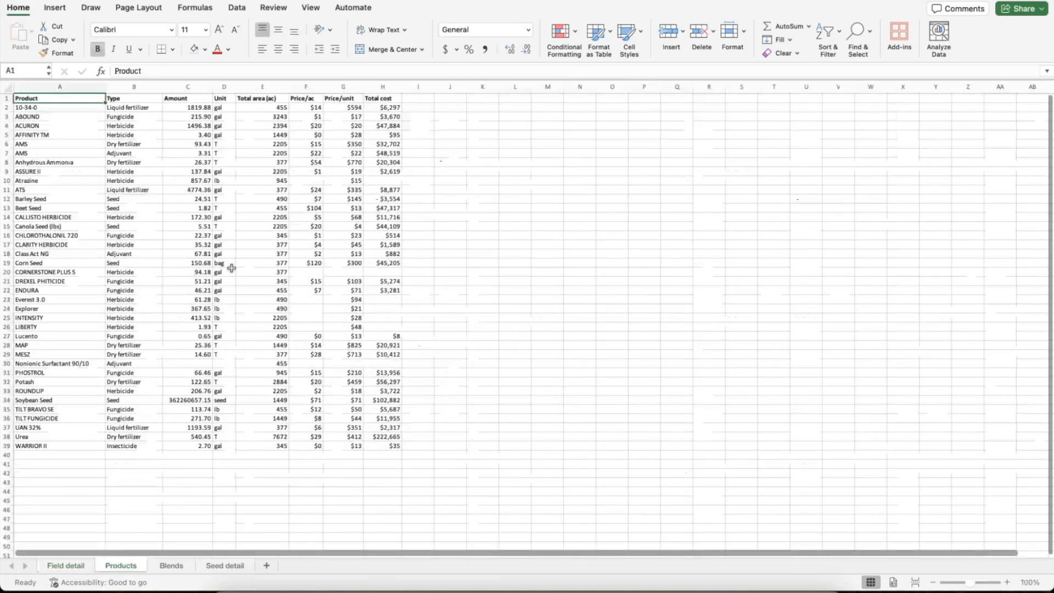
scroll(231, 268, "up", 4)
scroll(231, 268, "left", 1)
scroll(231, 268, "up", 2)
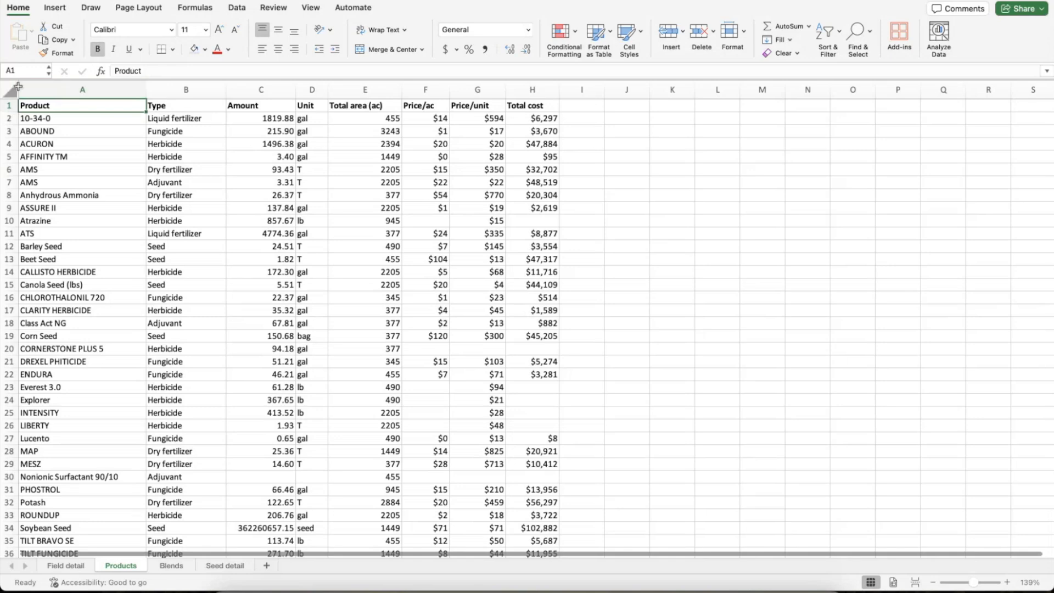
left_click(18, 86)
left_click(236, 7)
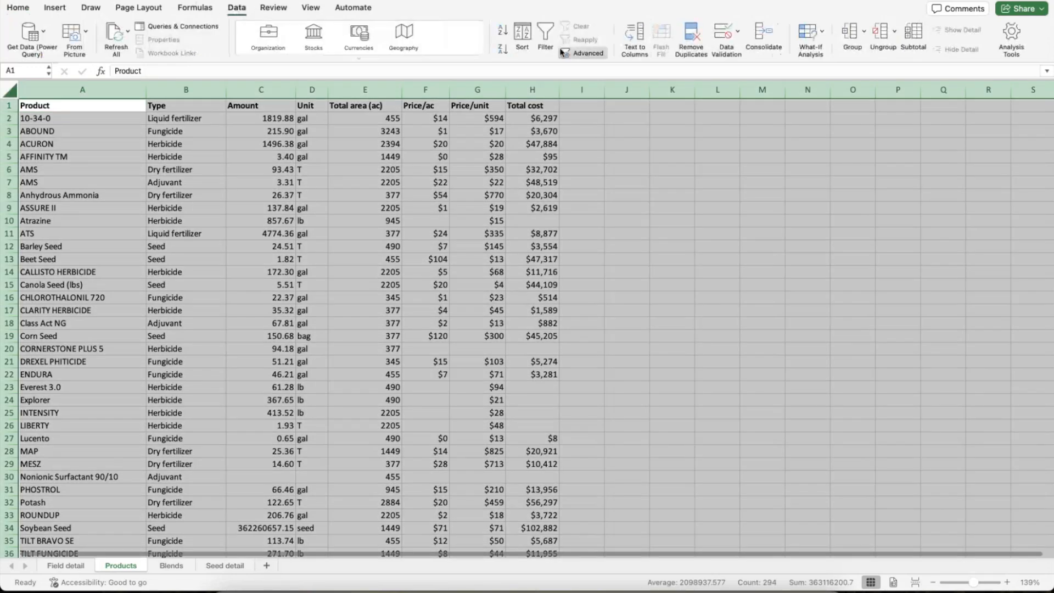
left_click(545, 33)
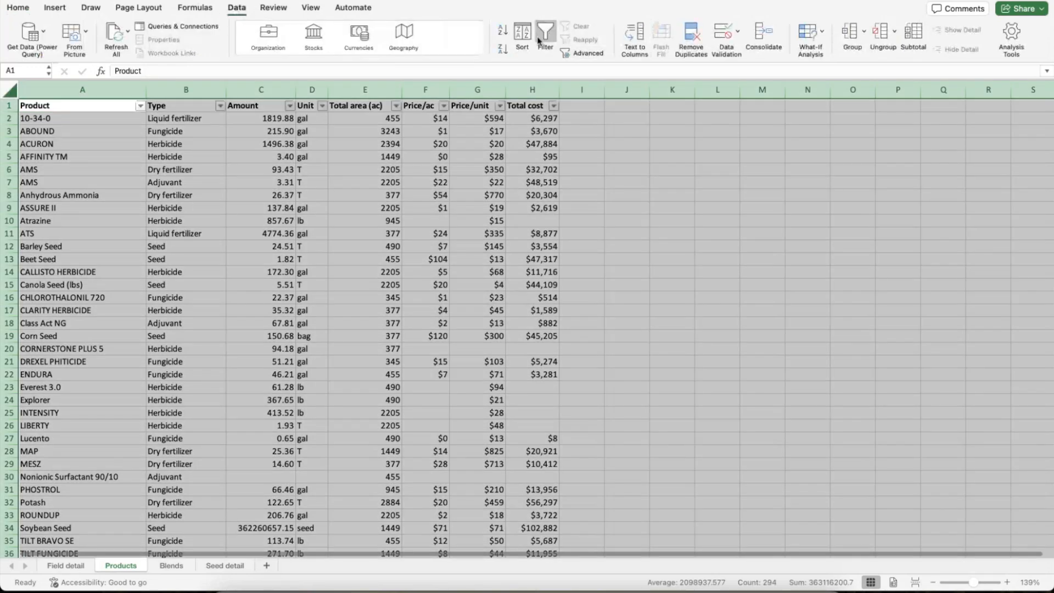
- Filter the product Type column to show only Dry fertilizer and Liquid fertilizer
left_click(220, 105)
left_click(259, 248)
left_click(260, 277)
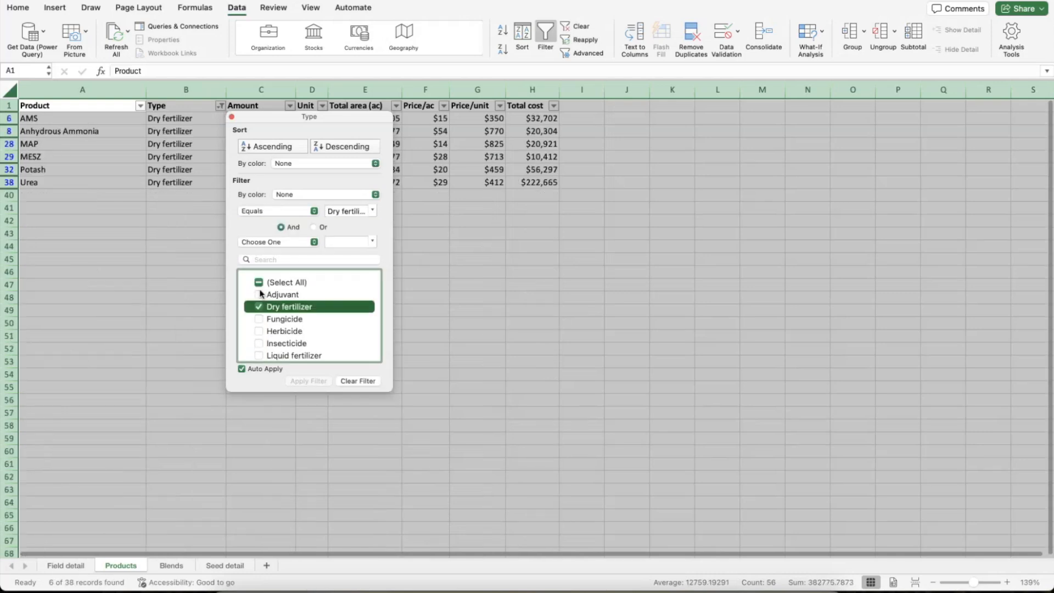
scroll(264, 344, "down", 1)
left_click(259, 337)
left_click(407, 372)
left_click(428, 350)
- Sum the Total cost column in cell H42 with =SUM(H2:H38)
left_click(536, 266)
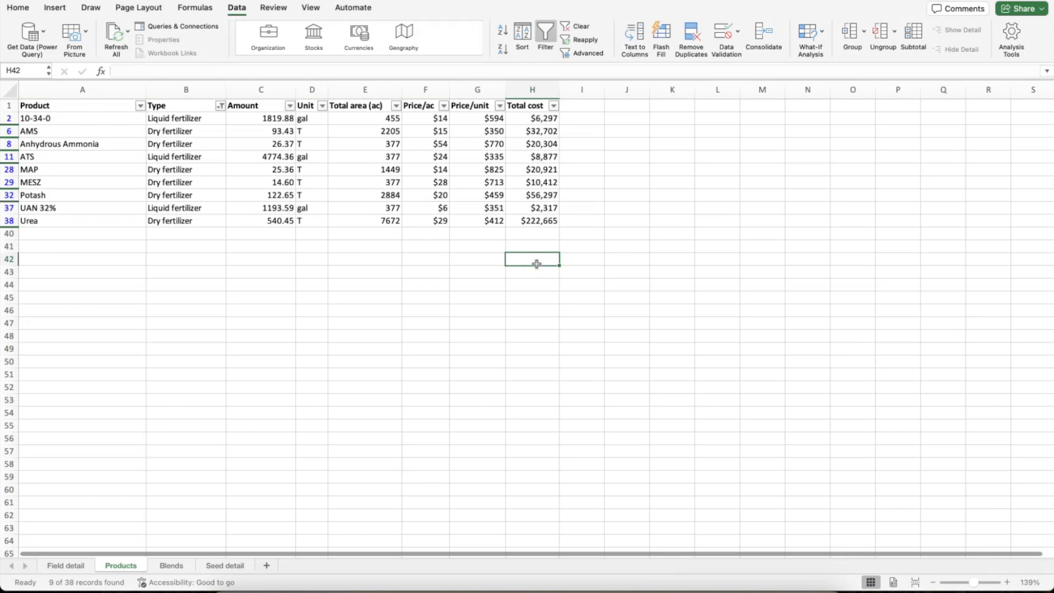
type("=SUM(")
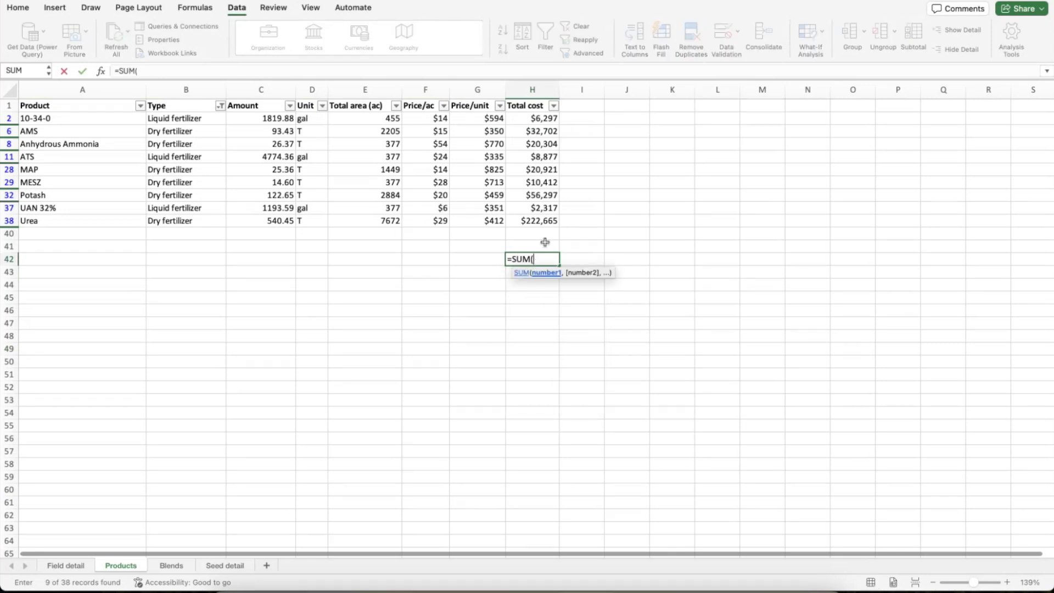
left_click_drag(546, 118, 559, 237)
type(")")
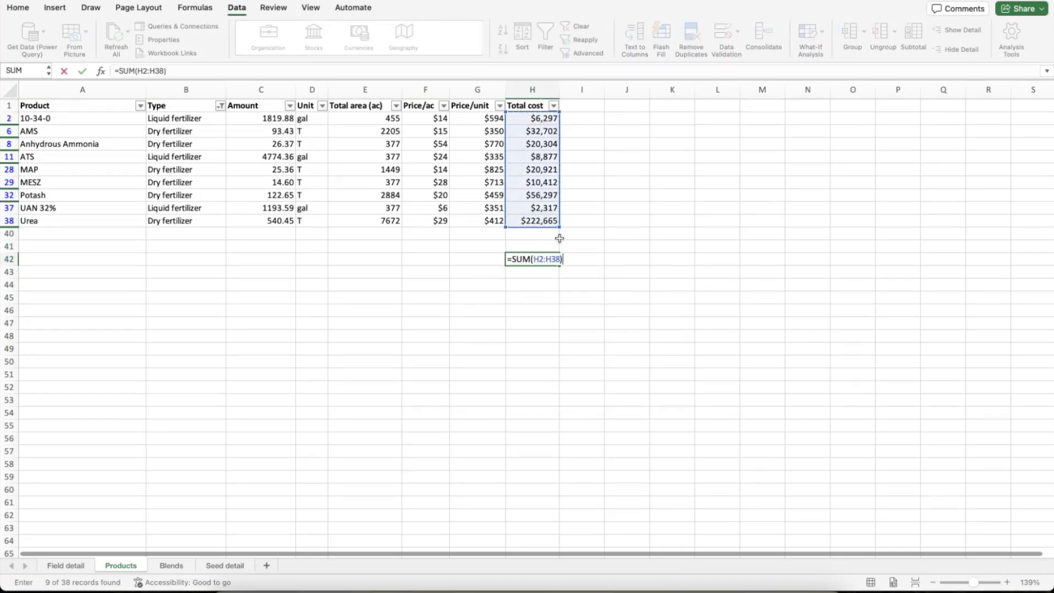
key("Return")
scroll(497, 257, "up", 5)
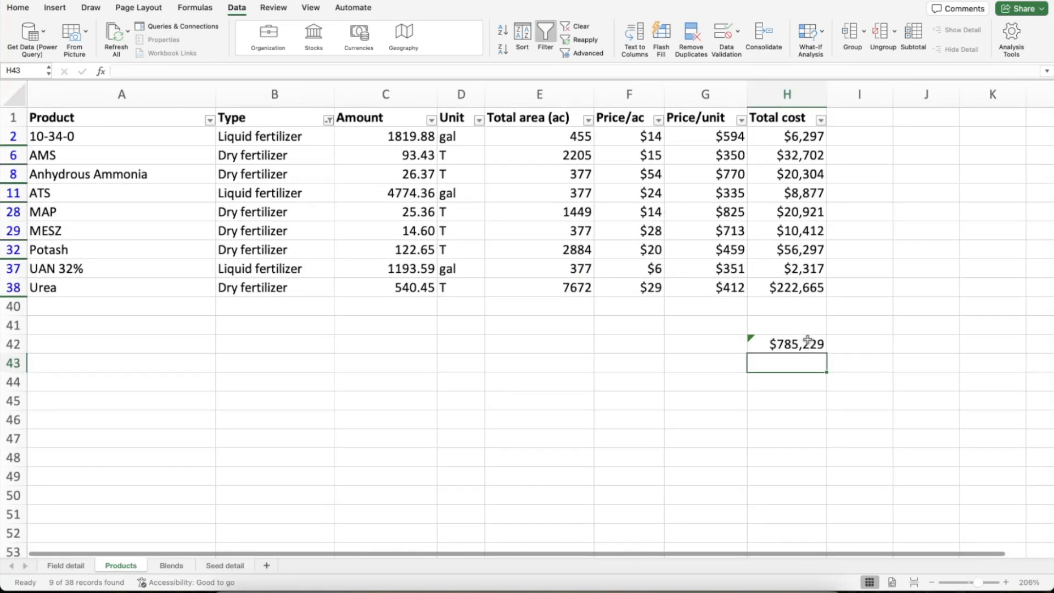
- Look over the Blends sheet and fit the Amount column to its contents on the Seed detail sheet
left_click(170, 565)
scroll(87, 136, "up", 10)
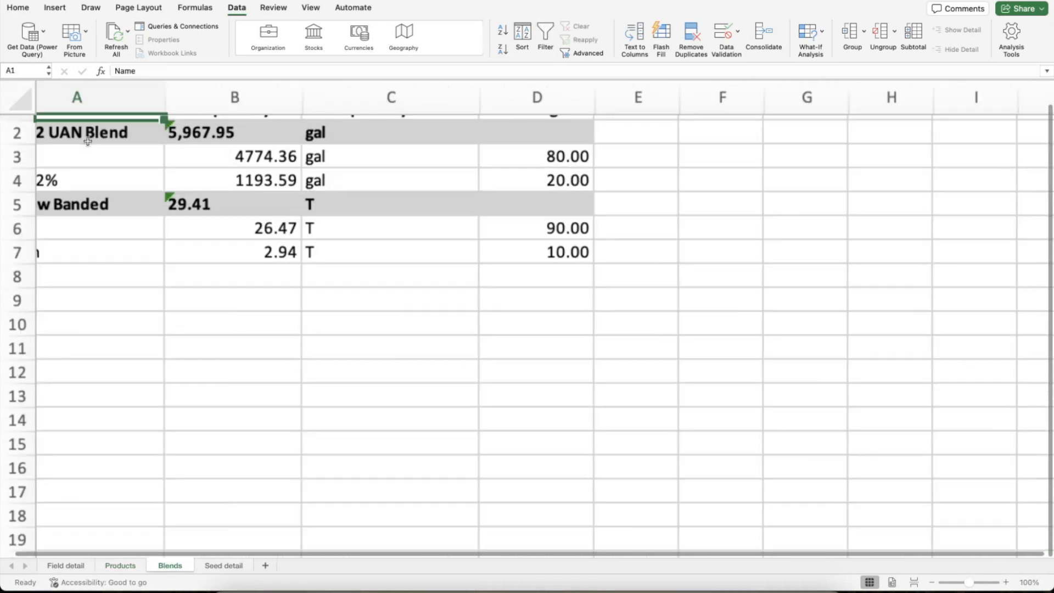
left_click(229, 565)
scroll(157, 124, "up", 5)
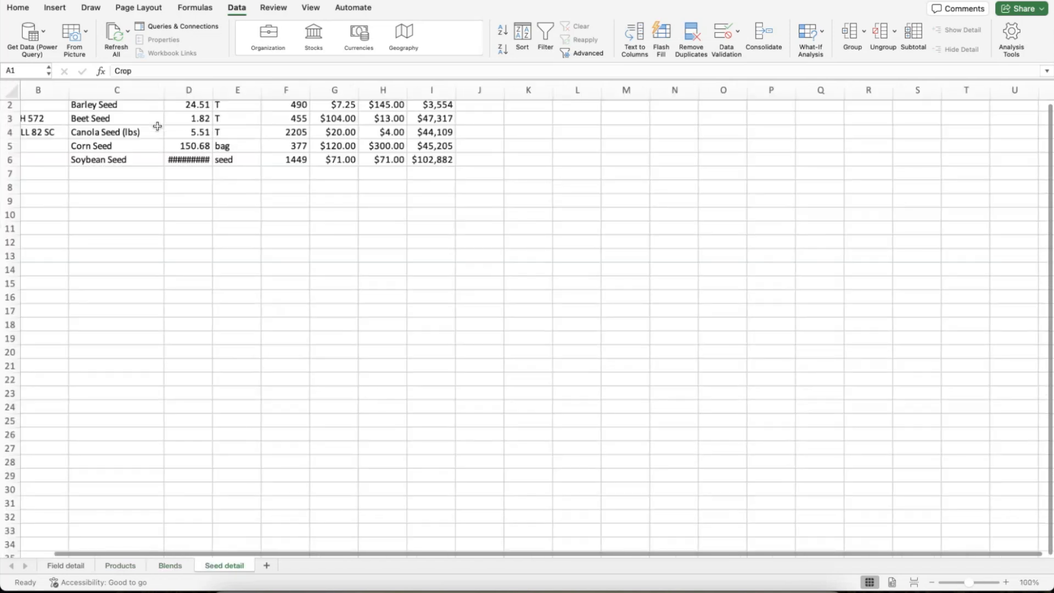
double_click(284, 97)
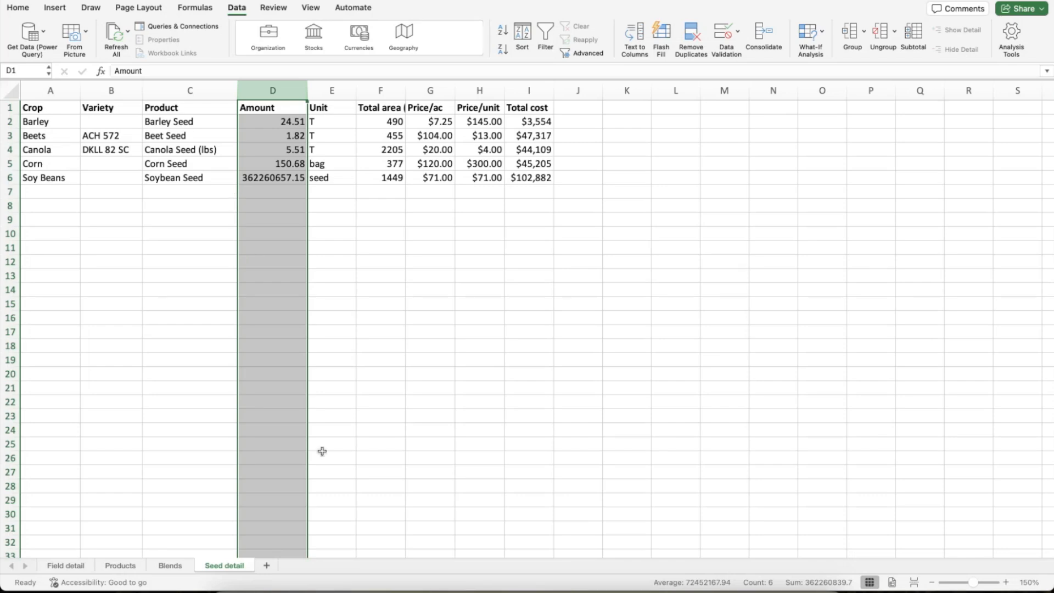
- Switch back to FarmQA in the browser and commit the ND Farm 2026 plan from its field plan list
left_click(267, 588)
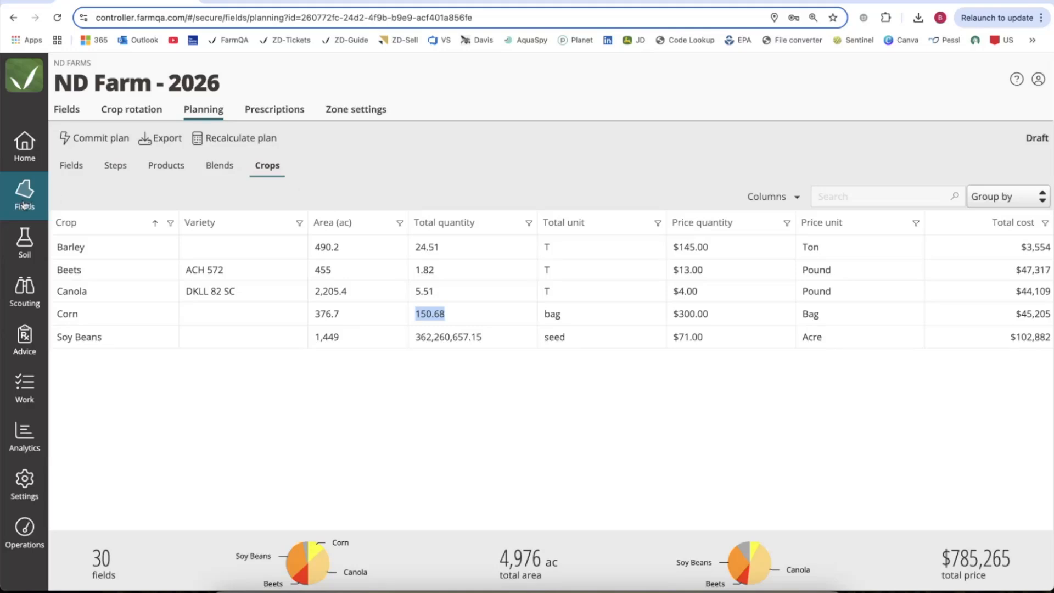
left_click(72, 169)
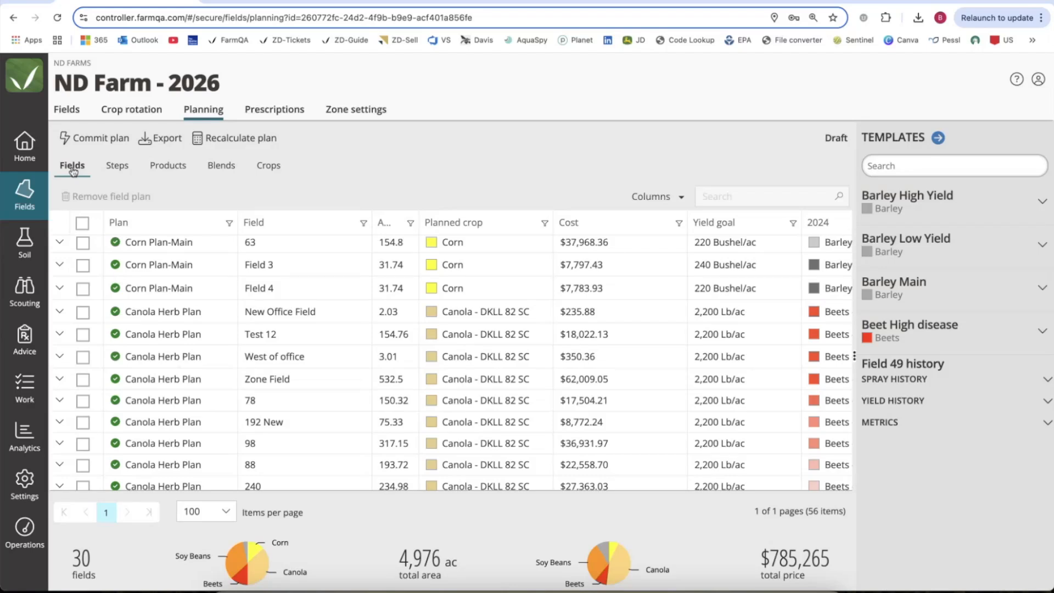
left_click(91, 141)
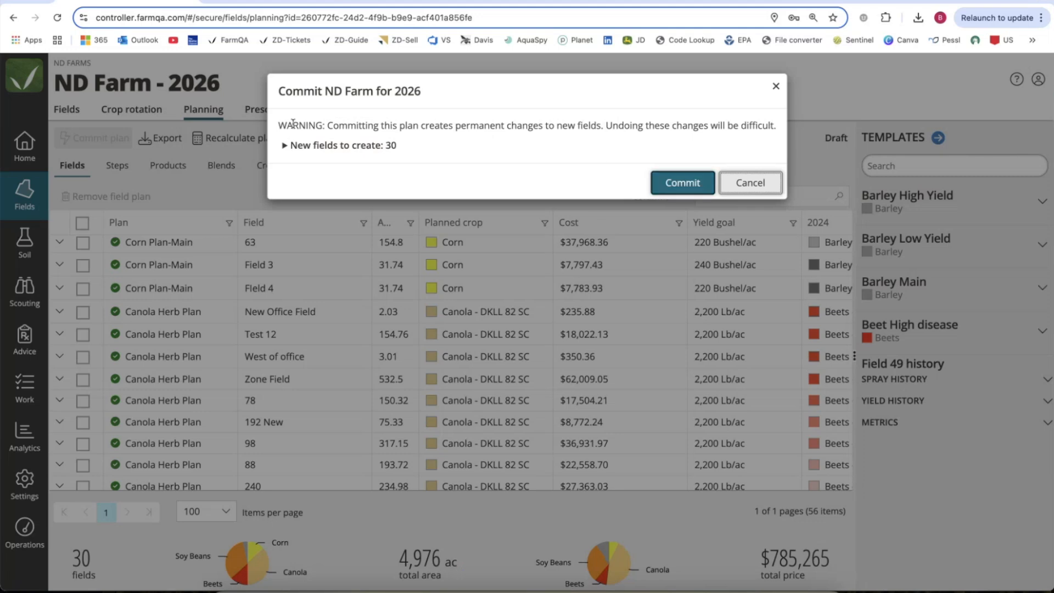
left_click(680, 185)
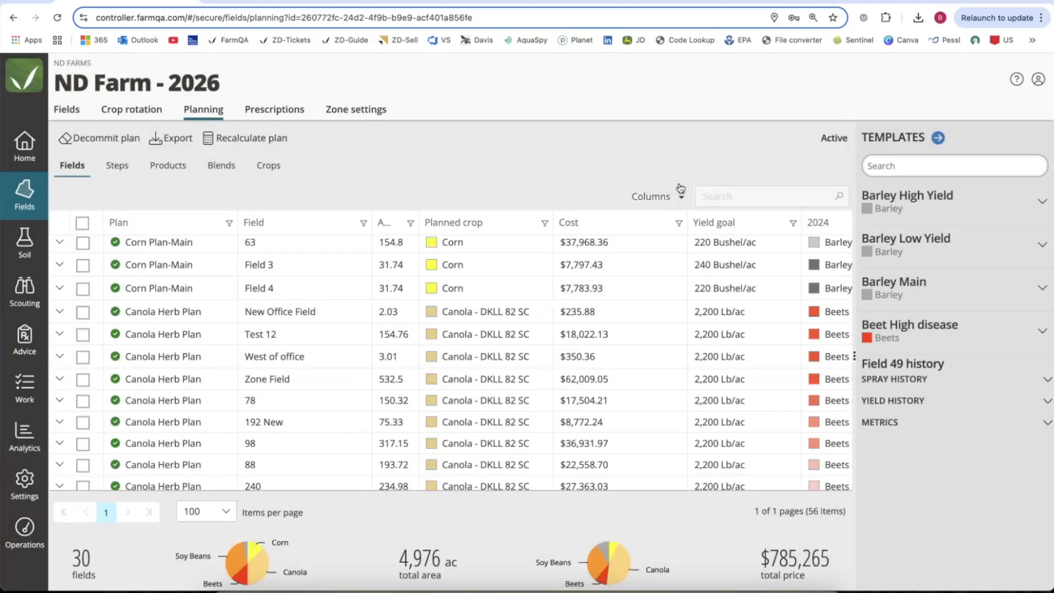
- Show the home map for the 2026 season and look over its layer and field color options
left_click_drag(58, 85, 148, 84)
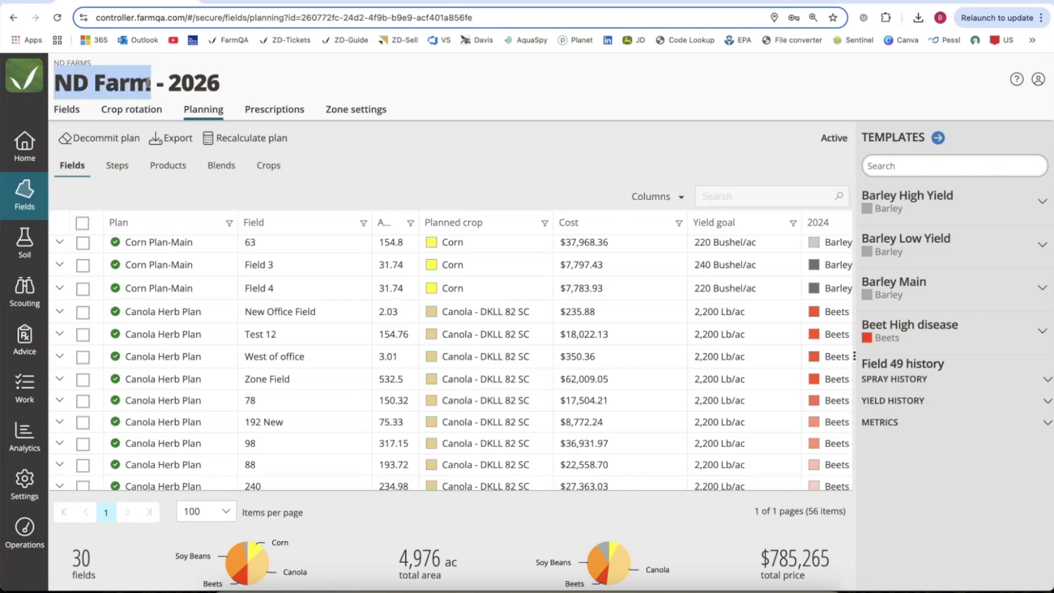
left_click(25, 145)
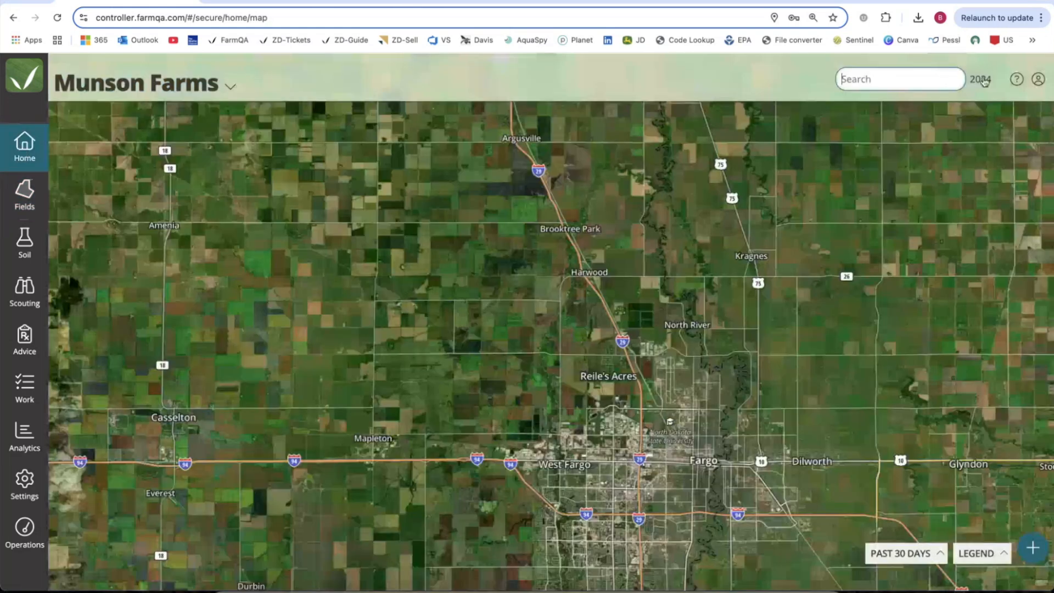
left_click(982, 79)
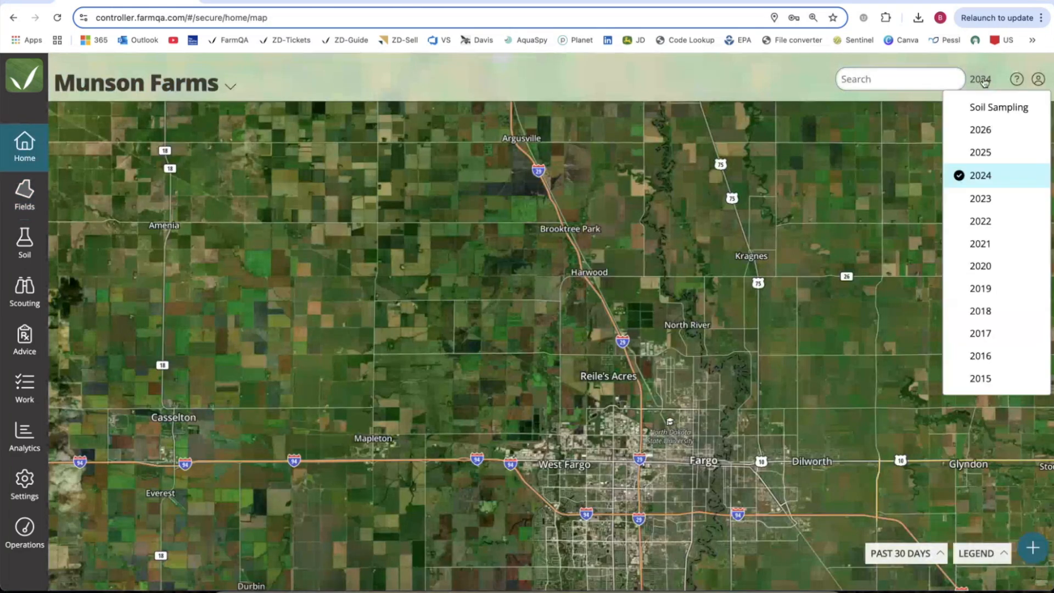
left_click(980, 130)
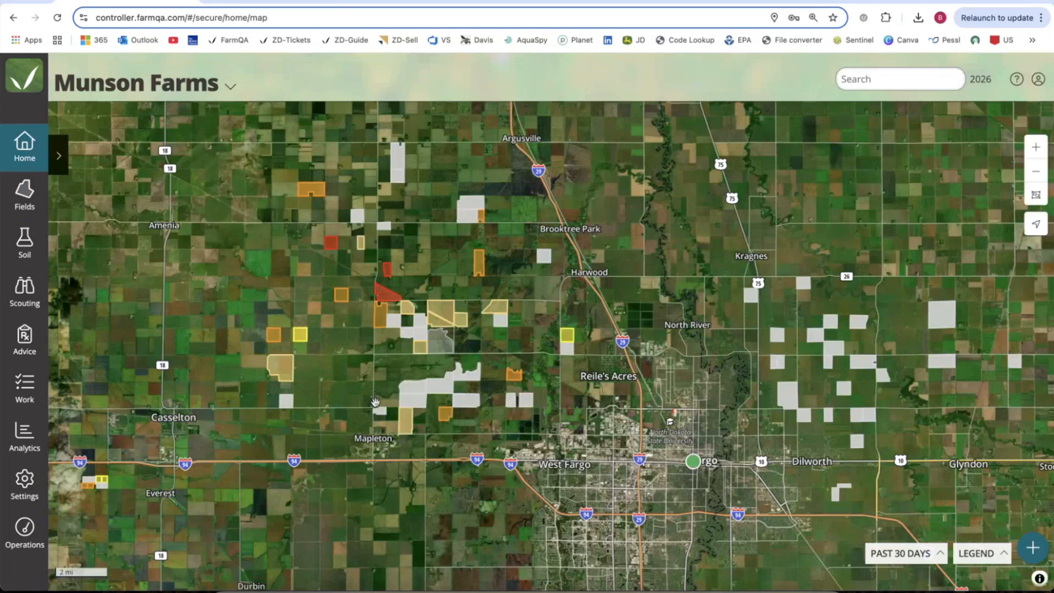
left_click(59, 156)
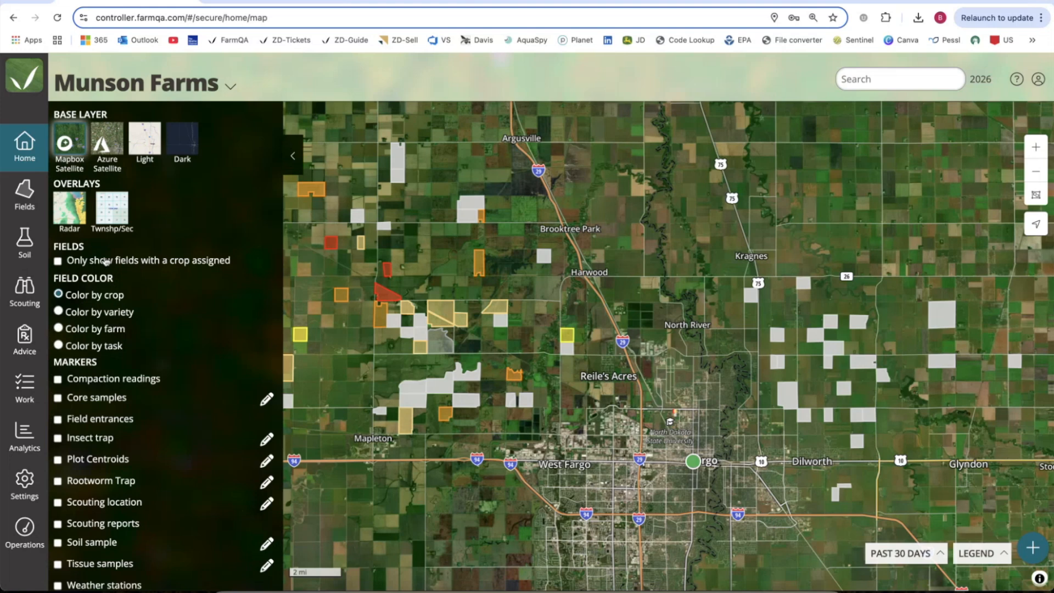
left_click(292, 156)
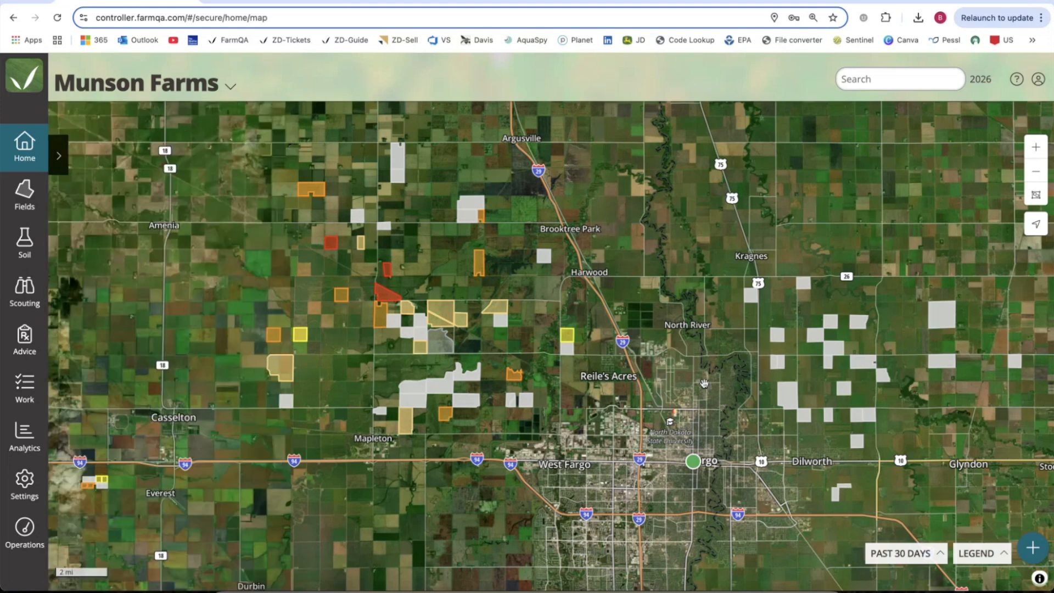
- Show the crop legend and limit the map to fields with a crop assigned
left_click(983, 555)
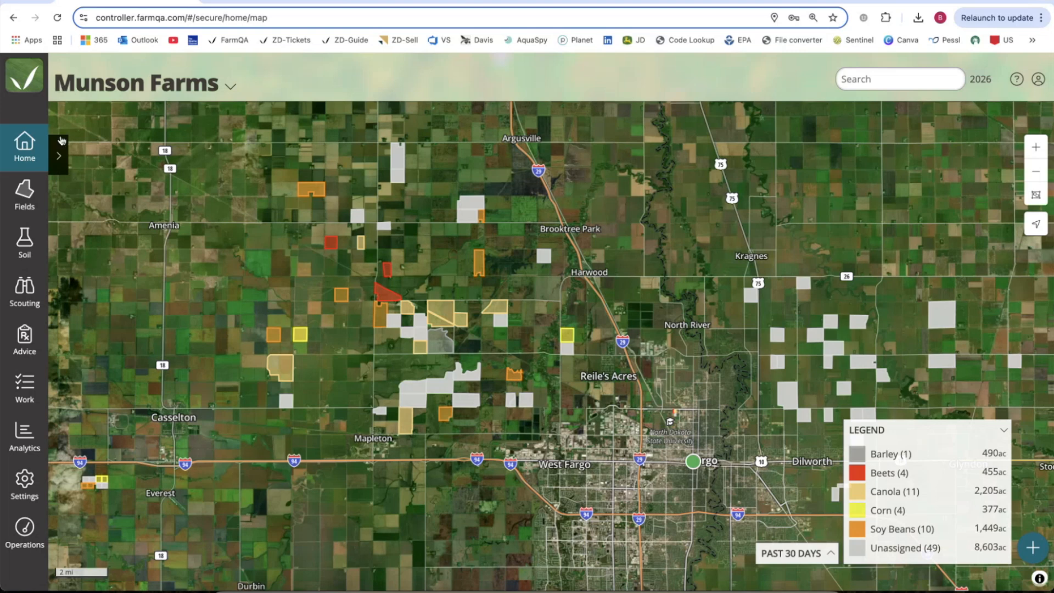
left_click(59, 156)
left_click(58, 261)
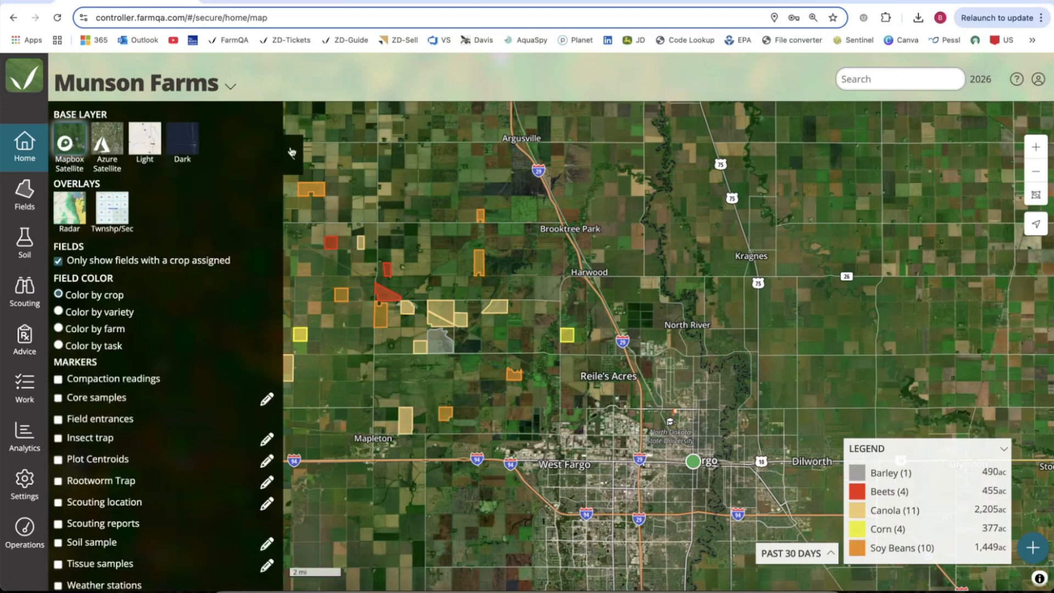
left_click(292, 149)
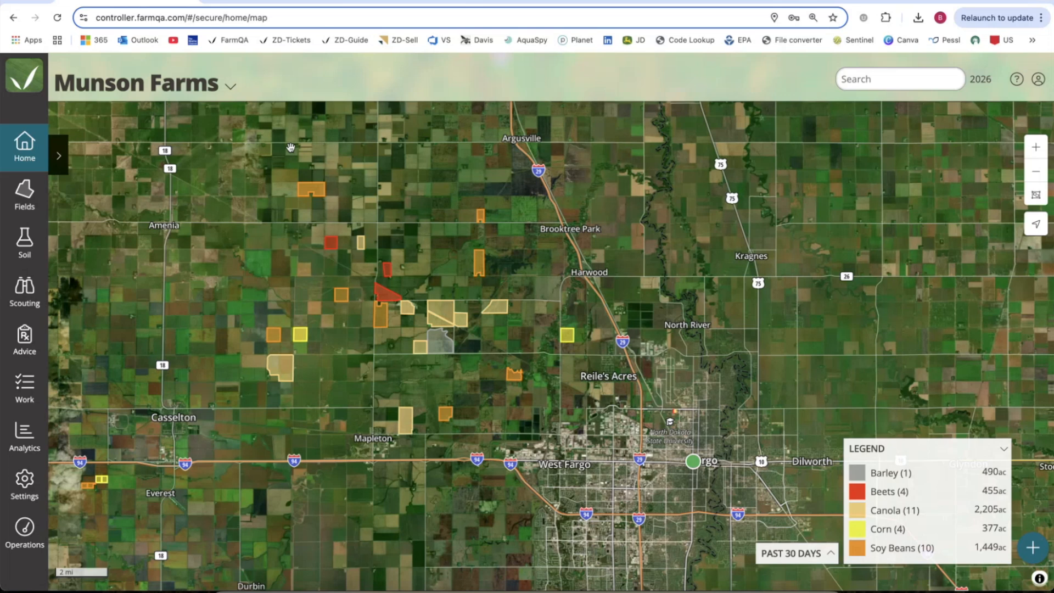
- Open the Grid field from the map and examine its plan progress and total nutrients
left_click(309, 190)
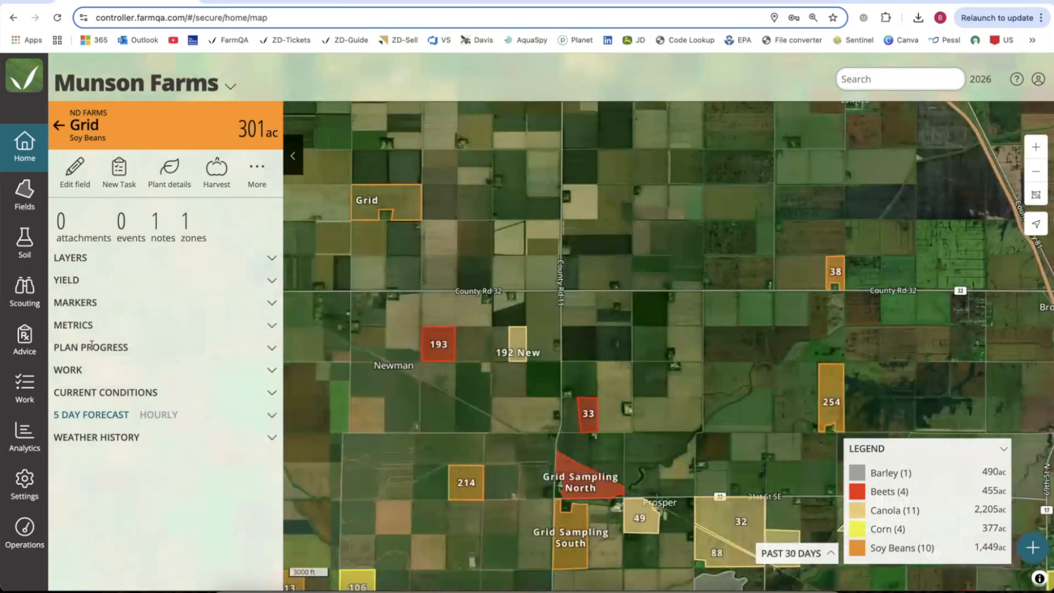
left_click_drag(63, 347, 249, 348)
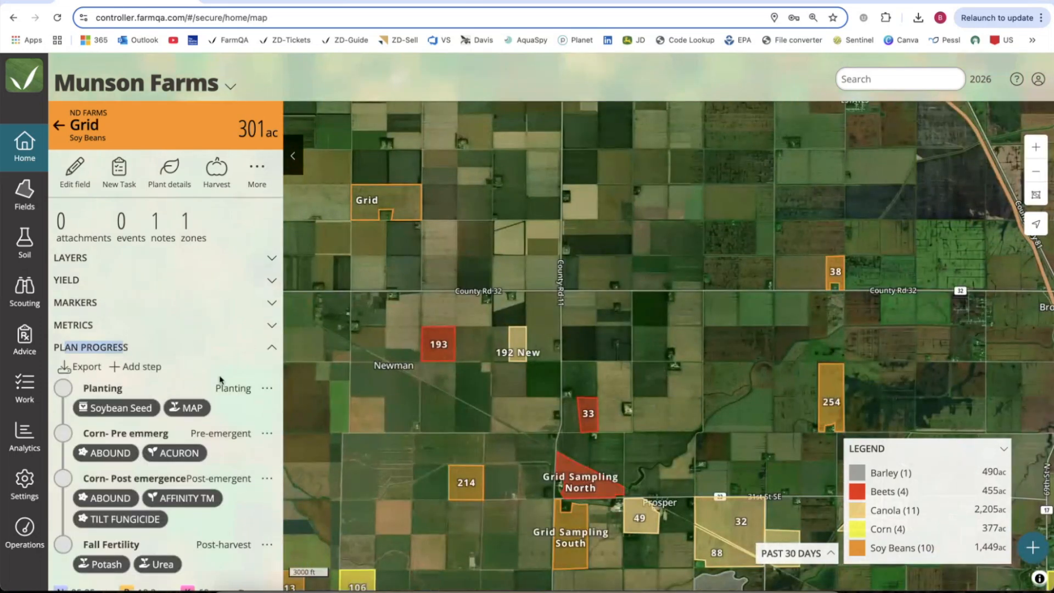
scroll(222, 382, "down", 2)
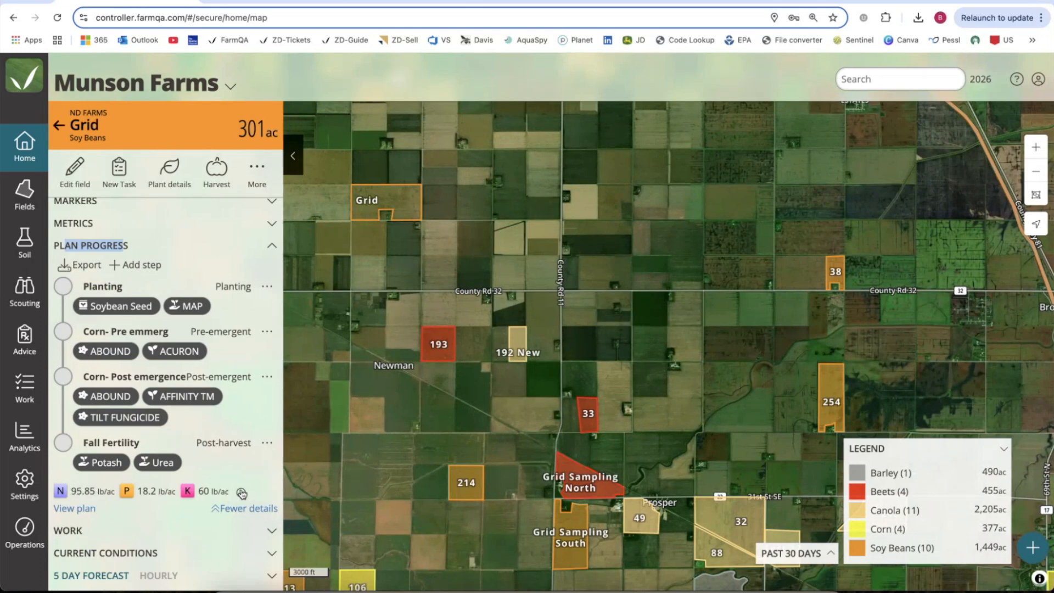
mouse_move(241, 493)
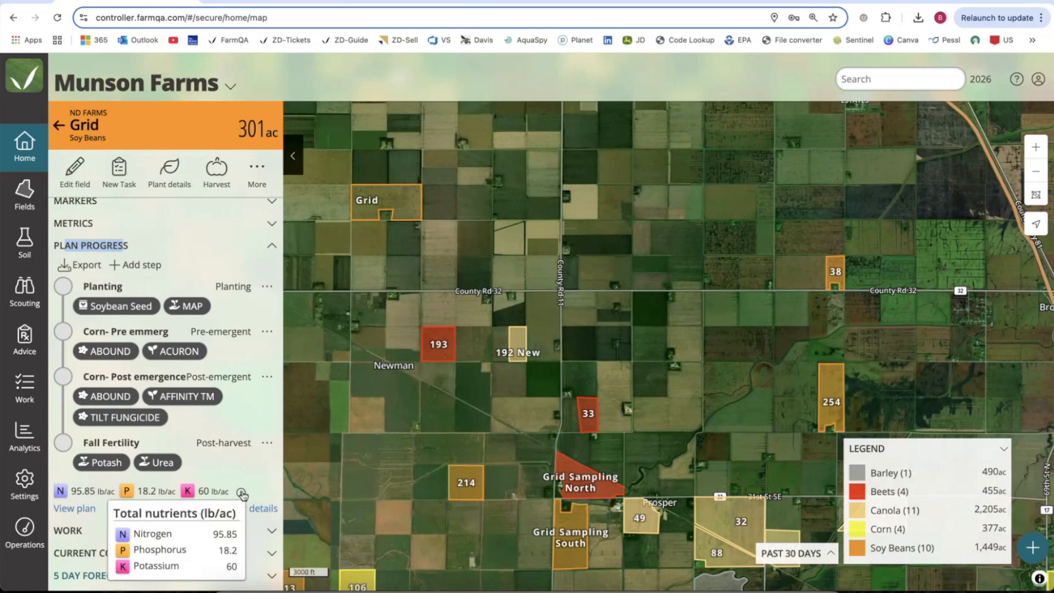
- Edit the Grid field's Planting step to set the MAP rate to 30 lbs/ac and update it
left_click(267, 286)
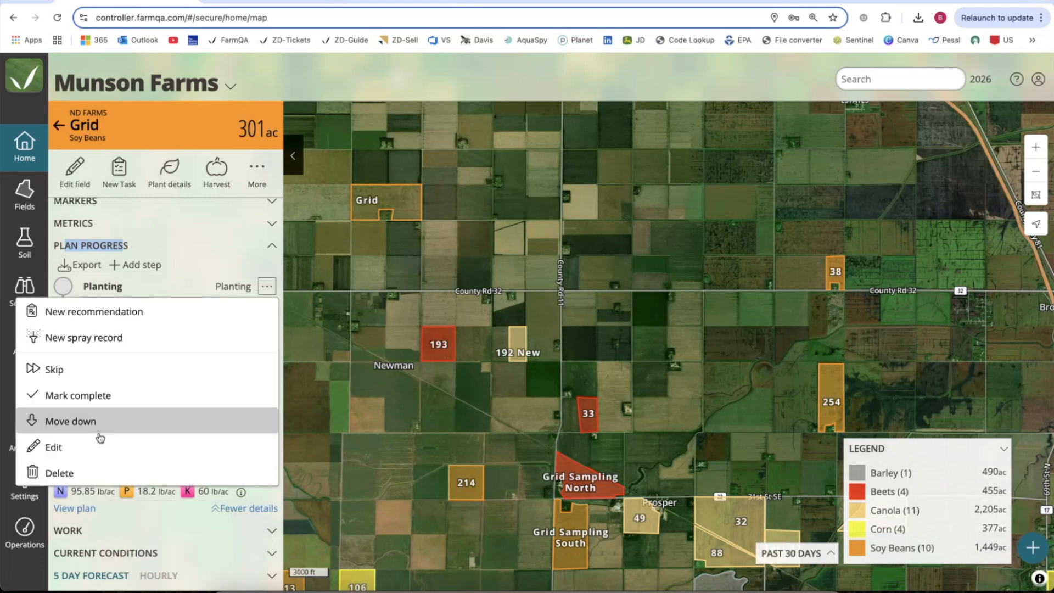
left_click(73, 455)
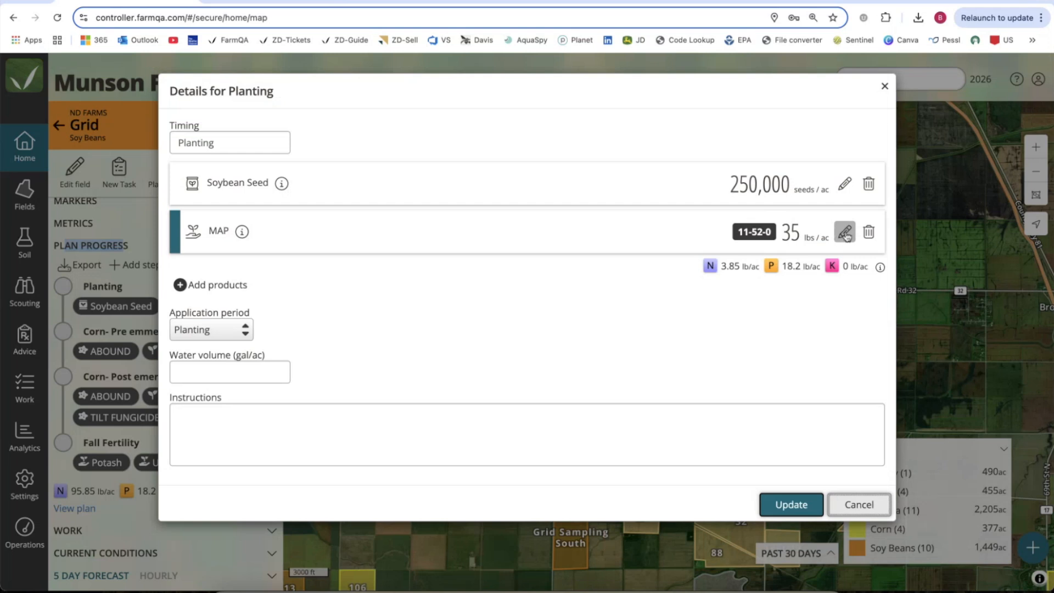
left_click(846, 234)
left_click(687, 232)
key("BackSpace")
key("BackSpace")
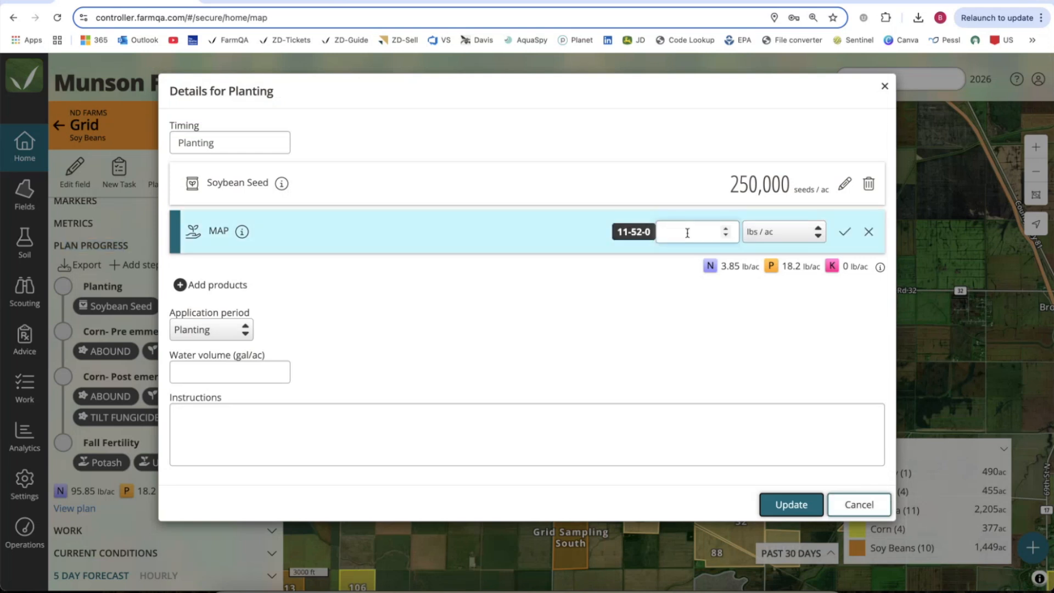
type("30")
left_click(846, 234)
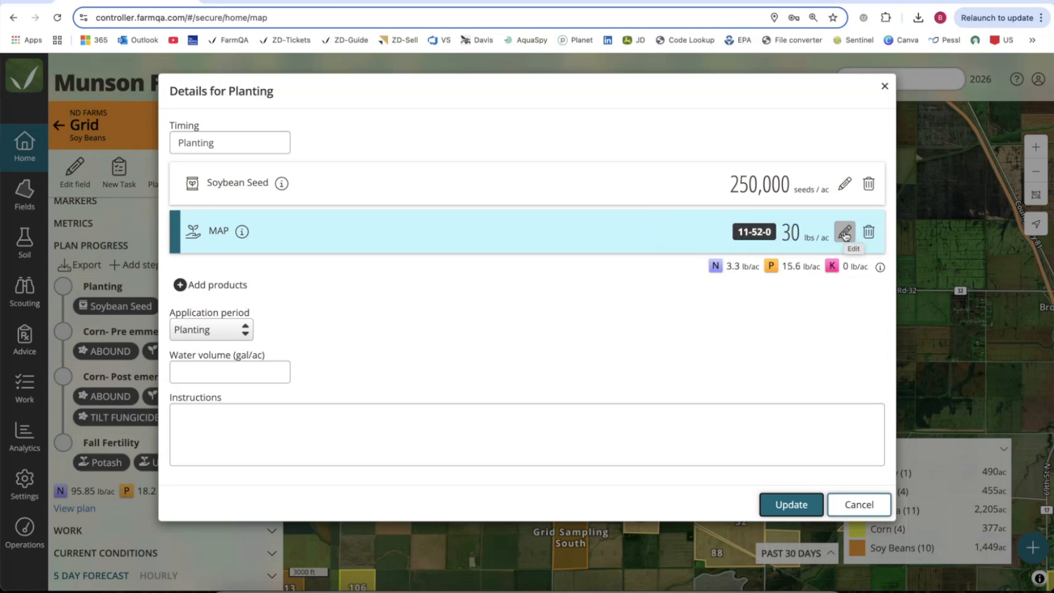
left_click(791, 505)
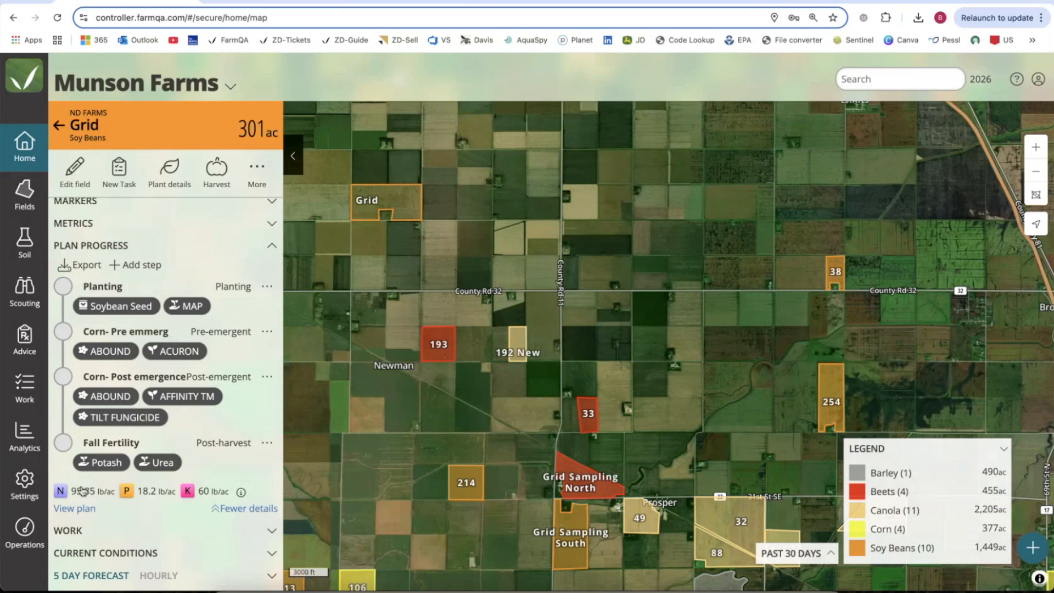
- Export the Grid field's plan as a PDF and open the downloaded file
left_click(83, 267)
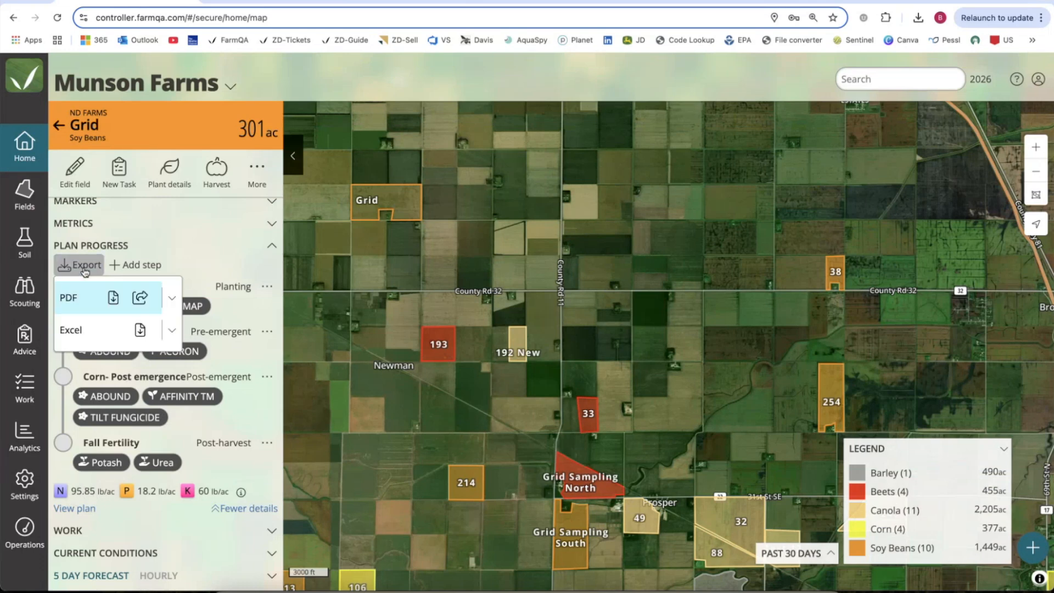
left_click(113, 297)
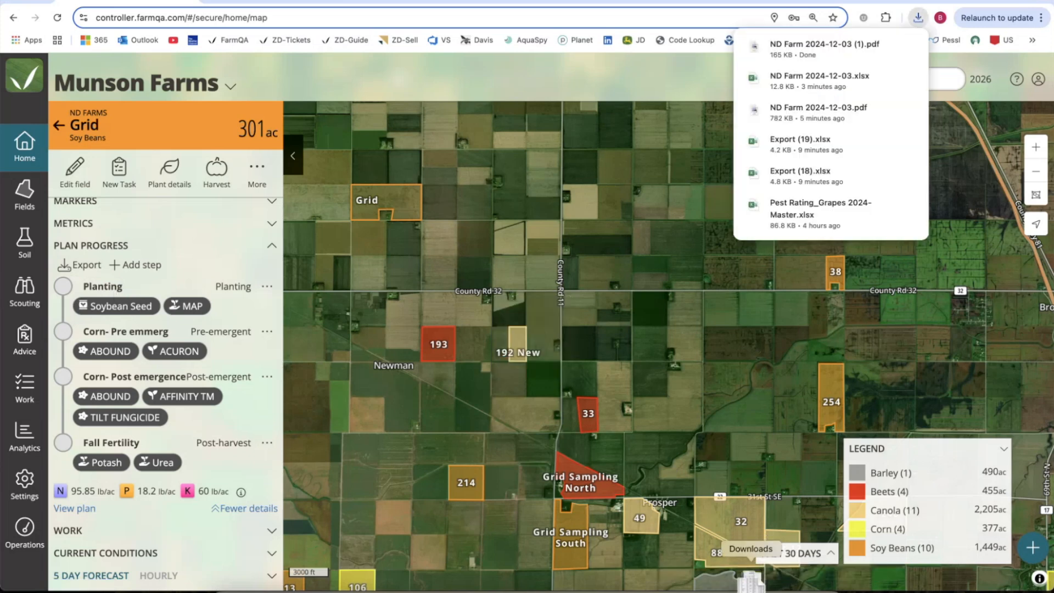
left_click(751, 589)
left_click(756, 558)
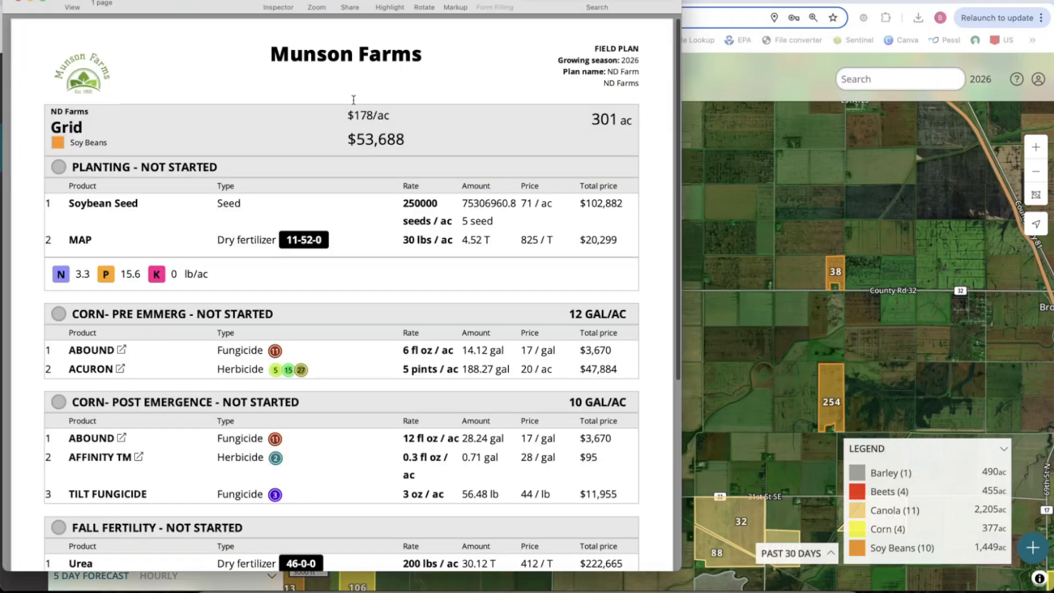
- Read through the exported Grid plan's products, rates, costs and combined nutrient totals, and close the PDF
scroll(239, 148, "down", 3)
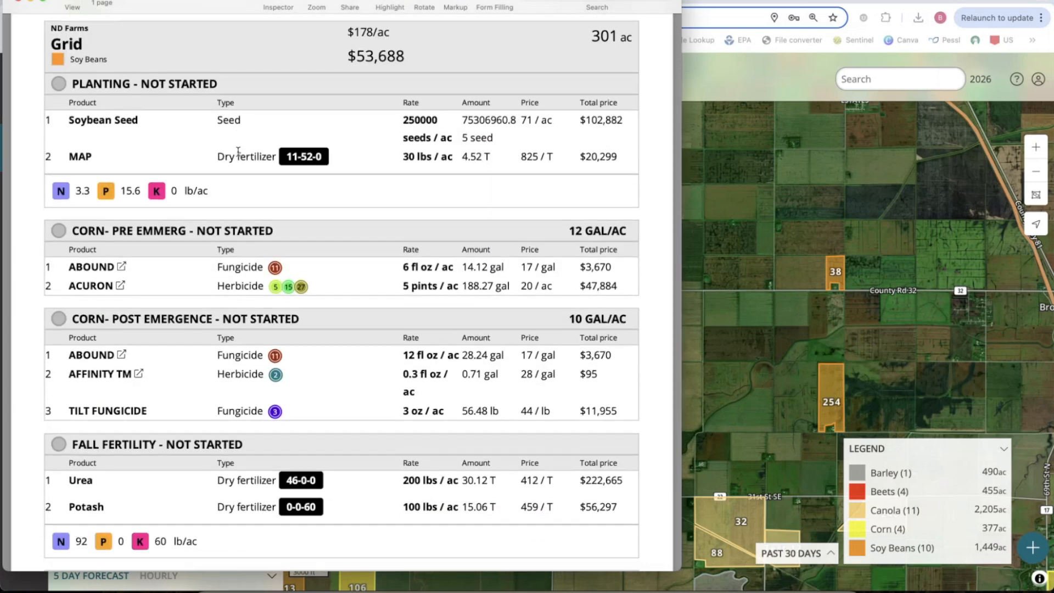
scroll(238, 151, "down", 5)
scroll(231, 165, "up", 3)
scroll(222, 178, "up", 1)
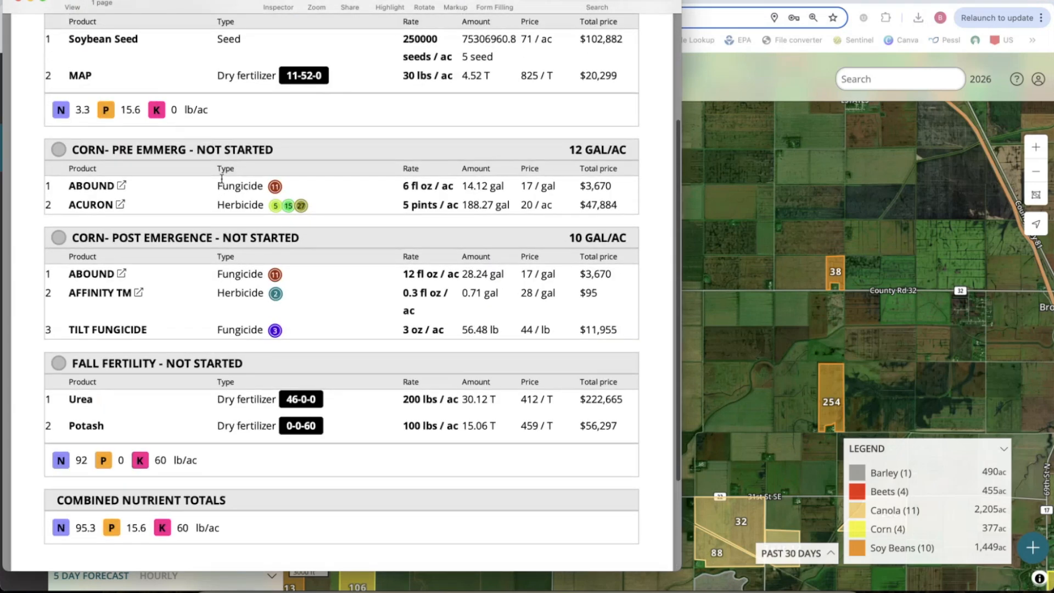
scroll(222, 178, "up", 1)
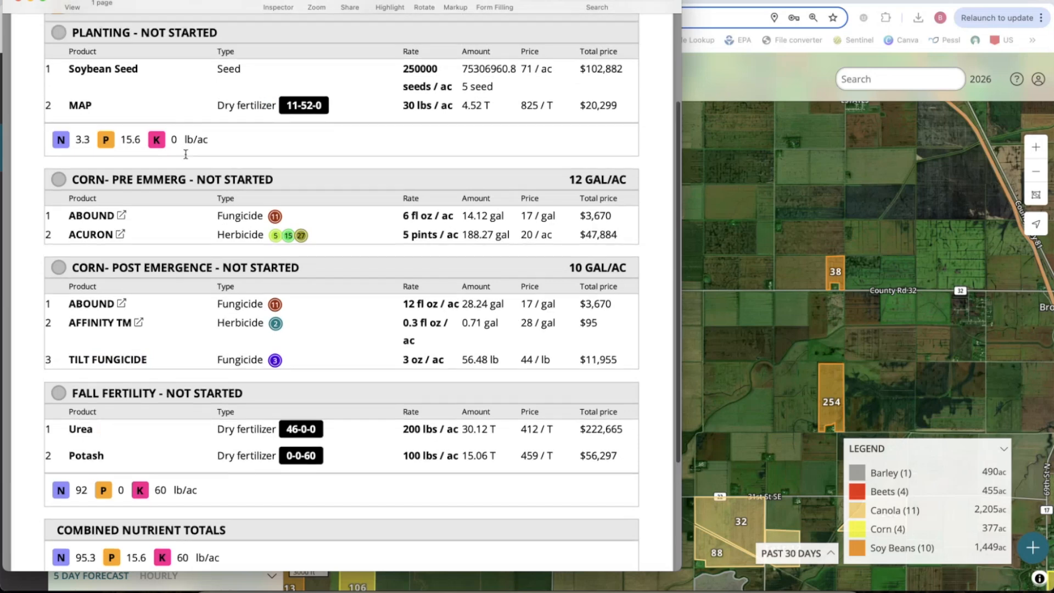
left_click(18, 2)
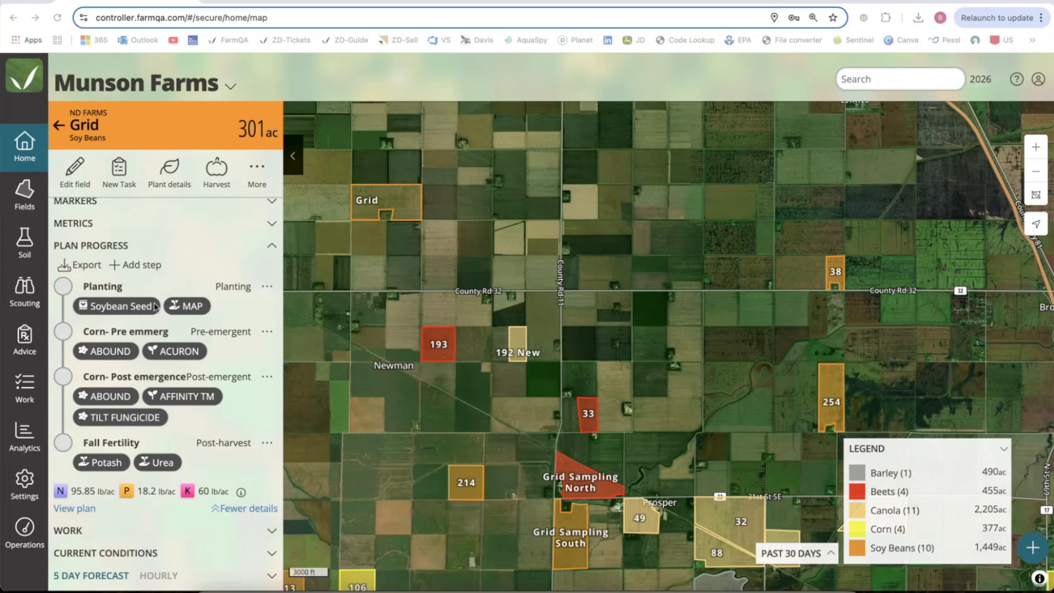
- Add the Plan column to the Fields list
scroll(156, 307, "up", 4)
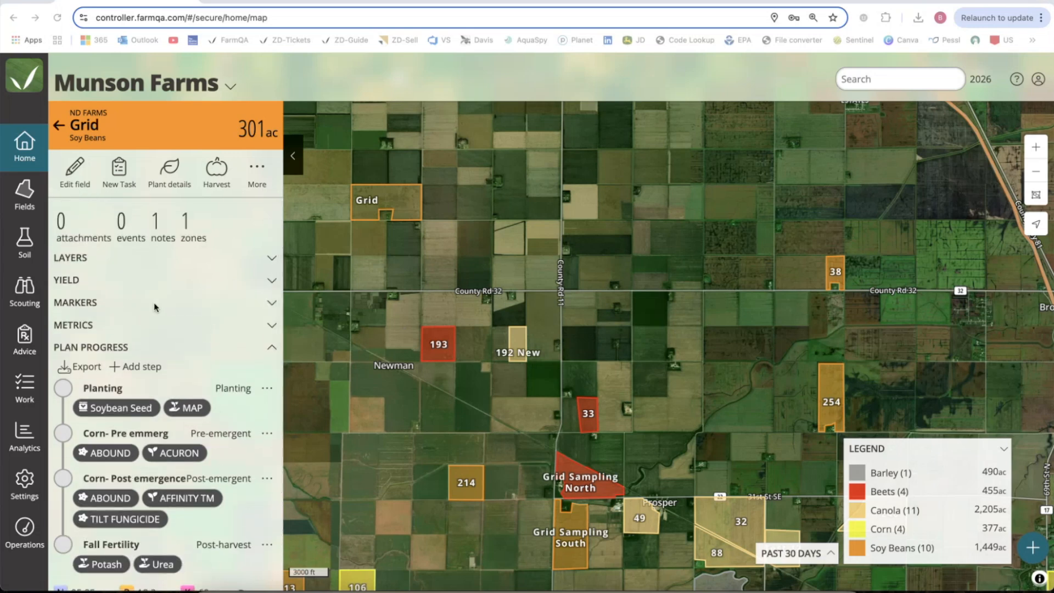
left_click(22, 202)
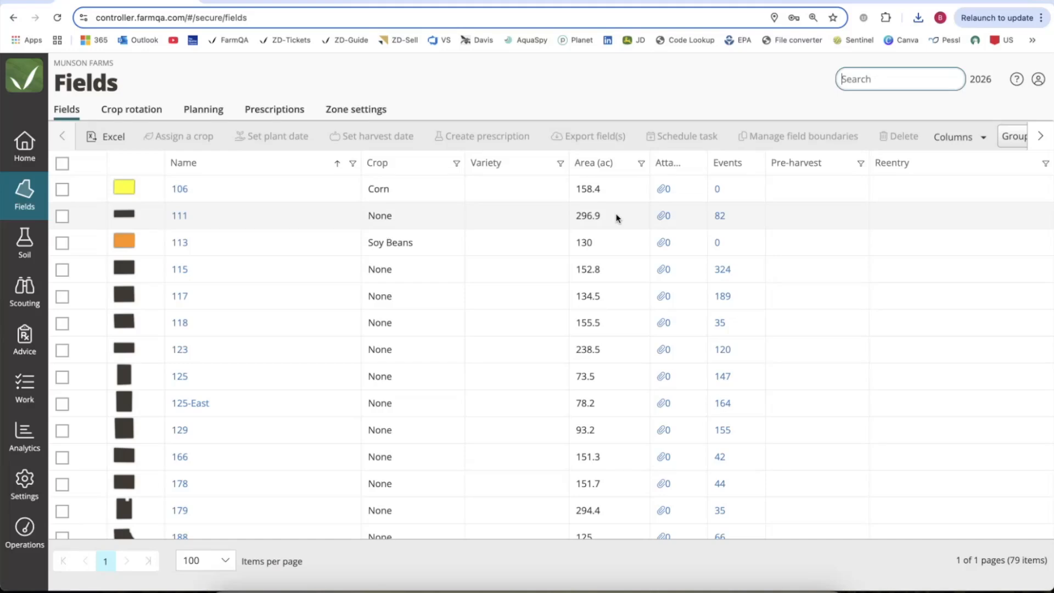
left_click(978, 138)
scroll(919, 266, "down", 5)
left_click(850, 338)
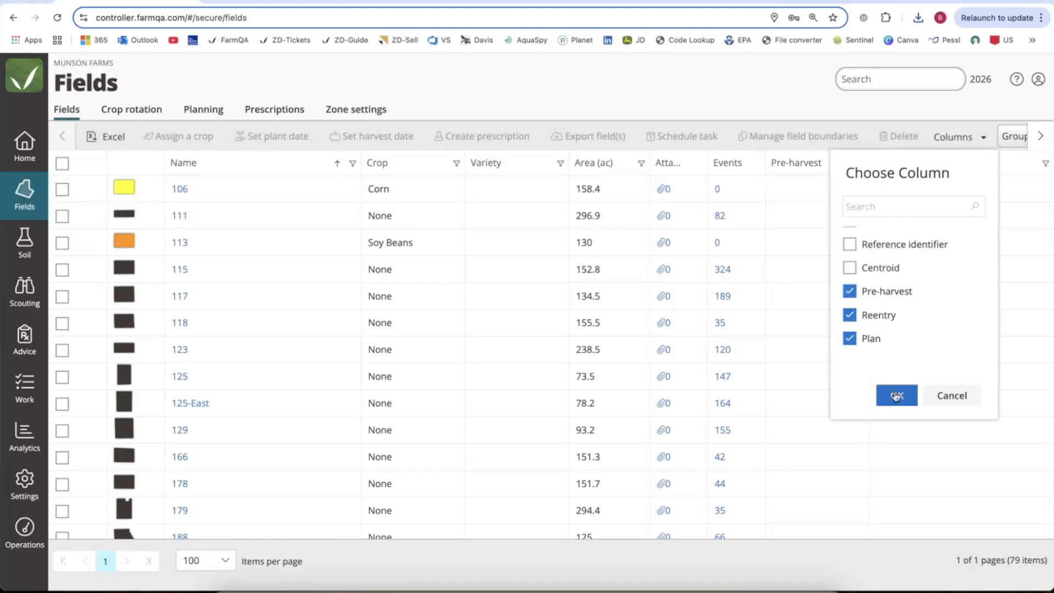
left_click(896, 395)
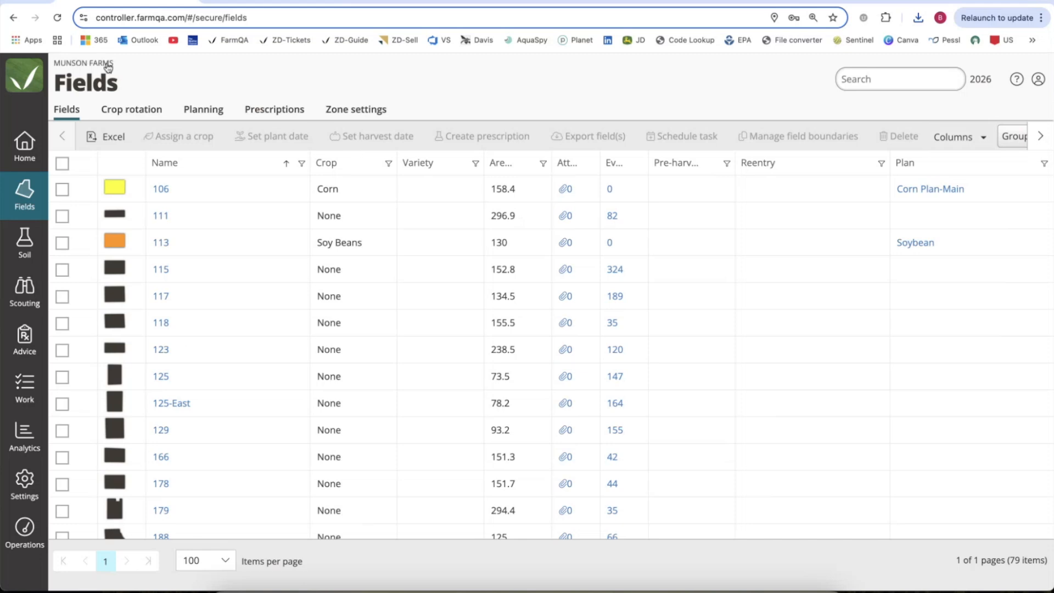
- Restrict the list to ND Farms and, with Plan sorted in descending order, open field 113's Soybean plan
left_click(108, 66)
left_click(126, 244)
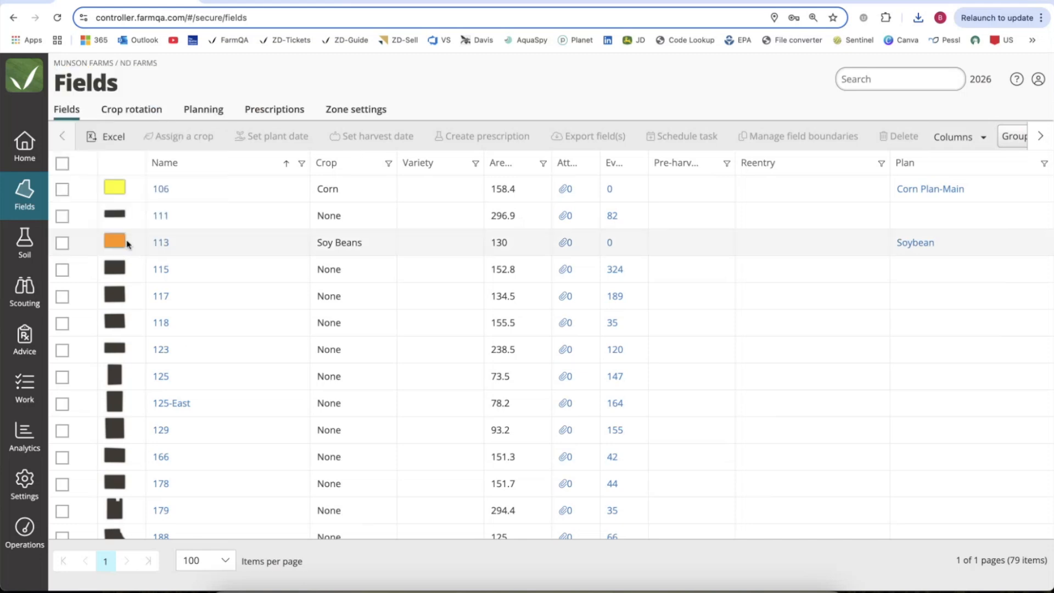
left_click(940, 165)
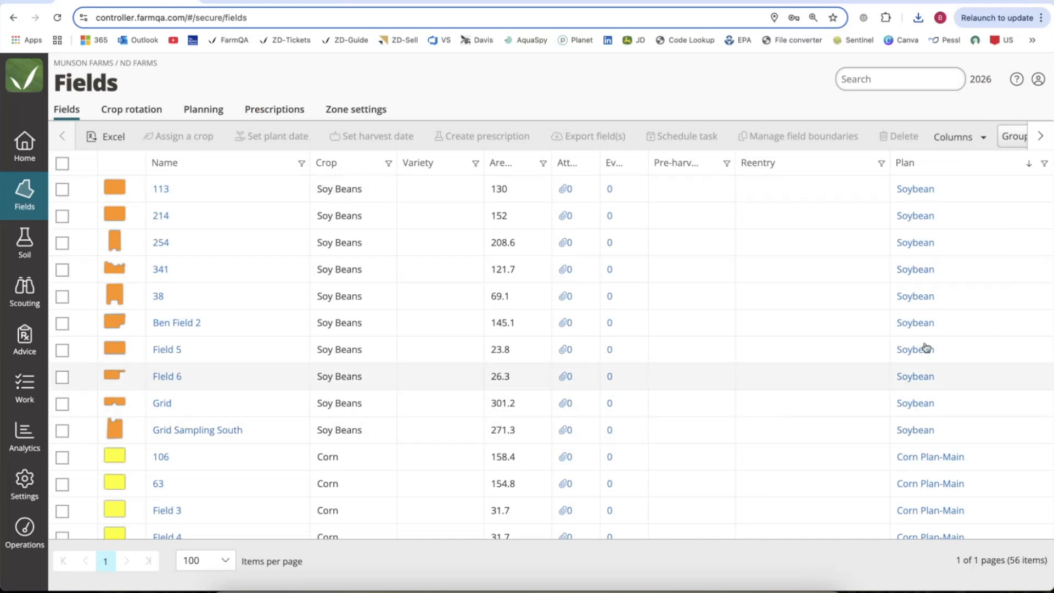
left_click(923, 192)
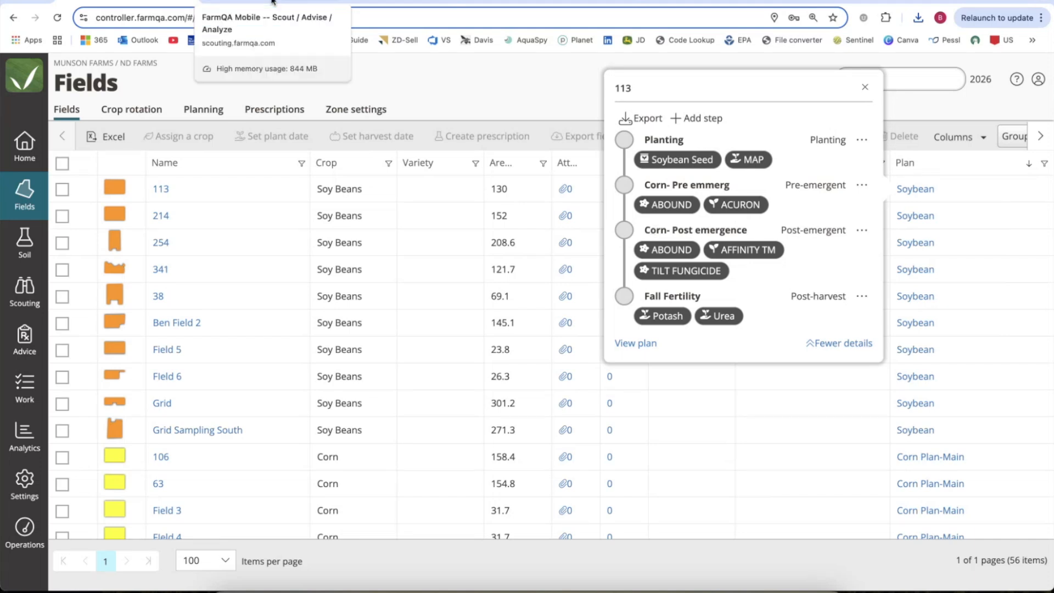
- Switch to FarmQA Mobile, sync its data and change the season to 2026
left_click(273, 1)
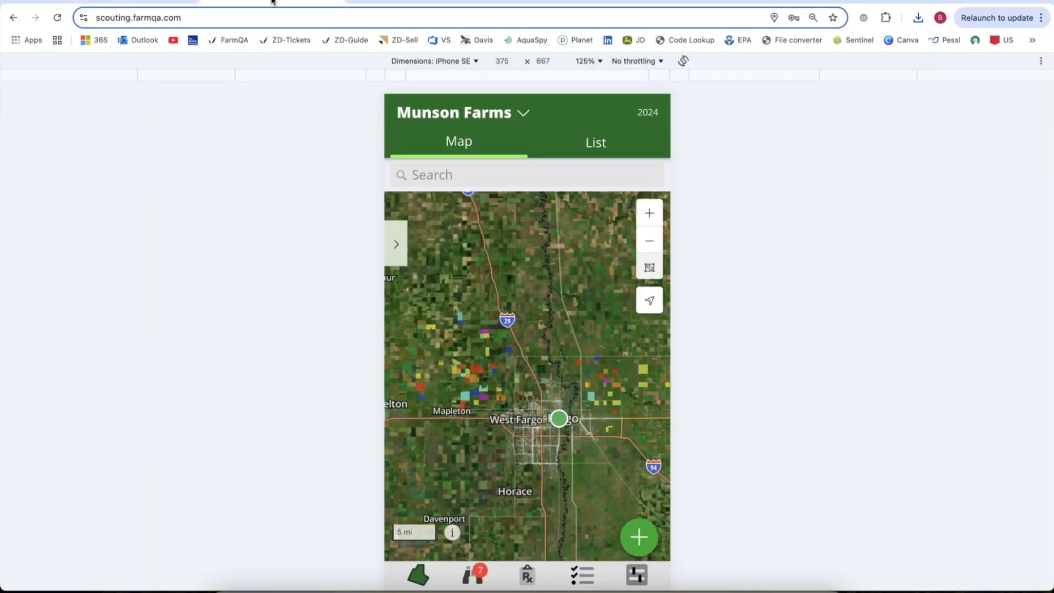
left_click(637, 575)
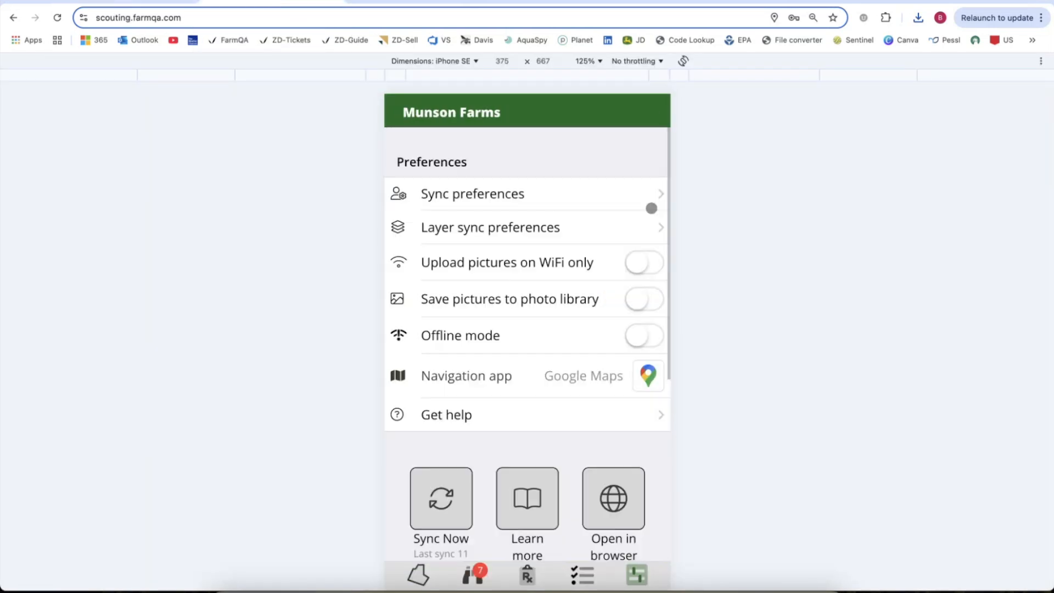
left_click(443, 504)
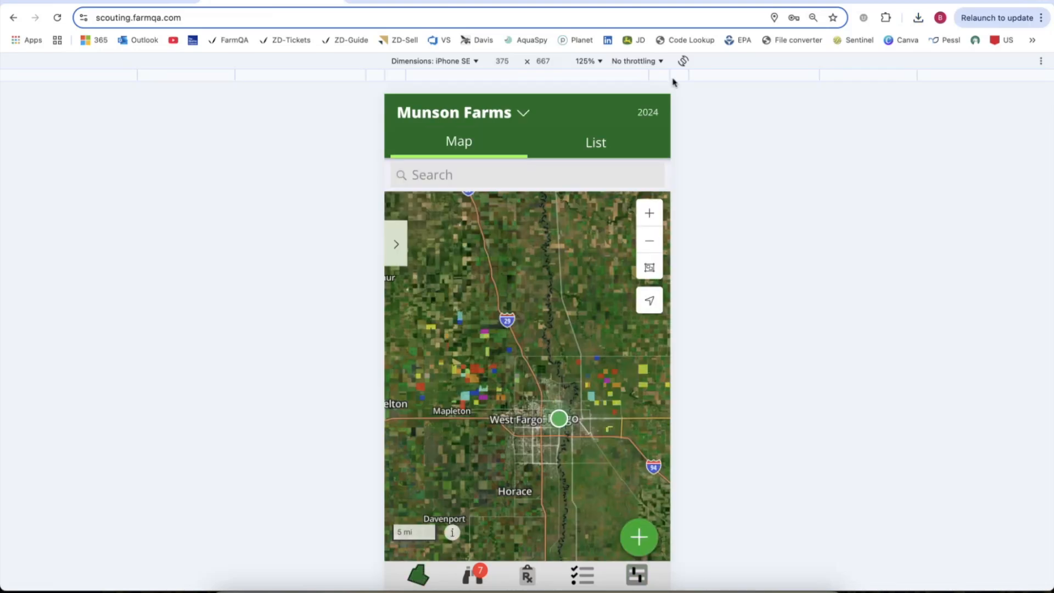
left_click(647, 112)
left_click(648, 424)
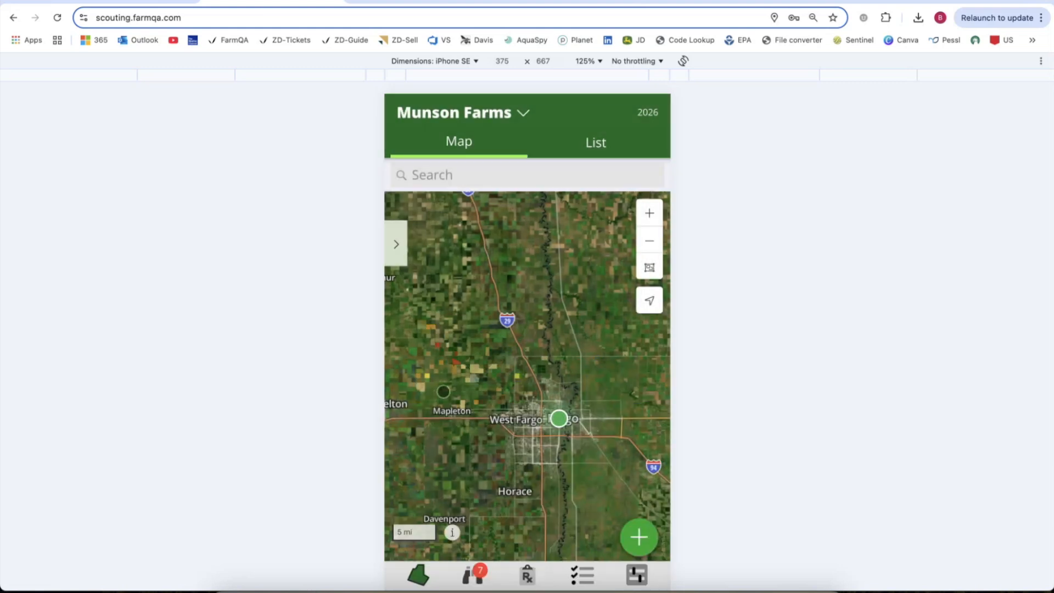
- Open canola field 32 from the mobile map and expand its details in full screen to view the plan progress
scroll(443, 392, "up", 5)
left_click_drag(467, 324, 505, 346)
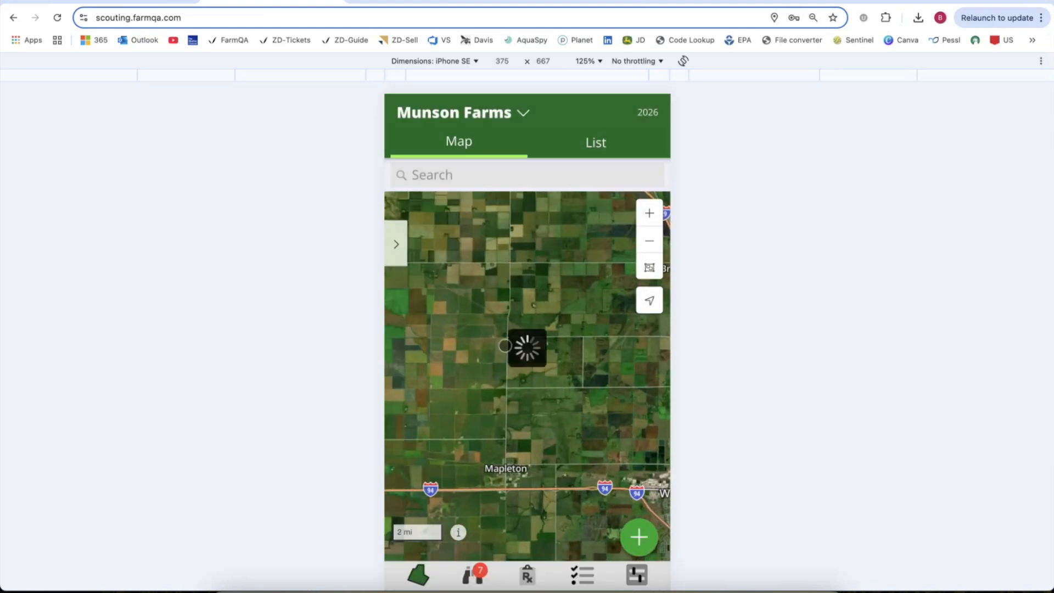
scroll(572, 348, "up", 4)
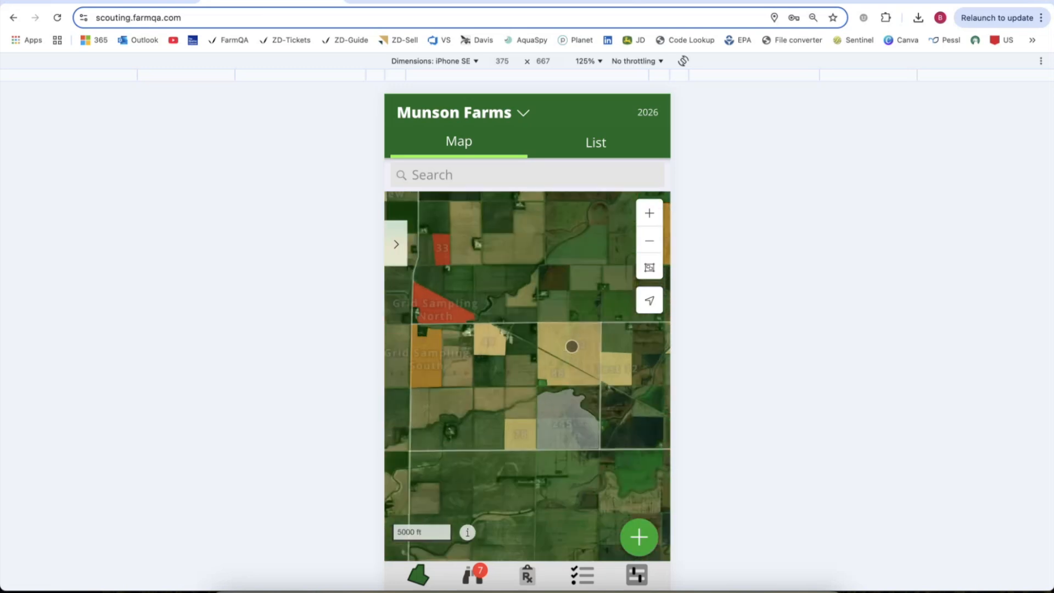
left_click(572, 346)
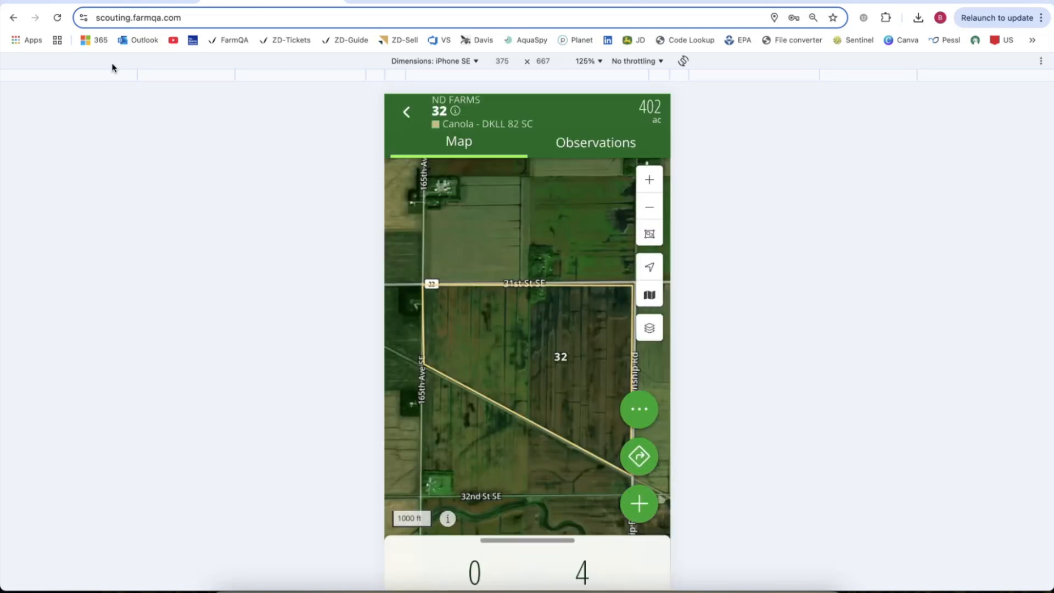
key("ctrl+super+f")
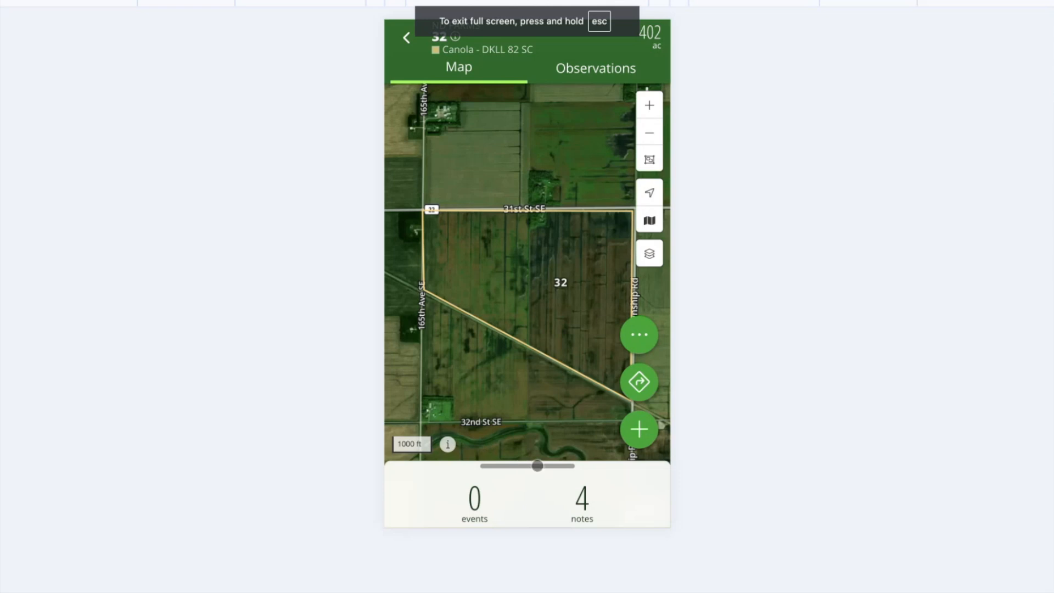
left_click(537, 464)
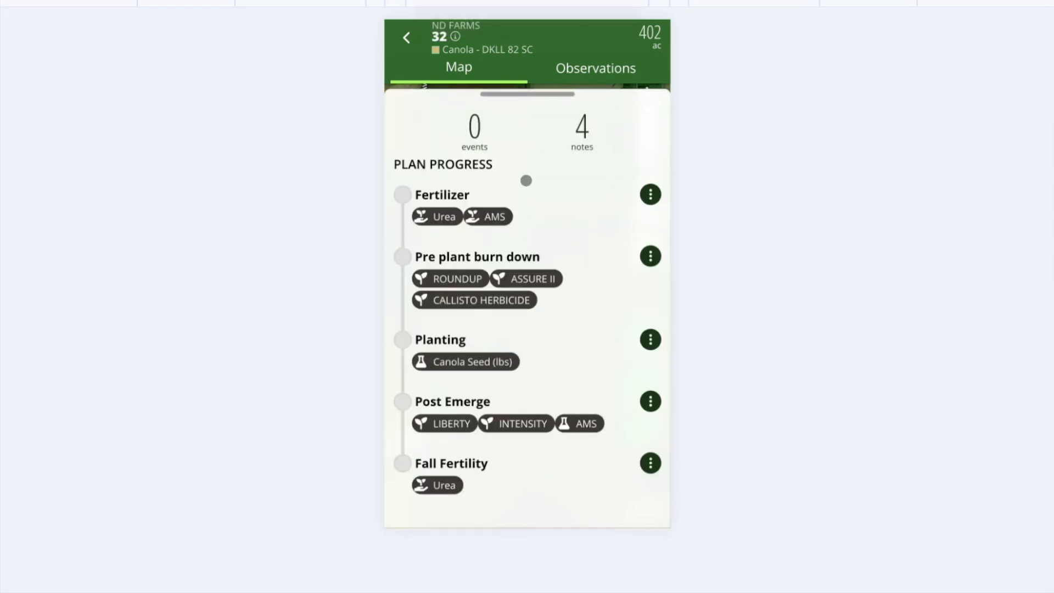
- Collapse field 32's plan progress details to return to its map
left_click_drag(527, 95, 517, 464)
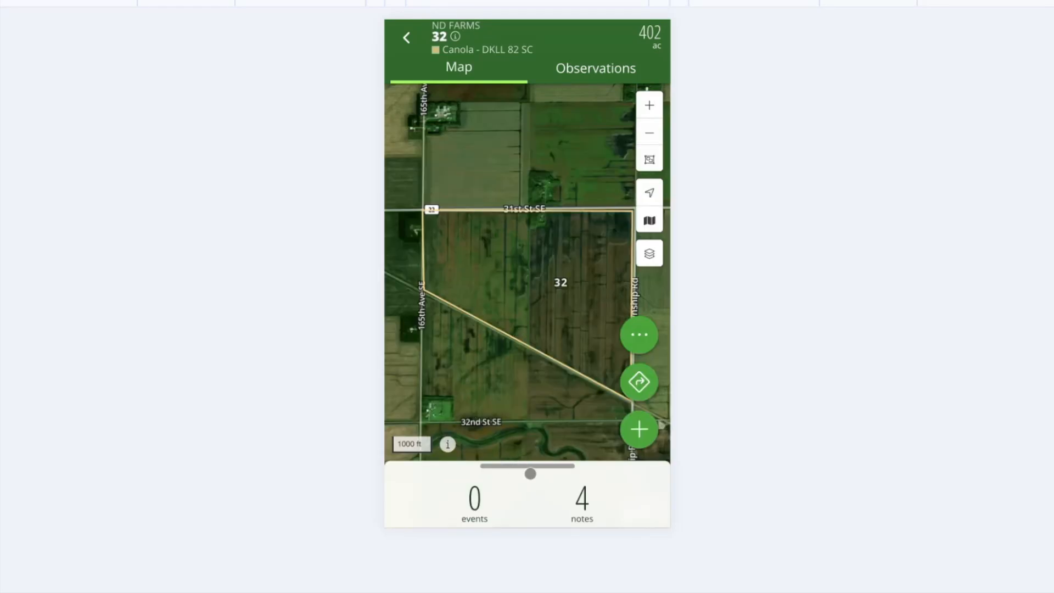
left_click(531, 473)
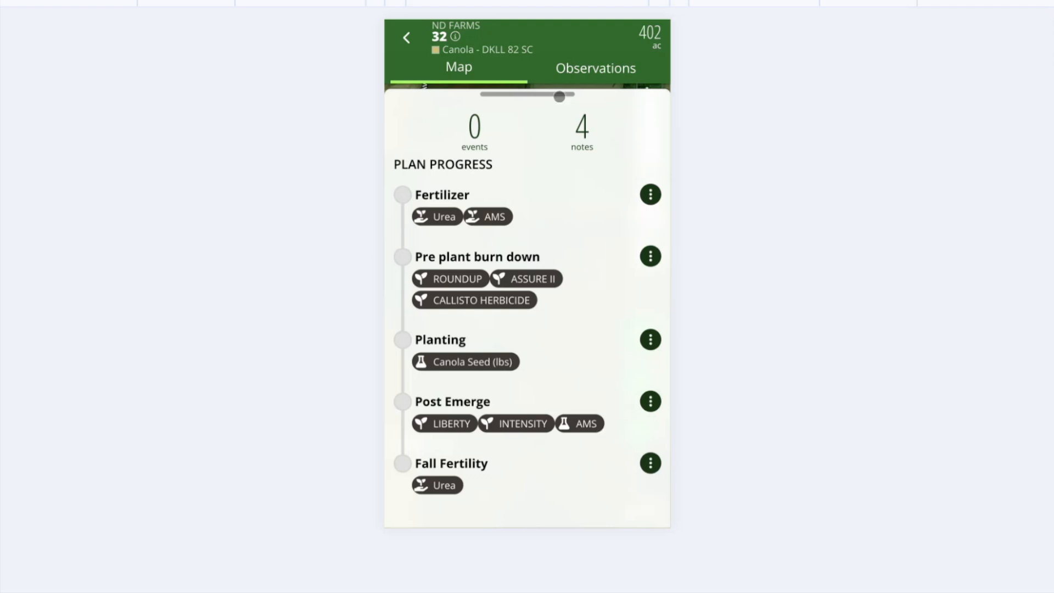
left_click(544, 95)
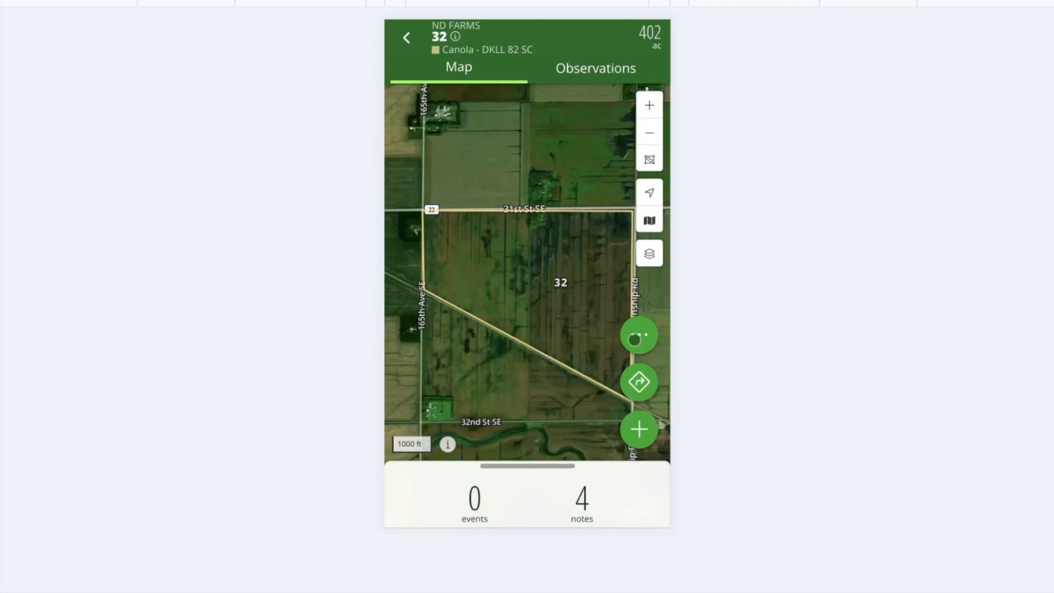
- Open field 32's planting details for updating and change the crop to Corn
left_click(638, 334)
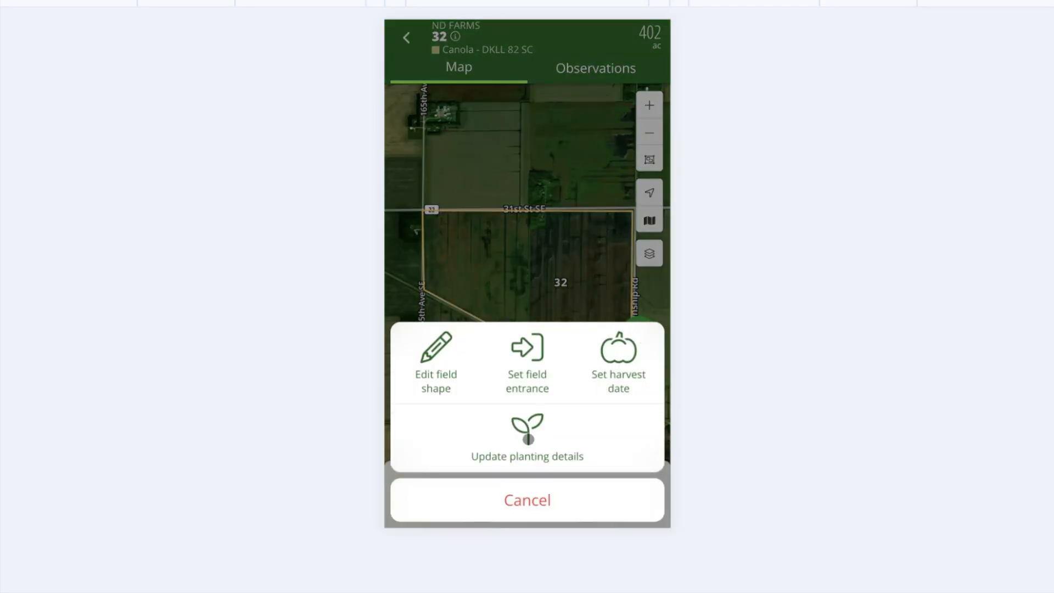
left_click(527, 439)
left_click(486, 143)
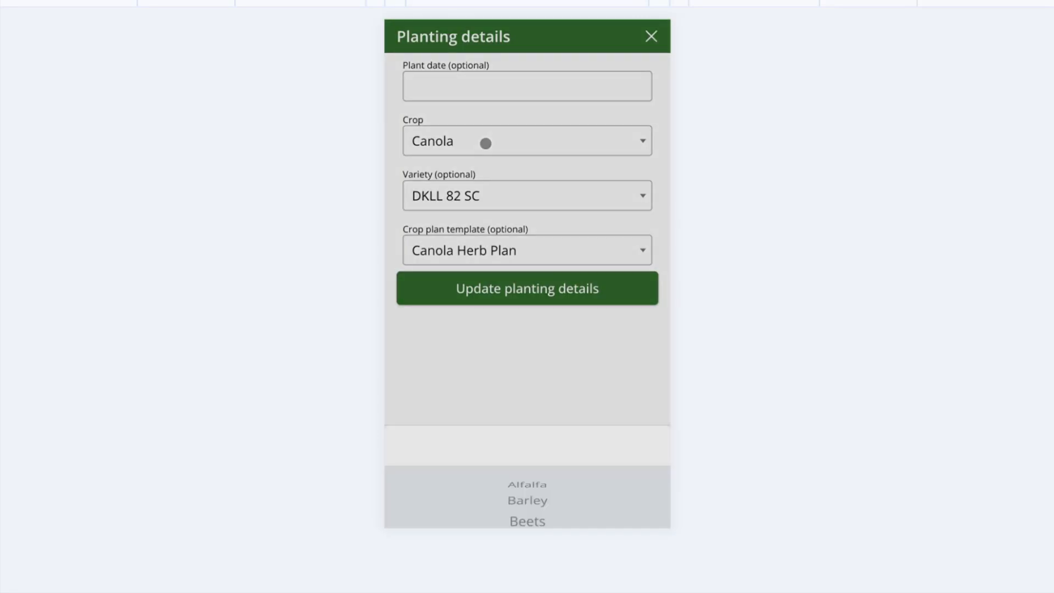
scroll(564, 474, "down", 2)
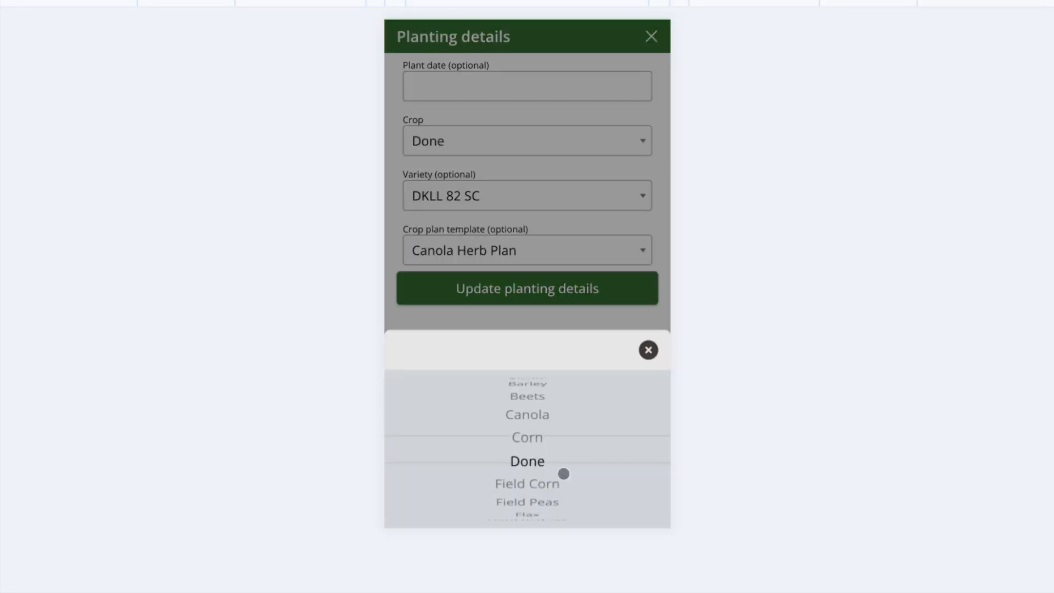
scroll(564, 473, "up", 2)
scroll(564, 471, "down", 1)
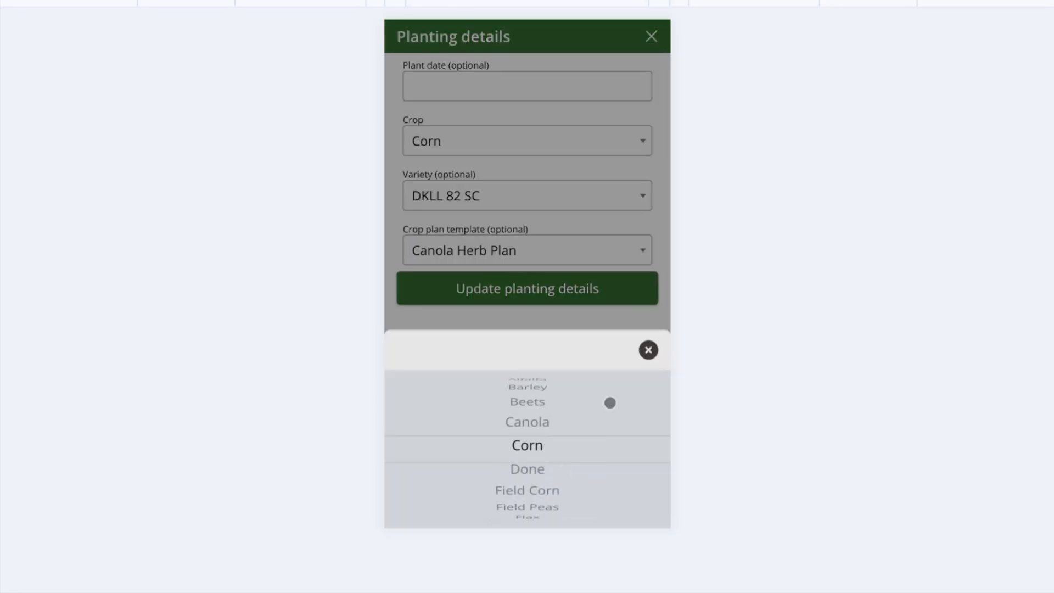
left_click(650, 347)
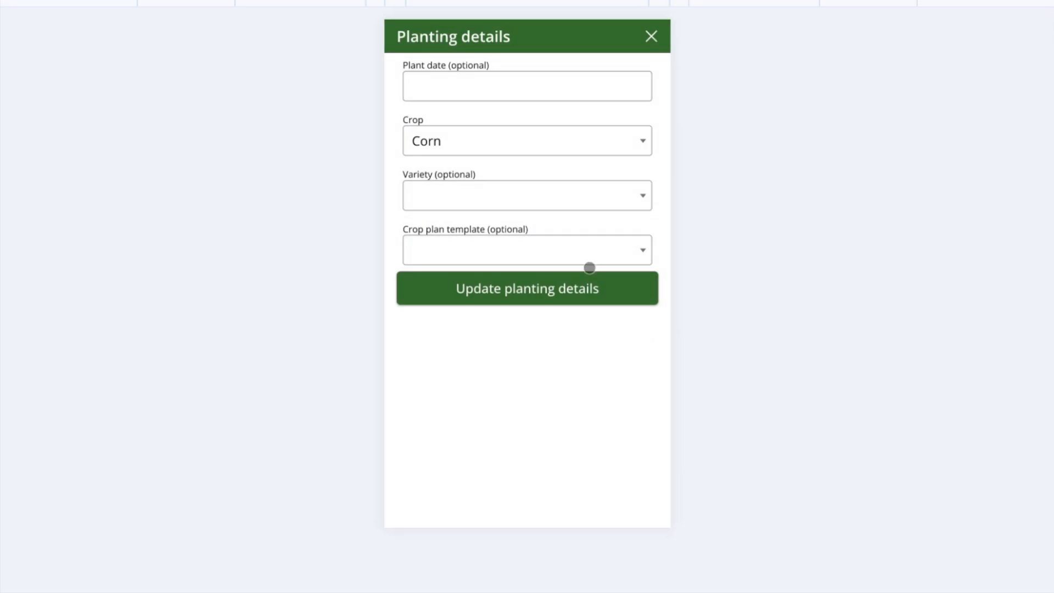
- Set the corn variety to H5044 in field 32's planting details
left_click(604, 195)
scroll(582, 494, "down", 2)
scroll(581, 494, "down", 5)
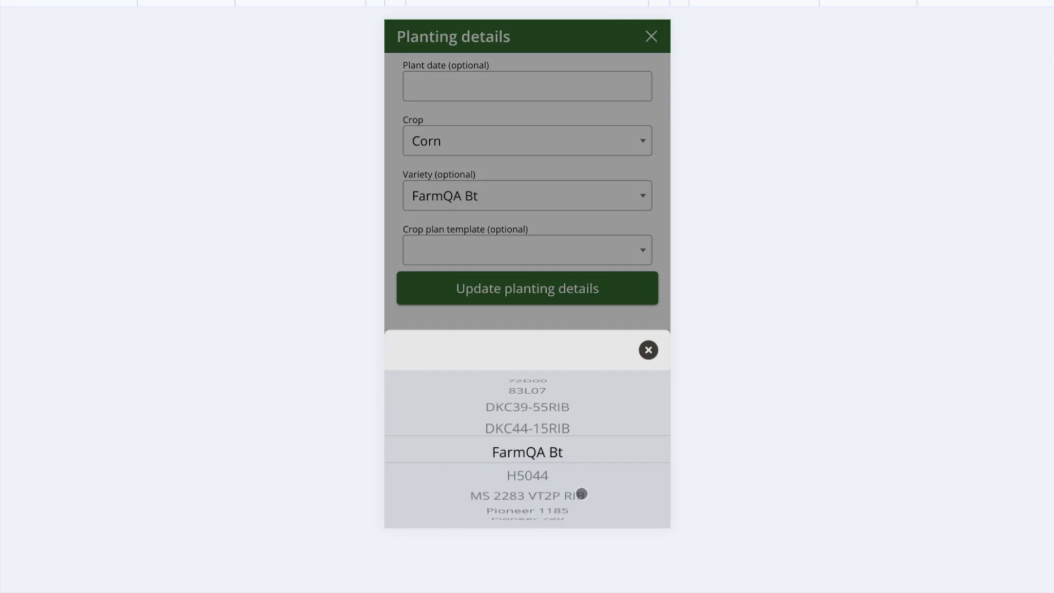
left_click(648, 350)
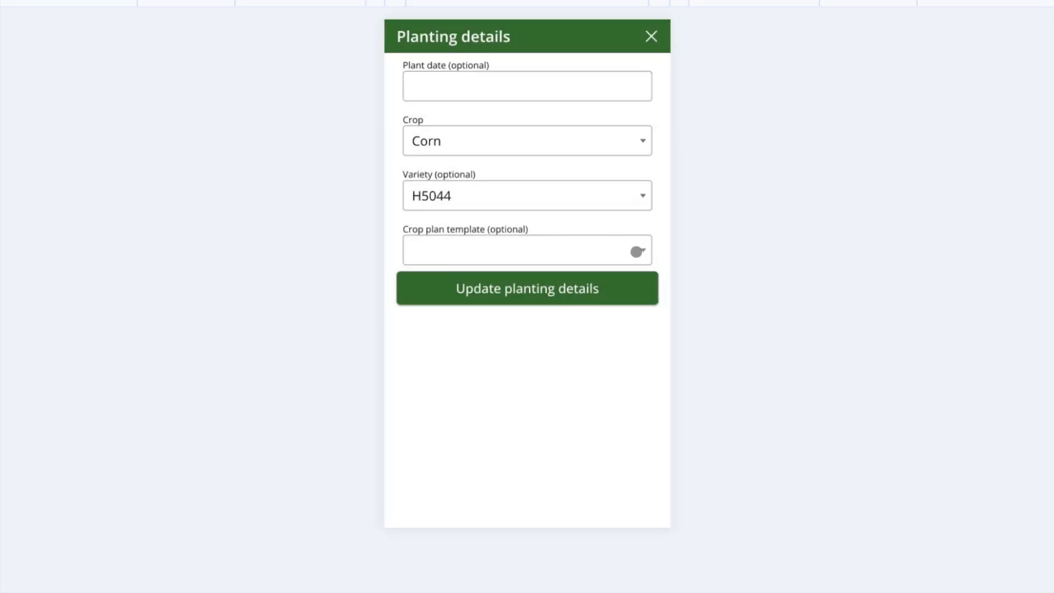
- Choose Corn Plan MN Farm as the crop plan template and update field 32's planting details
left_click(632, 252)
scroll(589, 480, "down", 4)
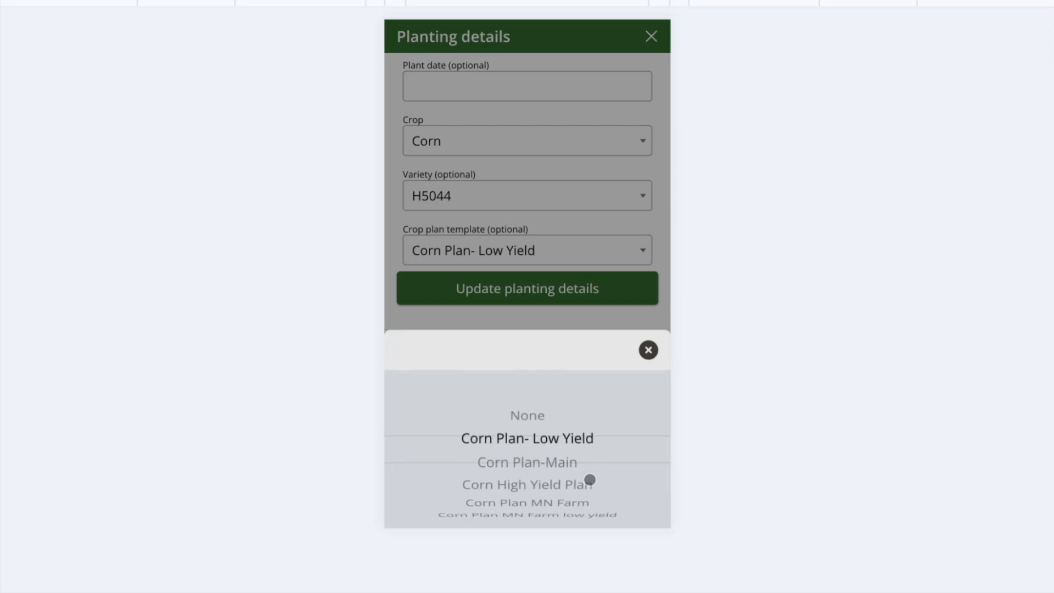
scroll(590, 479, "up", 2)
scroll(590, 479, "down", 1)
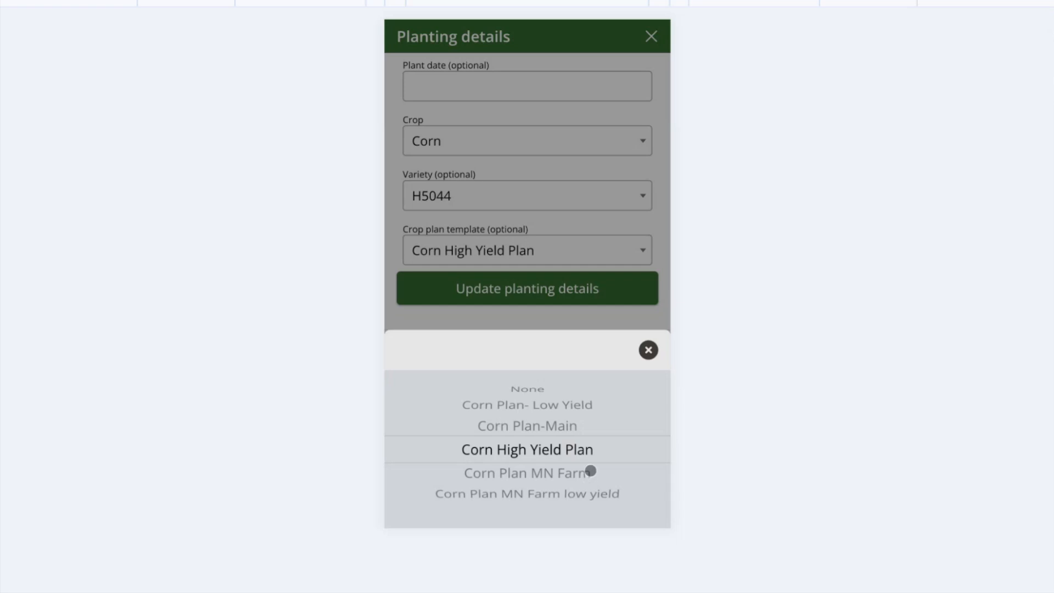
left_click(555, 472)
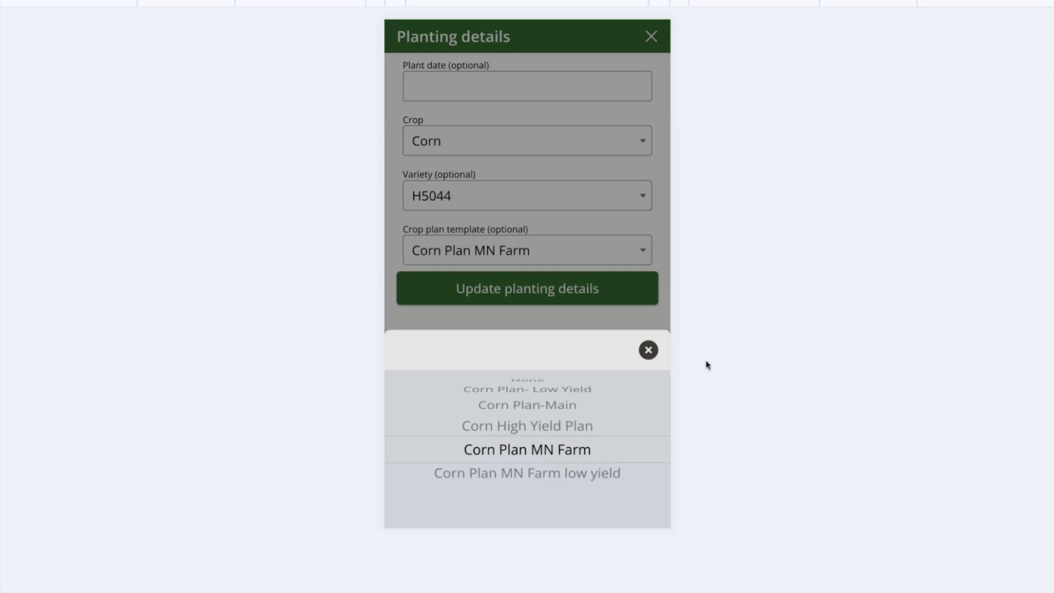
left_click(648, 350)
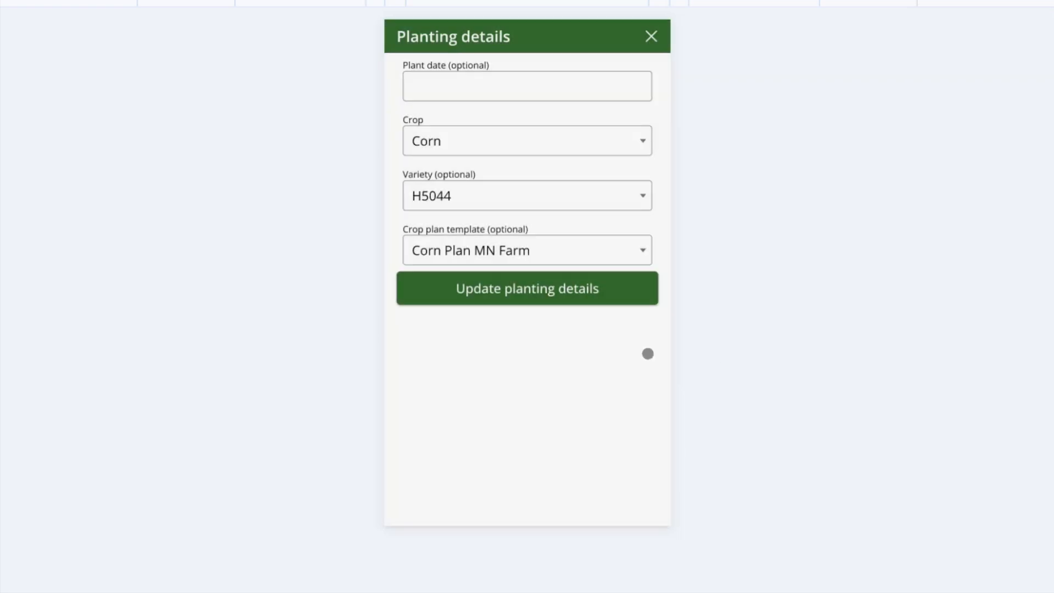
left_click(525, 294)
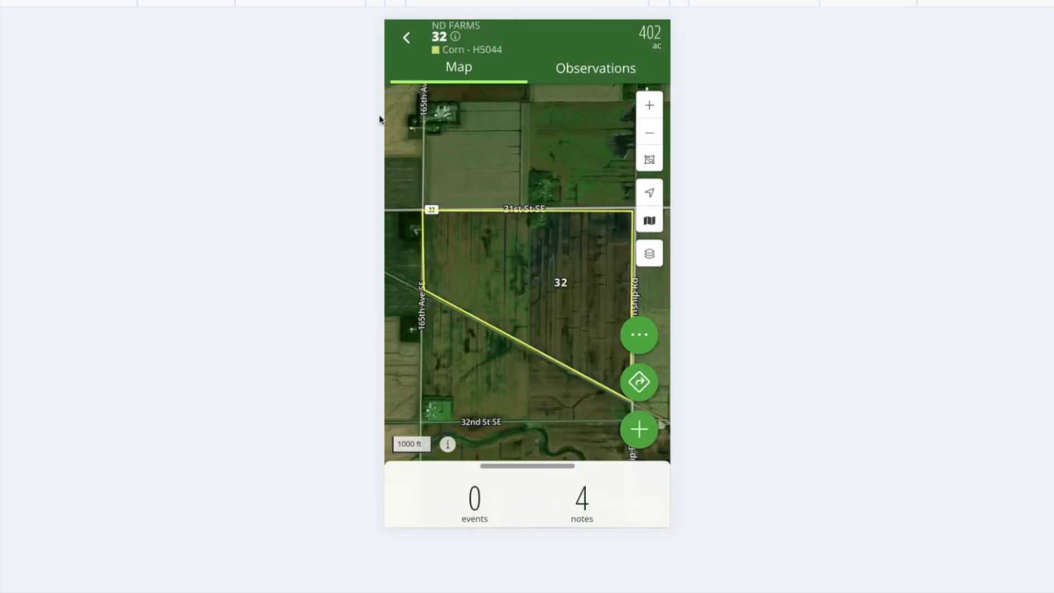
- Expand field 32's plan progress and start a new recommendation from the Spring Fert pass
left_click(535, 466)
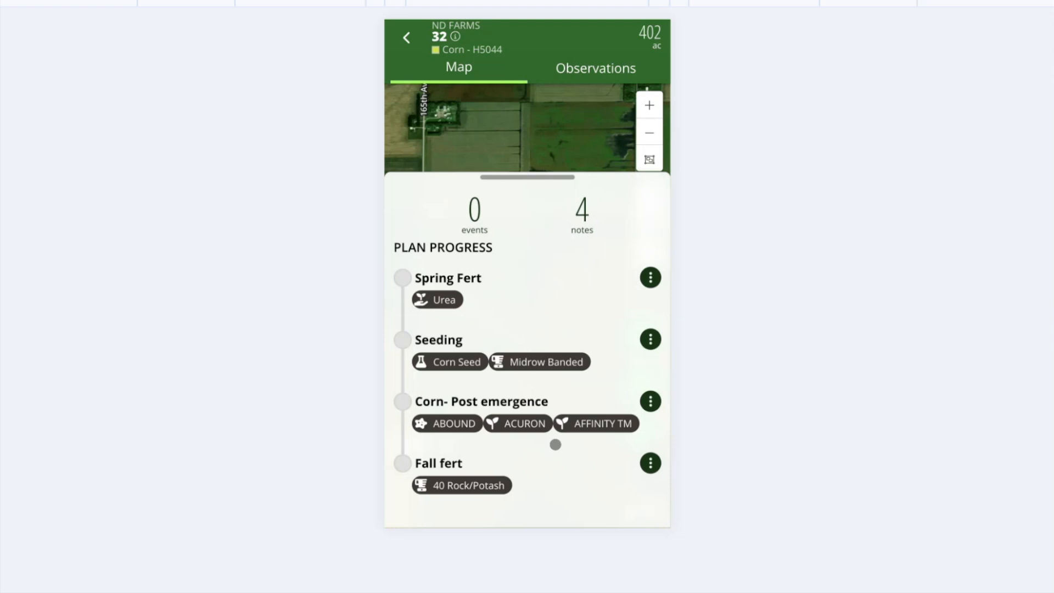
left_click(651, 277)
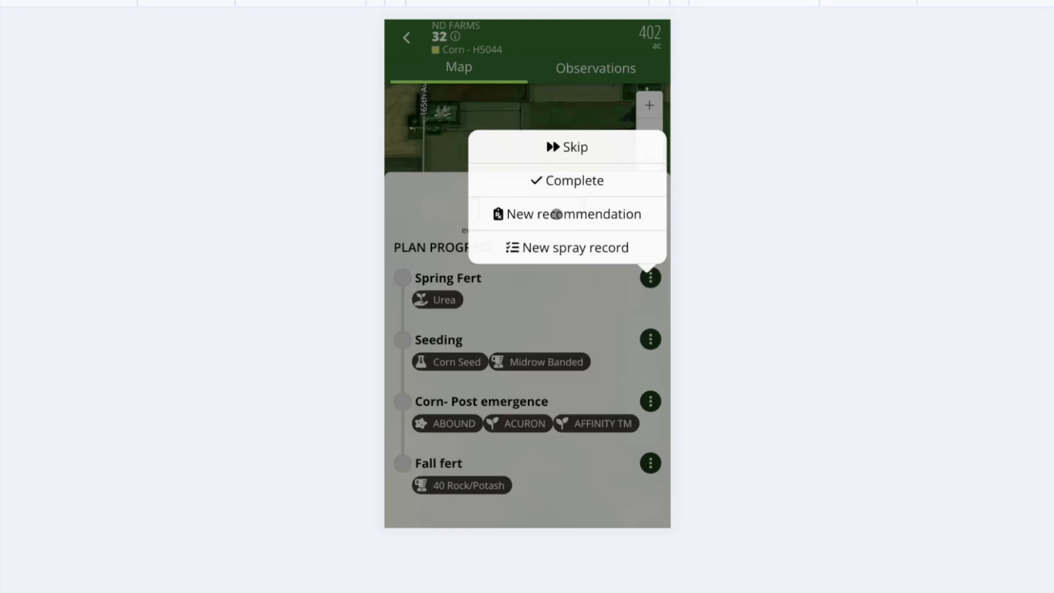
left_click(527, 220)
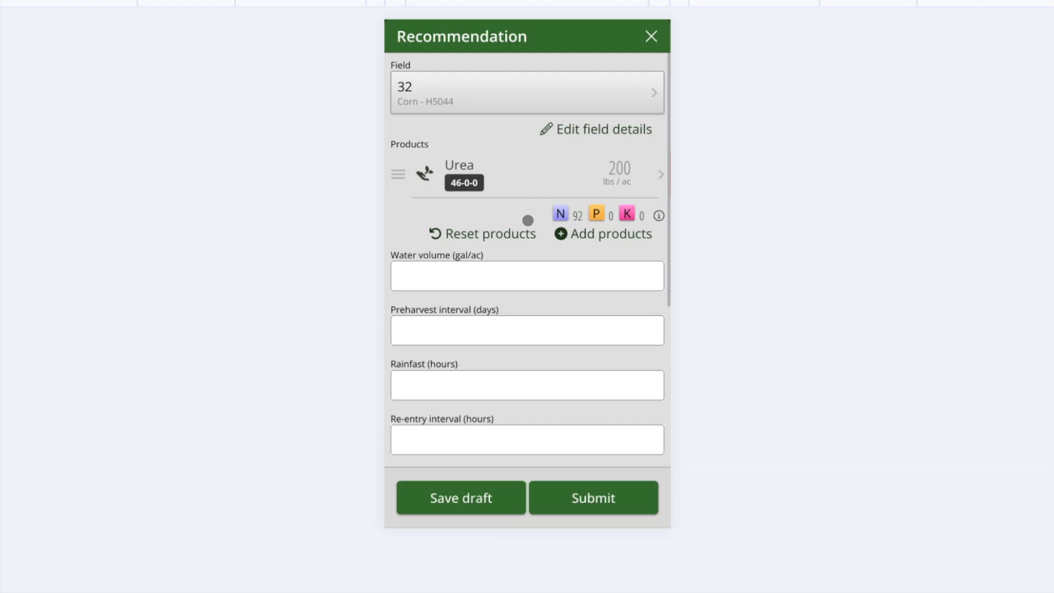
- Set the Urea rate to 265 lbs/ac in the recommendation and accept the product information
left_click(624, 176)
left_click(447, 196)
left_click(623, 501)
left_click(624, 500)
left_click(623, 500)
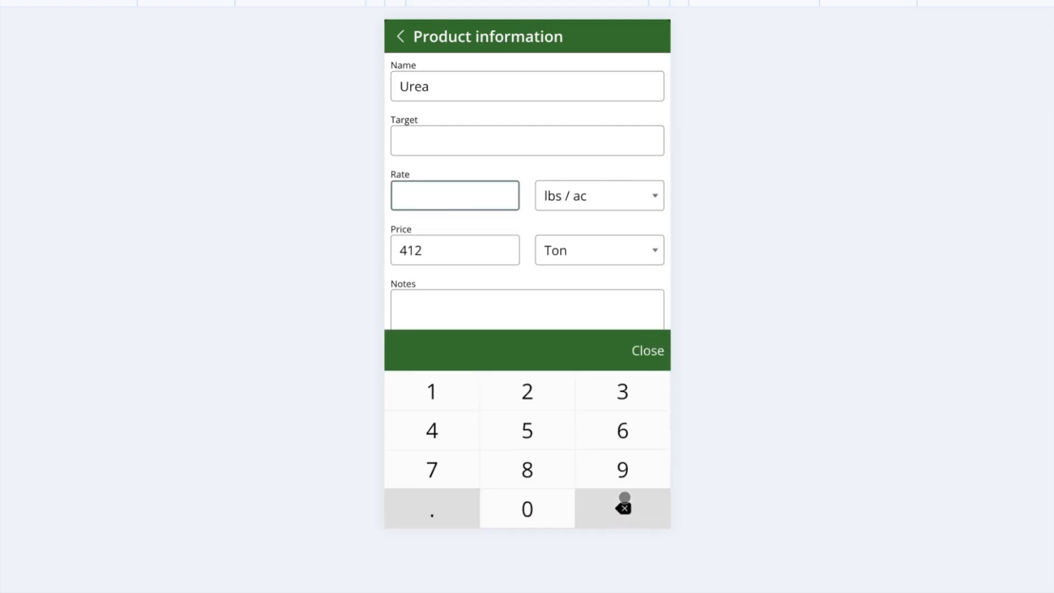
left_click(532, 393)
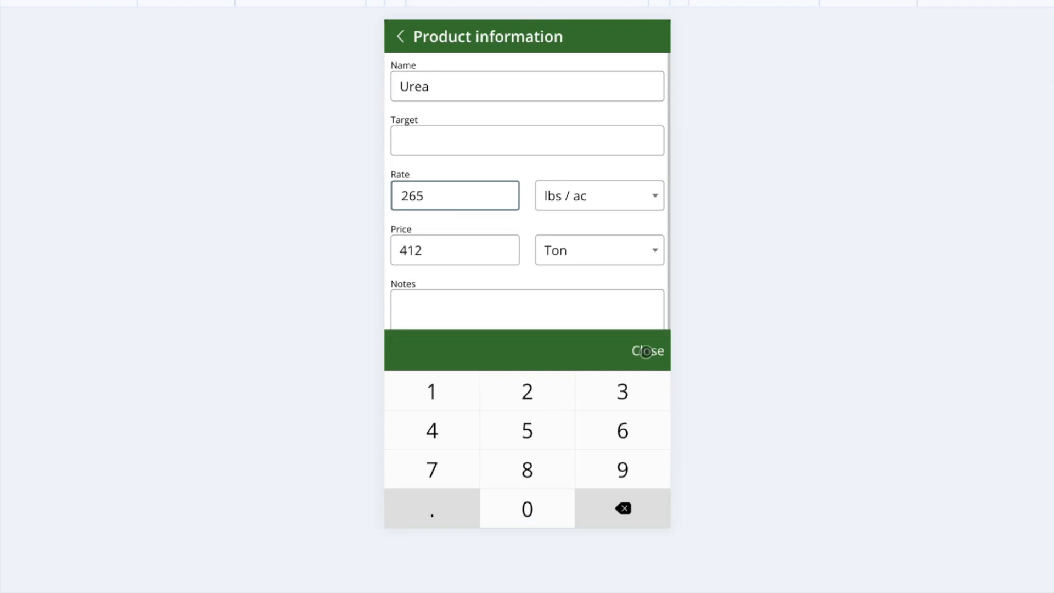
left_click(646, 351)
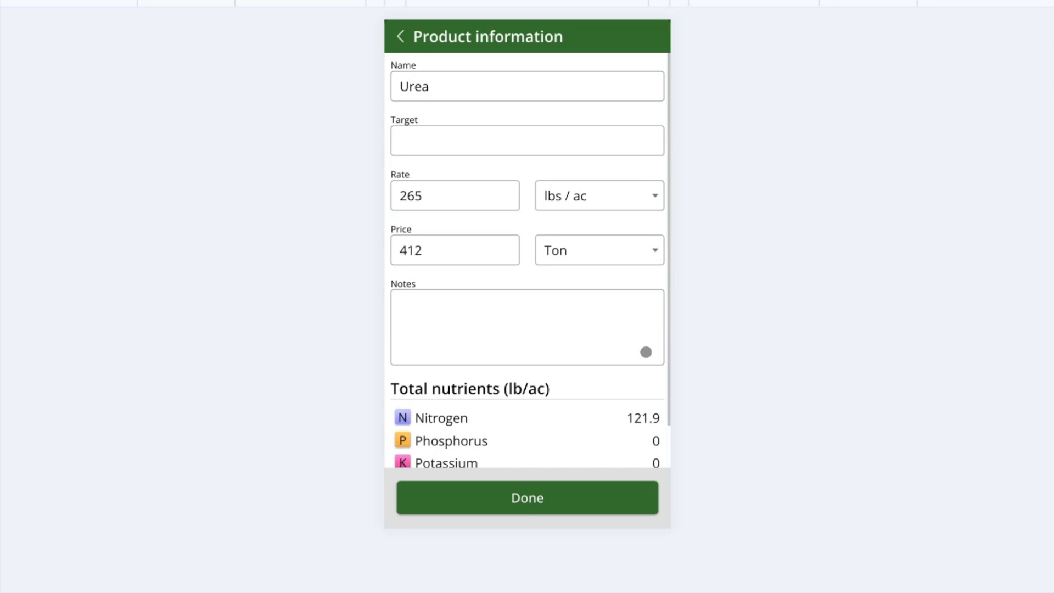
scroll(646, 352, "down", 1)
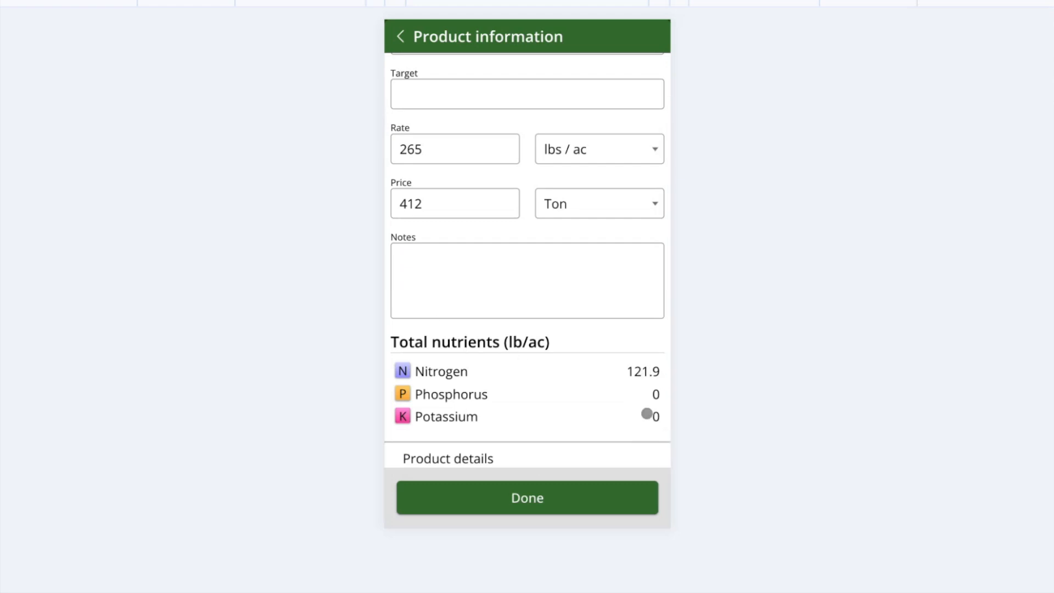
scroll(617, 368, "up", 1)
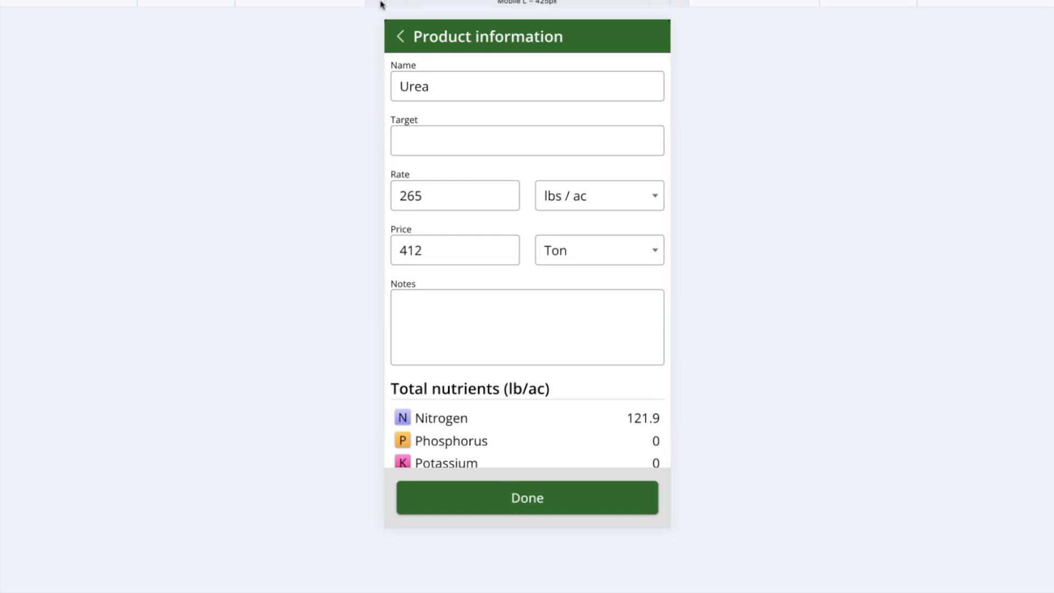
left_click(529, 508)
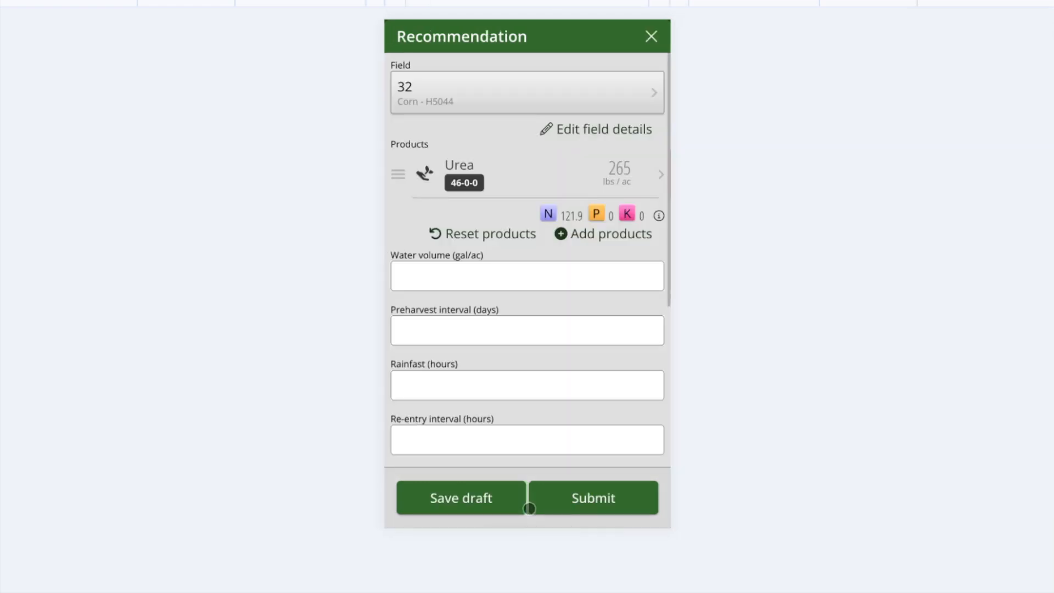
- Set the recommendation's earliest start date to 12/5/2024 and submit it
scroll(545, 371, "down", 4)
scroll(545, 371, "down", 1)
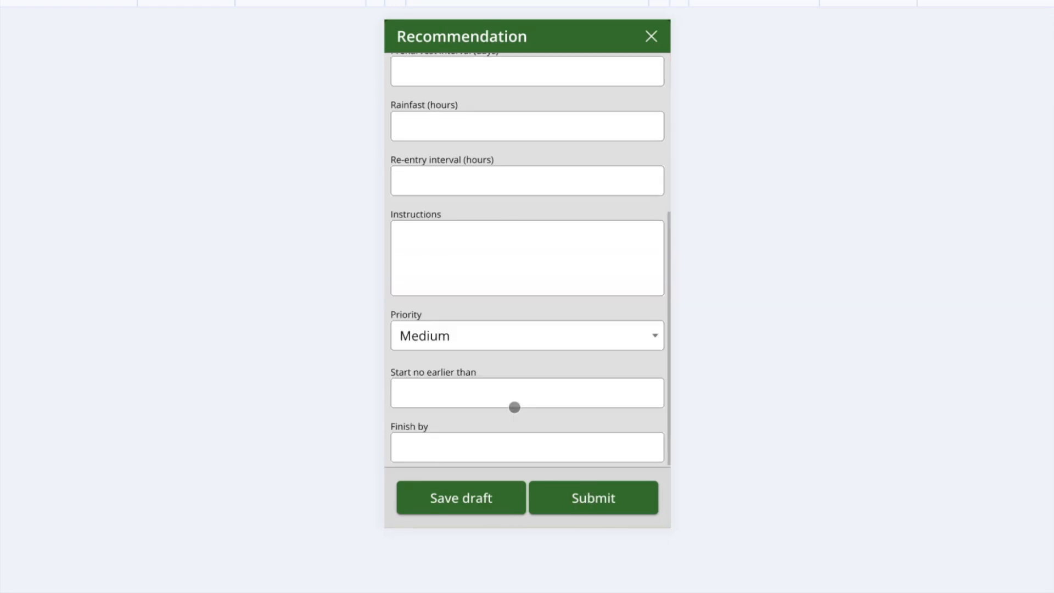
left_click(482, 400)
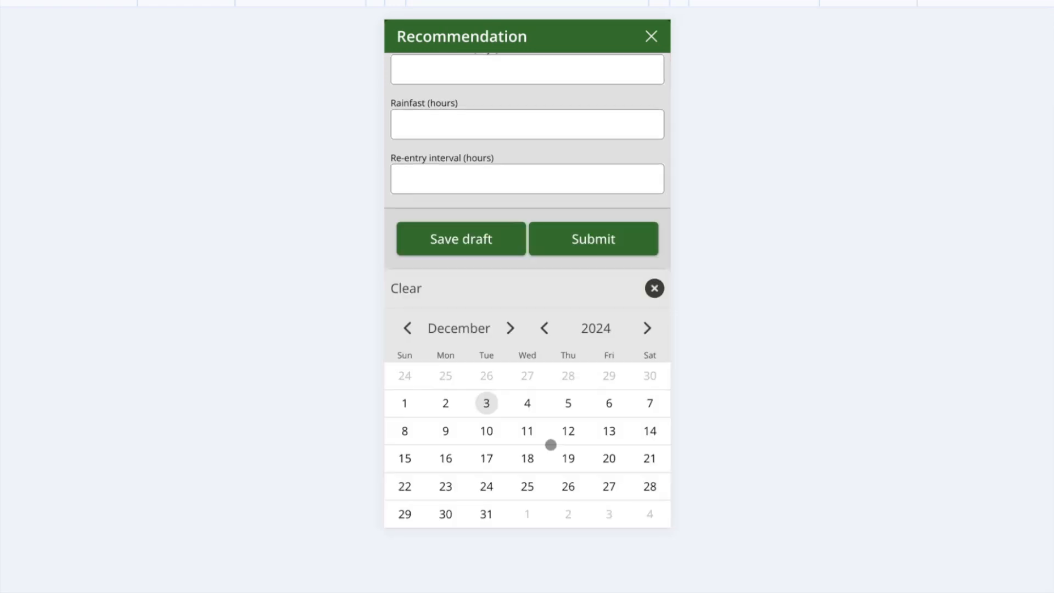
left_click(568, 403)
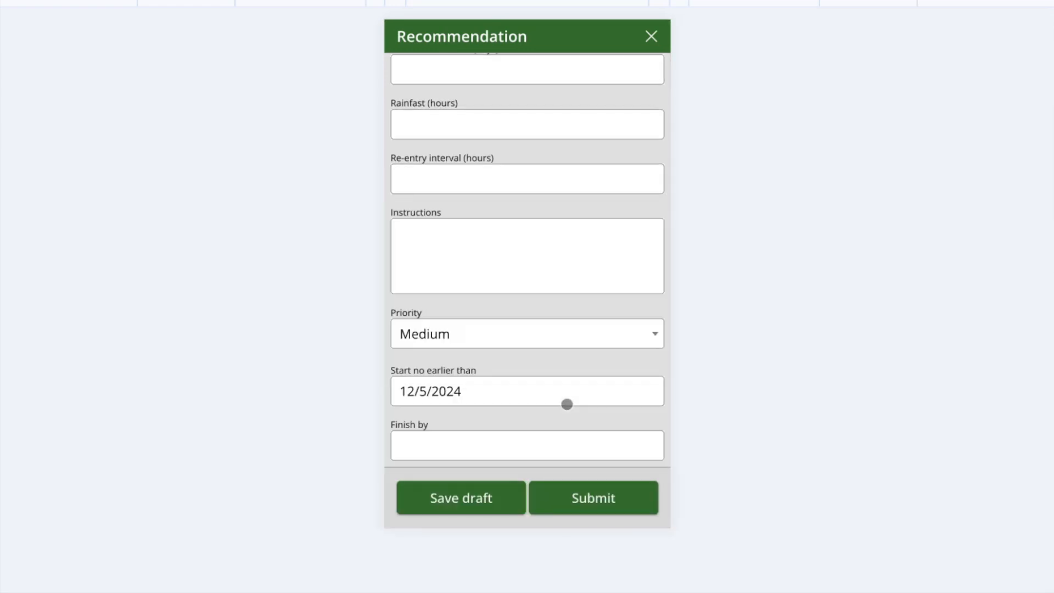
left_click(574, 499)
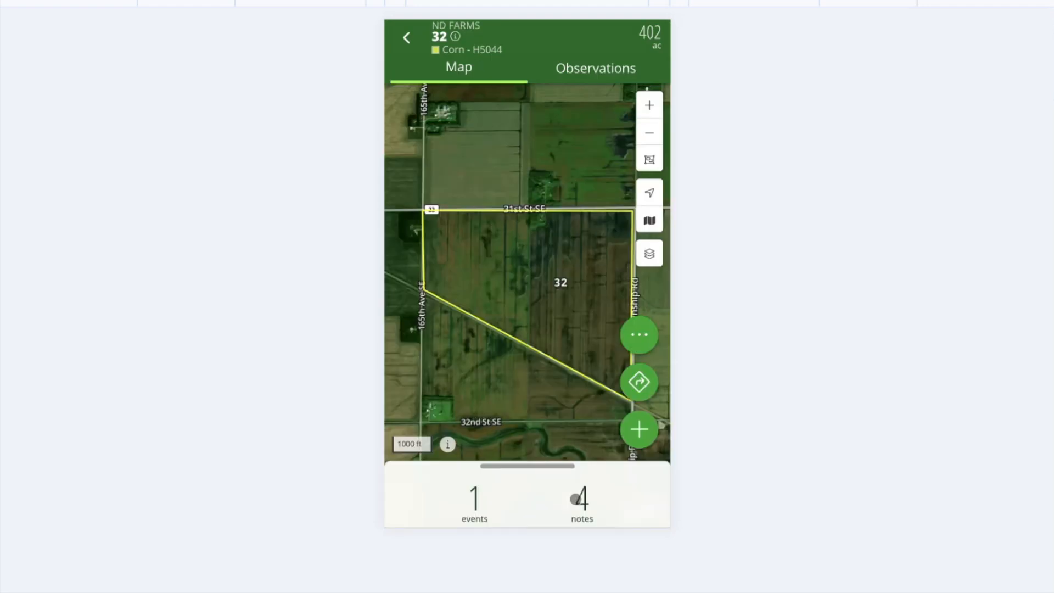
- View field 32's list of events and return to its map
left_click(474, 499)
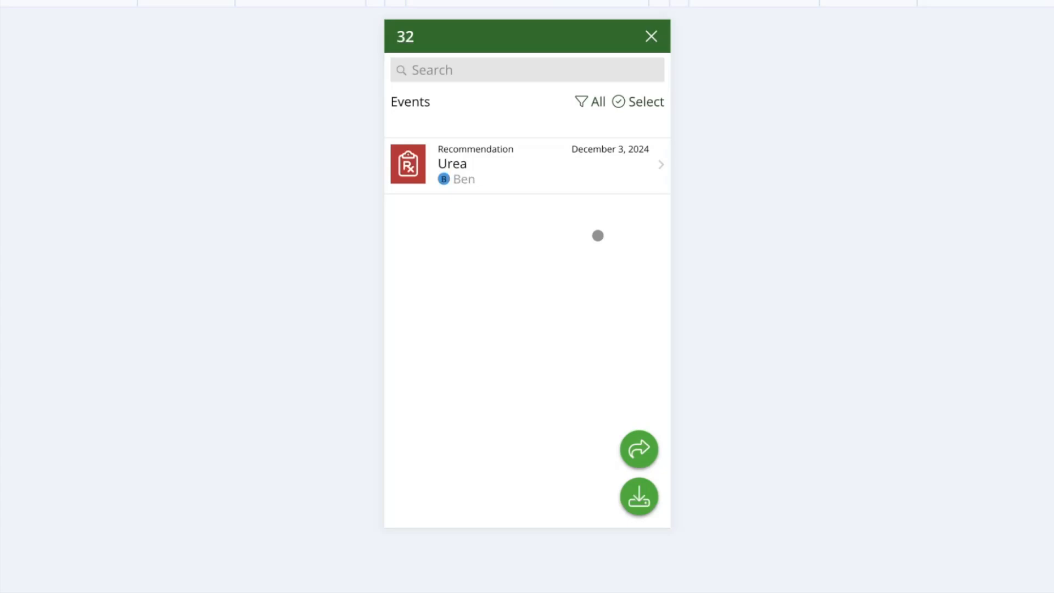
left_click(650, 36)
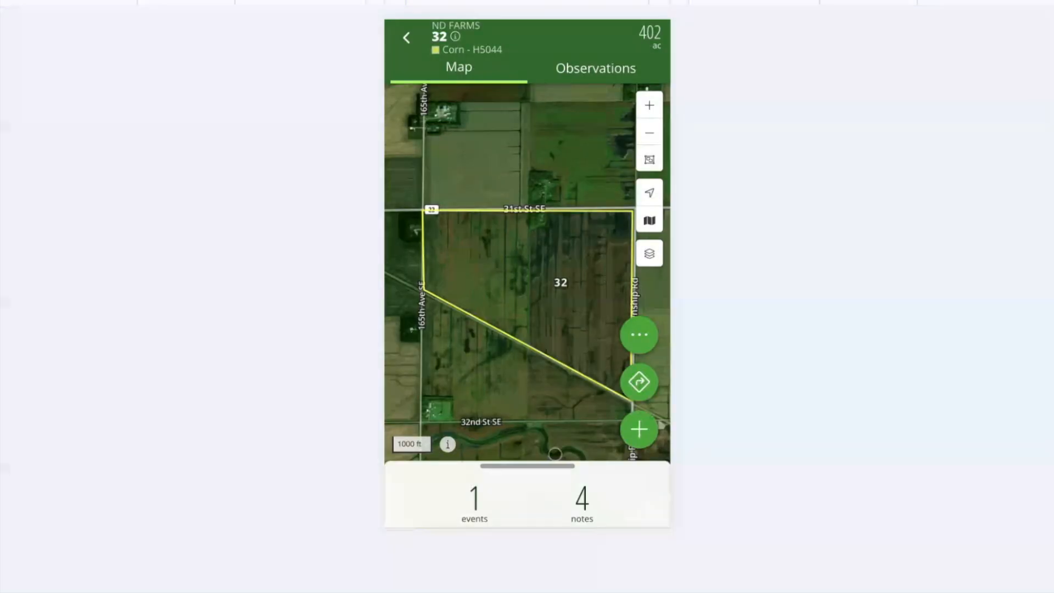
- Expand field 32's plan progress and mark the Seeding pass as complete
left_click(539, 468)
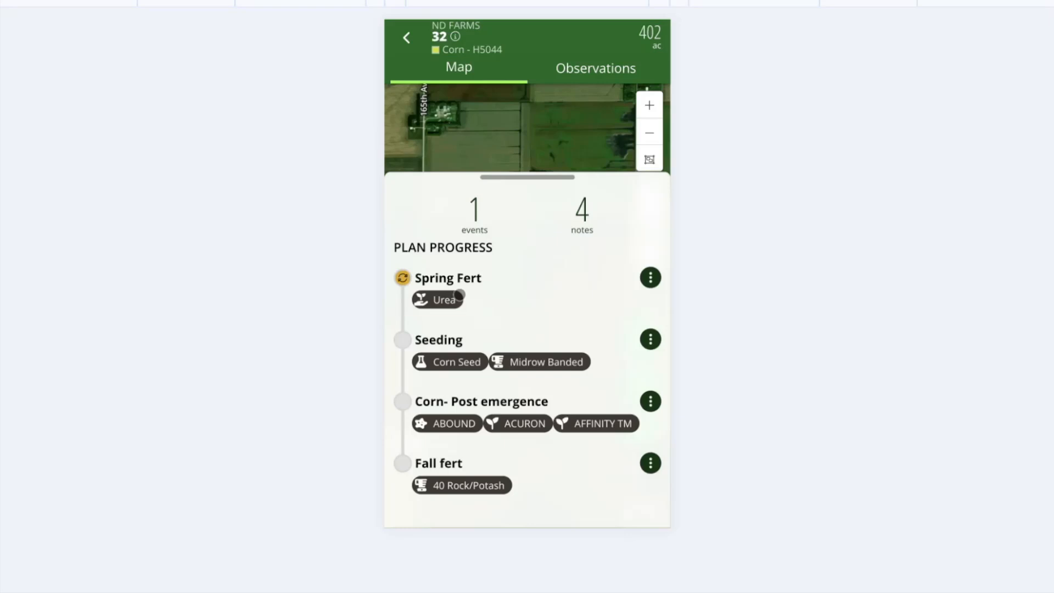
left_click(651, 341)
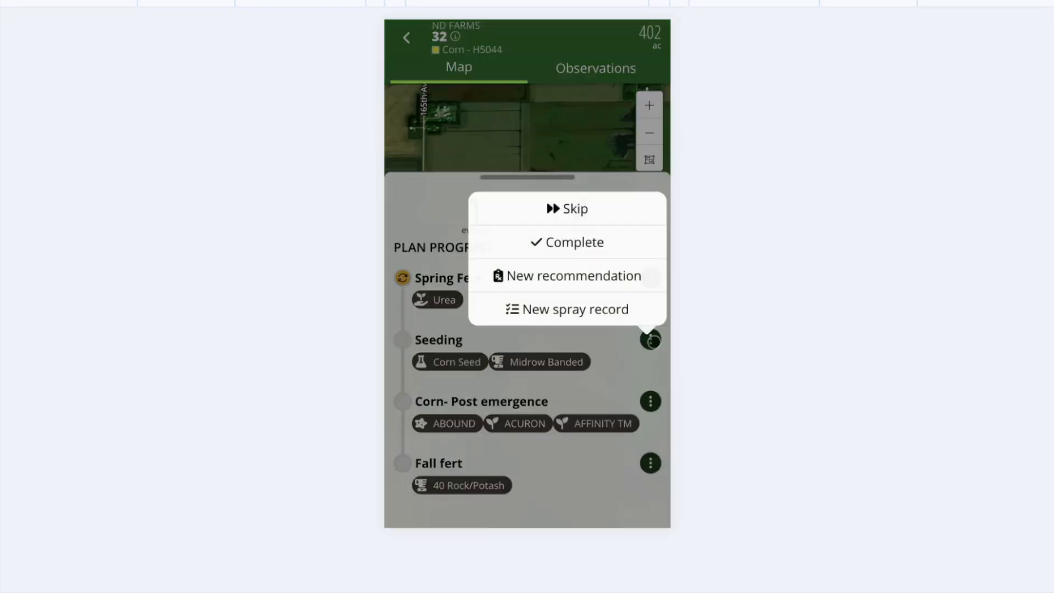
left_click(543, 242)
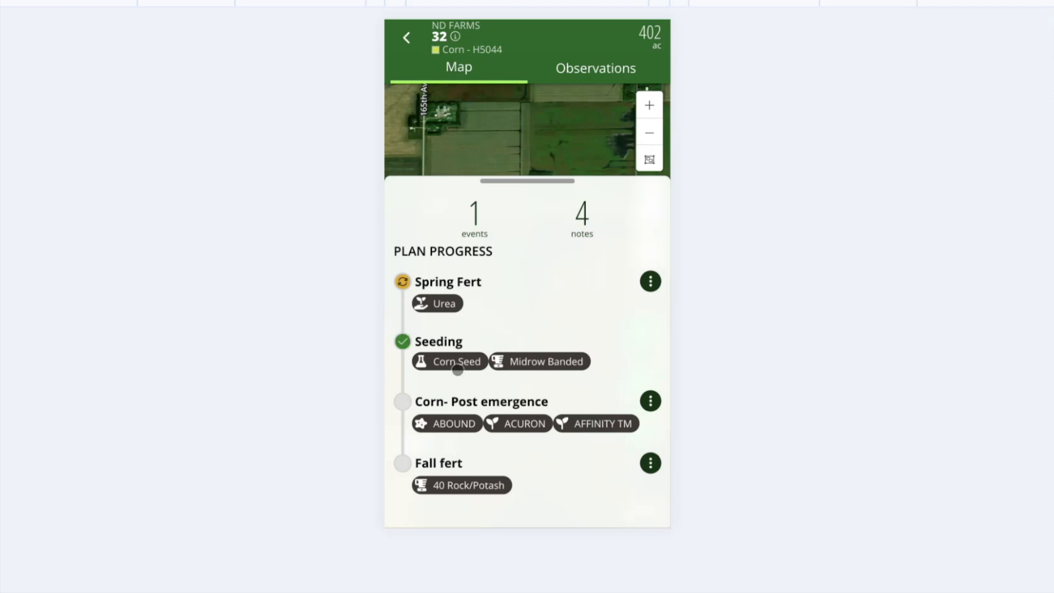
- Start a new recommendation from the Corn- Post emergence pass and set the ACURON rate to 6 pints/ac
left_click(651, 401)
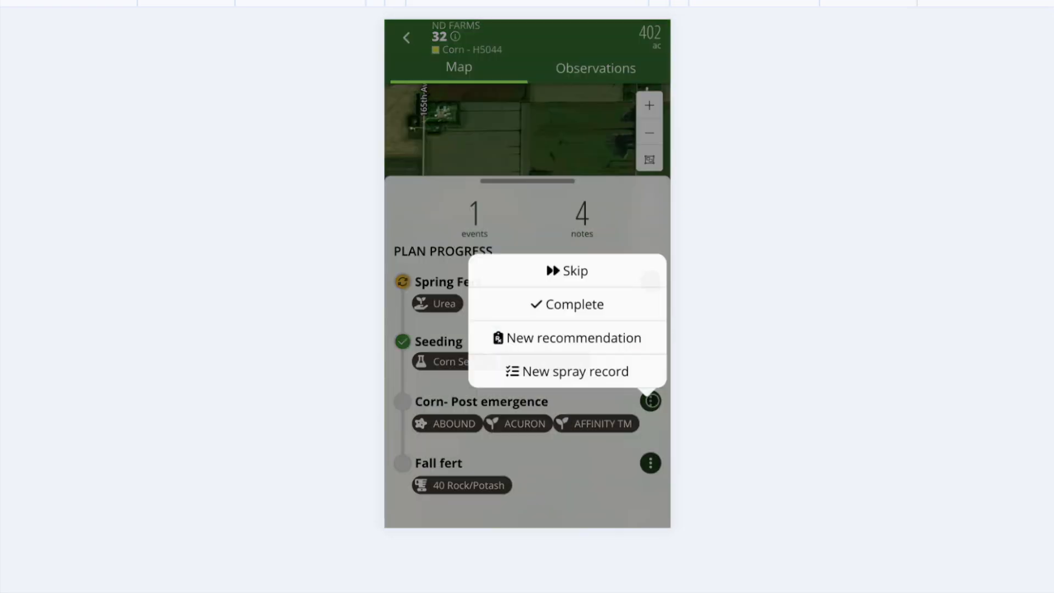
left_click(556, 343)
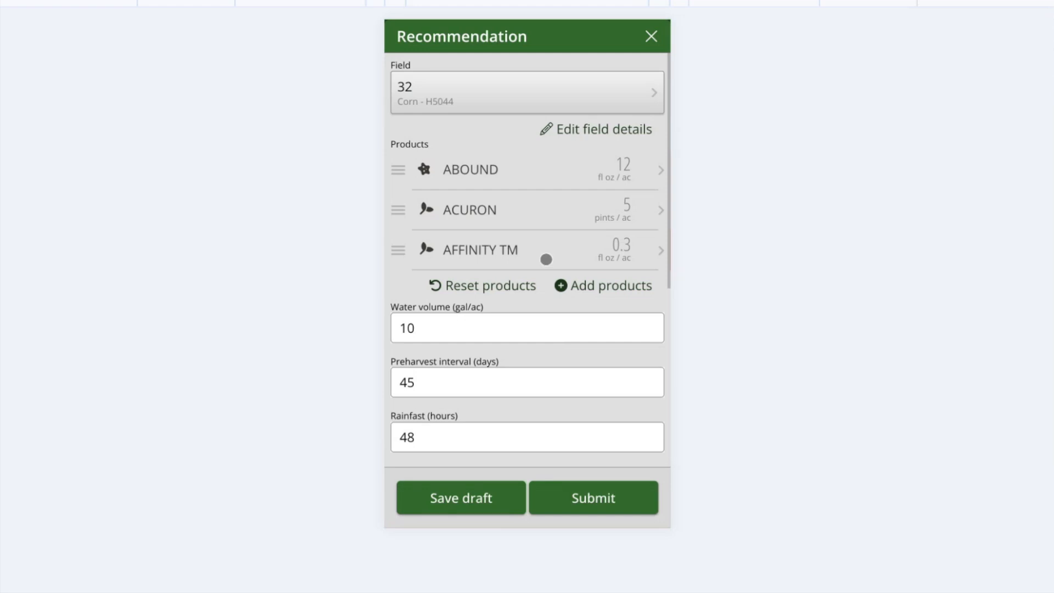
left_click(553, 223)
left_click(447, 195)
left_click(609, 494)
left_click(623, 439)
left_click(642, 350)
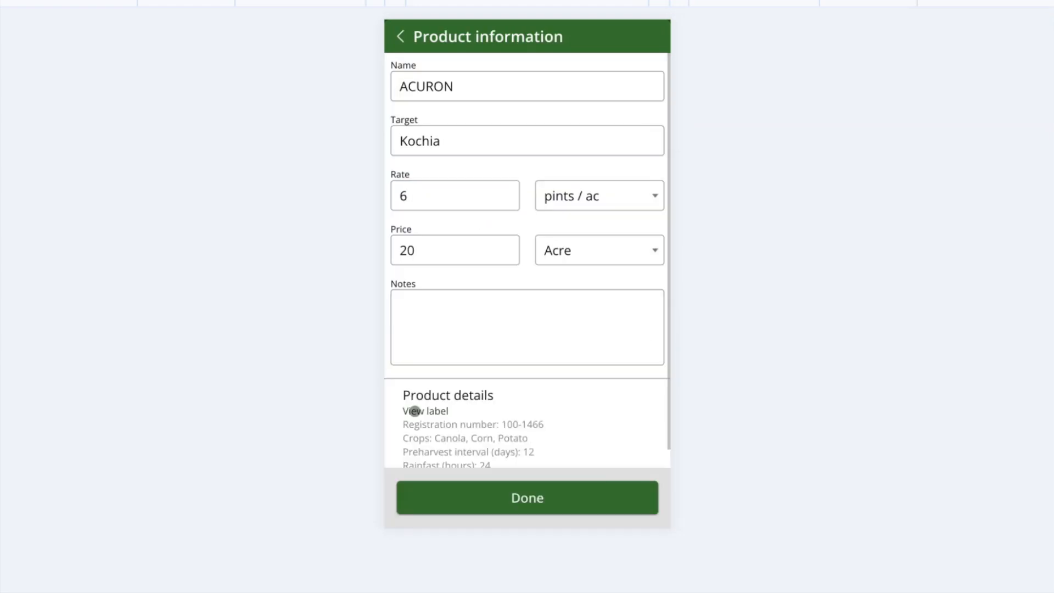
scroll(447, 420, "down", 1)
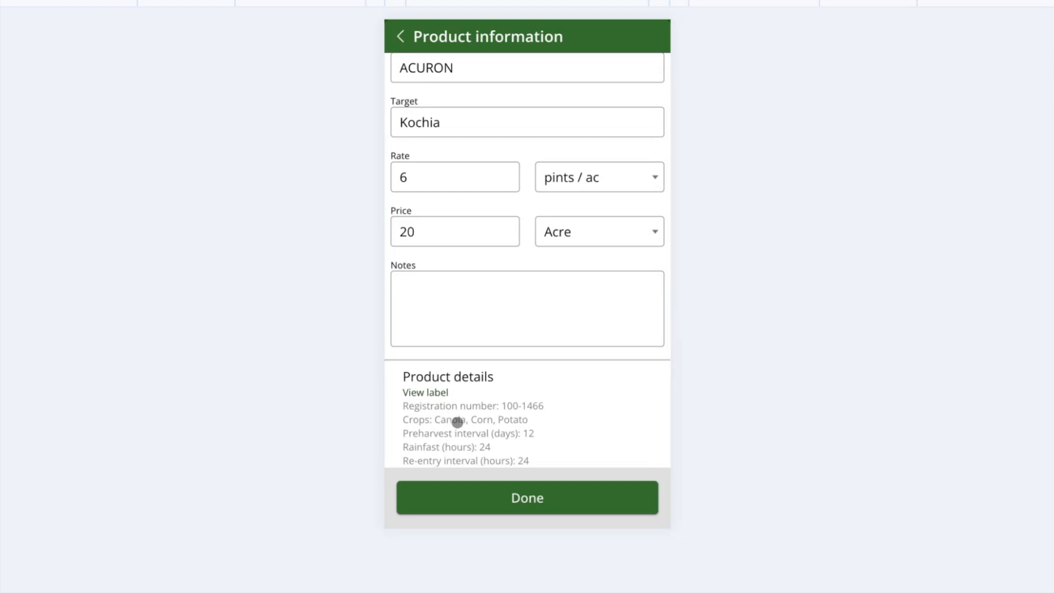
left_click(484, 492)
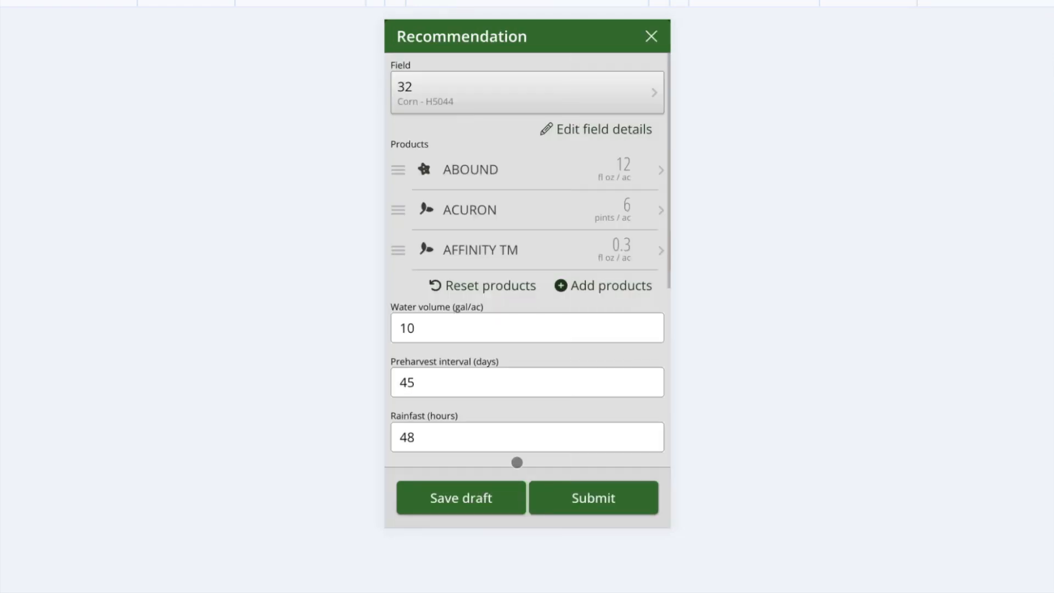
- Submit the recommendation and check field 32's plan progress
left_click(565, 491)
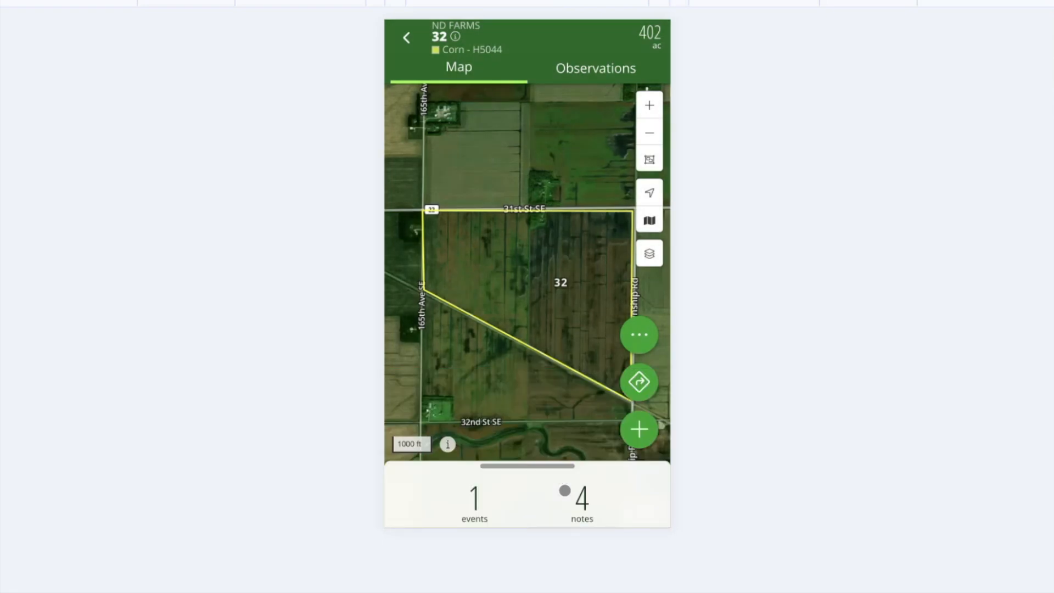
left_click(534, 466)
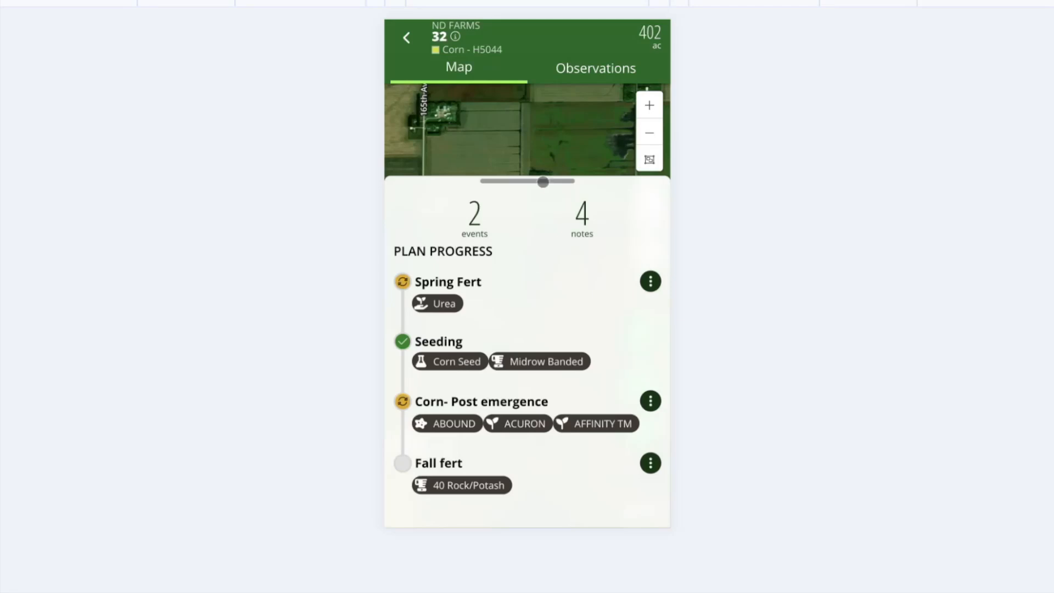
left_click(541, 181)
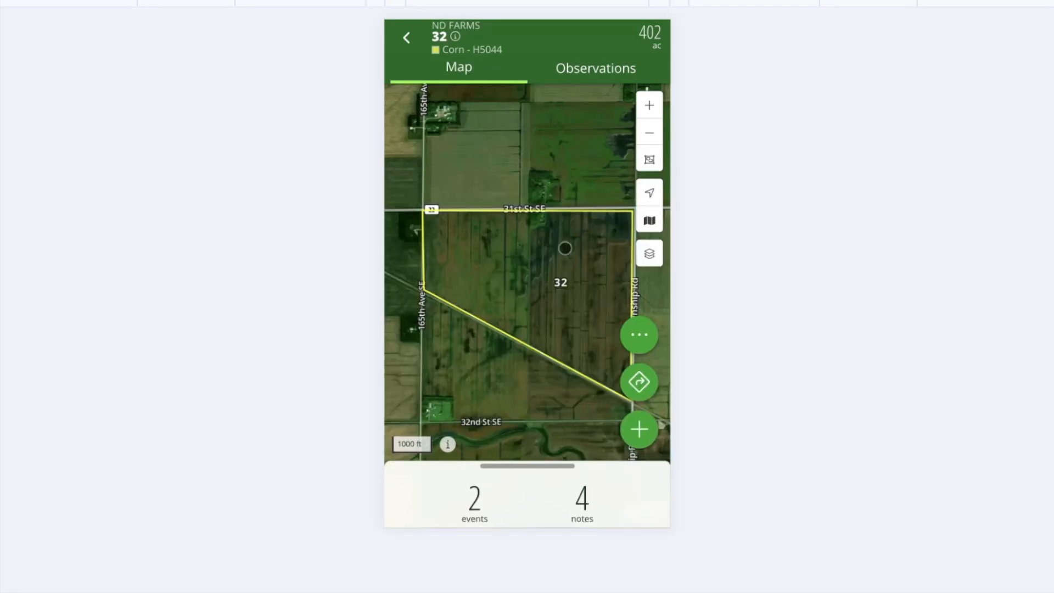
- Switch to FarmQA Controller and find field 32 on the home map
mouse_move(359, 4)
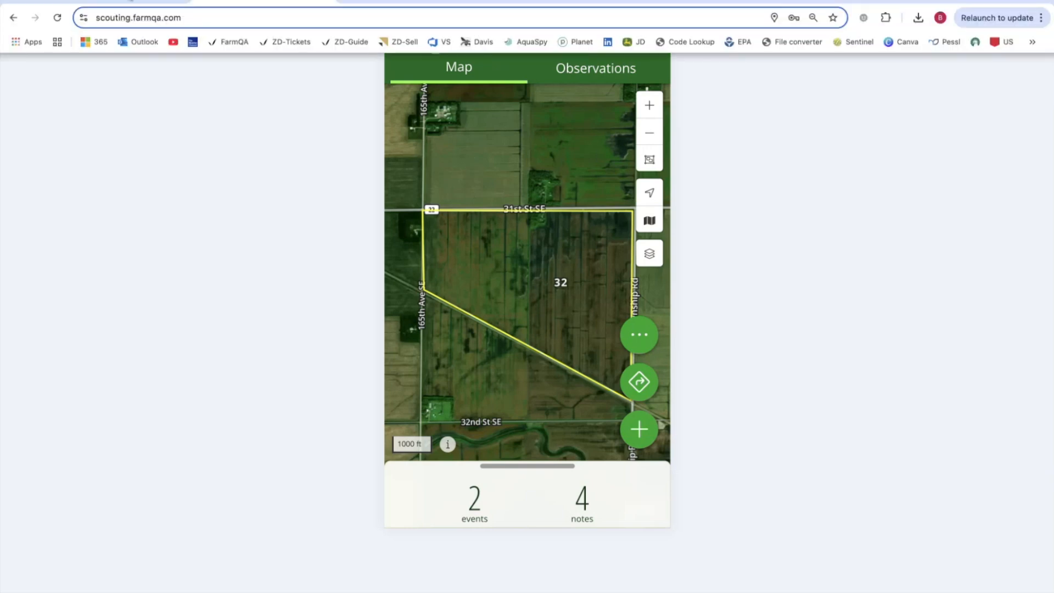
left_click(132, 2)
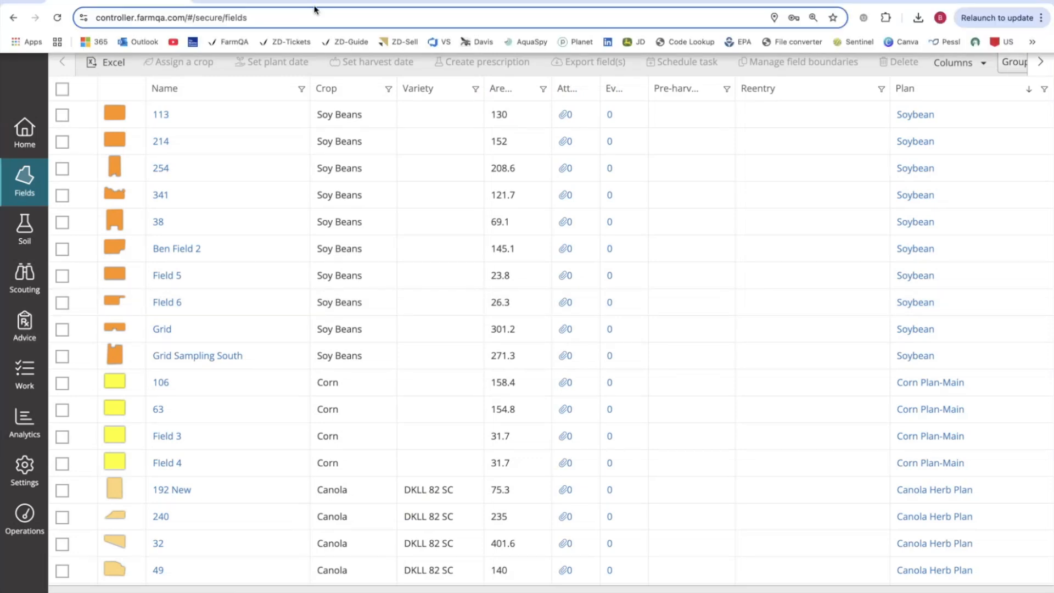
left_click(316, 4)
mouse_move(181, 2)
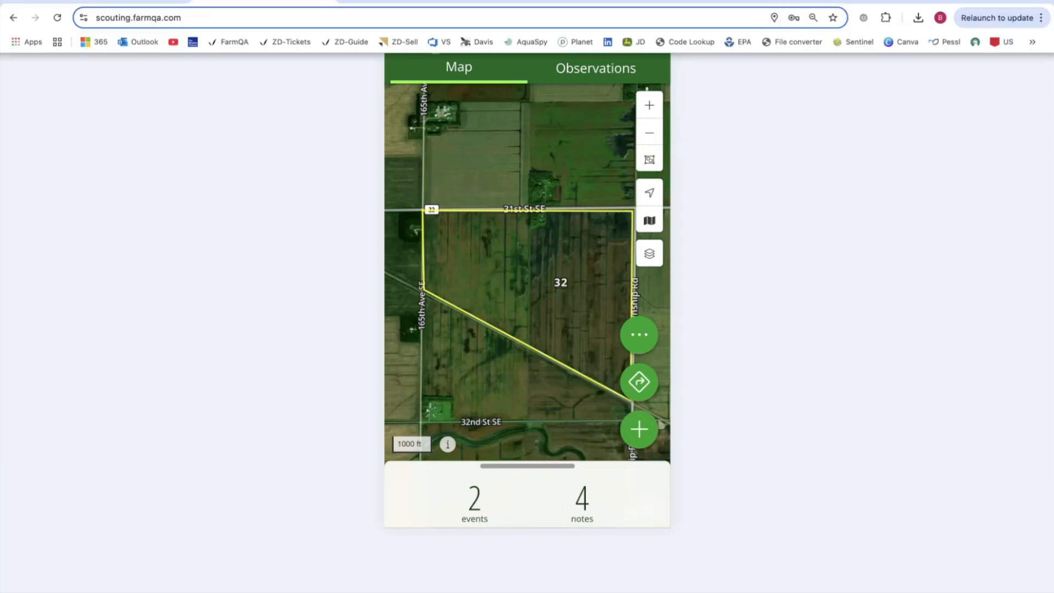
left_click(143, 2)
left_click(21, 134)
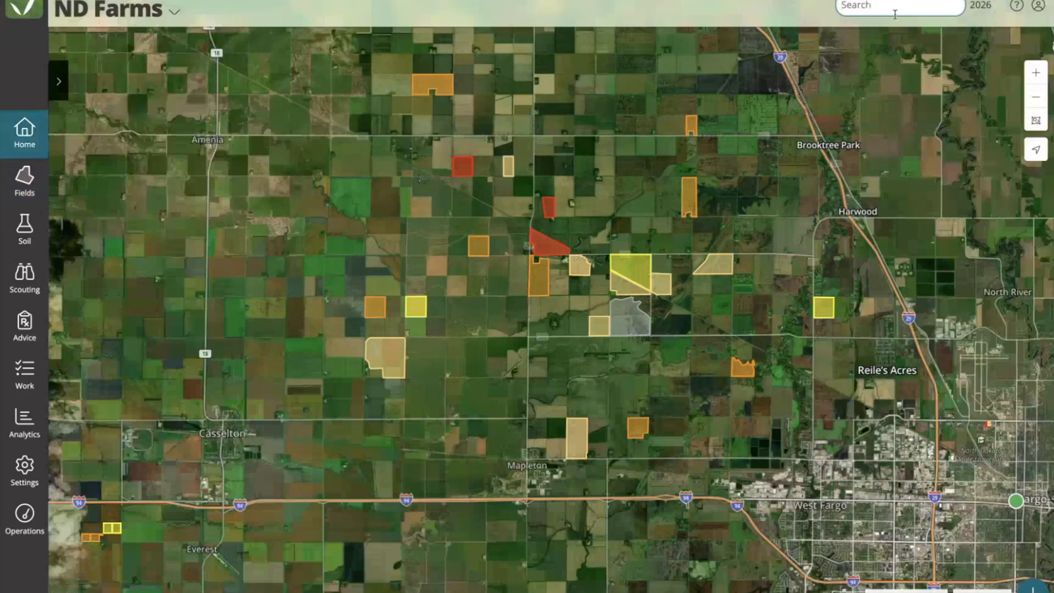
left_click(895, 11)
type("32")
key("Return")
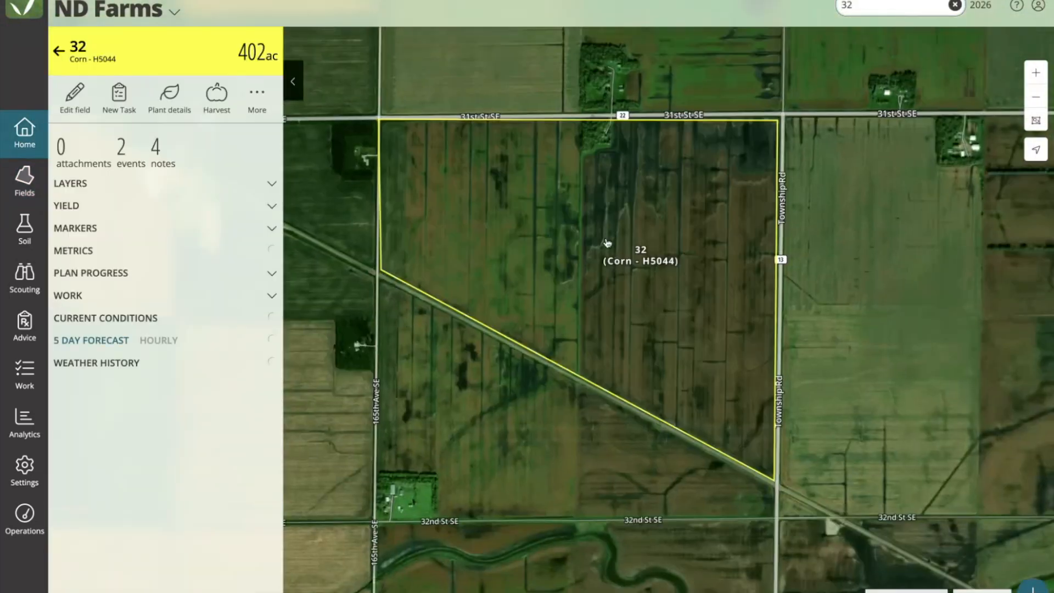
left_click_drag(606, 243, 613, 278)
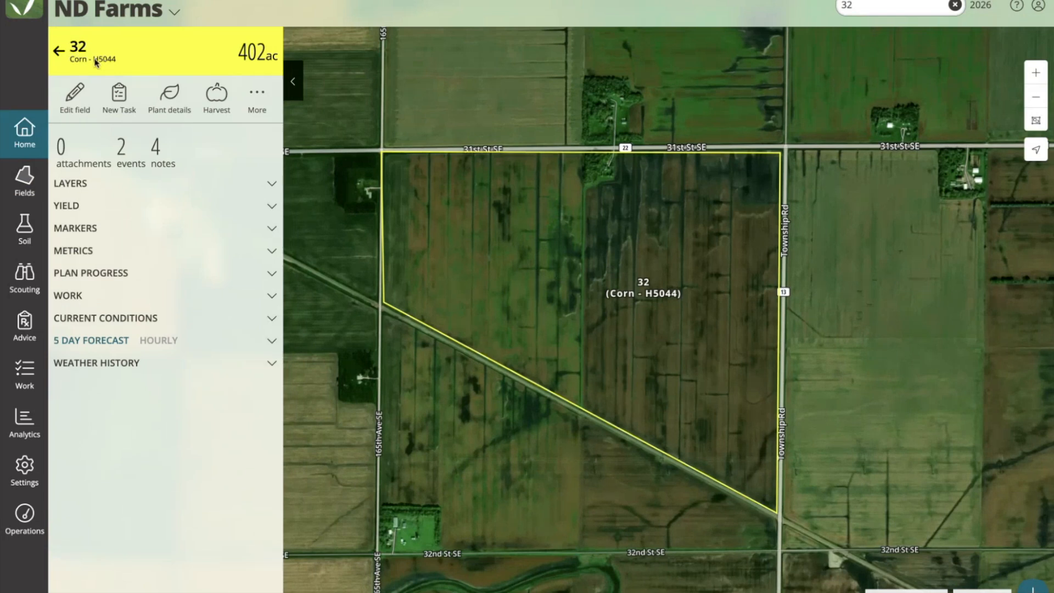
- Open the recommendation linked to the Spring Fert pass in field 32's plan progress and view the recommendations list
left_click(271, 274)
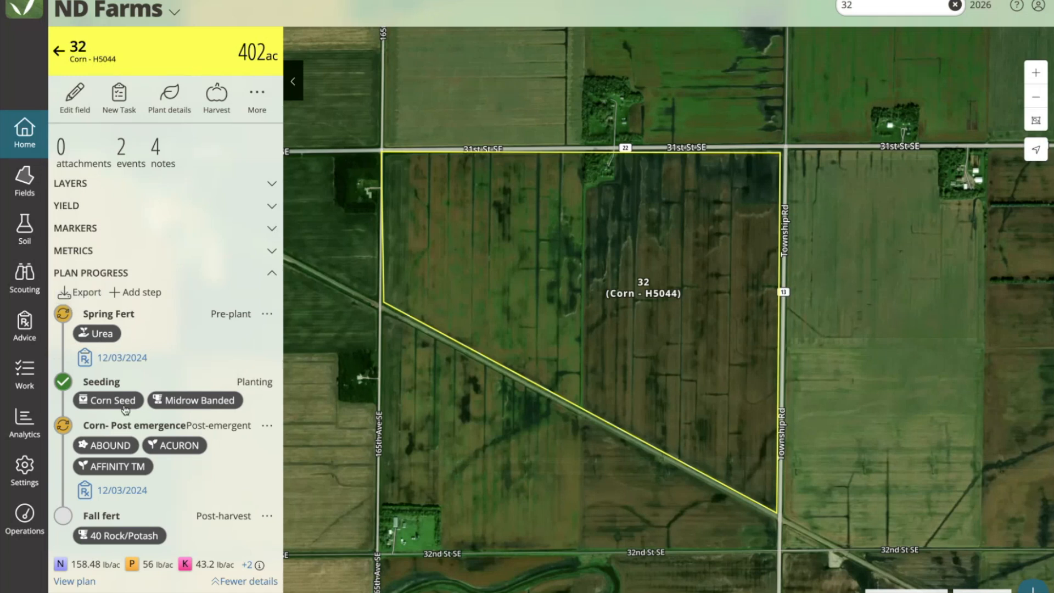
left_click(118, 359)
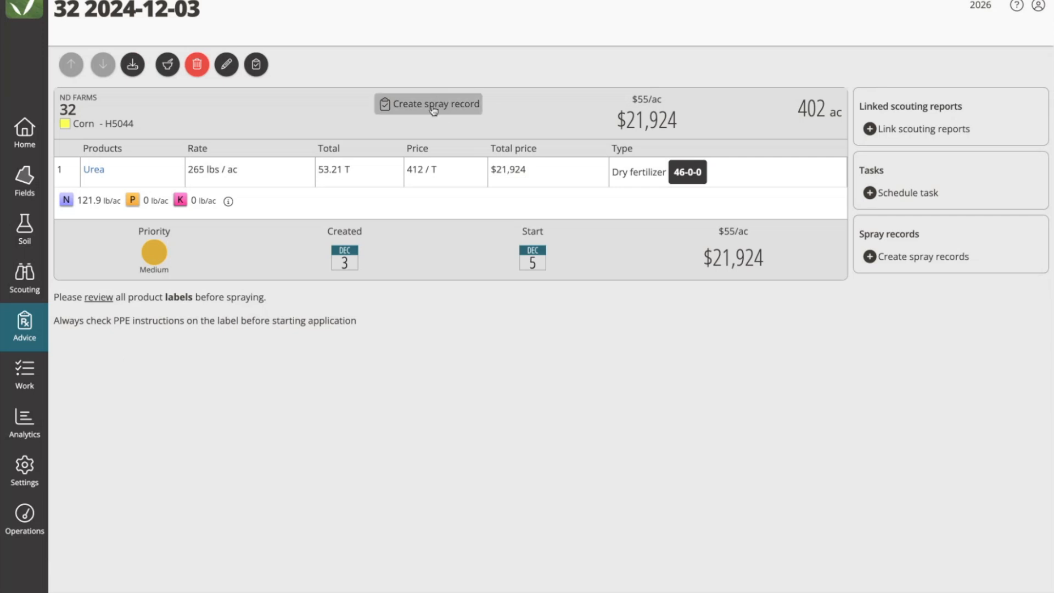
left_click(25, 338)
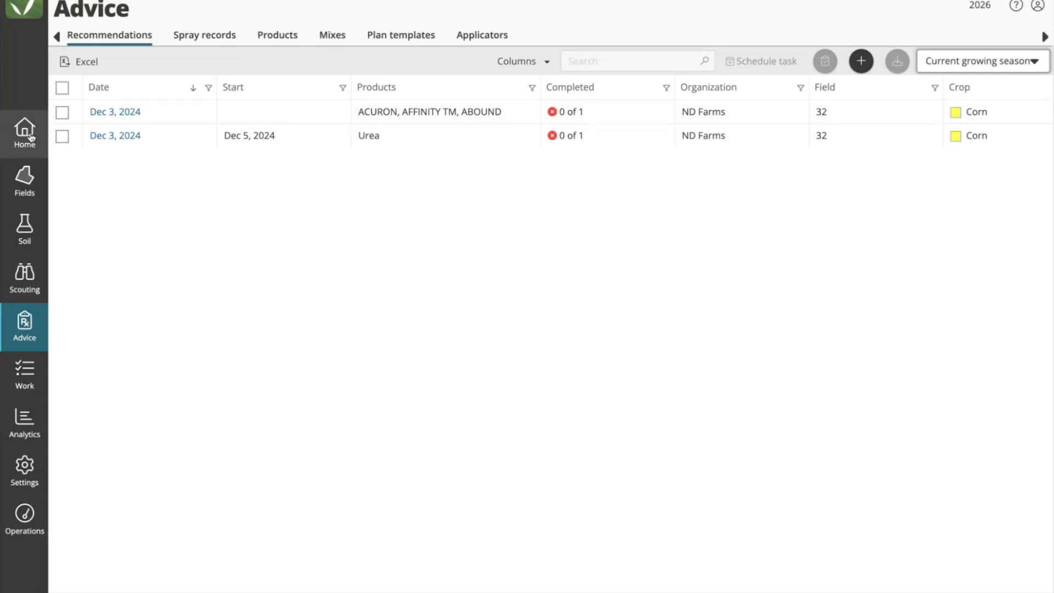
- Search the fields list for 32 and view the progress of its Corn Plan MN Farm plan
left_click(25, 181)
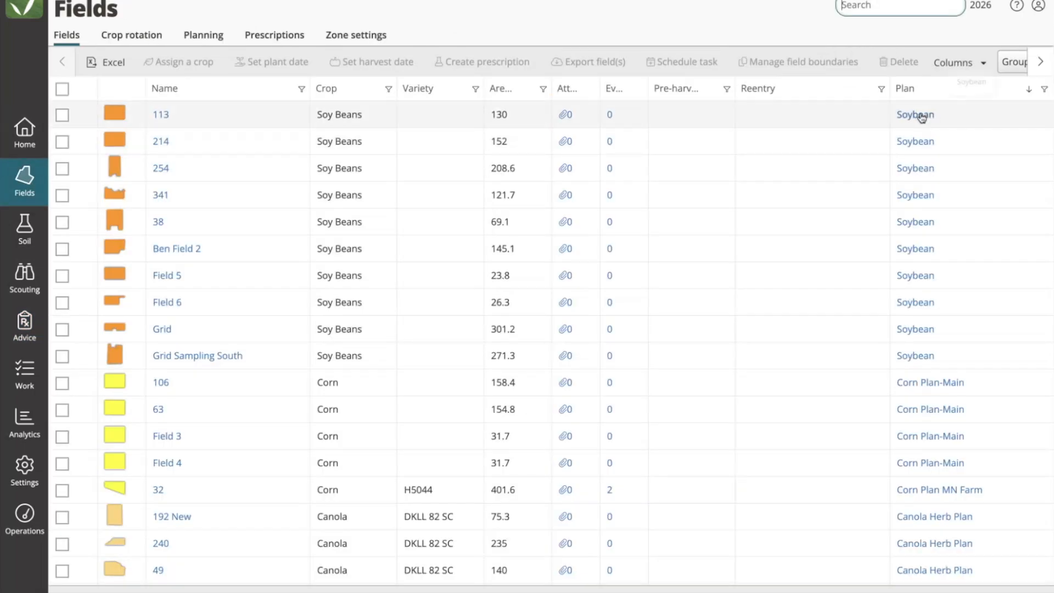
left_click(904, 10)
type("32")
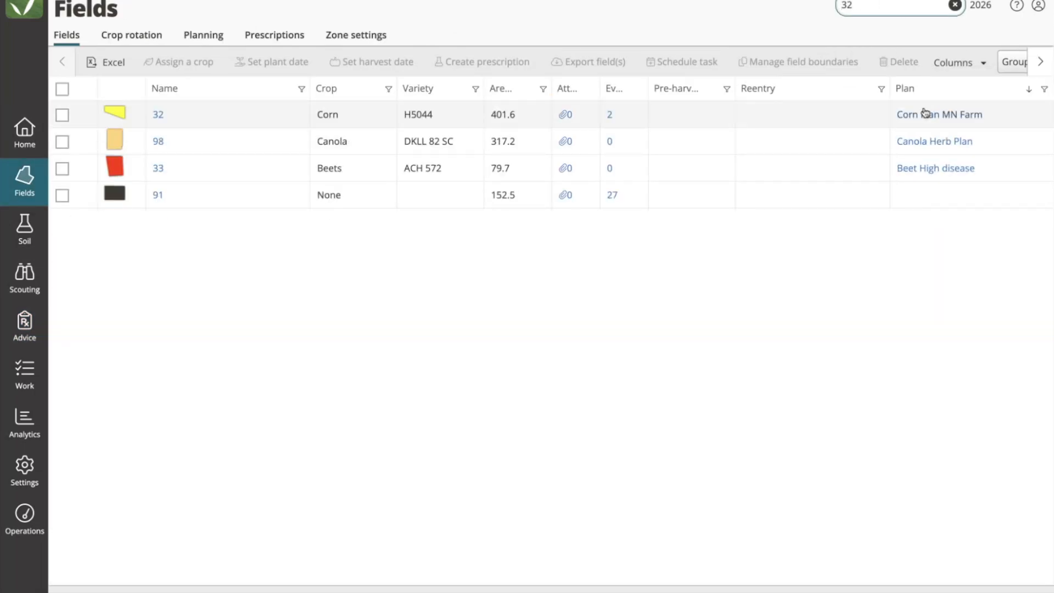
left_click(922, 114)
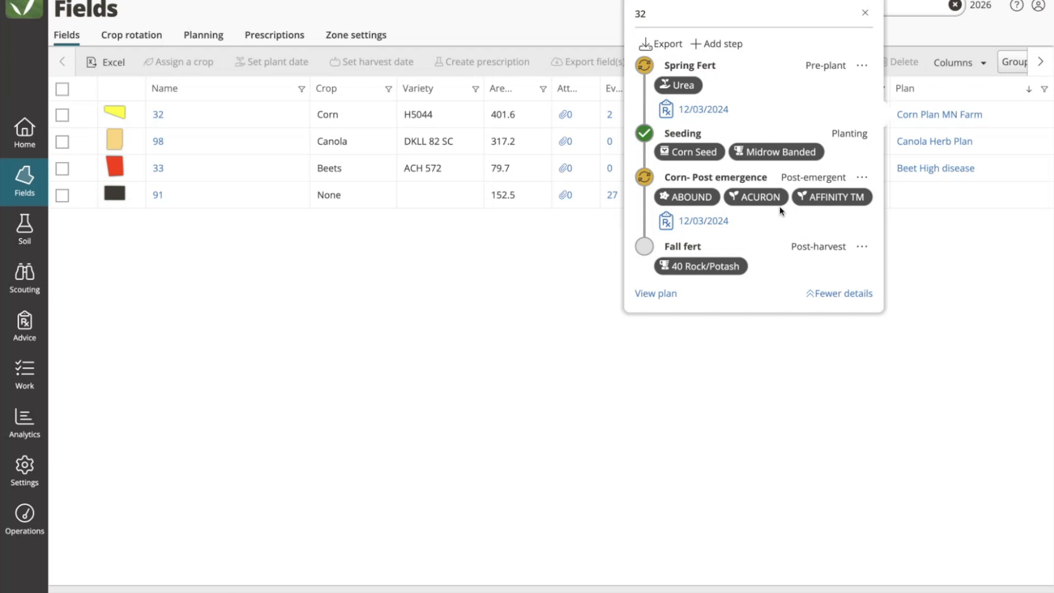
- Show the Advice spray records for the 2024 growing season
left_click(25, 325)
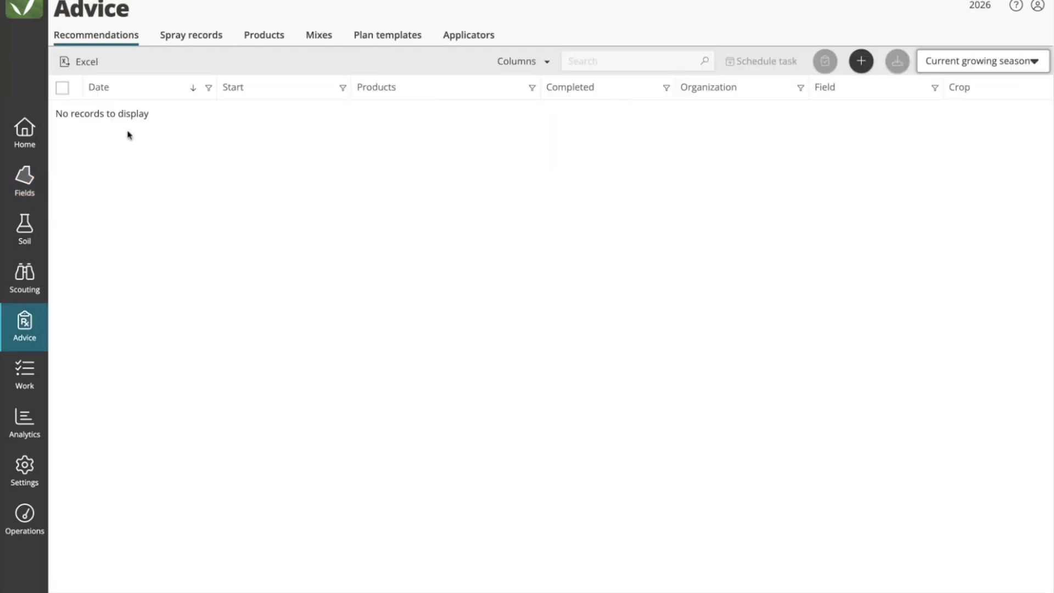
left_click(201, 37)
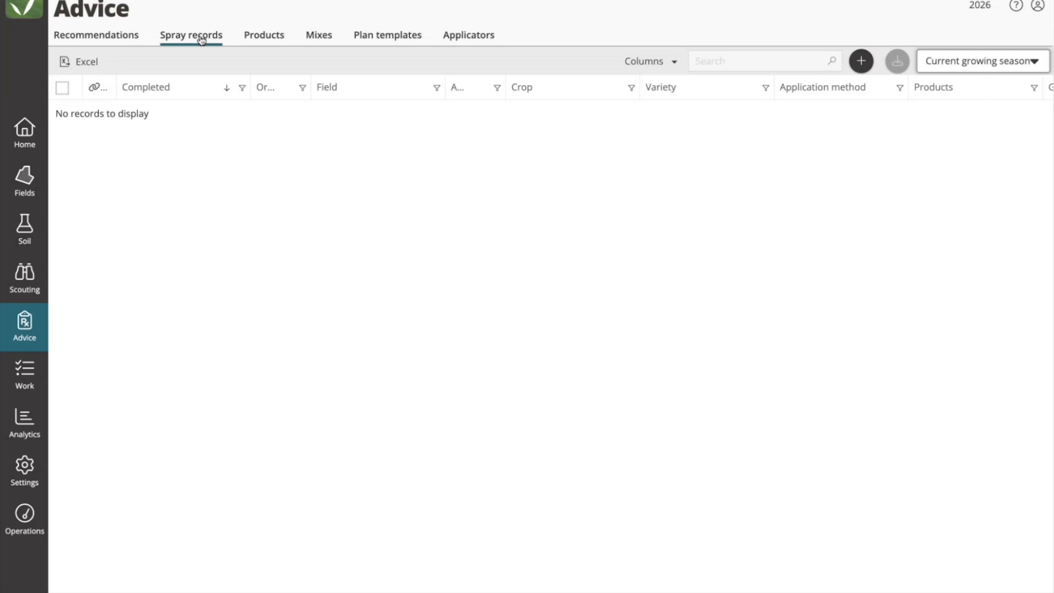
left_click(983, 8)
left_click(982, 102)
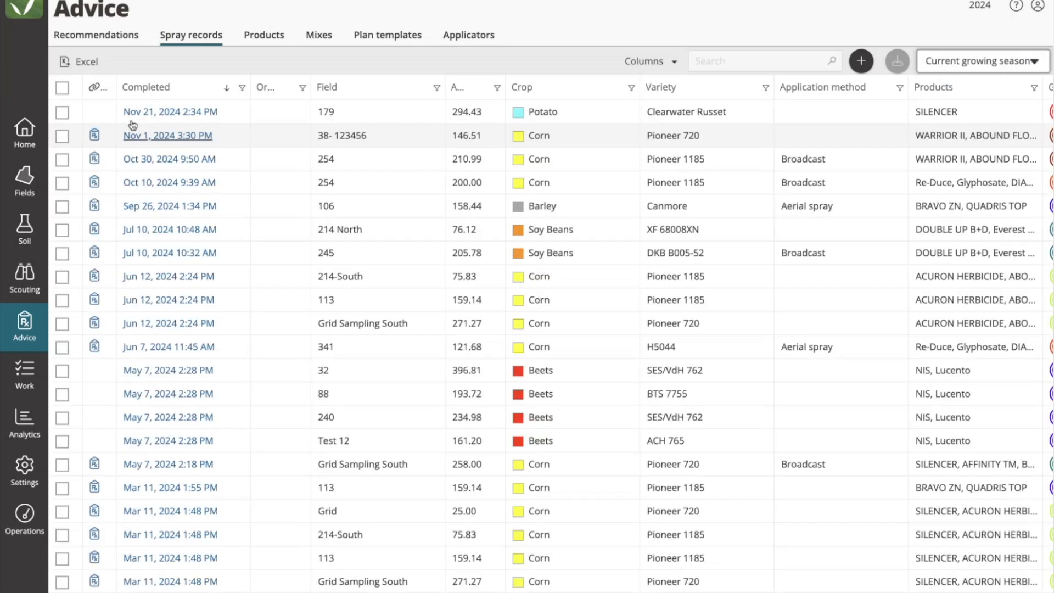
- Select all the 2024 spray records and export them to Excel with product totals included
left_click(62, 88)
left_click(898, 61)
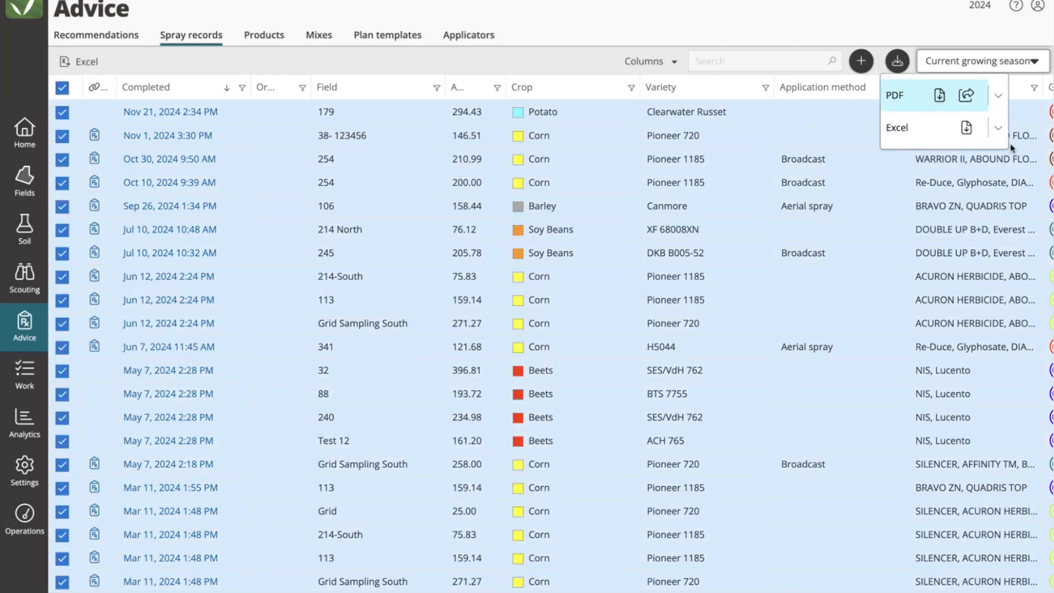
left_click(998, 128)
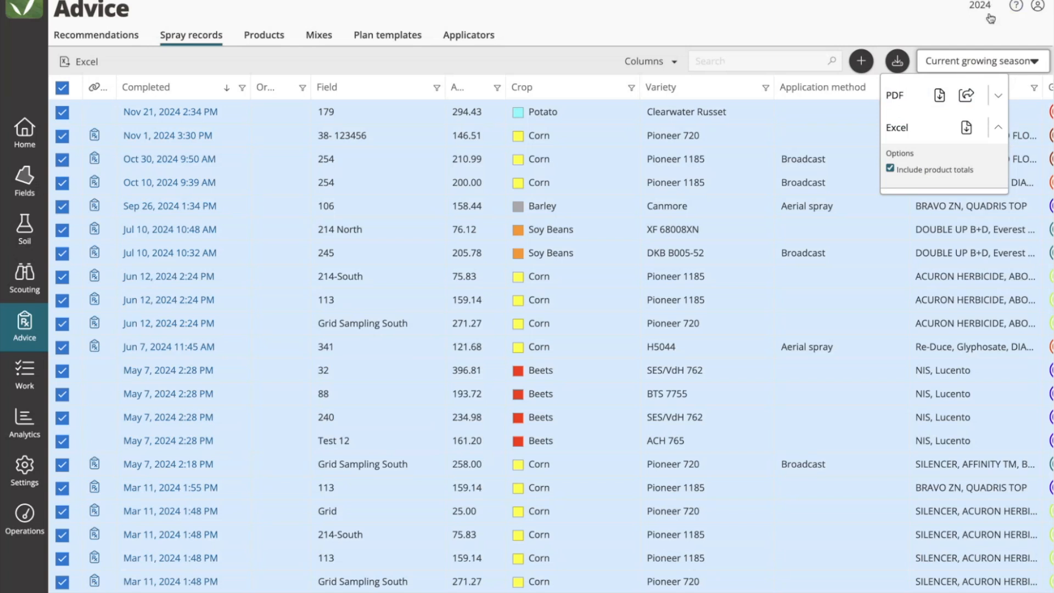
left_click(966, 128)
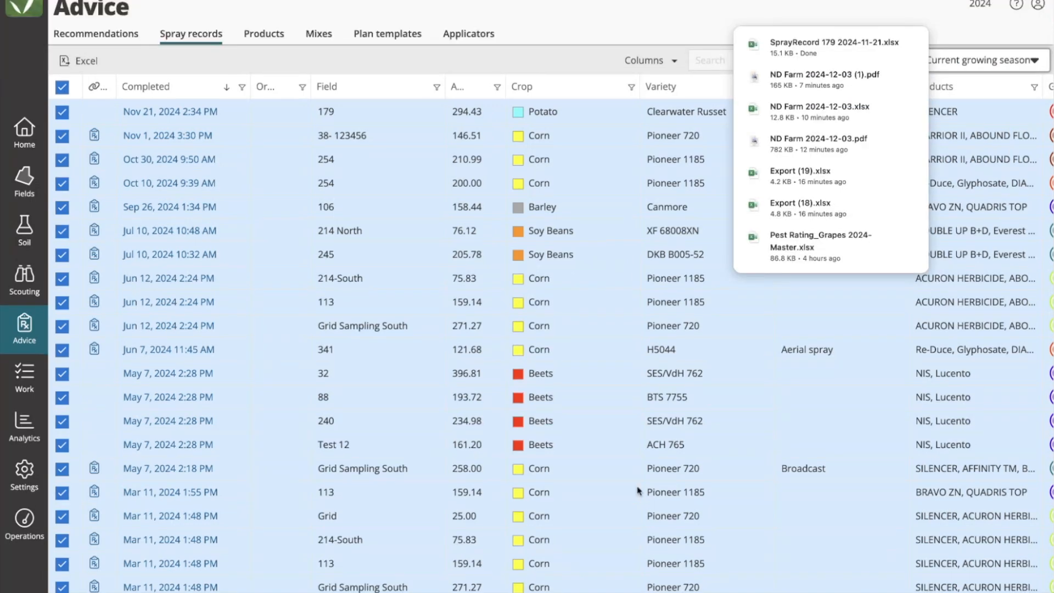
- Switch to the exported spray record workbook in Excel and review the Spray Records sheet's columns from Organization through Total amount applied
left_click(751, 569)
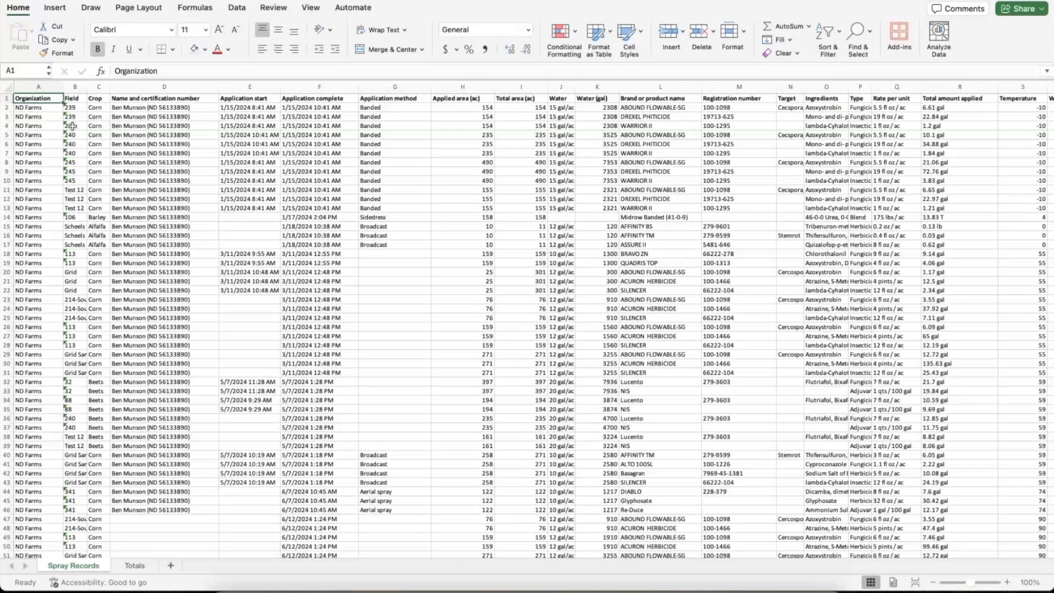
scroll(73, 126, "up", 5)
scroll(72, 125, "up", 2)
scroll(73, 125, "left", 2)
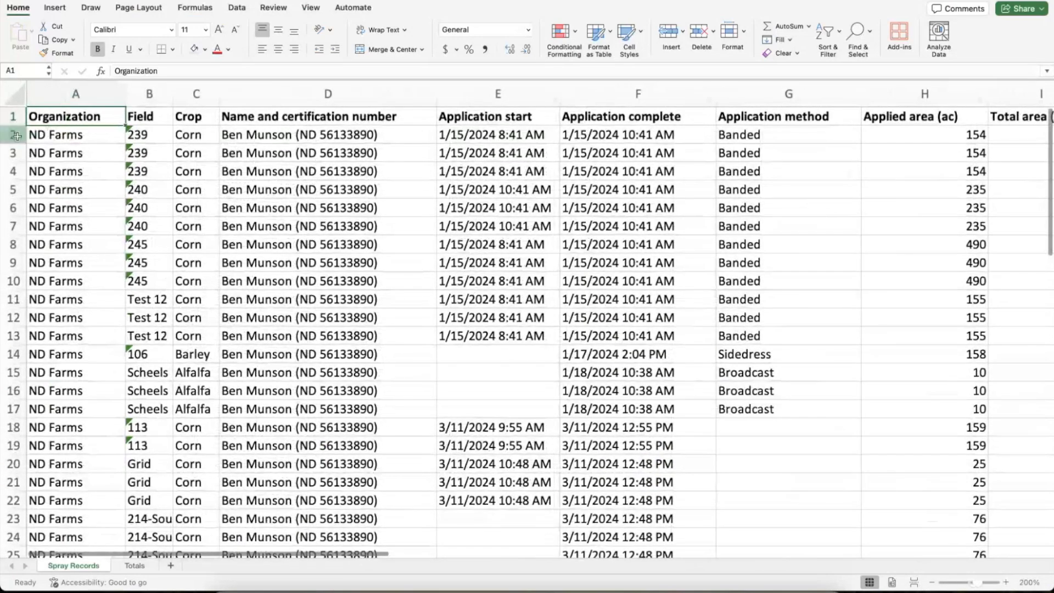
left_click(12, 136)
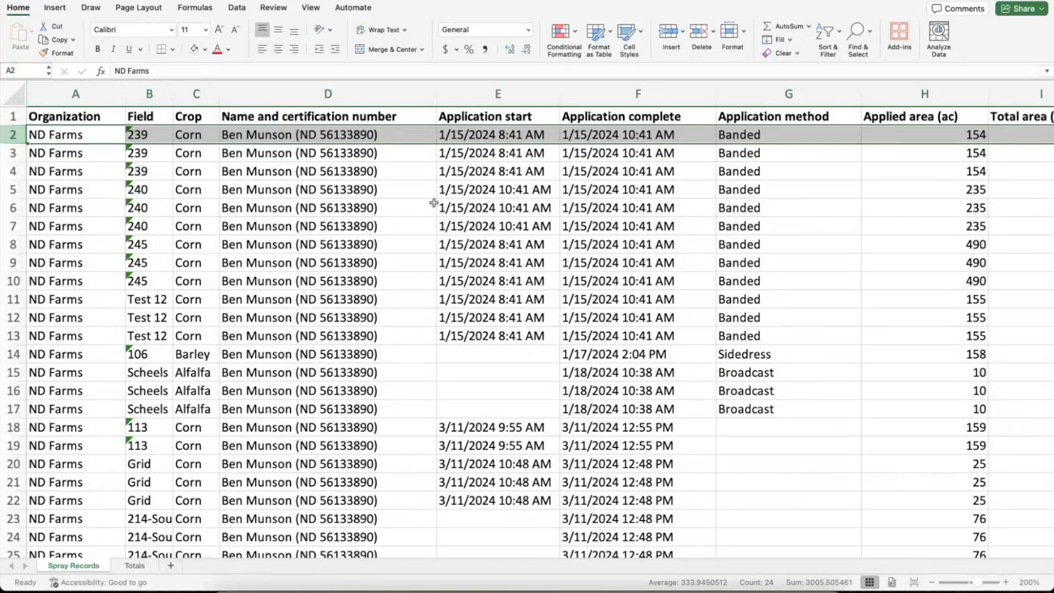
scroll(582, 214, "right", 10)
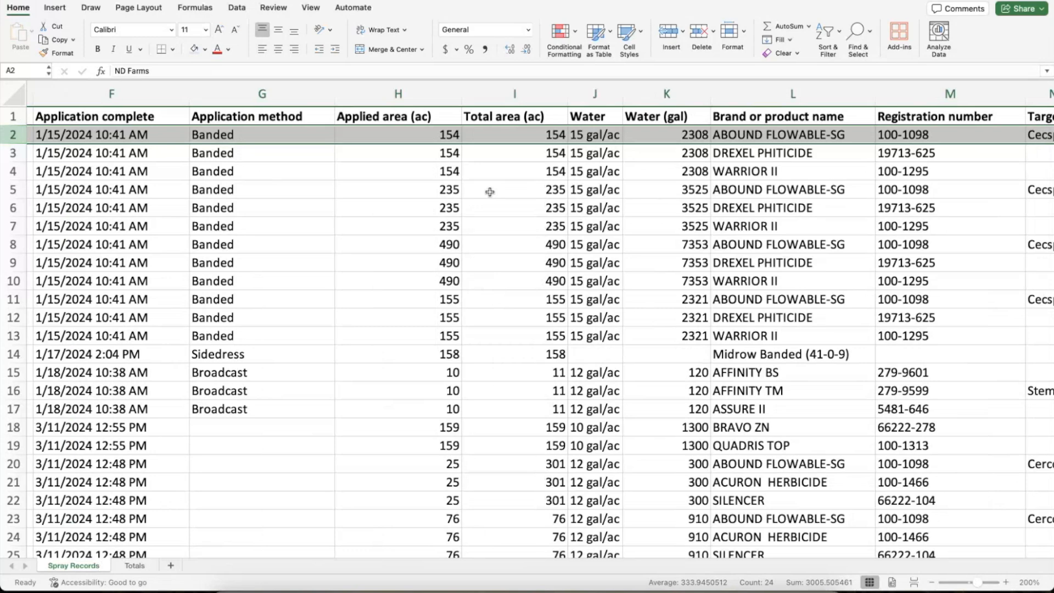
scroll(489, 194, "right", 8)
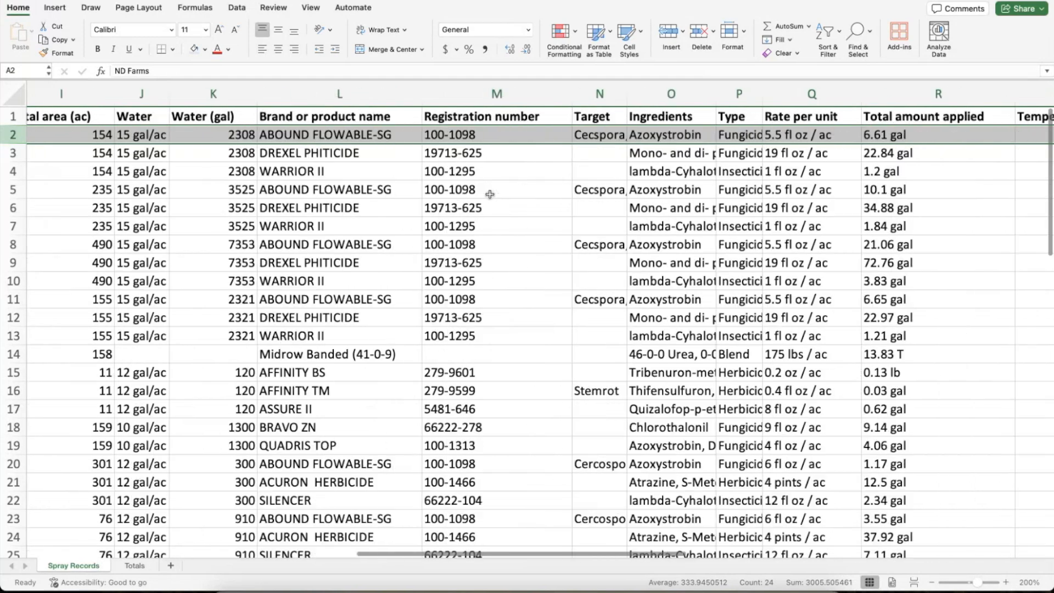
- Review the product names, amounts and units on the Totals sheet, selecting the whole table A1:C24
left_click(134, 566)
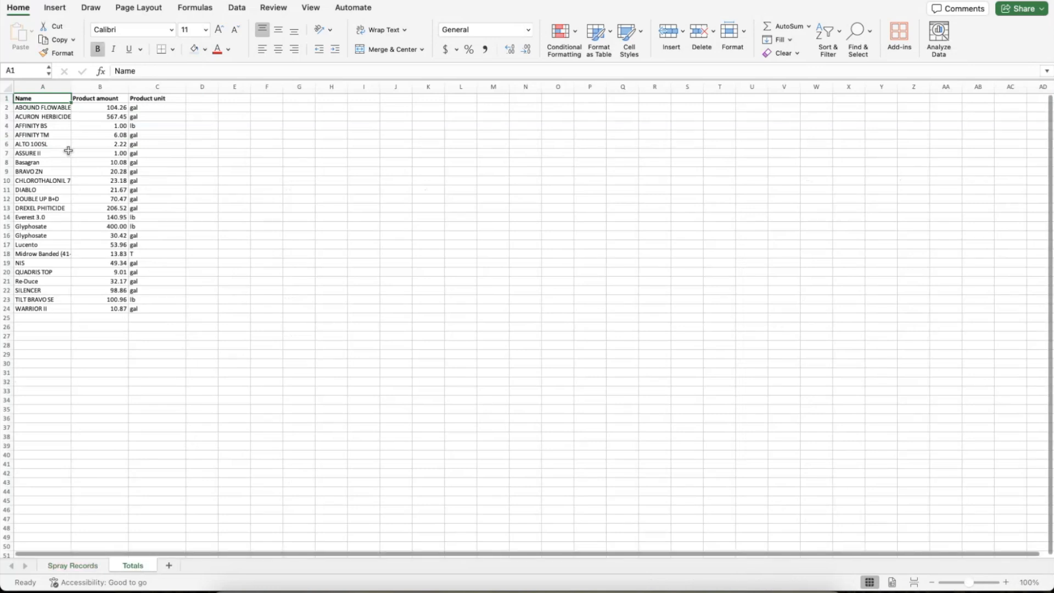
scroll(68, 150, "up", 5)
scroll(69, 150, "left", 3)
scroll(68, 150, "up", 2)
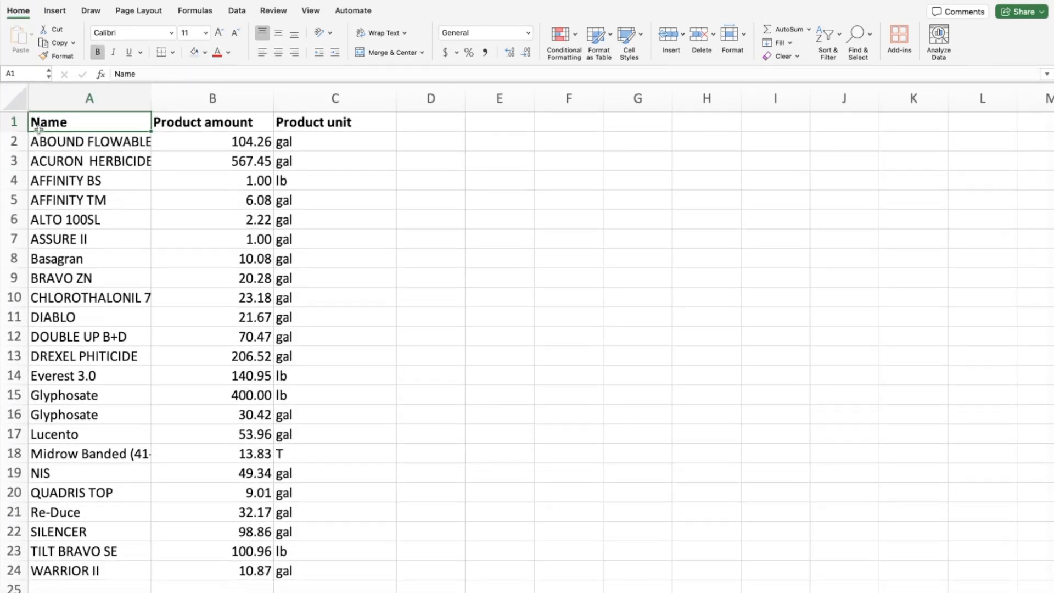
left_click_drag(38, 122, 300, 569)
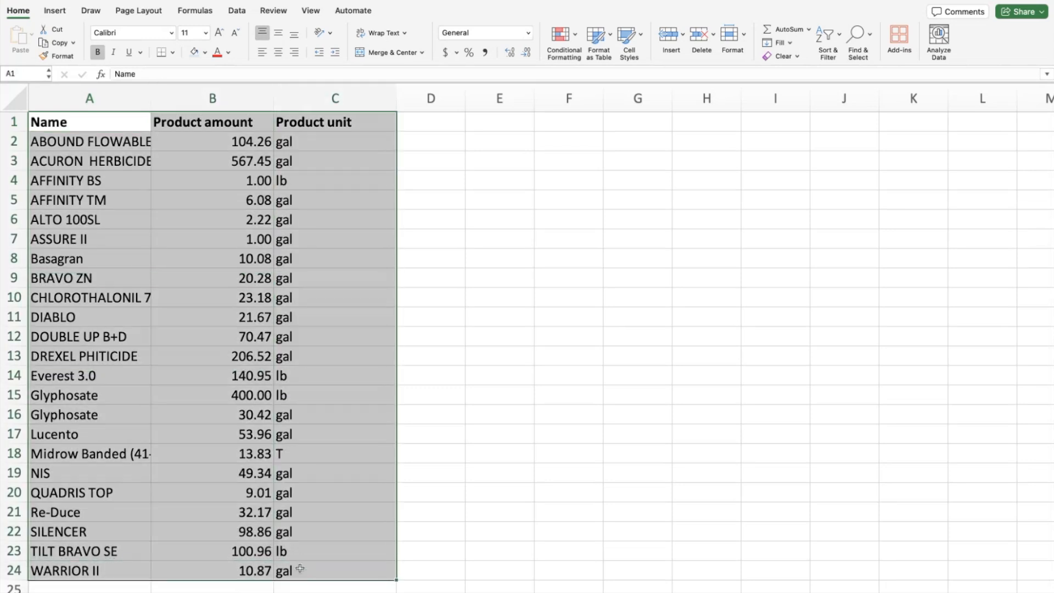